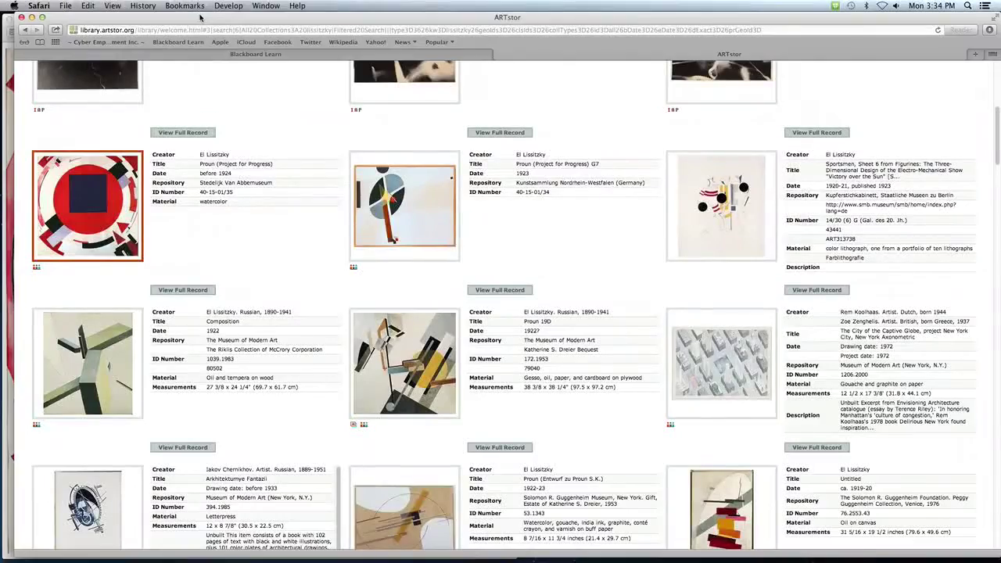
- Show Launchpad's second page with the Adobe CS6 apps, then close Launchpad
{"action": "key", "text": "F4"}
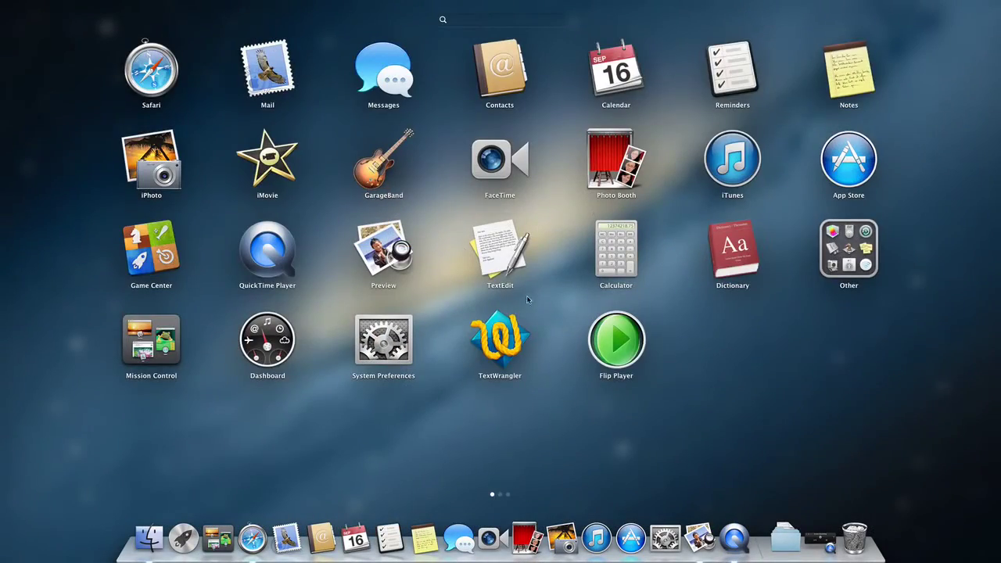
{"action": "scroll", "coordinate": [529, 300], "scroll_direction": "right", "scroll_amount": 3}
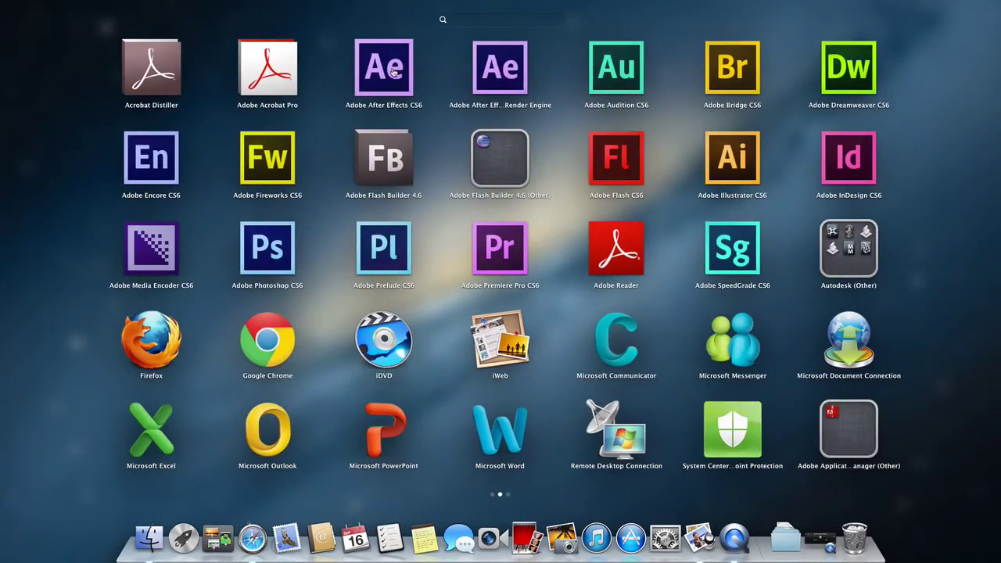
{"action": "key", "text": "Escape"}
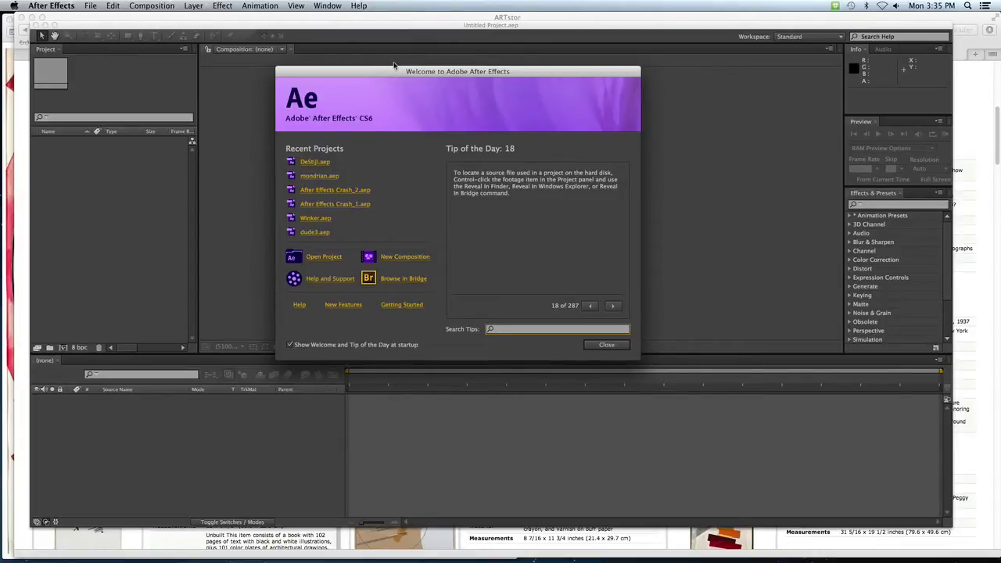
- Create a 1920×1080, 24 fps composition lasting 0:00:05:00 and zoom the viewer to 50%
{"action": "left_click", "coordinate": [409, 260]}
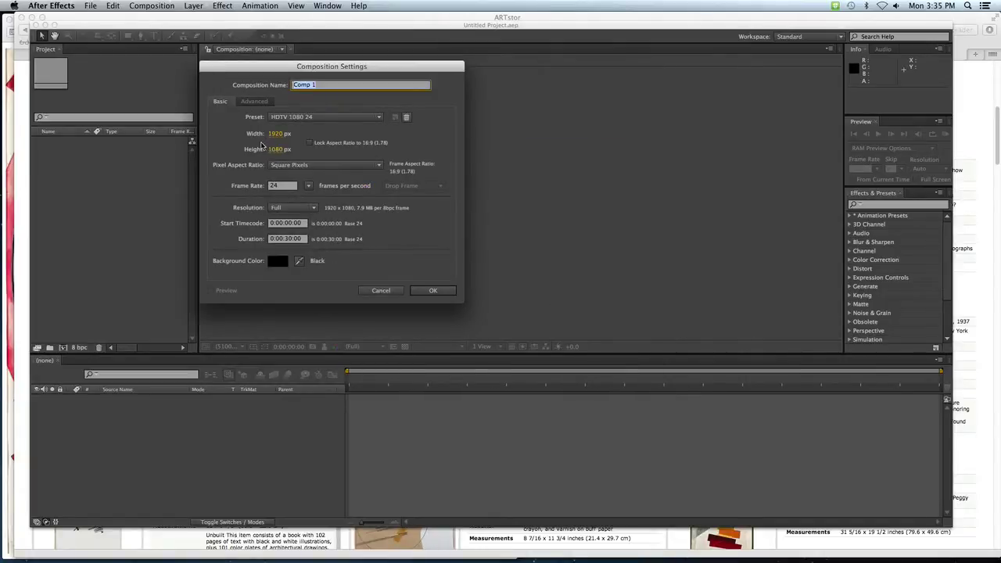
{"action": "left_click", "coordinate": [288, 238]}
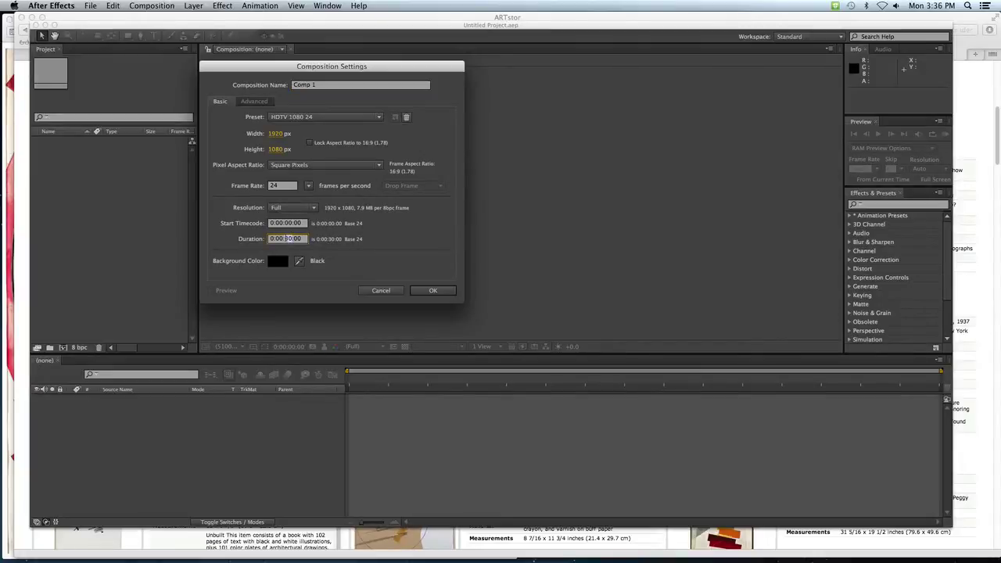
{"action": "type", "text": "500"}
{"action": "left_click", "coordinate": [428, 292]}
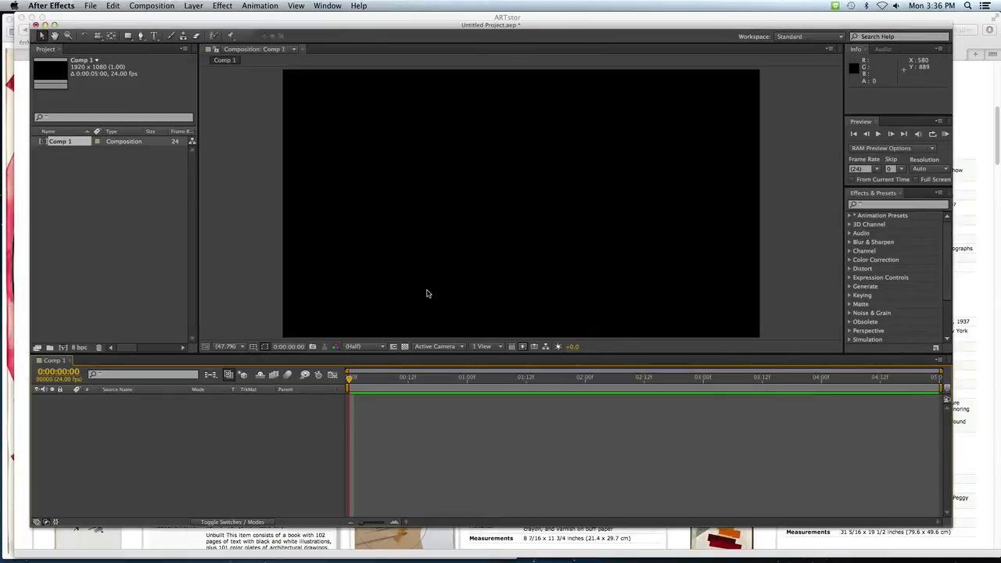
{"action": "scroll", "coordinate": [469, 250], "scroll_direction": "down", "scroll_amount": 2}
{"action": "scroll", "coordinate": [512, 206], "scroll_direction": "down", "scroll_amount": 2}
{"action": "scroll", "coordinate": [507, 205], "scroll_direction": "up", "scroll_amount": 1}
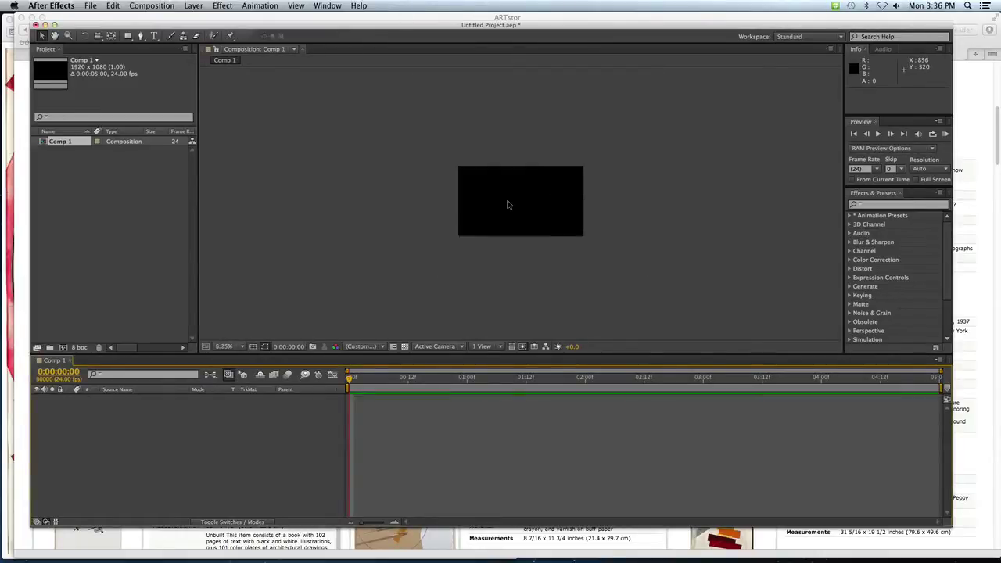
{"action": "scroll", "coordinate": [507, 205], "scroll_direction": "up", "scroll_amount": 4}
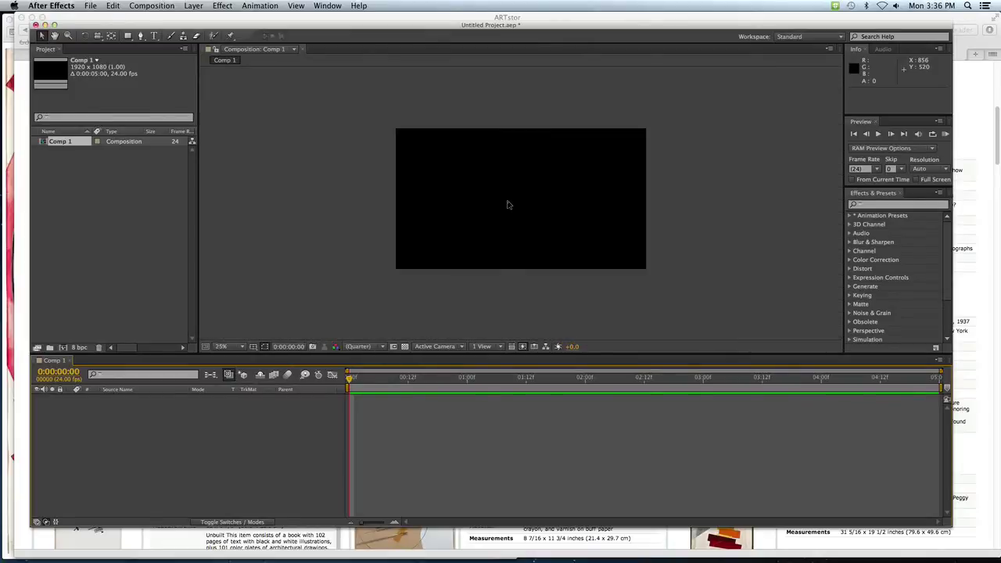
{"action": "scroll", "coordinate": [507, 205], "scroll_direction": "up", "scroll_amount": 2}
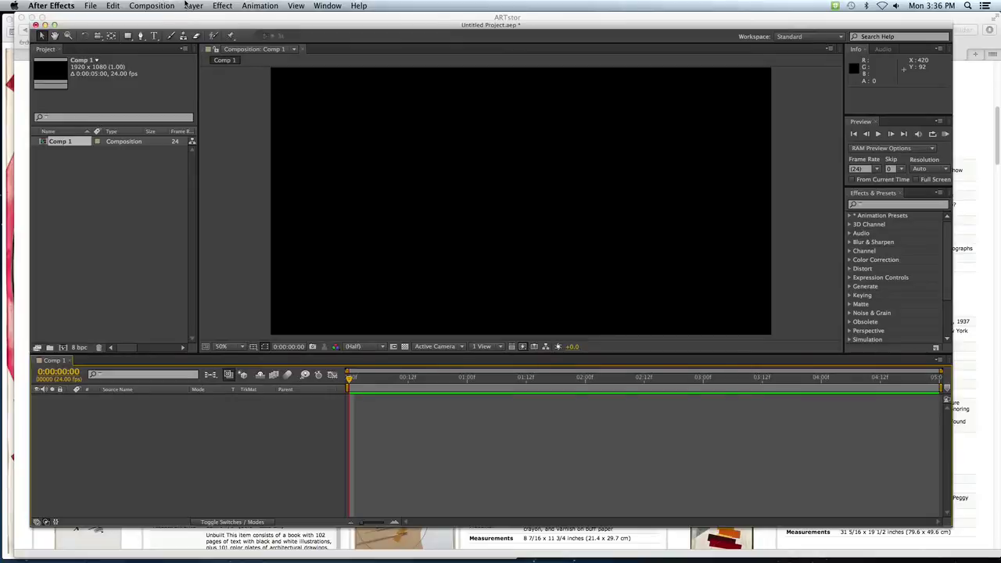
- Start a new solid layer and check the reference painting in Preview
{"action": "left_click", "coordinate": [187, 8]}
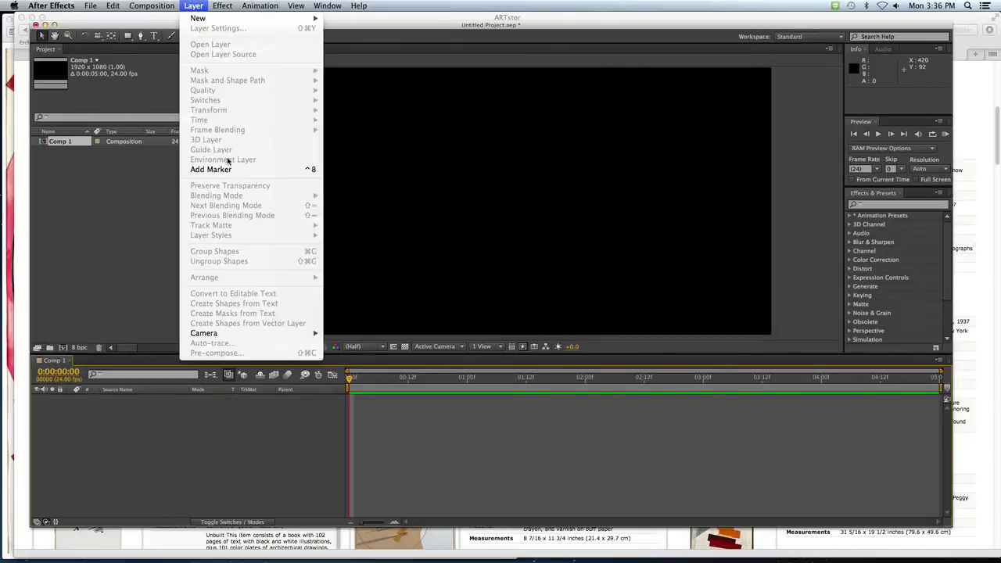
{"action": "mouse_move", "coordinate": [231, 22]}
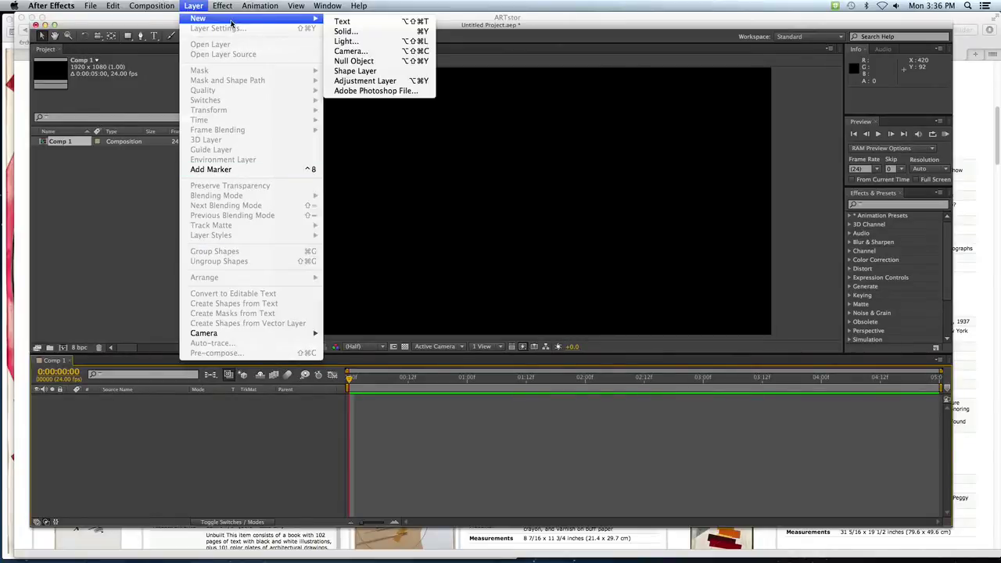
{"action": "left_click", "coordinate": [344, 32]}
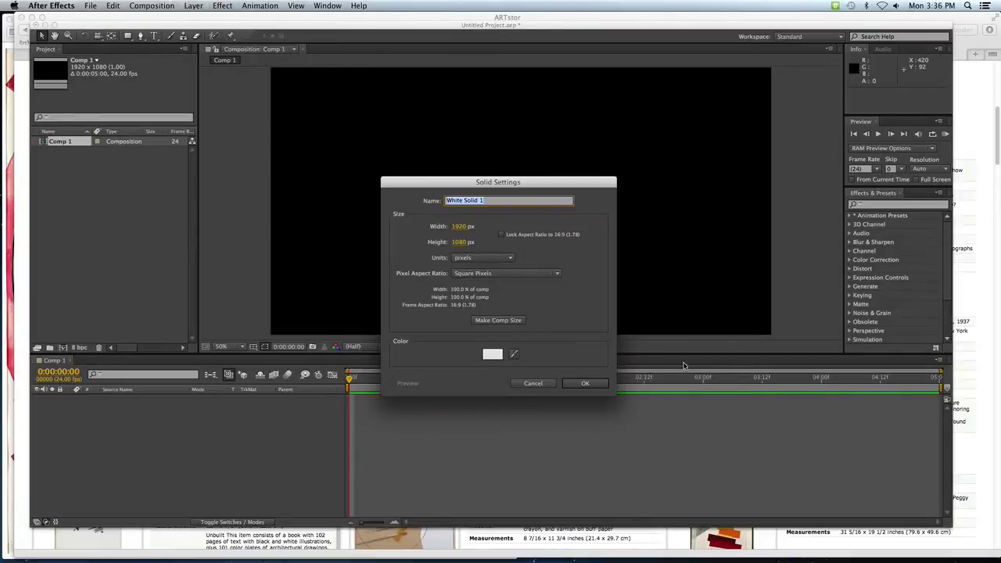
{"action": "key", "text": "super+Tab"}
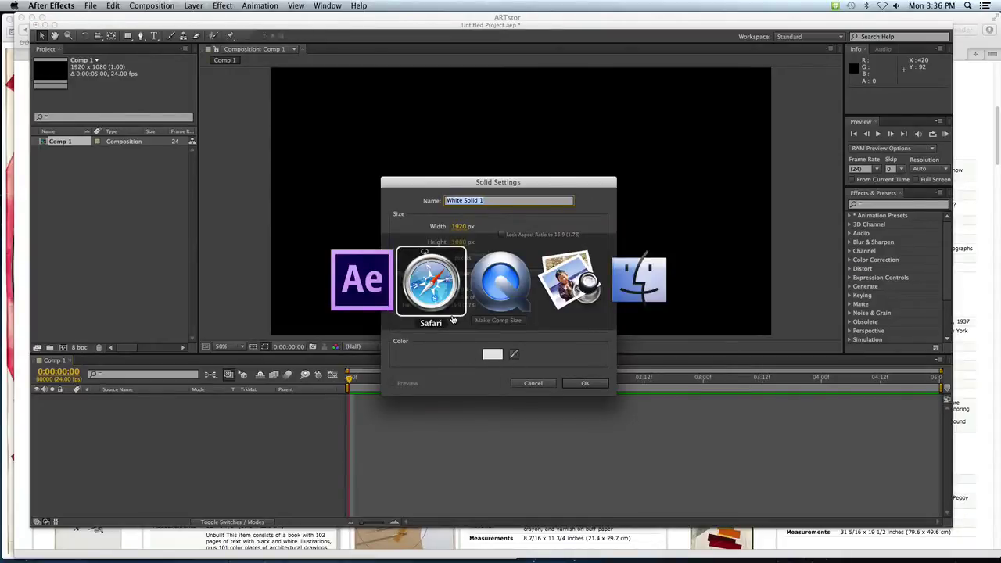
{"action": "key", "text": "super+Tab"}
{"action": "key", "text": "super+Tab"}
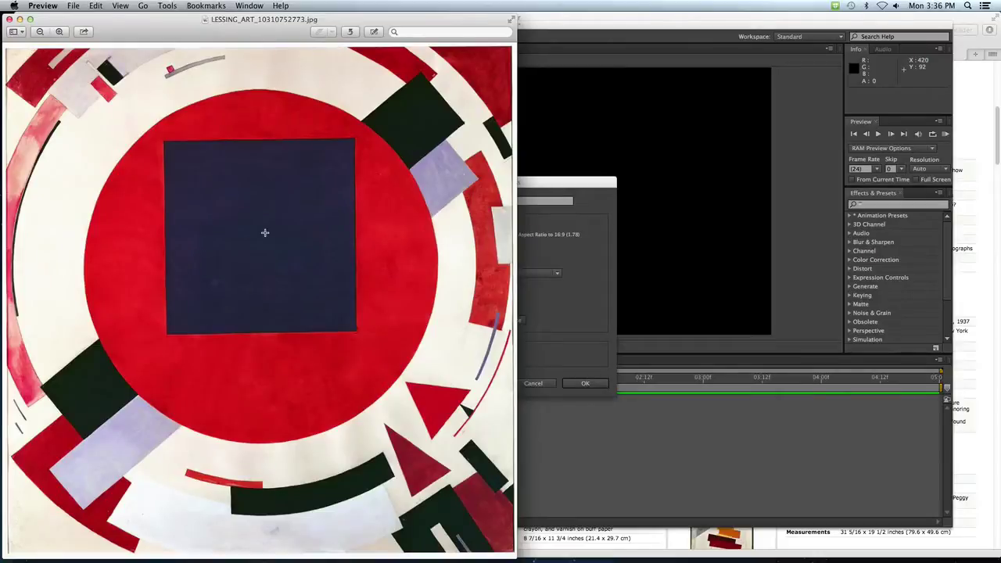
{"action": "key", "text": "super+Tab"}
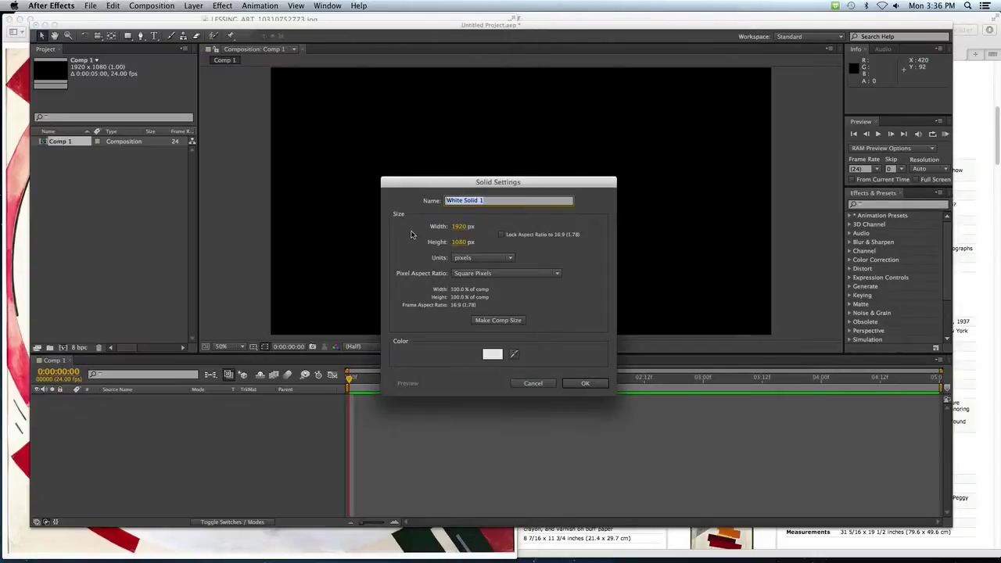
- Give the full-frame solid a pale red colour, create it, and lock the layer
{"action": "left_click", "coordinate": [491, 354]}
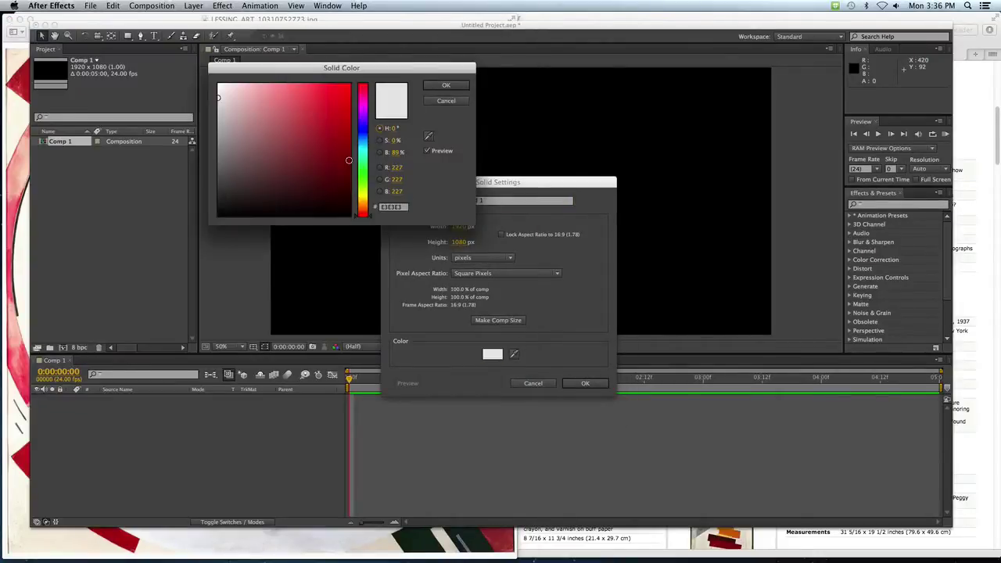
{"action": "left_click", "coordinate": [222, 96]}
{"action": "left_click", "coordinate": [222, 98]}
{"action": "left_click", "coordinate": [463, 84]}
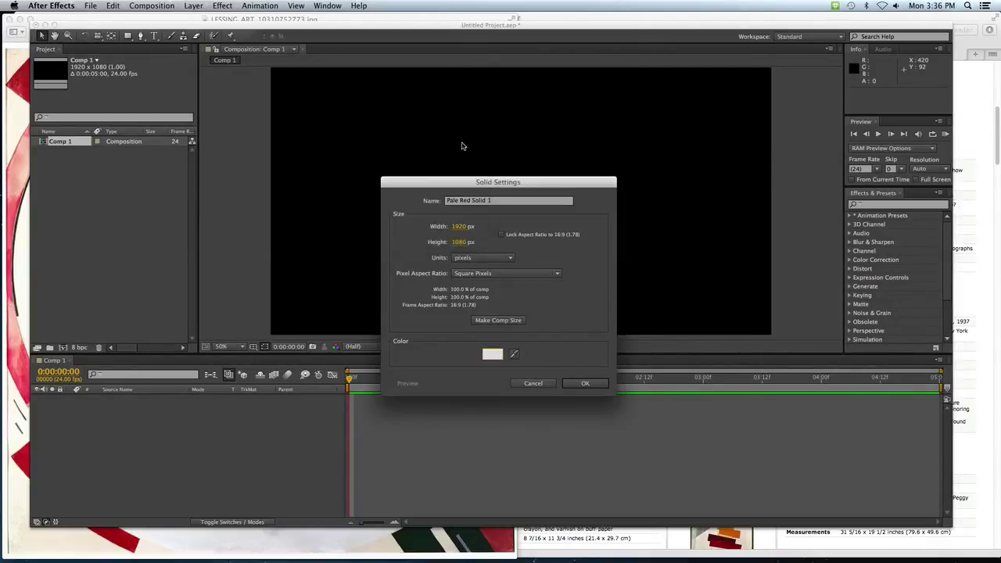
{"action": "left_click", "coordinate": [585, 383]}
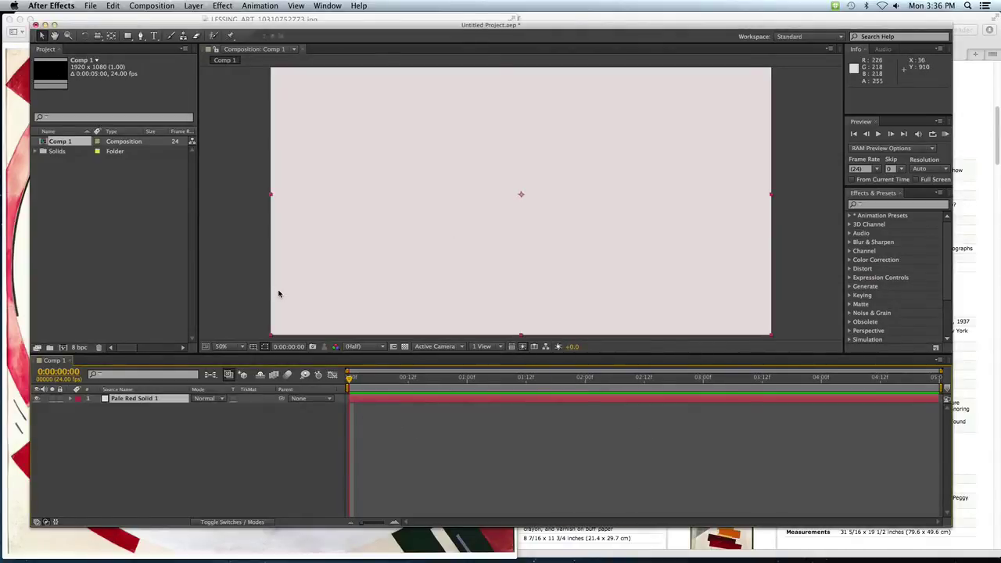
{"action": "left_click", "coordinate": [60, 399]}
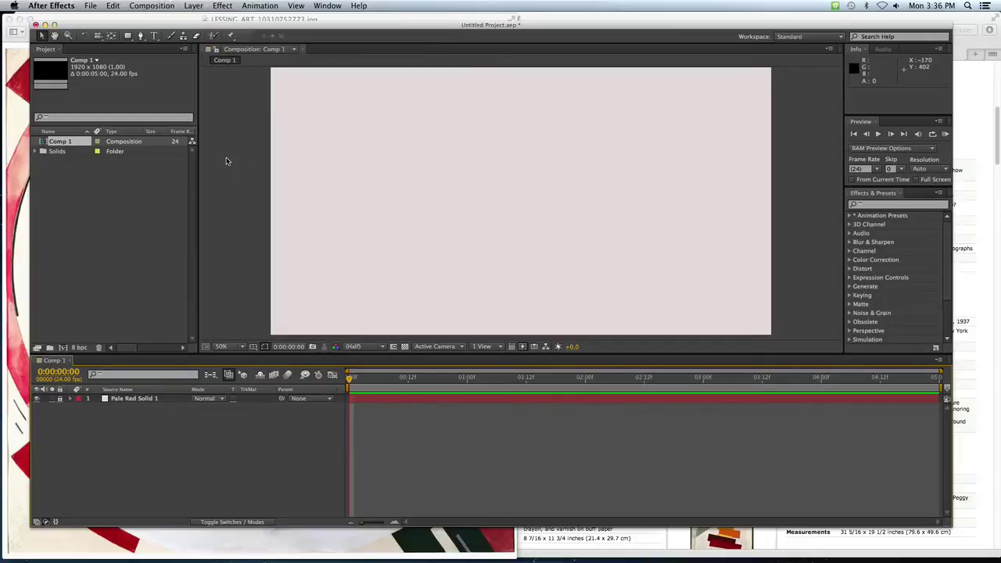
{"action": "key", "text": "comma"}
{"action": "key", "text": "period"}
{"action": "key", "text": "super+Tab"}
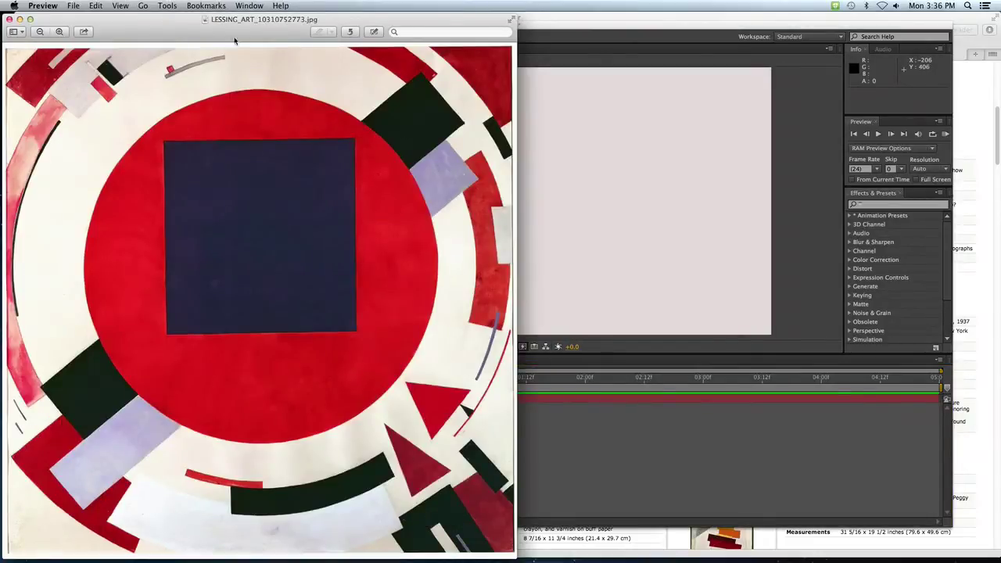
{"action": "key", "text": "super+Tab"}
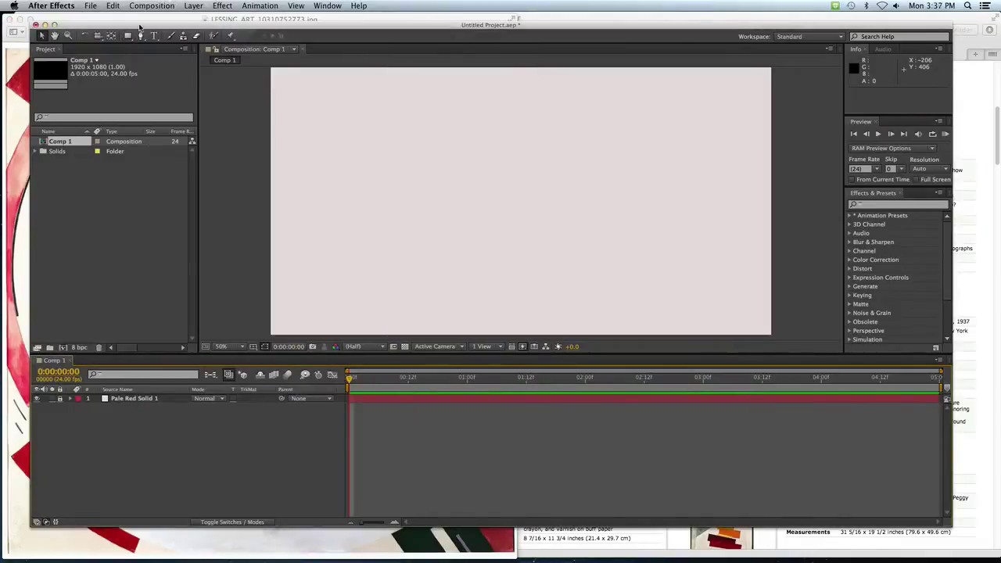
{"action": "left_click", "coordinate": [128, 35]}
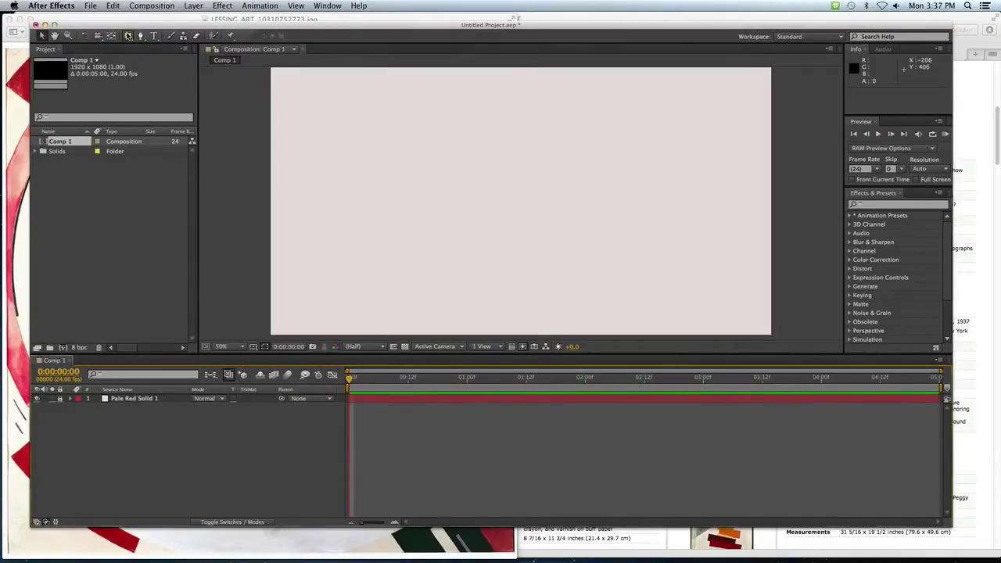
- Choose the Ellipse tool with a red-orange DF411A fill, then bring the reference painting forward
{"action": "left_click_drag", "start_coordinate": [129, 36], "coordinate": [162, 57]}
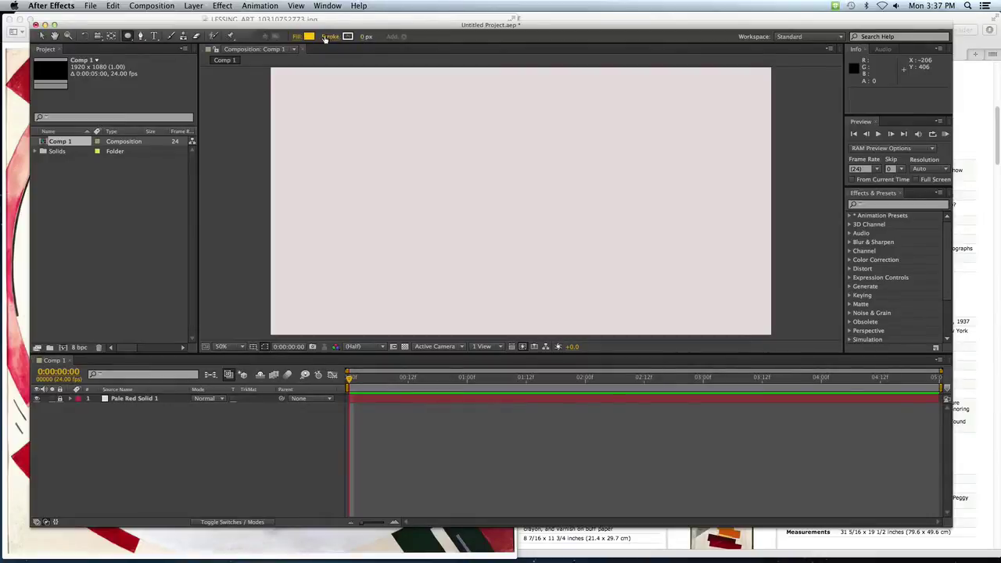
{"action": "left_click", "coordinate": [308, 37]}
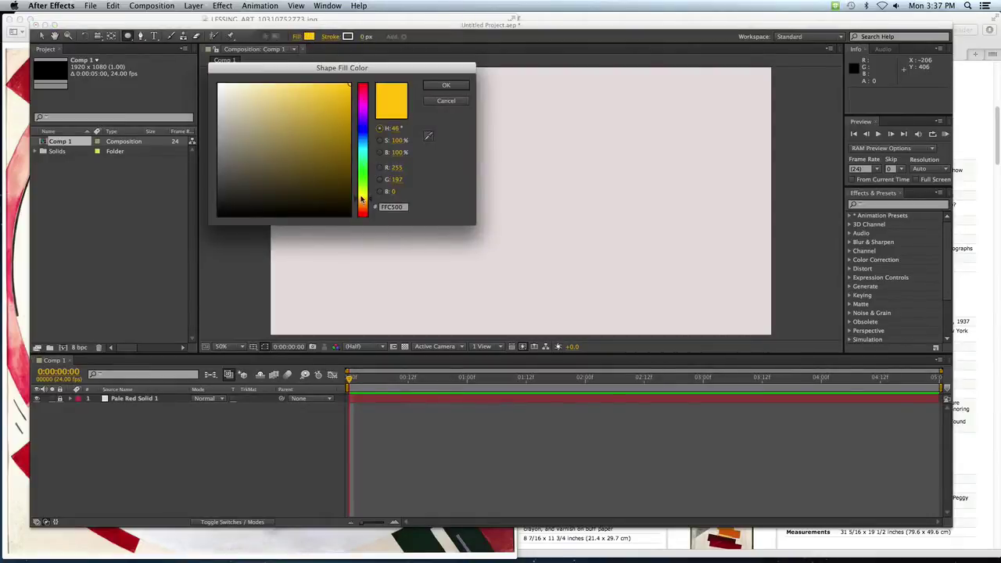
{"action": "left_click_drag", "start_coordinate": [360, 200], "coordinate": [370, 215]}
{"action": "left_click", "coordinate": [339, 90]}
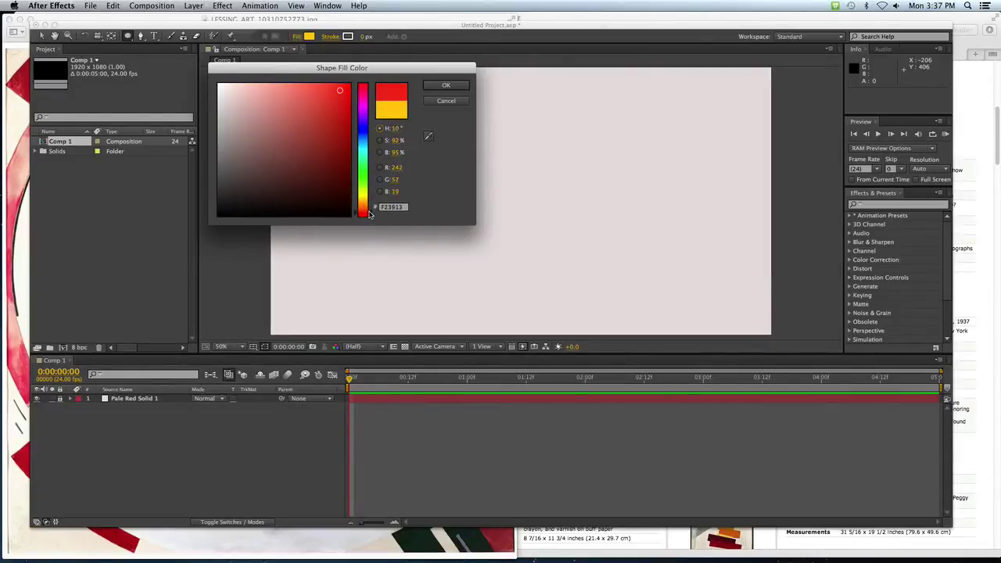
{"action": "left_click_drag", "start_coordinate": [339, 90], "coordinate": [335, 99]}
{"action": "left_click", "coordinate": [428, 86]}
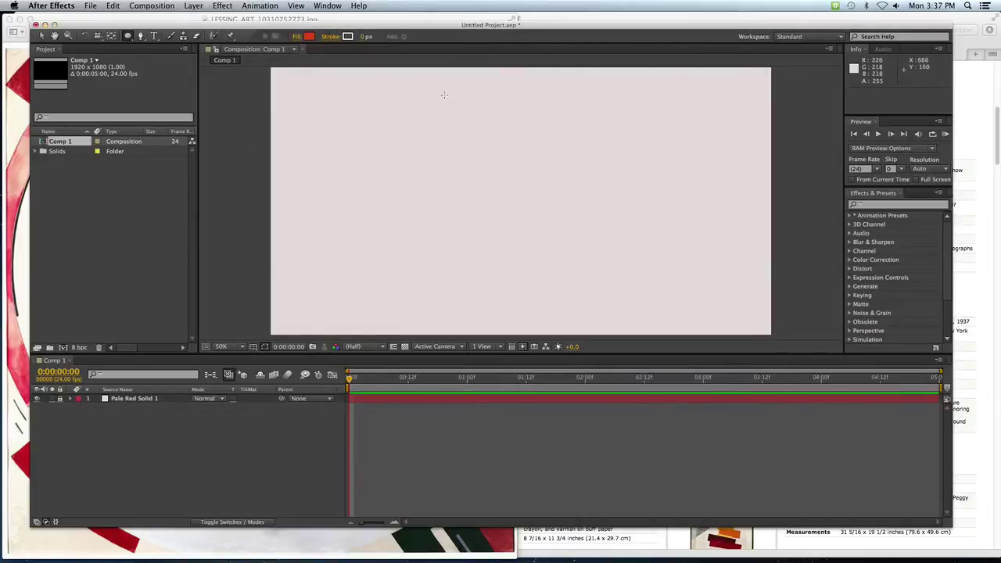
{"action": "left_click", "coordinate": [286, 19]}
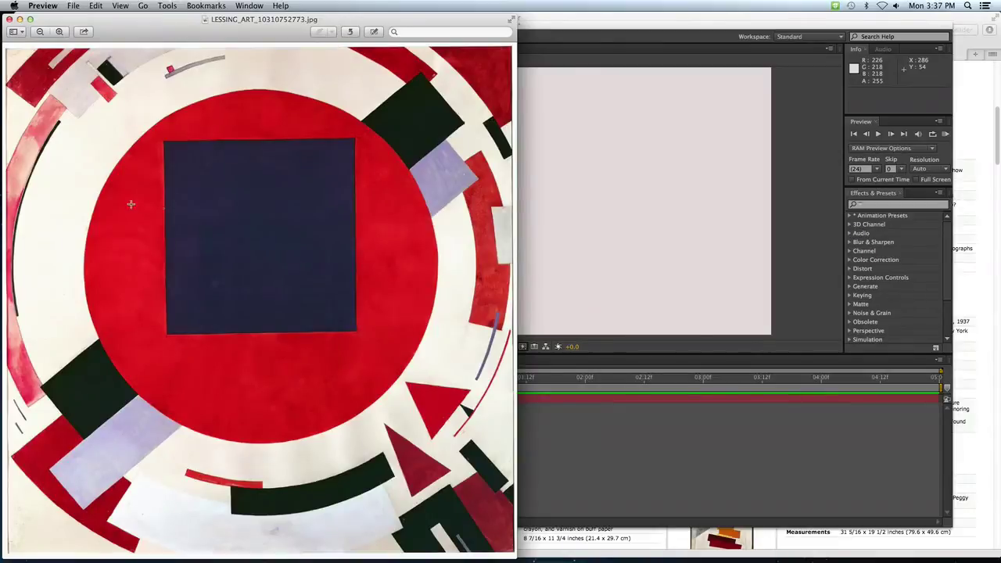
- Compare the reference painting with After Effects, dismiss the antivirus alert, and return to Comp 1
{"action": "key", "text": "super+Tab"}
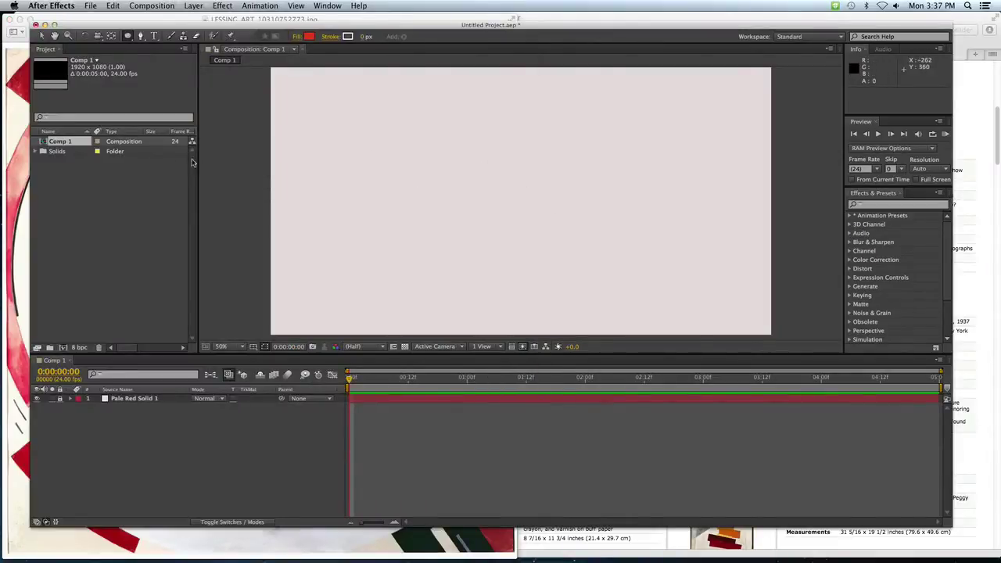
{"action": "key", "text": "super+Tab"}
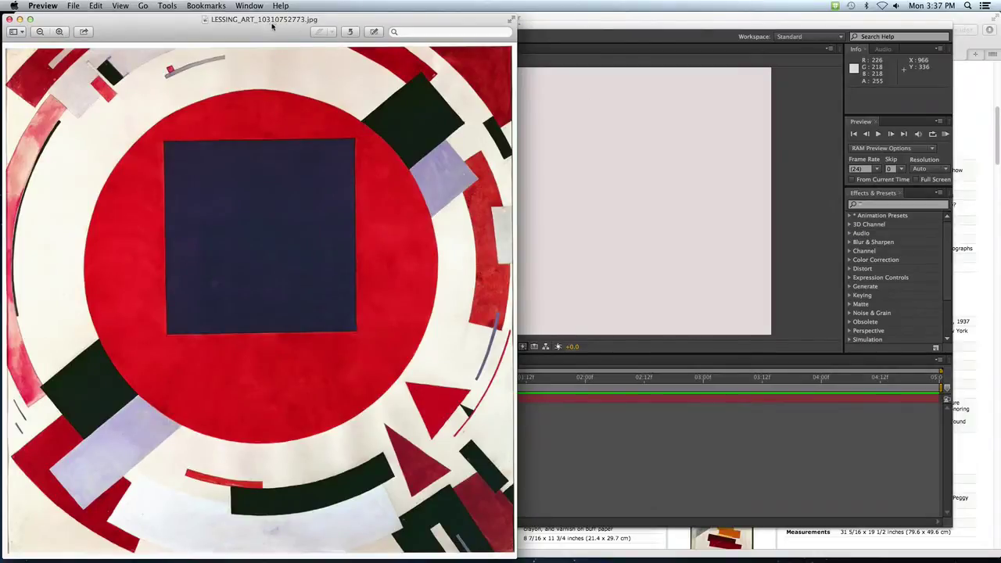
{"action": "left_click_drag", "start_coordinate": [272, 26], "coordinate": [332, 25]}
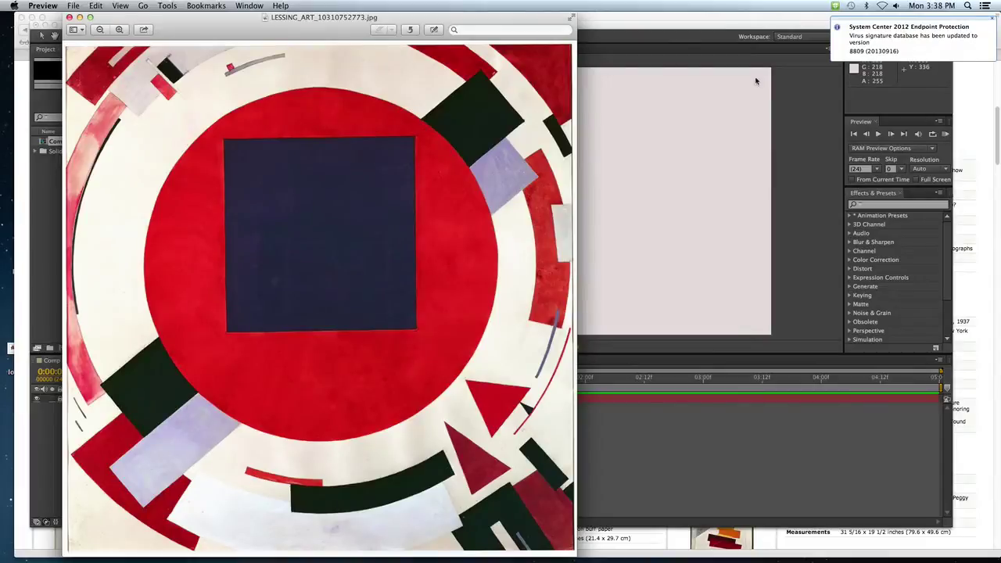
{"action": "left_click", "coordinate": [990, 21]}
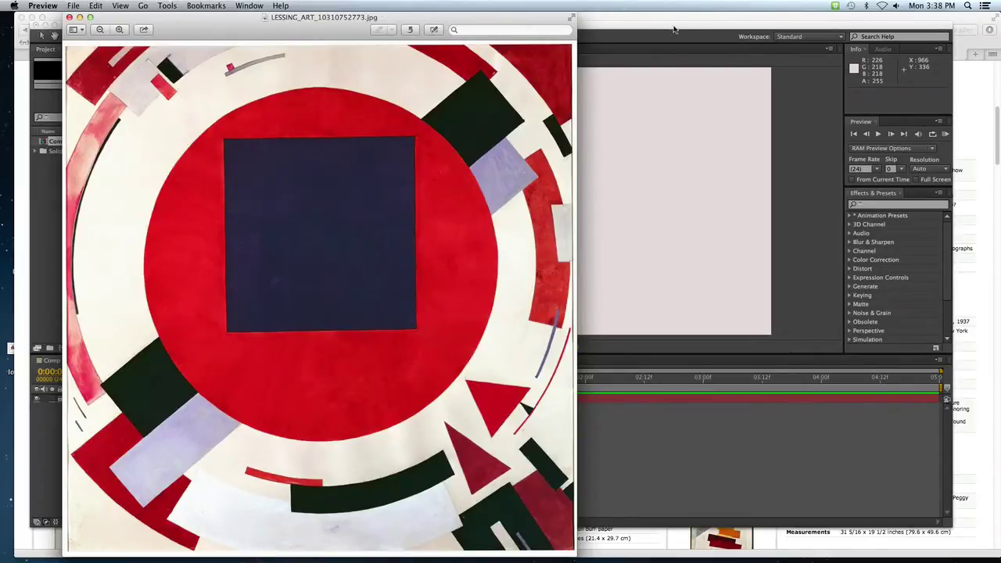
{"action": "left_click", "coordinate": [577, 70]}
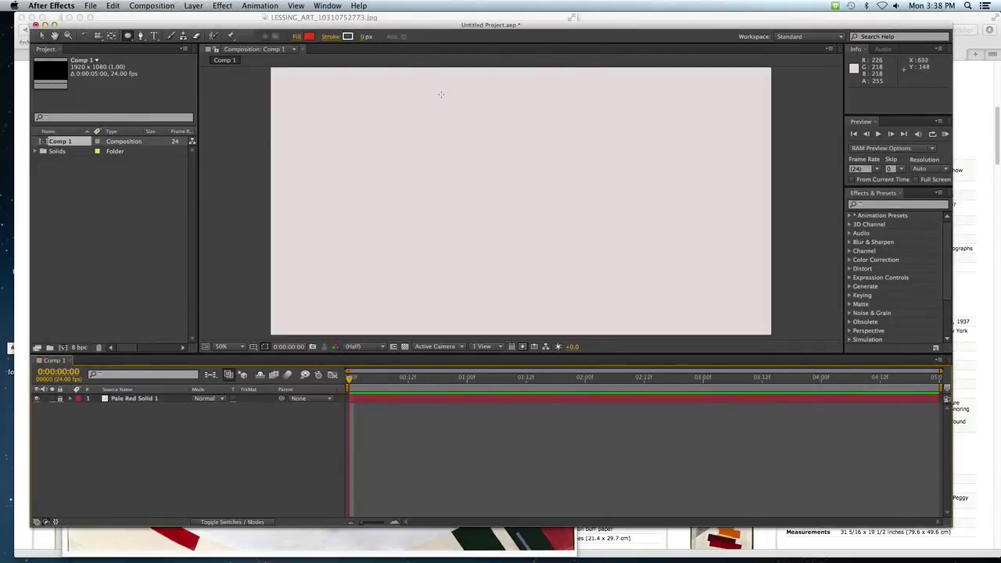
- Draw a red-orange circle, then move and resize it to the upper middle of Comp 1
{"action": "left_click_drag", "start_coordinate": [441, 94], "coordinate": [521, 194]}
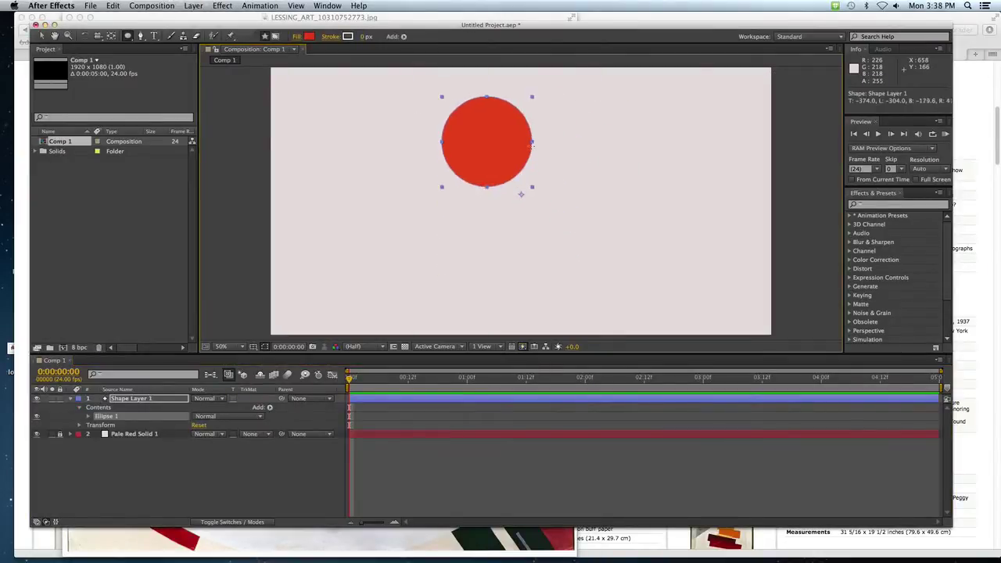
{"action": "left_click_drag", "start_coordinate": [531, 145], "coordinate": [613, 213]}
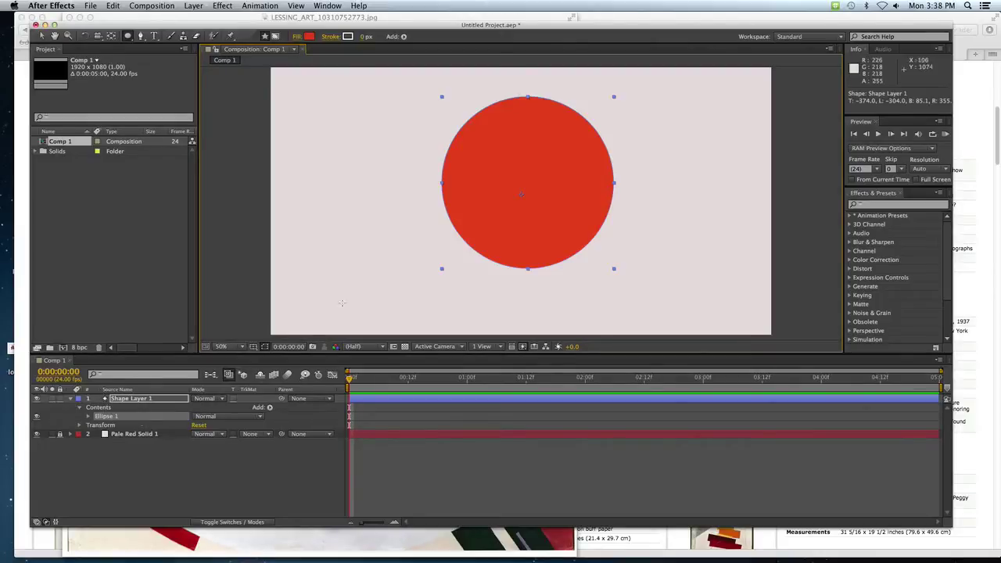
{"action": "left_click", "coordinate": [43, 36]}
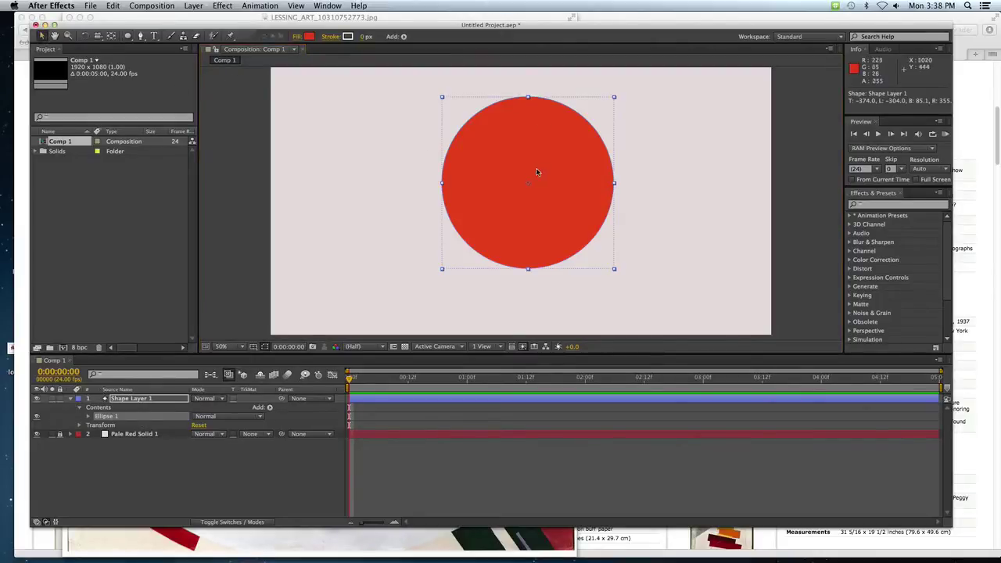
{"action": "left_click_drag", "start_coordinate": [501, 167], "coordinate": [490, 150]}
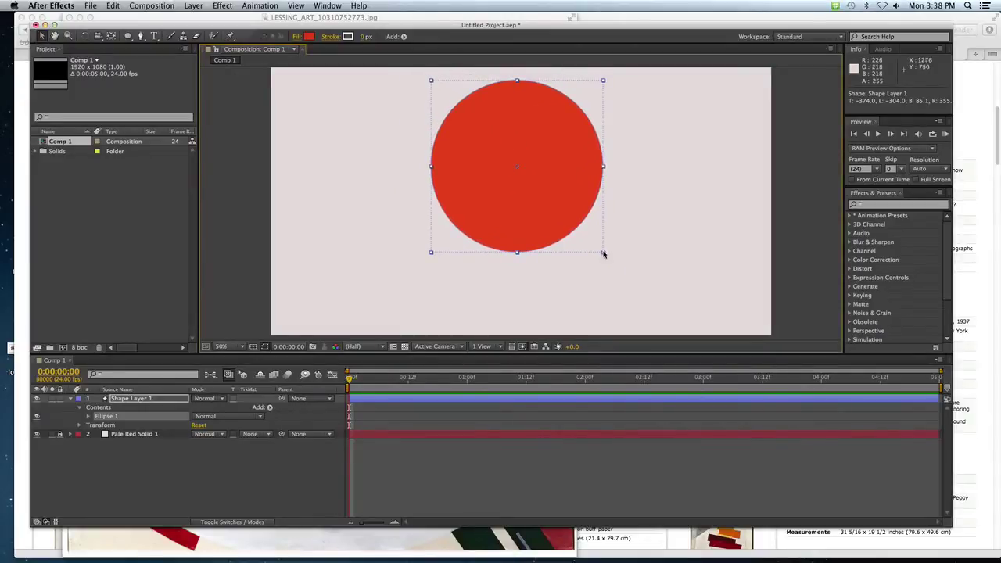
{"action": "mouse_move", "coordinate": [604, 253]}
{"action": "left_mouse_down"}
{"action": "mouse_move", "coordinate": [598, 245]}
{"action": "mouse_move", "coordinate": [607, 256]}
{"action": "left_mouse_up"}
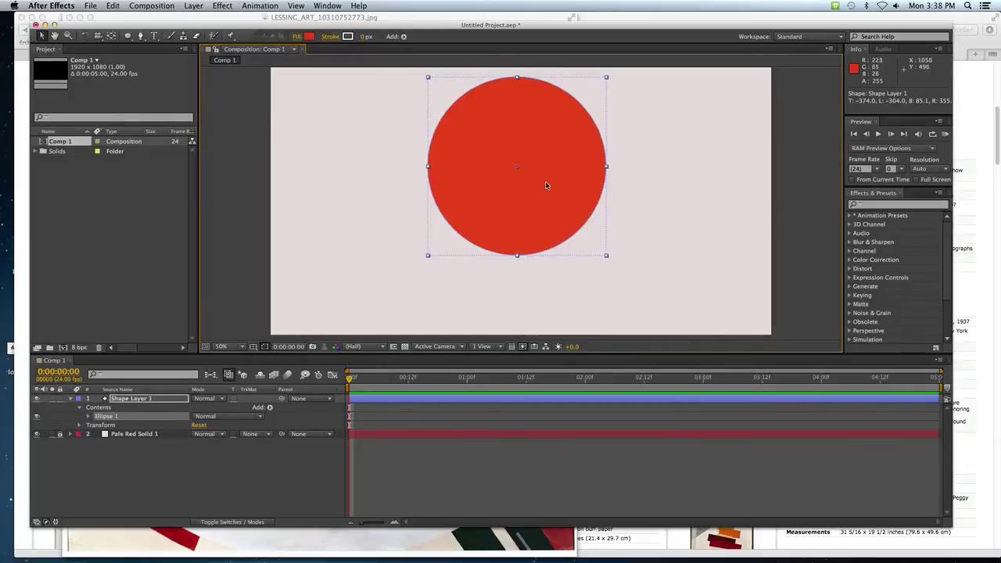
{"action": "mouse_move", "coordinate": [547, 185]}
{"action": "left_mouse_down"}
{"action": "mouse_move", "coordinate": [557, 193]}
{"action": "mouse_move", "coordinate": [547, 182]}
{"action": "mouse_move", "coordinate": [540, 191]}
{"action": "left_mouse_up"}
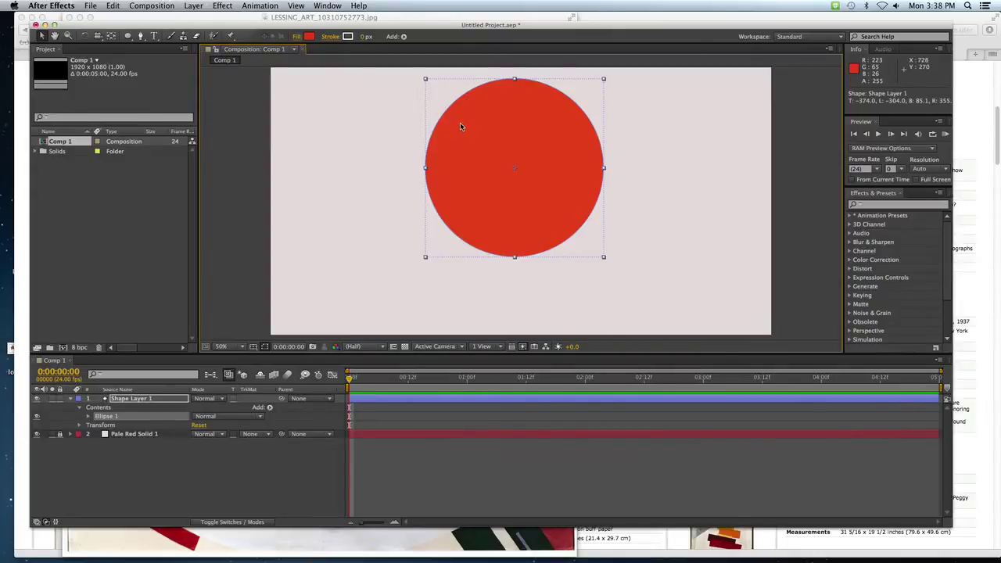
{"action": "key", "text": "period"}
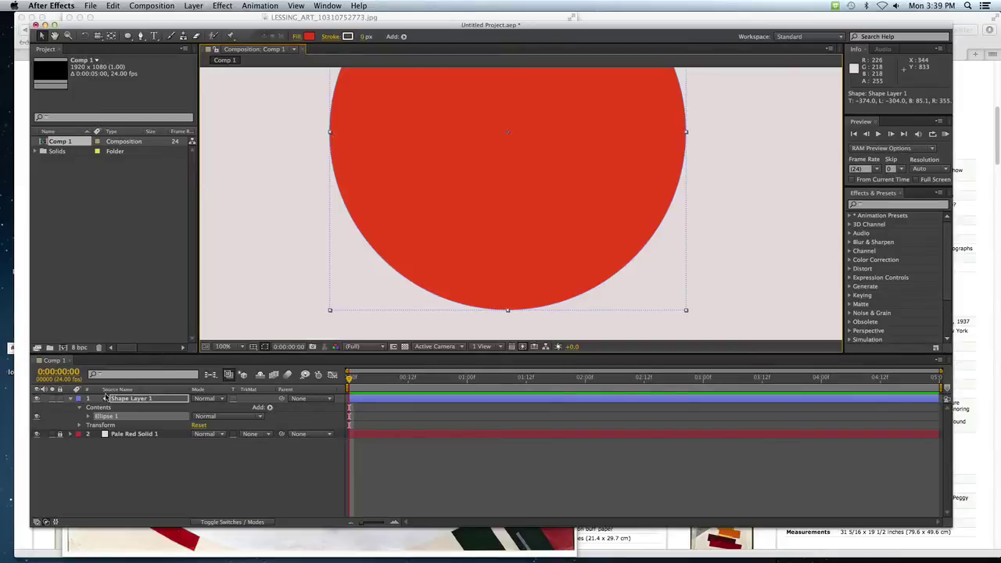
- Expand Ellipse 1 > Ellipse Path 1 to show its 659.0 × 659.0 size
{"action": "left_click", "coordinate": [86, 415]}
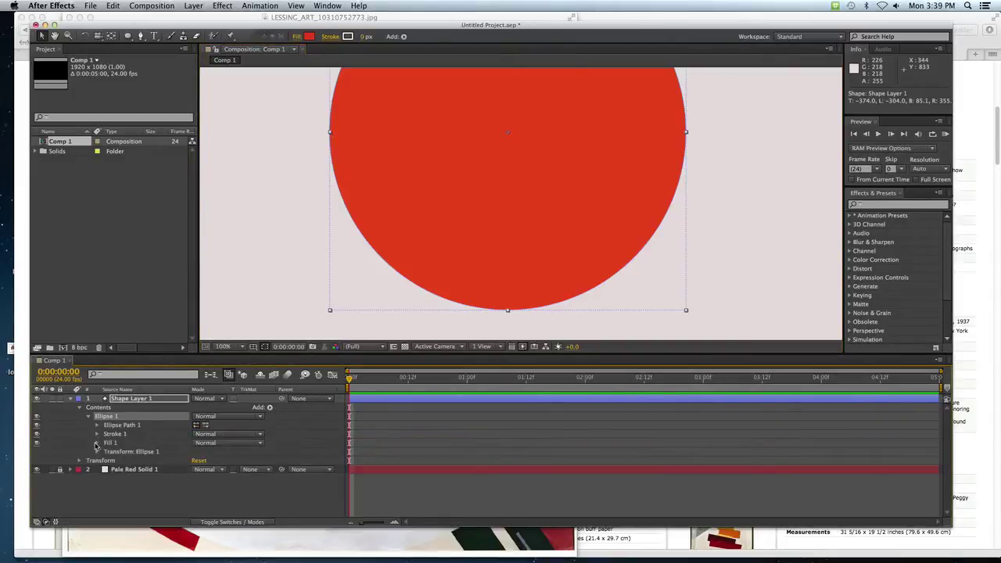
{"action": "left_click", "coordinate": [98, 426]}
{"action": "left_click", "coordinate": [122, 425]}
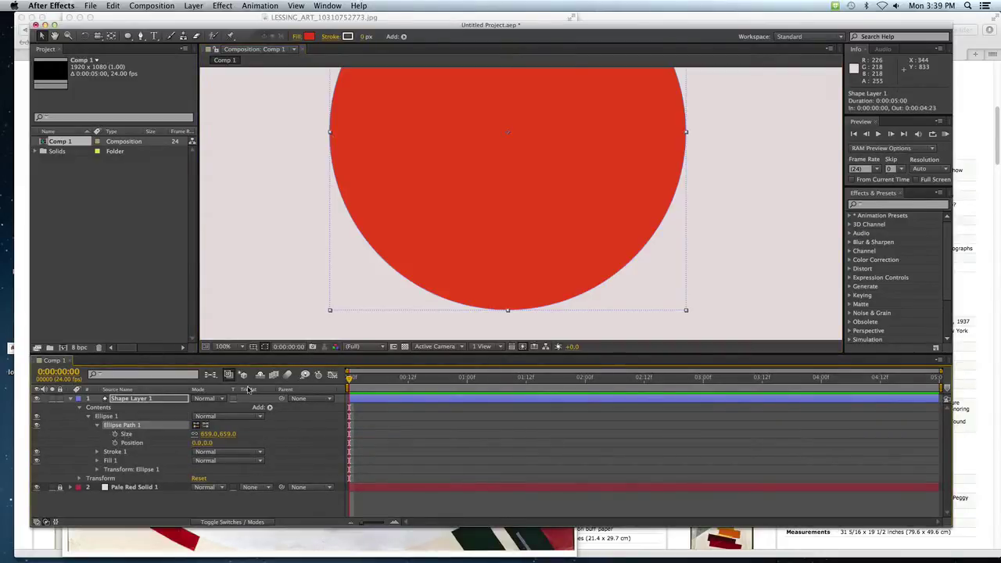
{"action": "left_click", "coordinate": [538, 307]}
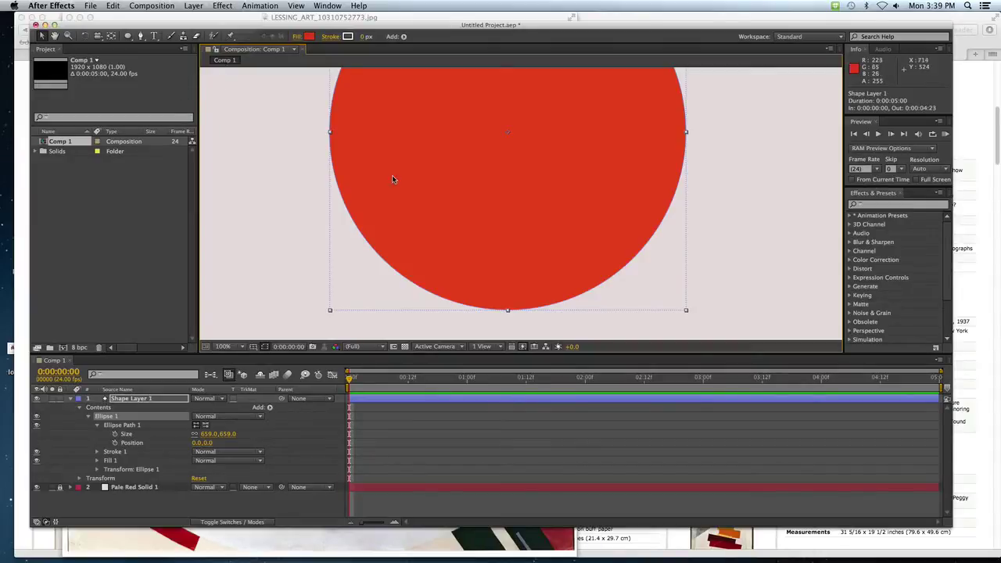
- Zoom the viewer back to 50%, pan slightly, and check the reference painting in Preview
{"action": "key", "text": "comma"}
{"action": "key", "text": "h"}
{"action": "left_click_drag", "start_coordinate": [455, 168], "coordinate": [445, 173]}
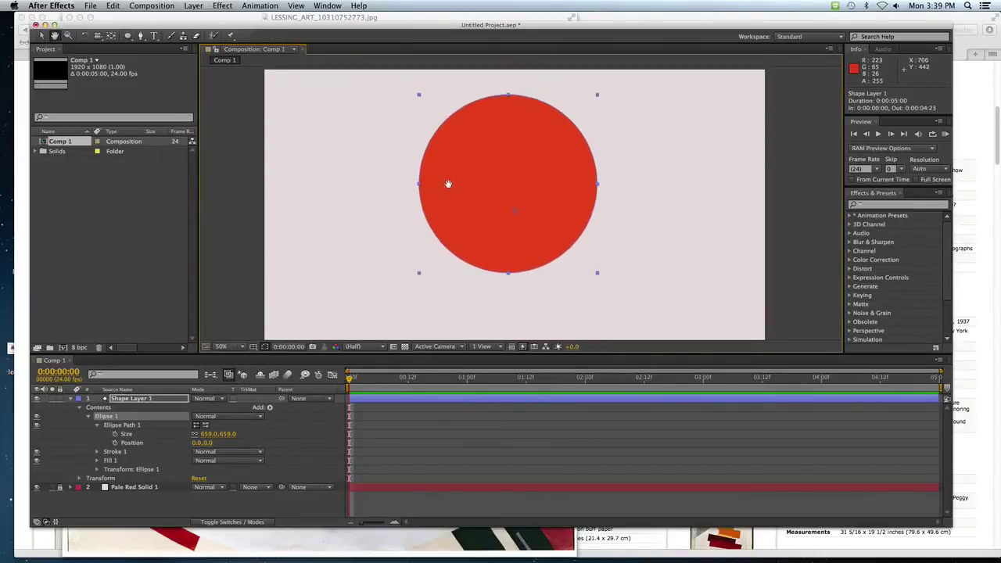
{"action": "key", "text": "super+Tab"}
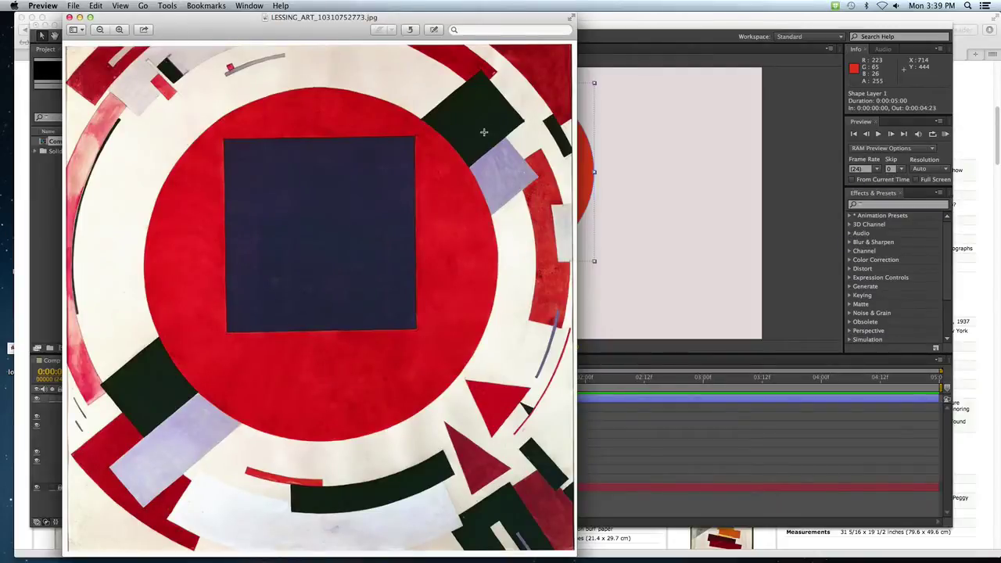
{"action": "key", "text": "super+Tab"}
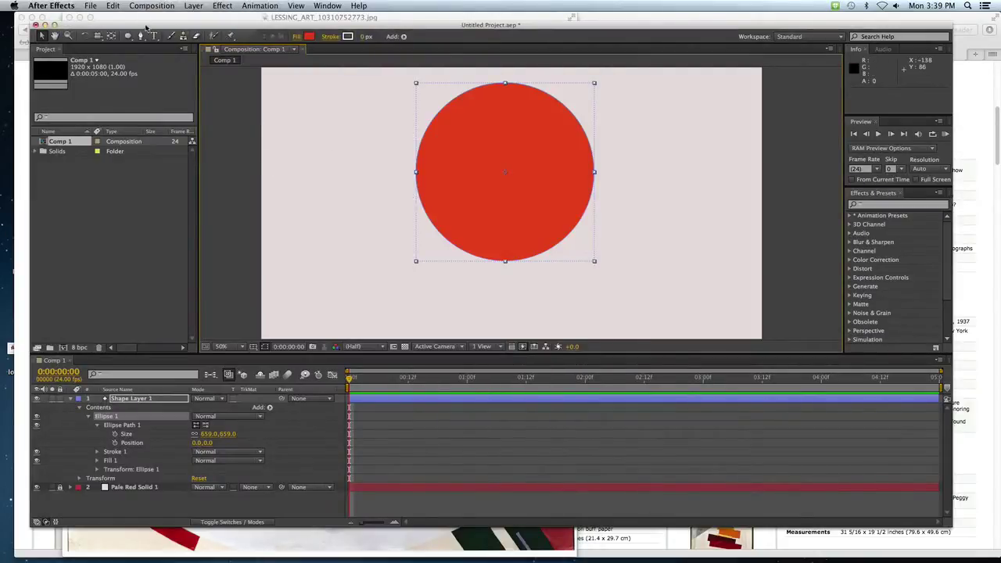
{"action": "left_click_drag", "start_coordinate": [128, 36], "coordinate": [169, 36]}
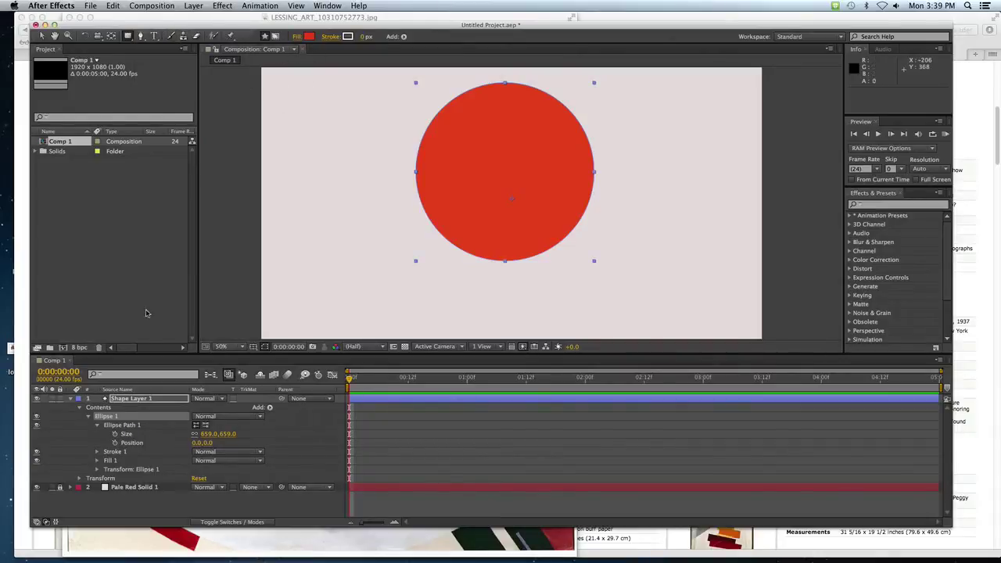
- Deselect the circle and set the Rectangle tool's fill to dark grey
{"action": "left_click", "coordinate": [42, 36]}
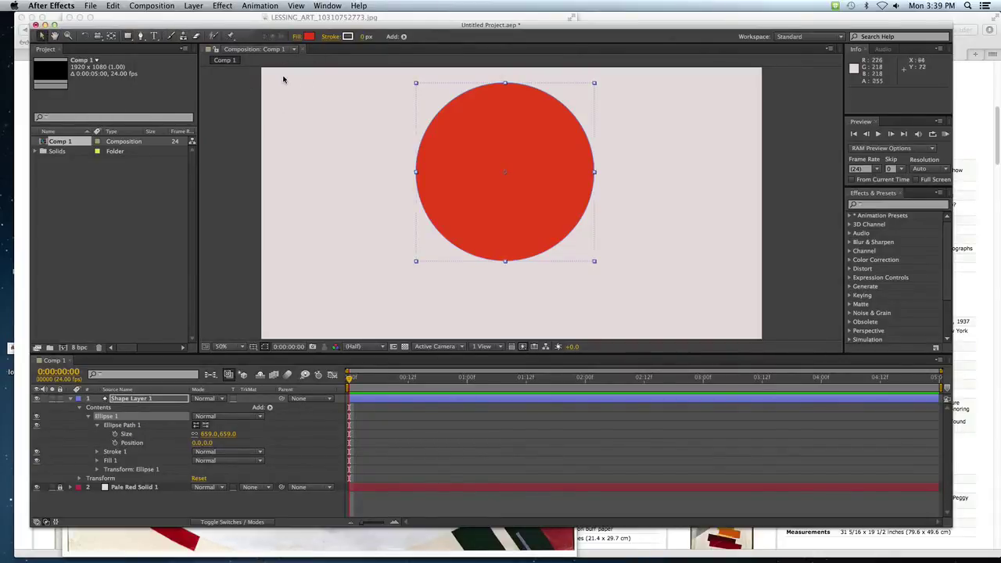
{"action": "left_click", "coordinate": [284, 81]}
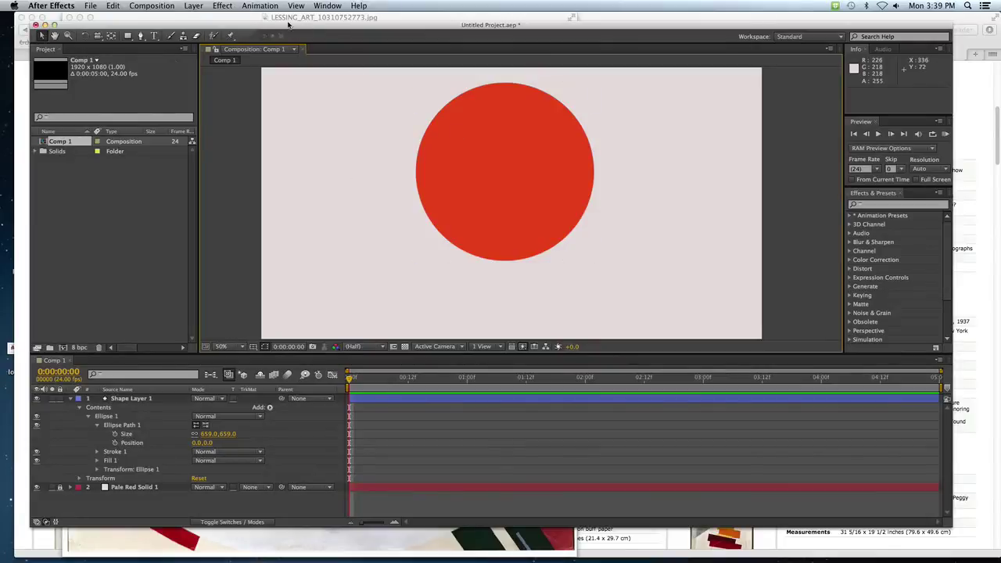
{"action": "left_click", "coordinate": [128, 36]}
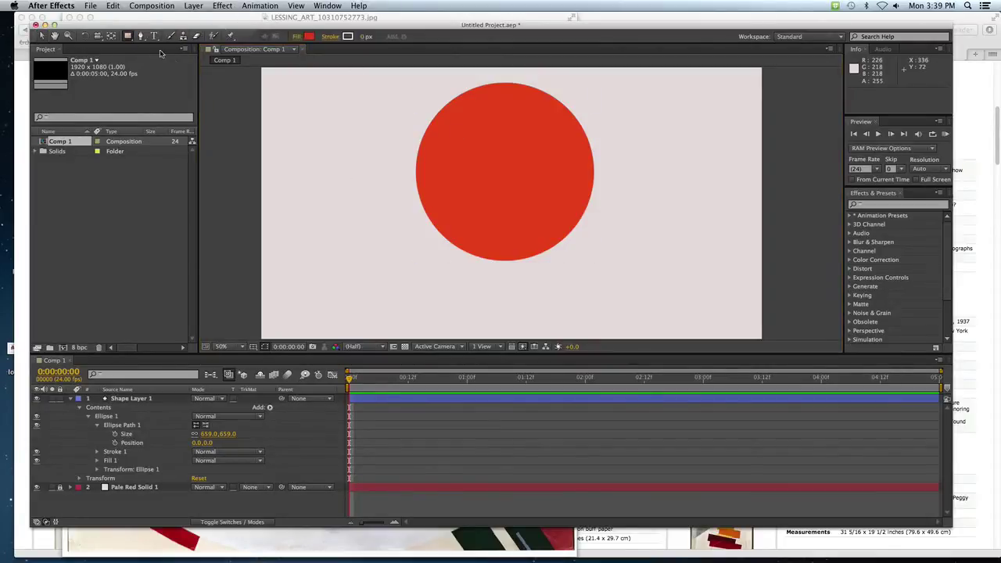
{"action": "left_click", "coordinate": [309, 36]}
{"action": "left_click_drag", "start_coordinate": [232, 152], "coordinate": [217, 192]}
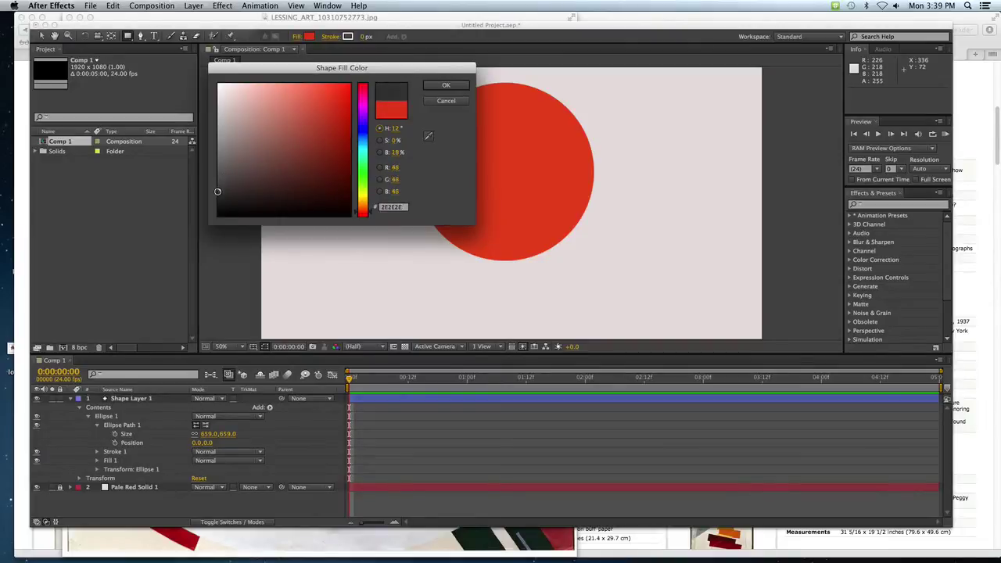
{"action": "left_click", "coordinate": [441, 86]}
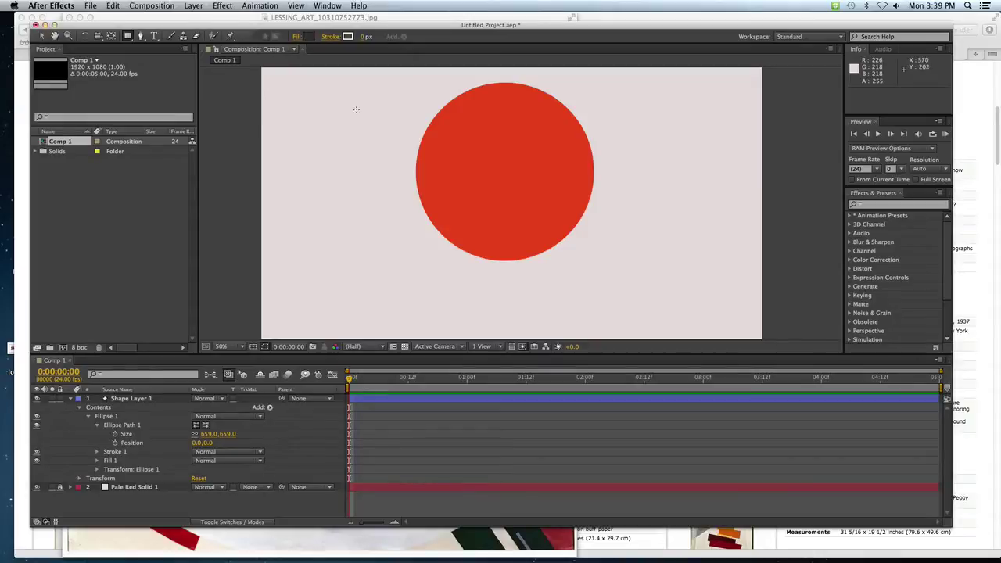
- Draw a dark grey bar and position it across the red circle's middle
{"action": "left_click_drag", "start_coordinate": [351, 108], "coordinate": [666, 157]}
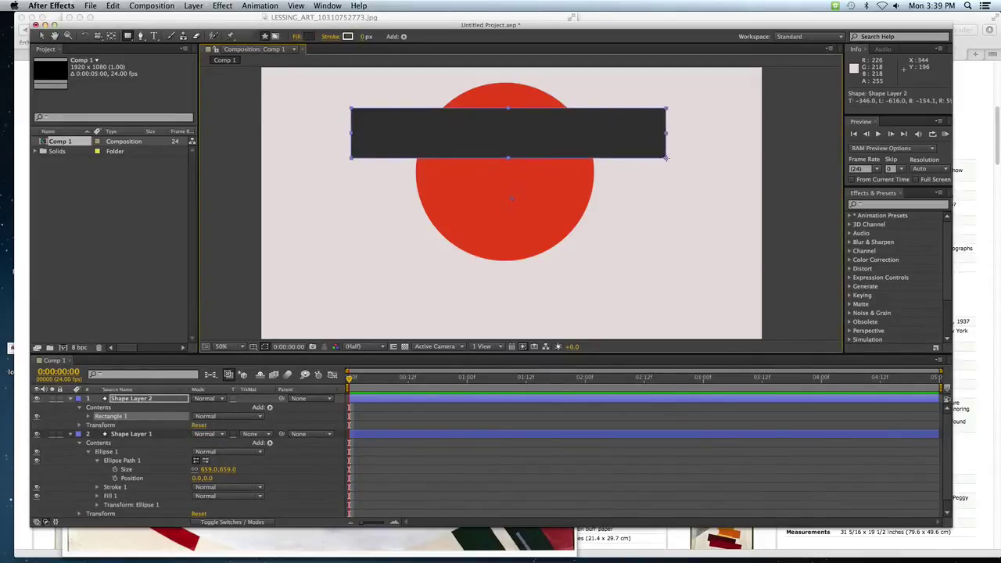
{"action": "left_click", "coordinate": [43, 36]}
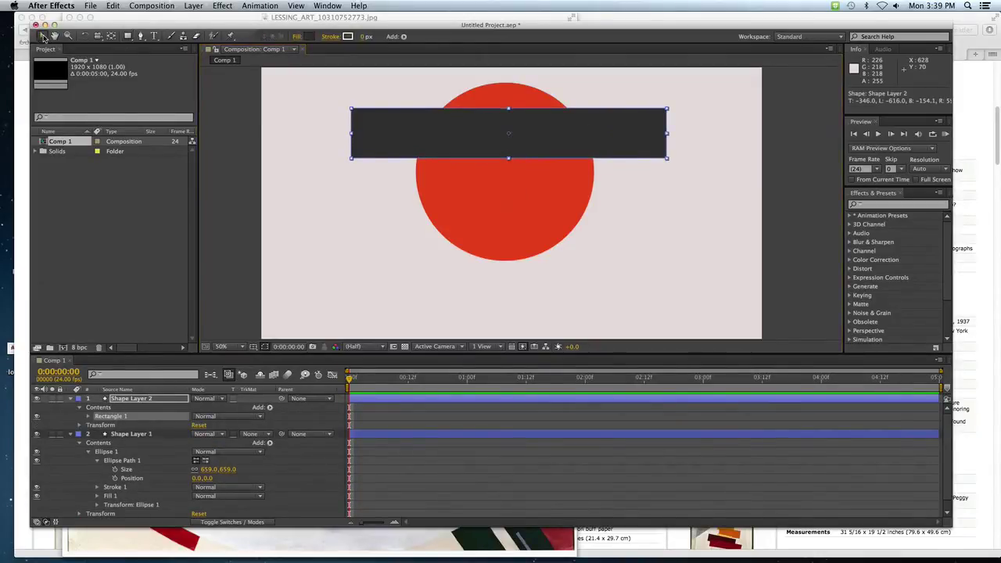
{"action": "mouse_move", "coordinate": [406, 122]}
{"action": "left_mouse_down"}
{"action": "mouse_move", "coordinate": [409, 174]}
{"action": "mouse_move", "coordinate": [411, 162]}
{"action": "left_mouse_up"}
{"action": "key", "text": "comma"}
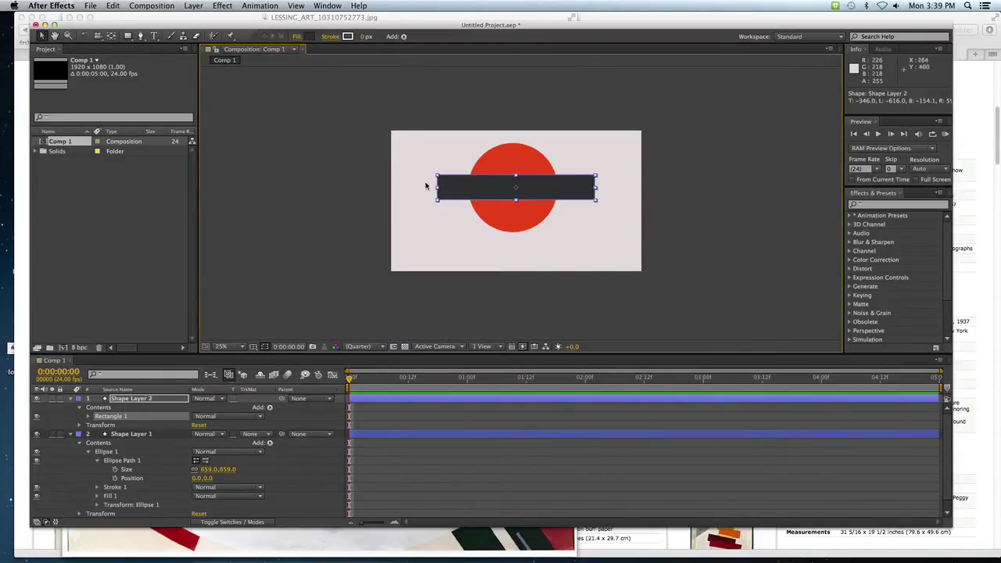
{"action": "scroll", "coordinate": [491, 204], "scroll_direction": "down", "scroll_amount": 2}
{"action": "scroll", "coordinate": [491, 205], "scroll_direction": "up", "scroll_amount": 6}
{"action": "scroll", "coordinate": [490, 205], "scroll_direction": "up", "scroll_amount": 2}
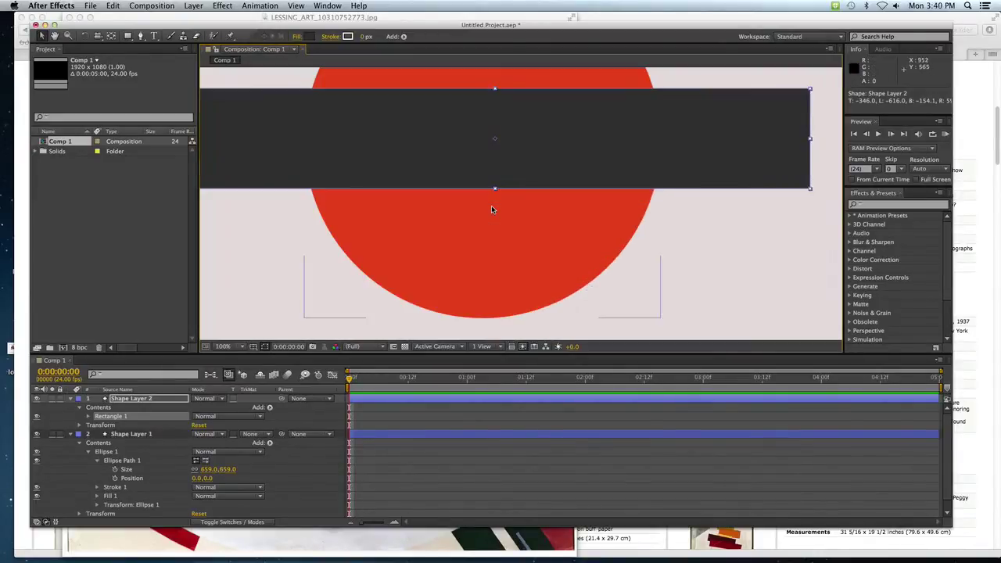
{"action": "scroll", "coordinate": [491, 208], "scroll_direction": "down", "scroll_amount": 2}
{"action": "left_click_drag", "start_coordinate": [431, 169], "coordinate": [396, 170]}
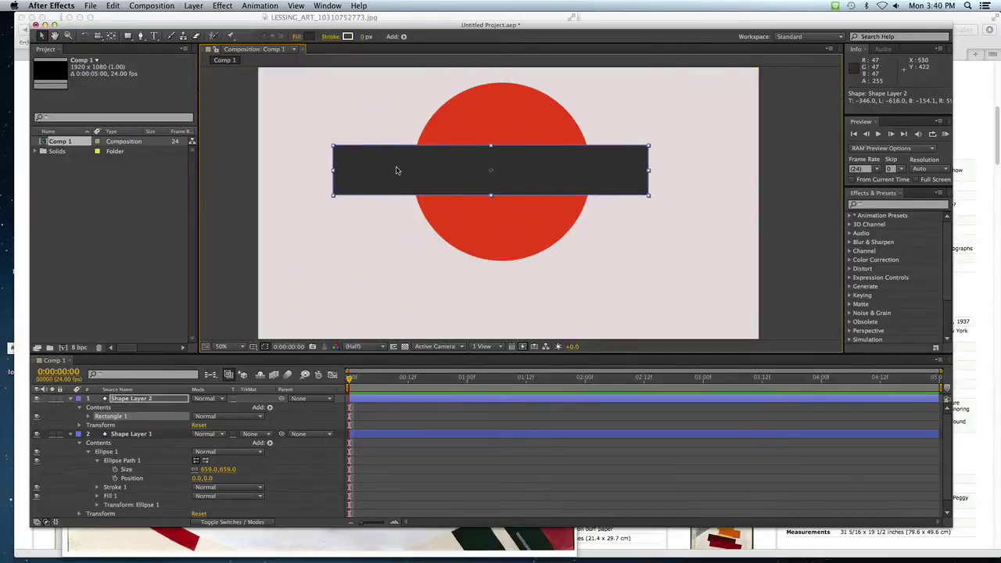
{"action": "left_click", "coordinate": [70, 434]}
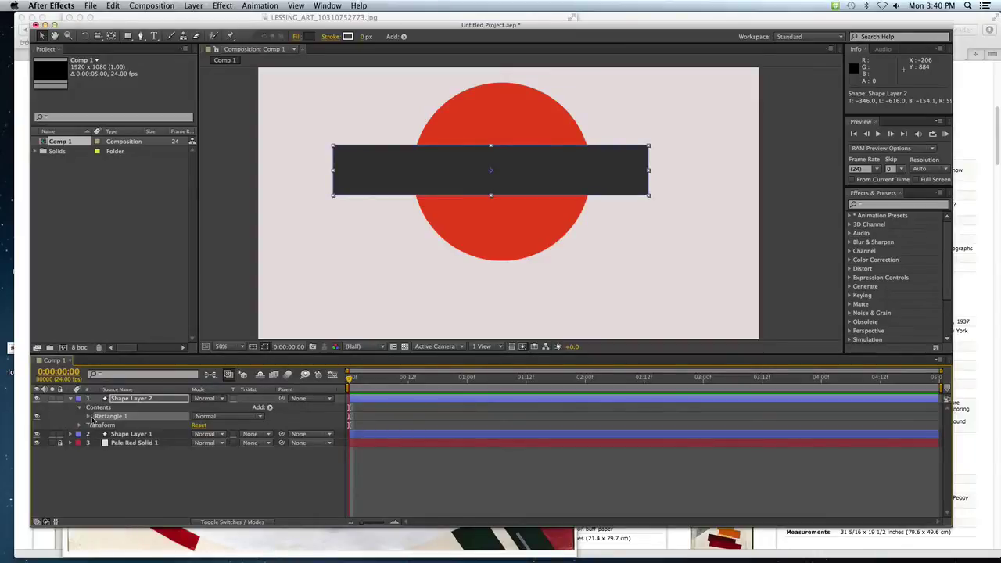
- Expand Rectangle 1 and its Transform: Rectangle 1 properties in the timeline
{"action": "left_click", "coordinate": [10, 469]}
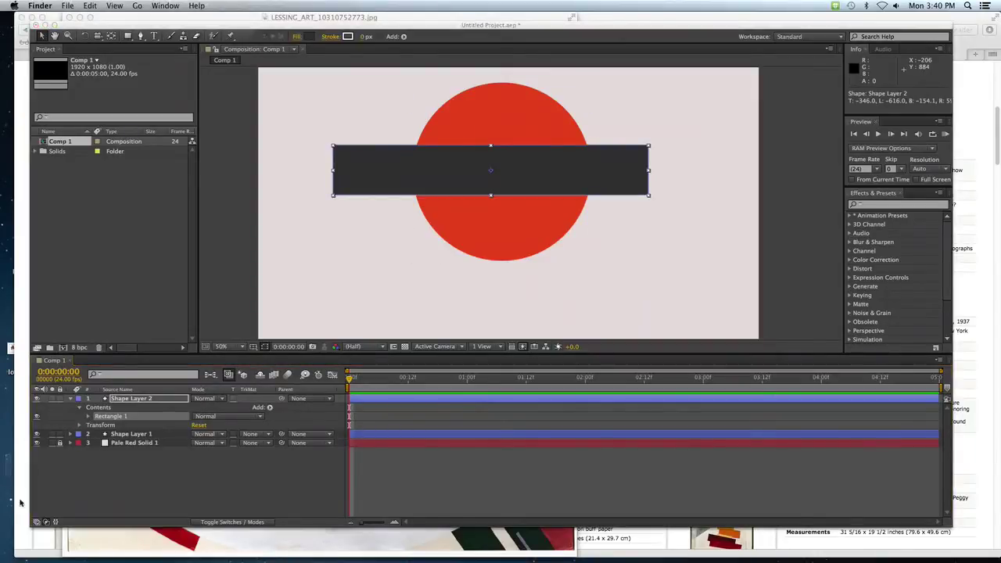
{"action": "left_click", "coordinate": [90, 418]}
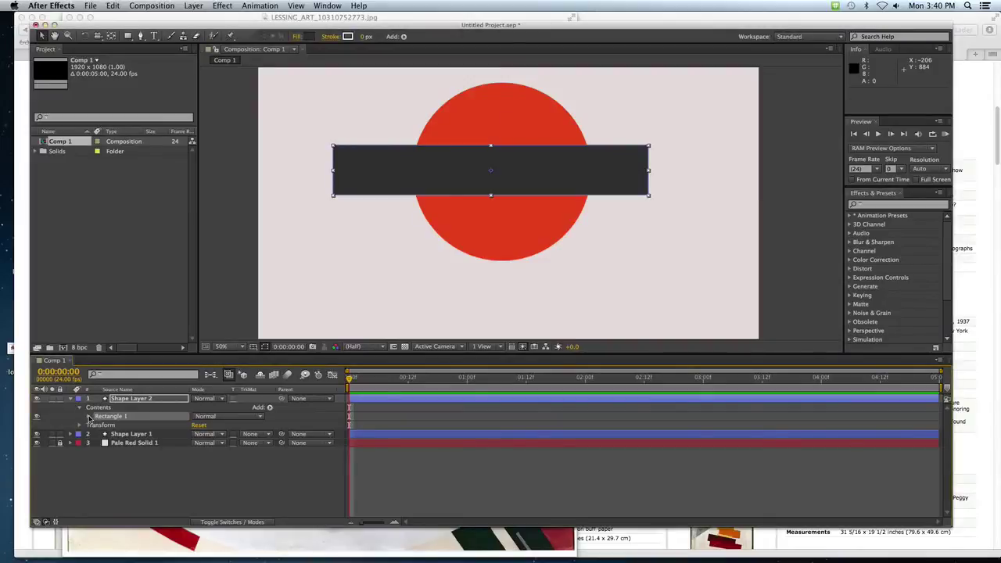
{"action": "left_click", "coordinate": [88, 416]}
{"action": "left_click", "coordinate": [127, 452]}
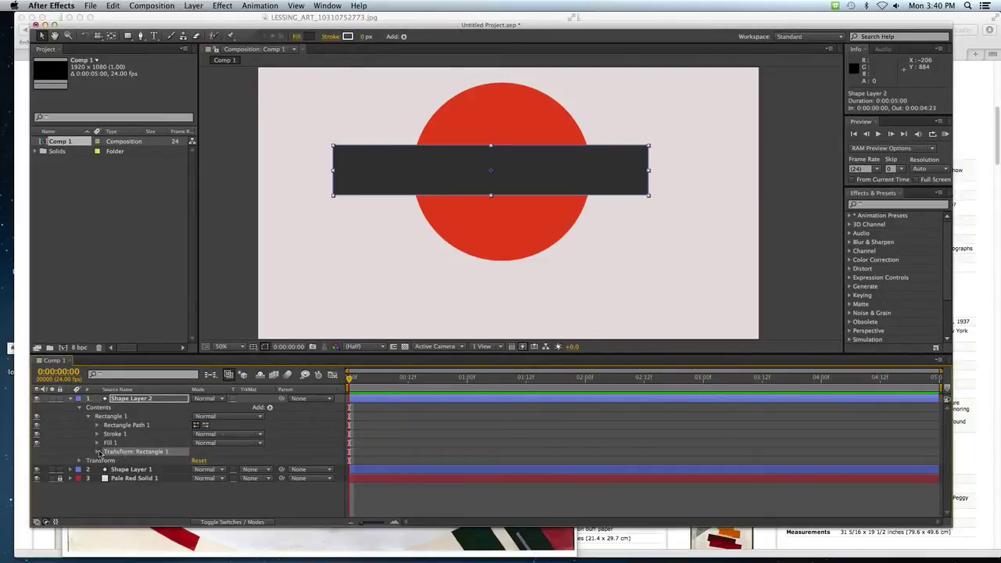
{"action": "left_click", "coordinate": [98, 452]}
{"action": "scroll", "coordinate": [122, 454], "scroll_direction": "down", "scroll_amount": 1}
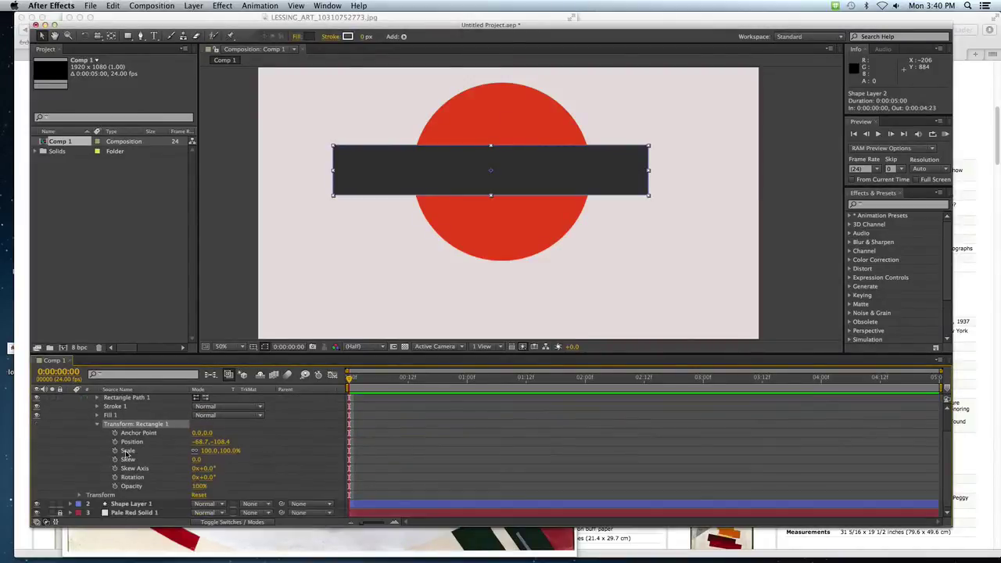
{"action": "left_click", "coordinate": [98, 425]}
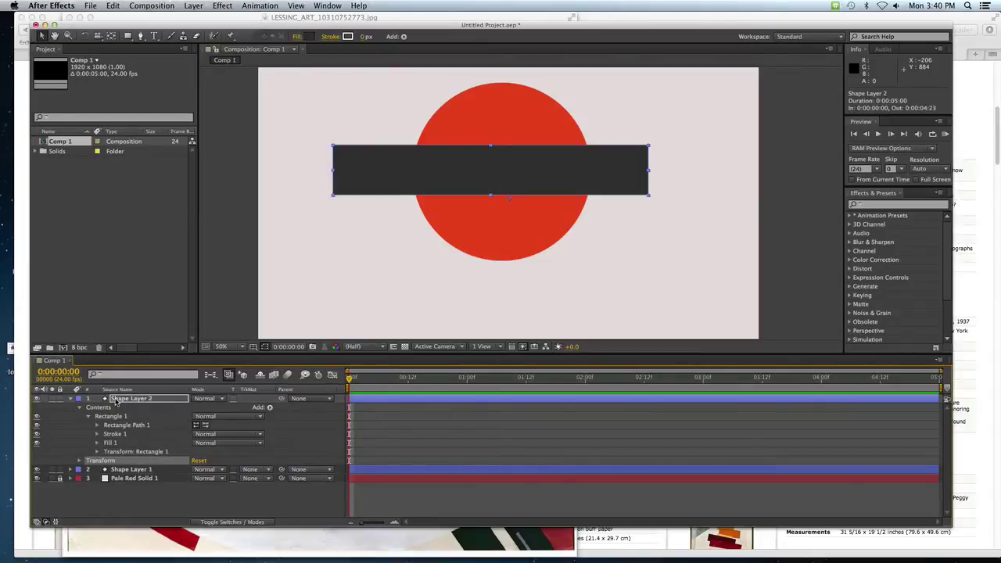
- Tilt the dark bar by setting Rectangle 1's rotation to -1.0°
{"action": "left_click", "coordinate": [97, 452]}
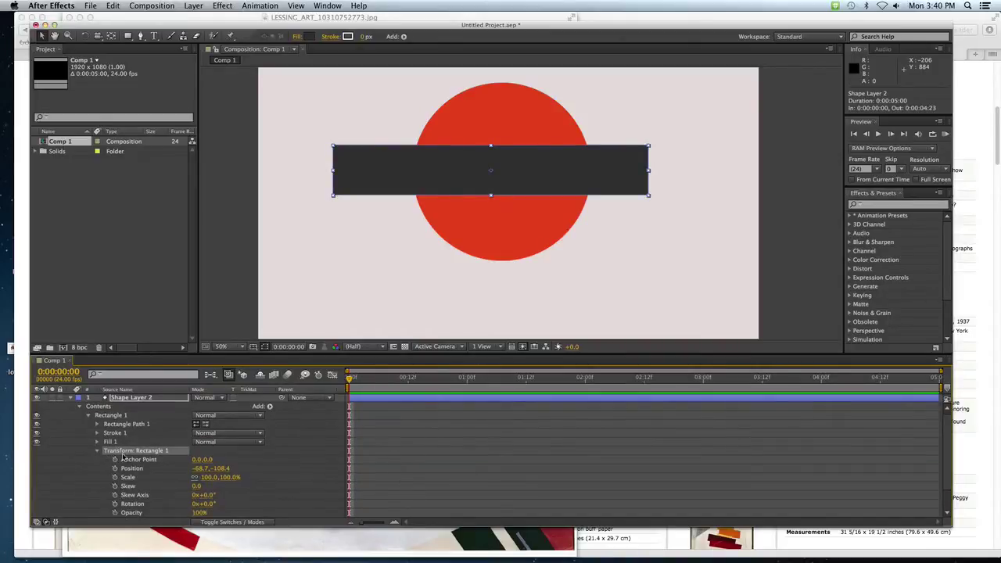
{"action": "scroll", "coordinate": [133, 467], "scroll_direction": "down", "scroll_amount": 1}
{"action": "scroll", "coordinate": [125, 464], "scroll_direction": "down", "scroll_amount": 1}
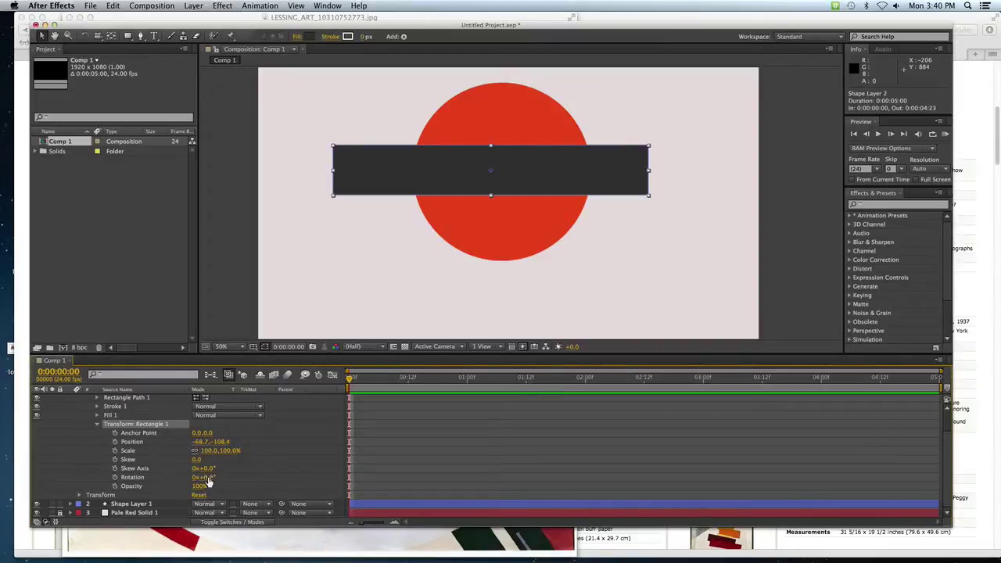
{"action": "left_click_drag", "start_coordinate": [204, 477], "coordinate": [206, 477]}
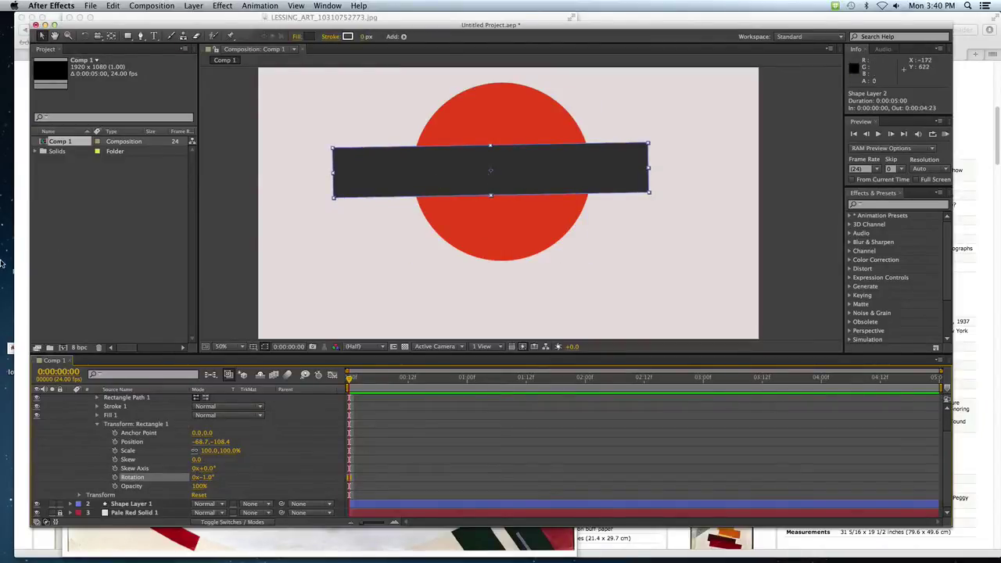
- Cycle through open apps to Finder's LESSING_ART folder and the reference painting in Preview
{"action": "key", "text": "super+Tab"}
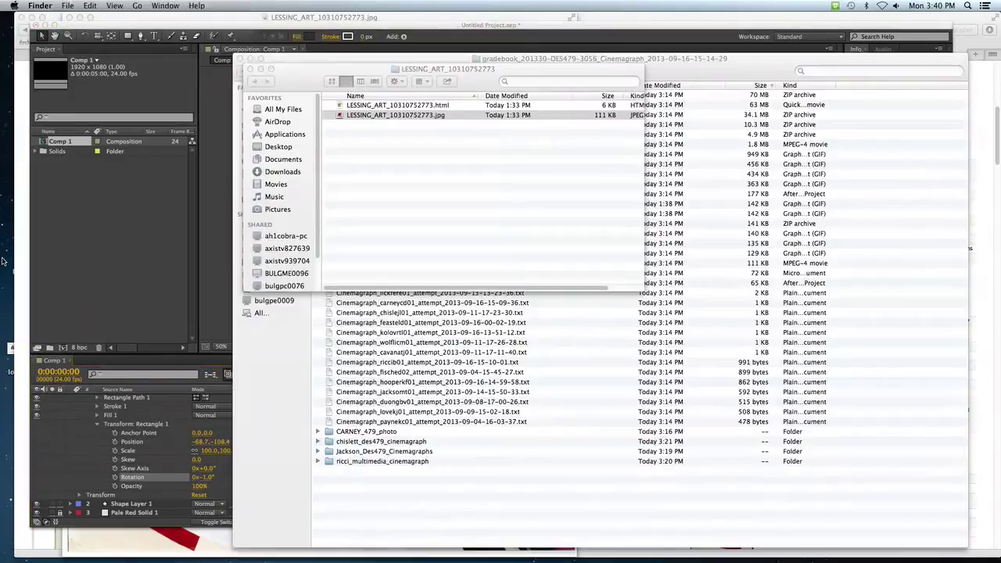
{"action": "key", "text": "super+Tab"}
{"action": "key", "text": "super+Tab"}
{"action": "key", "text": "super+Tab"}
{"action": "key", "text": "super+Tab"}
{"action": "key", "text": "super+Tab"}
{"action": "key", "text": "super+Tab"}
{"action": "key", "text": "super+Tab"}
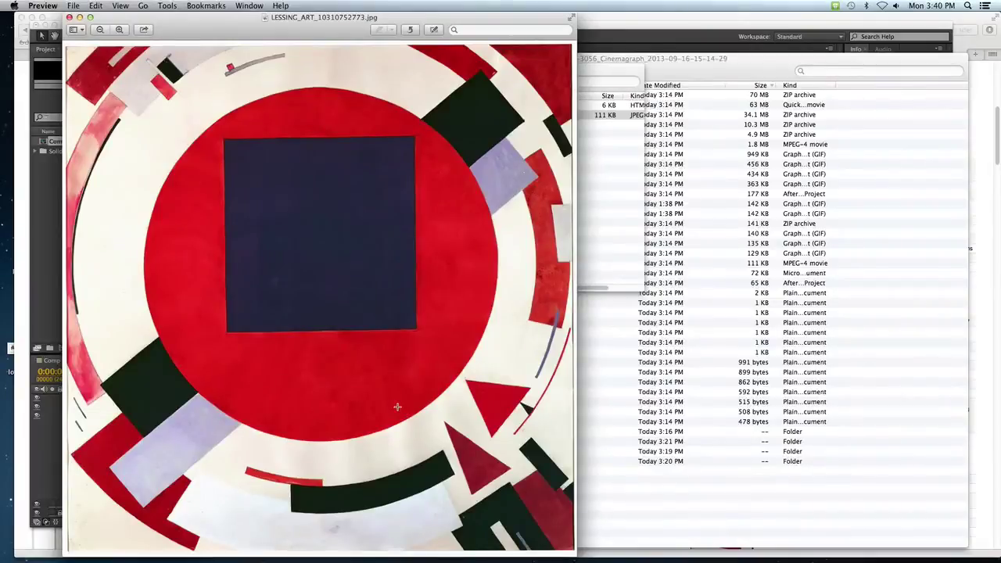
{"action": "key", "text": "super+Tab"}
{"action": "key", "text": "super+Tab"}
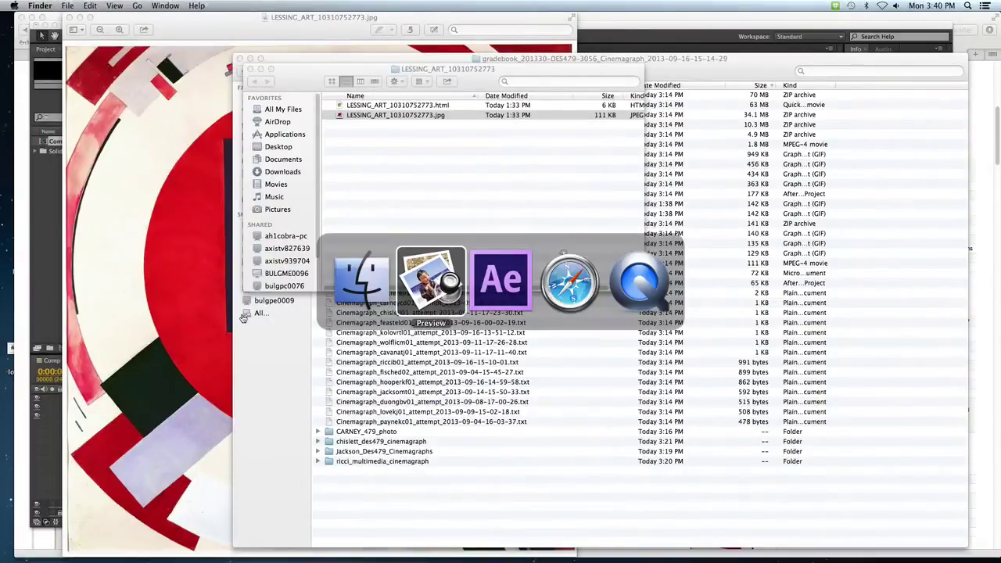
{"action": "key", "text": "super+Tab"}
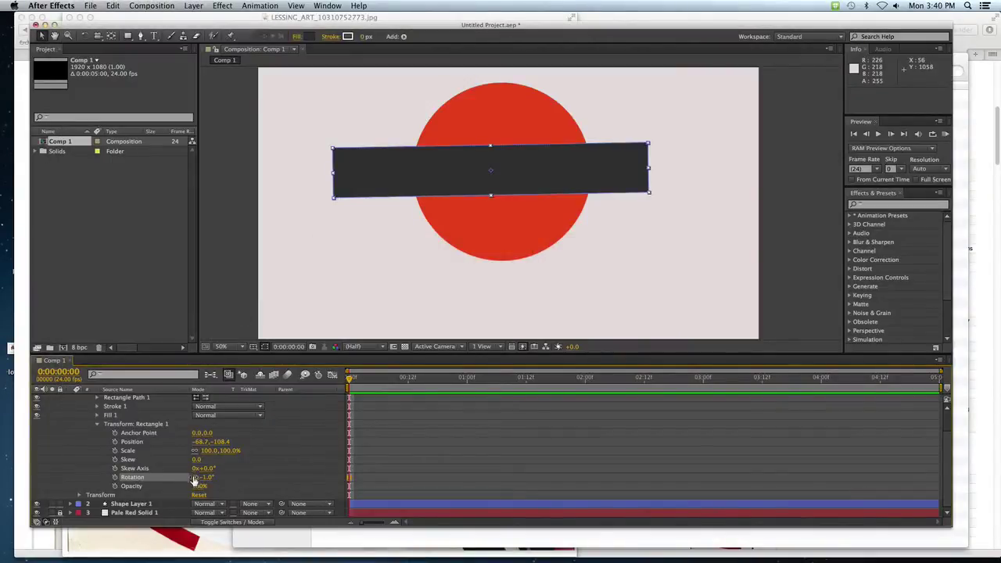
- Set the dark bar's Rotation to 0° and add a starting keyframe at zero
{"action": "left_click", "coordinate": [205, 477]}
{"action": "type", "text": "0"}
{"action": "key", "text": "Return"}
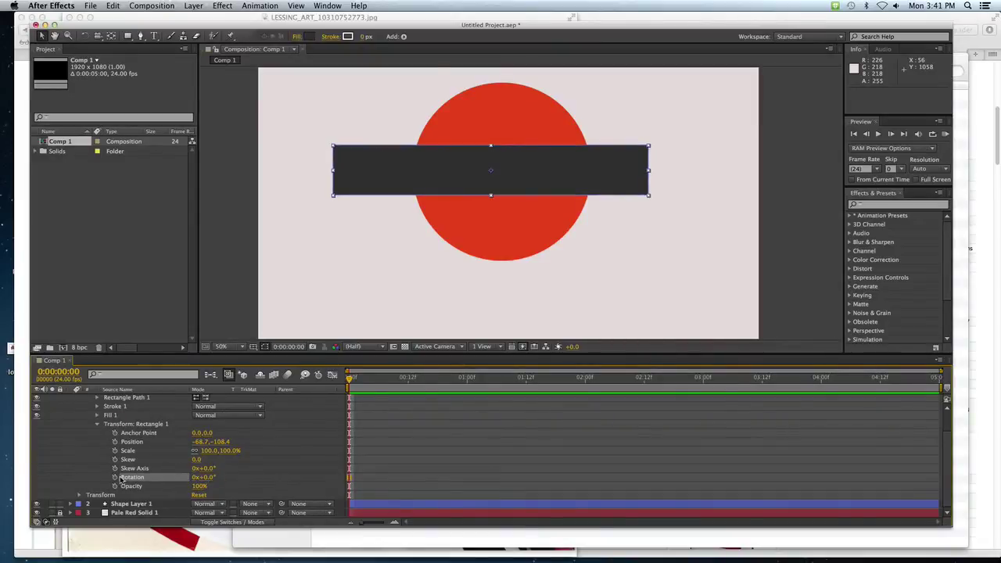
{"action": "left_click", "coordinate": [115, 476]}
- Add a 1x full-turn rotation keyframe at 2:00, then move it later to about 3:10
{"action": "left_click_drag", "start_coordinate": [352, 381], "coordinate": [556, 404]}
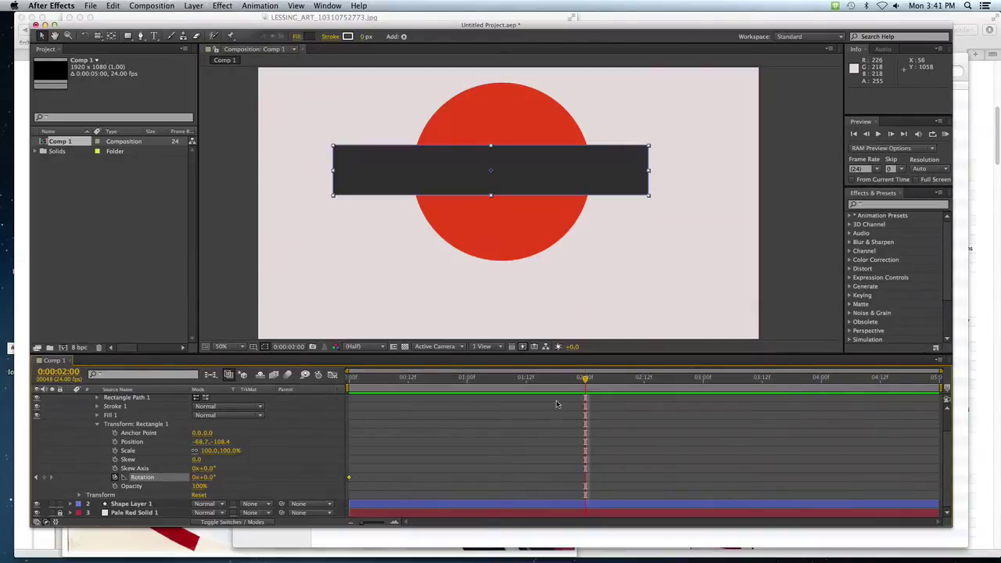
{"action": "left_click", "coordinate": [200, 477]}
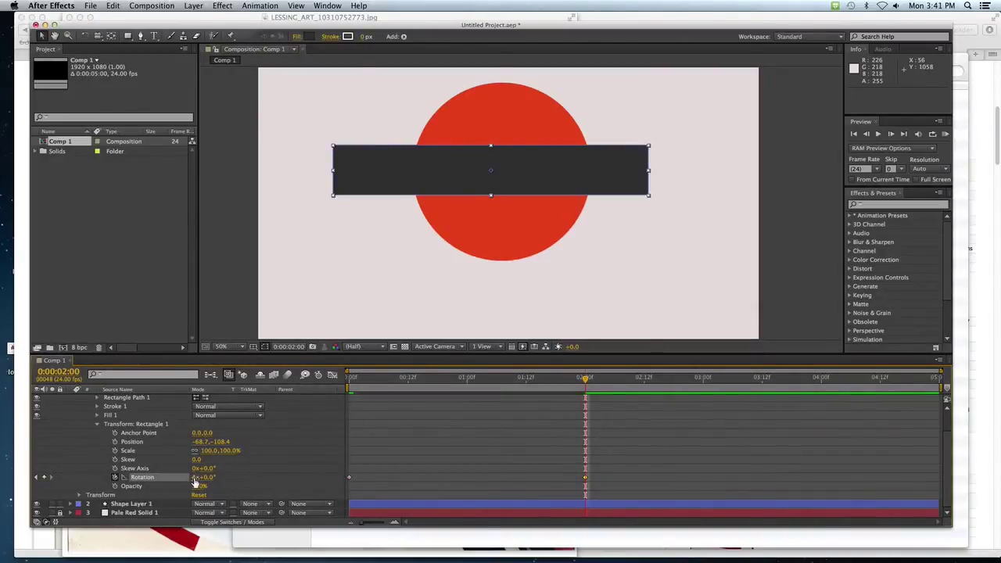
{"action": "type", "text": "1"}
{"action": "key", "text": "Return"}
{"action": "mouse_move", "coordinate": [350, 379]}
{"action": "left_mouse_down"}
{"action": "mouse_move", "coordinate": [603, 404]}
{"action": "mouse_move", "coordinate": [573, 402]}
{"action": "mouse_move", "coordinate": [584, 402]}
{"action": "left_mouse_up"}
{"action": "left_click_drag", "start_coordinate": [585, 477], "coordinate": [748, 475]}
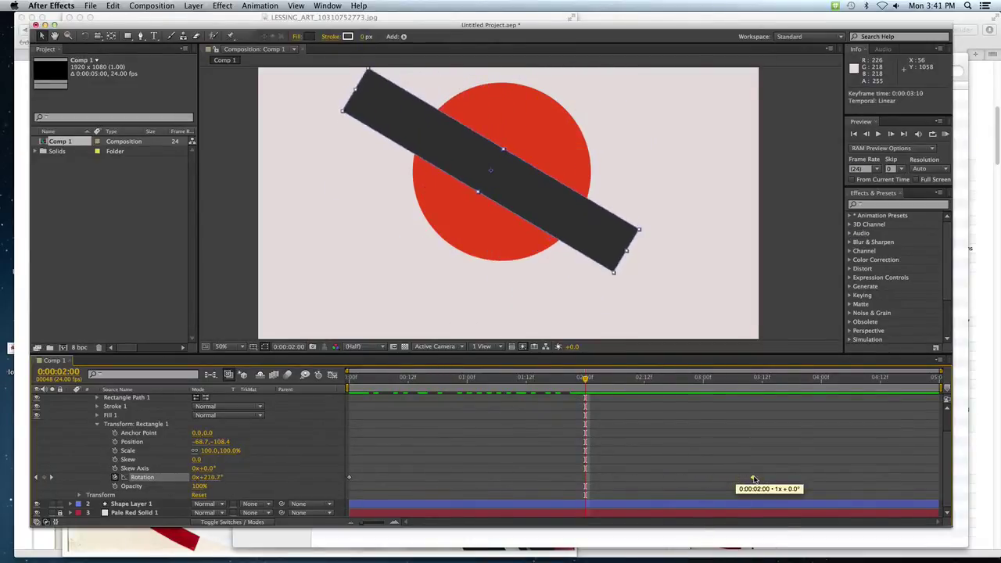
{"action": "mouse_move", "coordinate": [583, 381]}
{"action": "left_mouse_down"}
{"action": "mouse_move", "coordinate": [772, 401]}
{"action": "mouse_move", "coordinate": [349, 380]}
{"action": "left_mouse_up"}
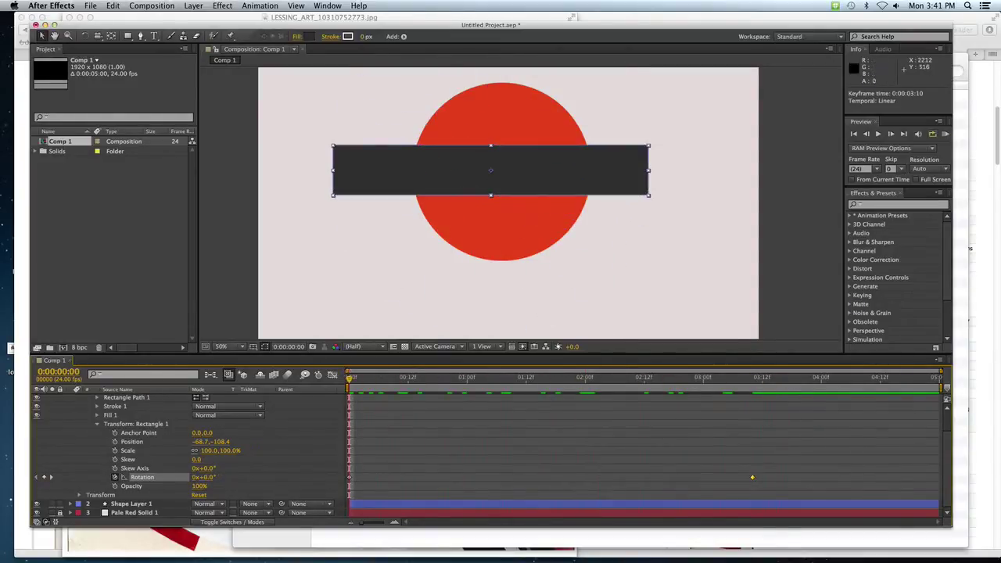
{"action": "left_click", "coordinate": [877, 134]}
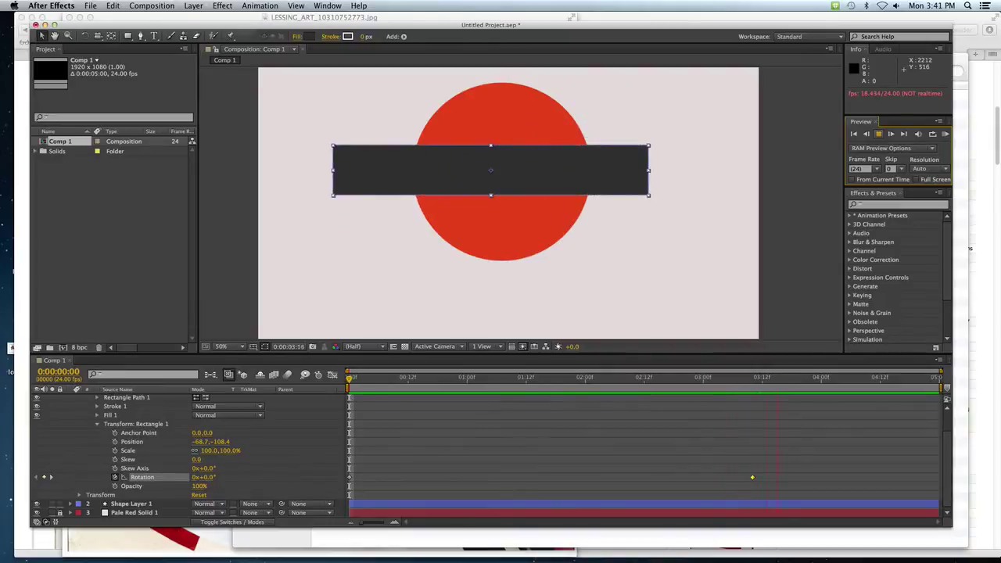
{"action": "key", "text": "space"}
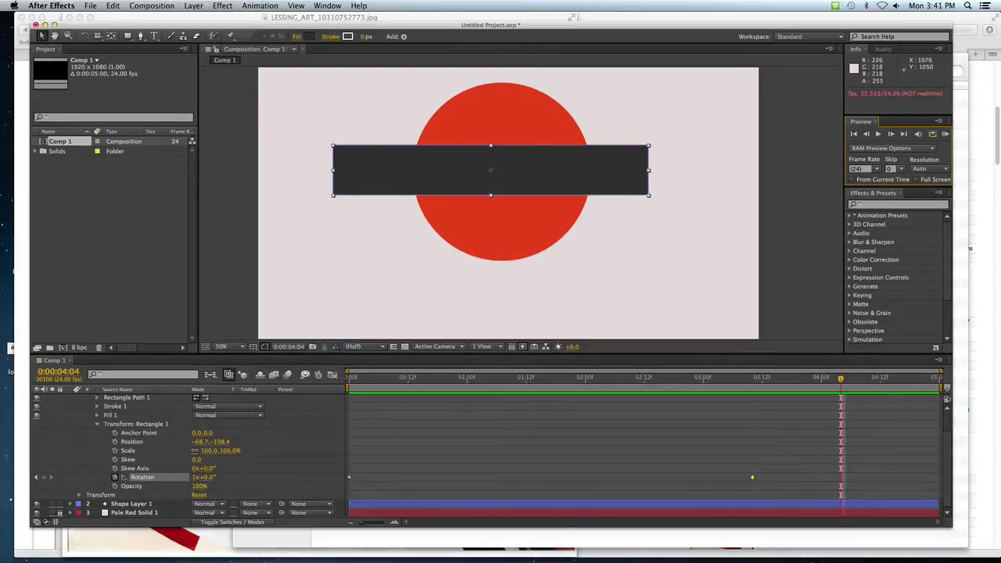
{"action": "key", "text": "space"}
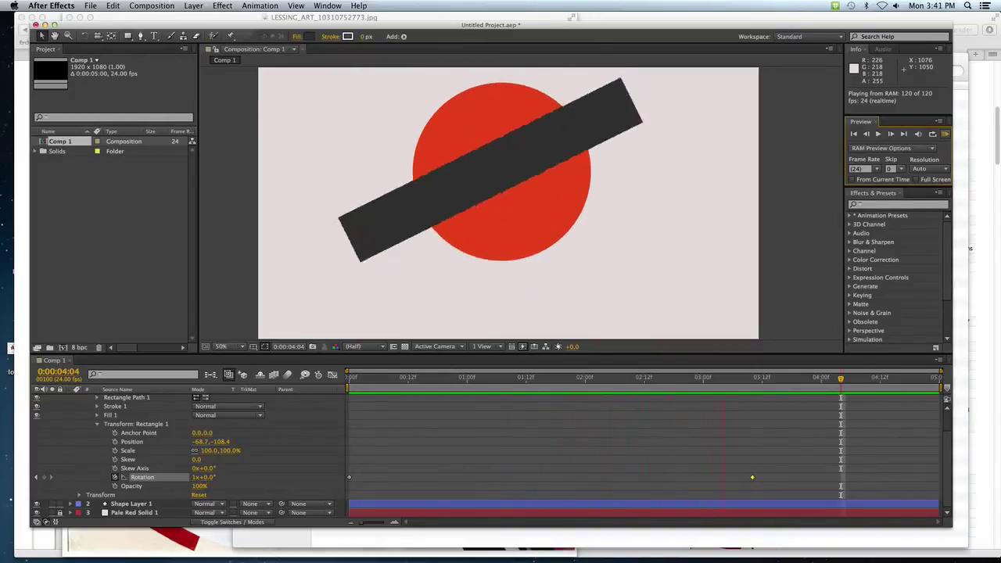
{"action": "key", "text": "space"}
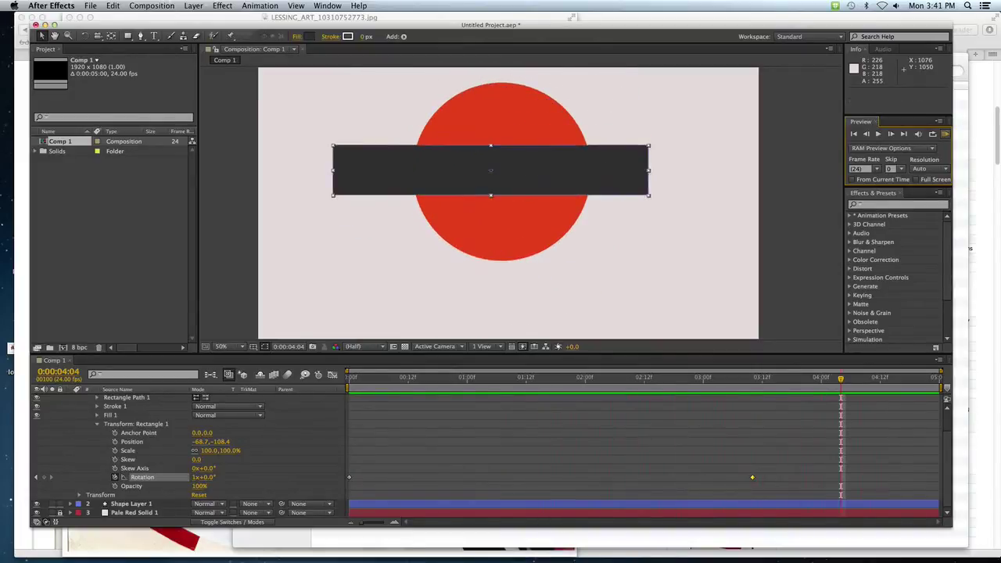
{"action": "key", "text": "space"}
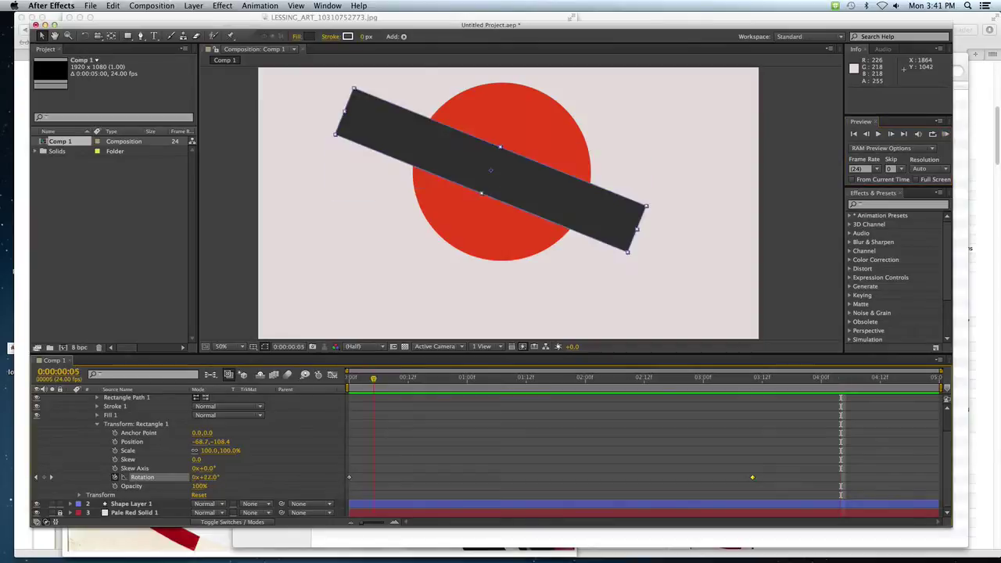
{"action": "key", "text": "Home"}
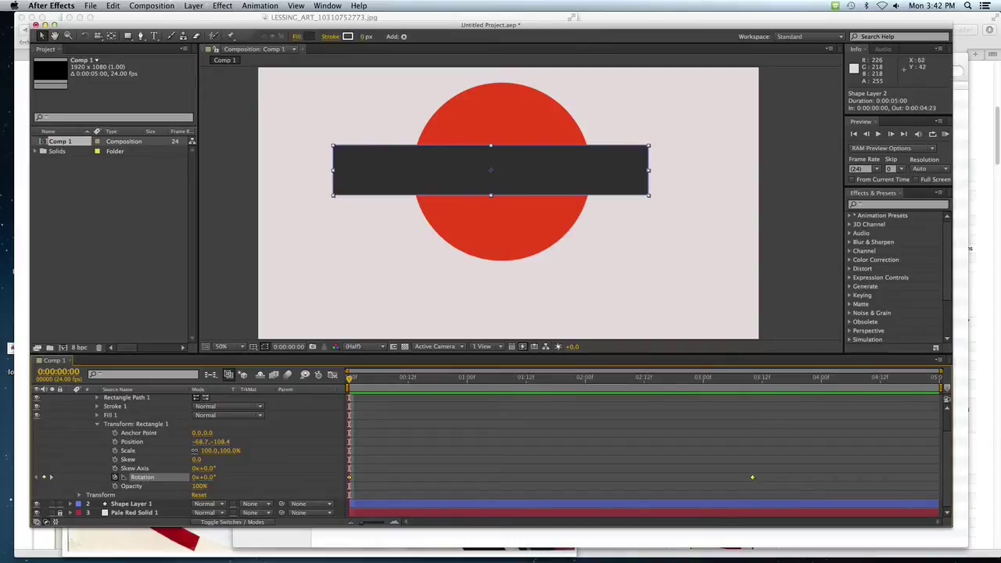
- Add a loopOut("Cycle") expression to the dark bar's Rotation
{"action": "left_click", "coordinate": [256, 4]}
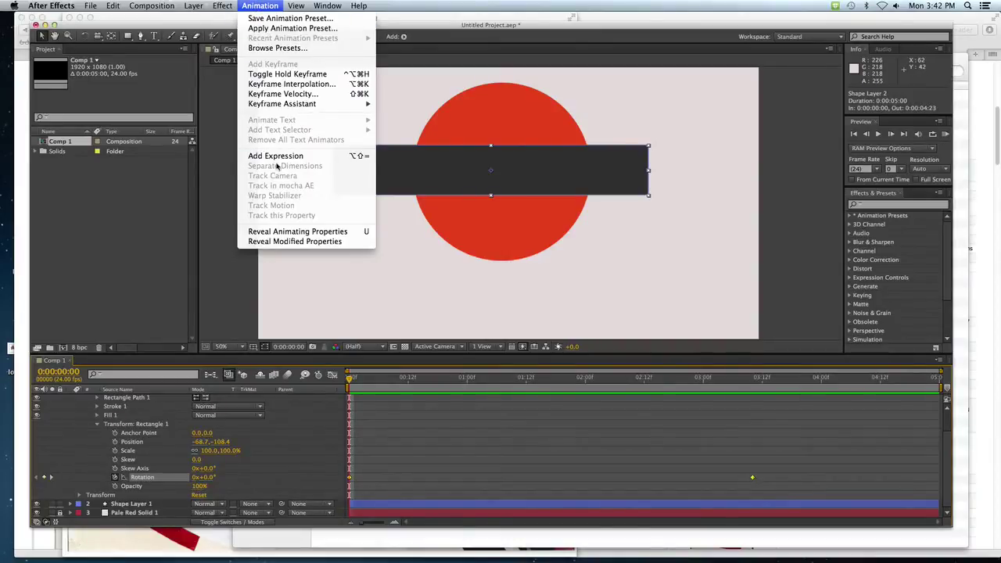
{"action": "left_click", "coordinate": [361, 157]}
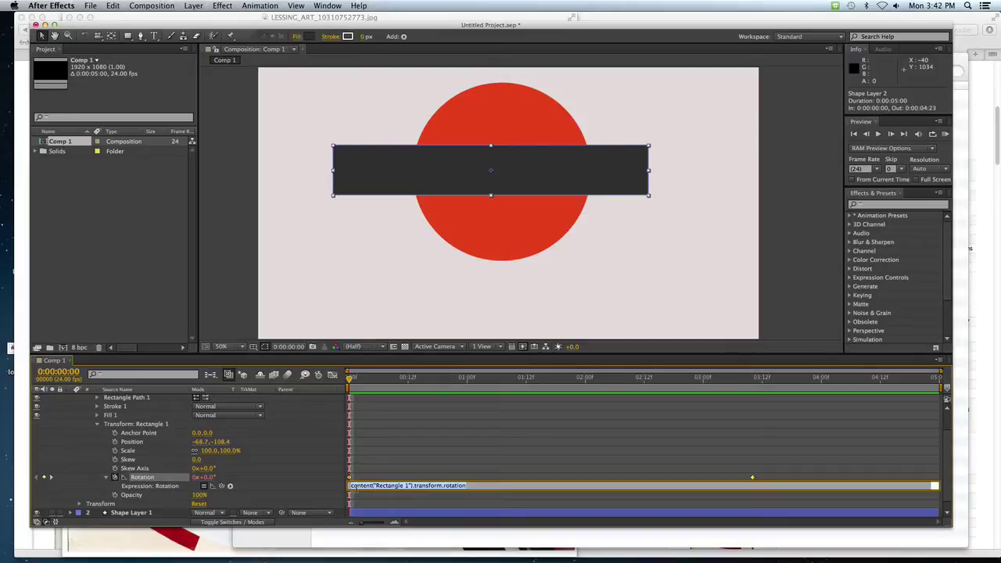
{"action": "type", "text": "loopOut(\"Cycle"}
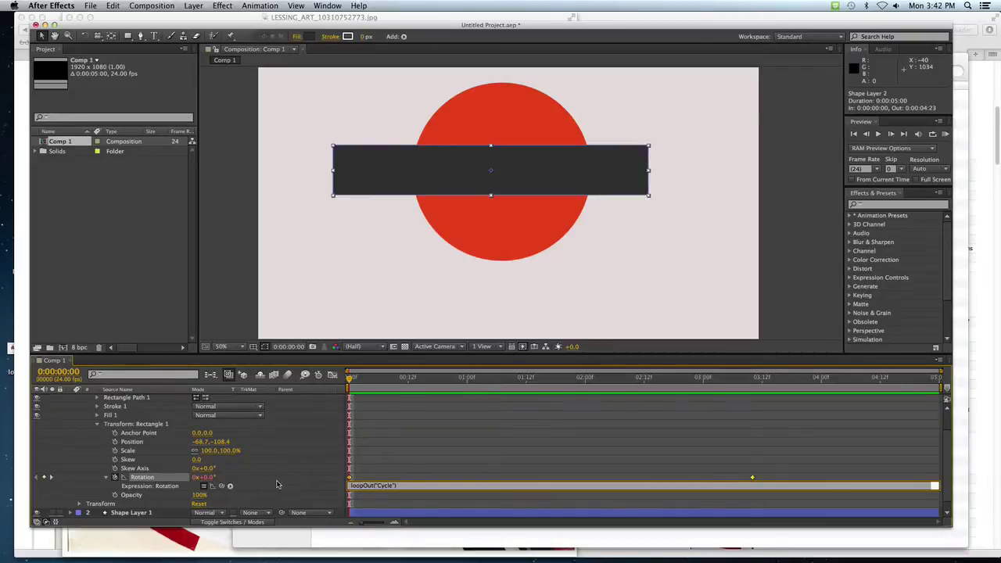
{"action": "left_click", "coordinate": [186, 487]}
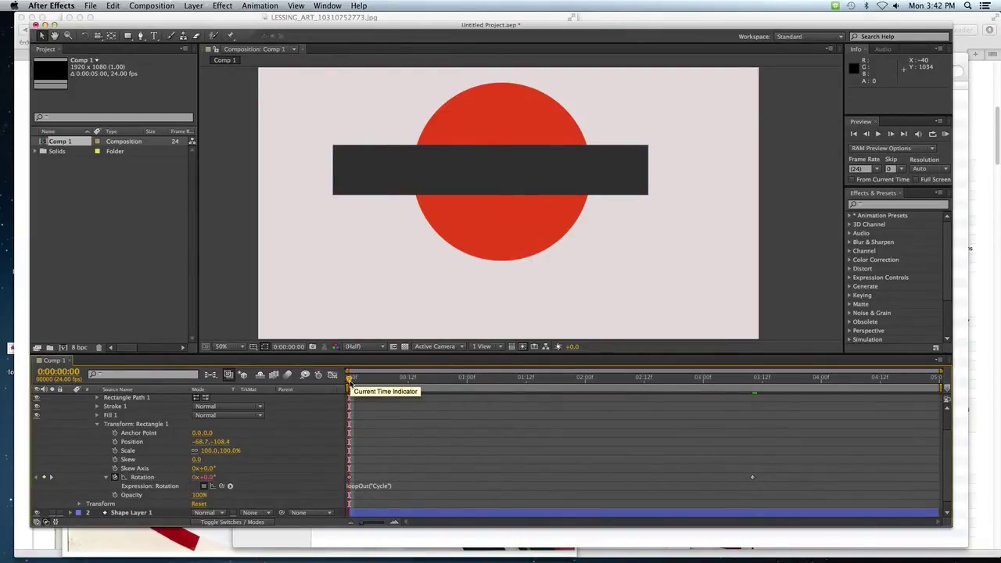
- Retime the full-turn keyframe to 0:00:02:15 and preview the repeating spin
{"action": "mouse_move", "coordinate": [350, 378]}
{"action": "left_mouse_down"}
{"action": "mouse_move", "coordinate": [896, 432]}
{"action": "mouse_move", "coordinate": [496, 445]}
{"action": "mouse_move", "coordinate": [805, 447]}
{"action": "left_mouse_up"}
{"action": "left_click_drag", "start_coordinate": [752, 479], "coordinate": [403, 478]}
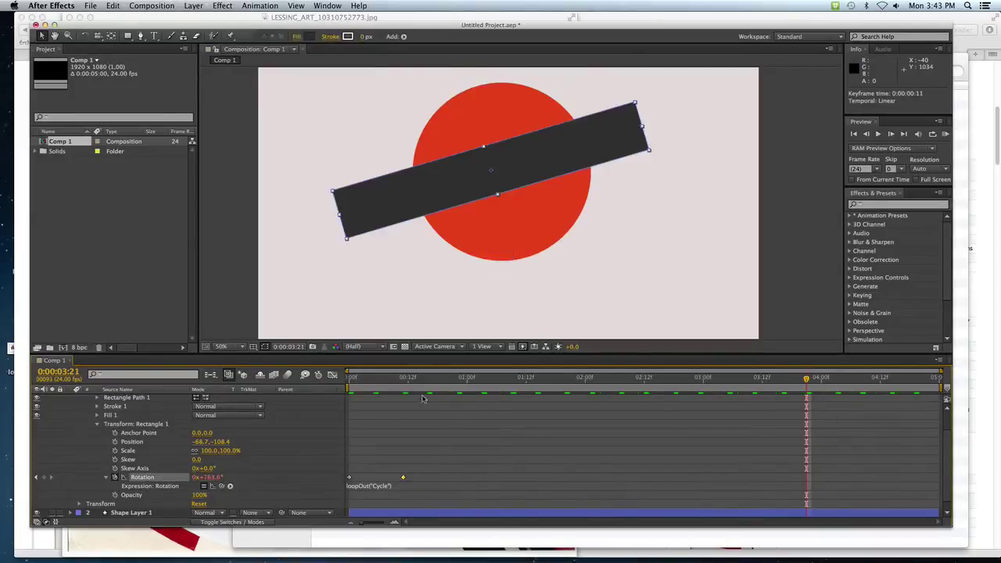
{"action": "left_click", "coordinate": [349, 379]}
{"action": "key", "text": "space"}
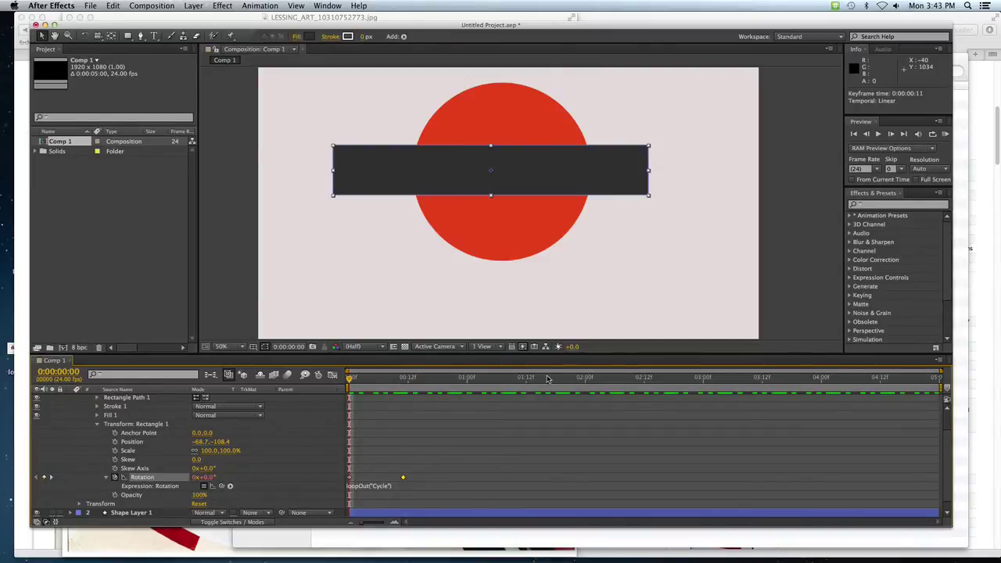
{"action": "left_click", "coordinate": [878, 133]}
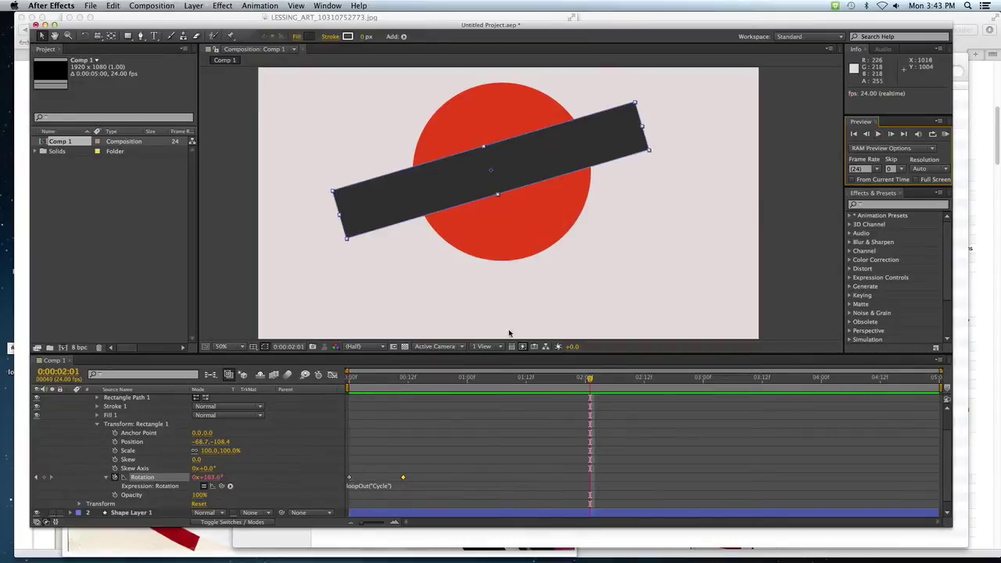
{"action": "left_click_drag", "start_coordinate": [404, 477], "coordinate": [669, 480]}
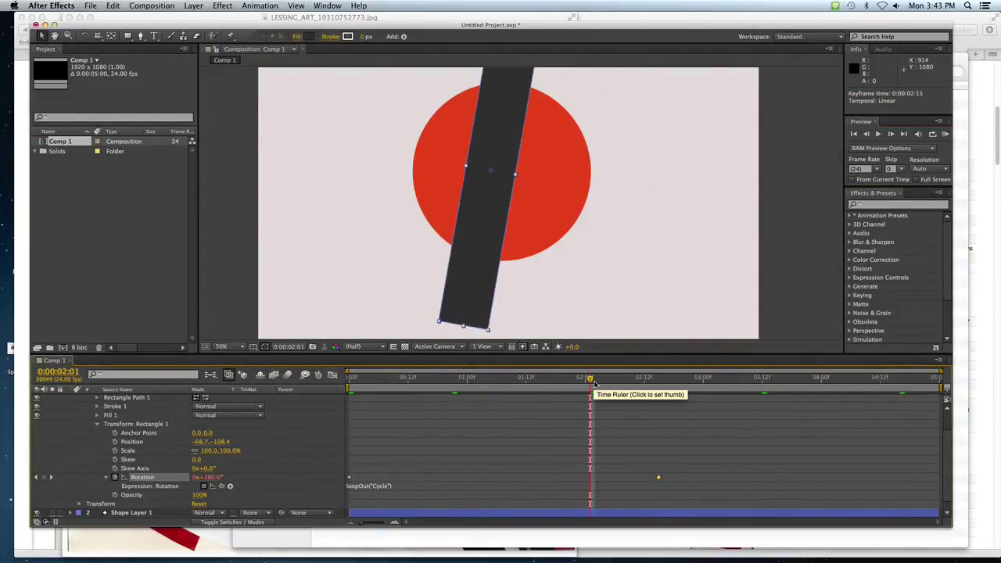
{"action": "left_click_drag", "start_coordinate": [590, 378], "coordinate": [348, 378]}
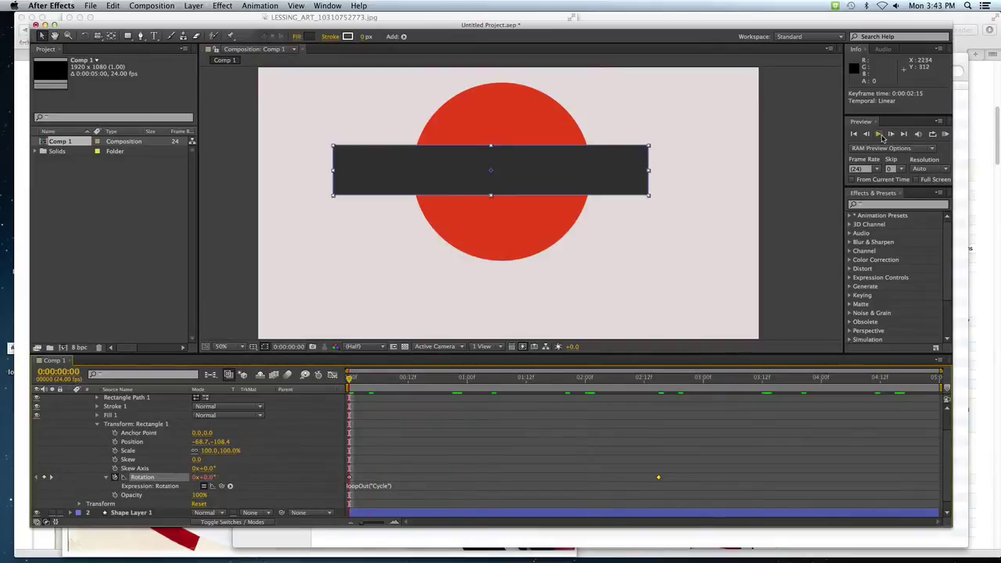
{"action": "left_click", "coordinate": [878, 134]}
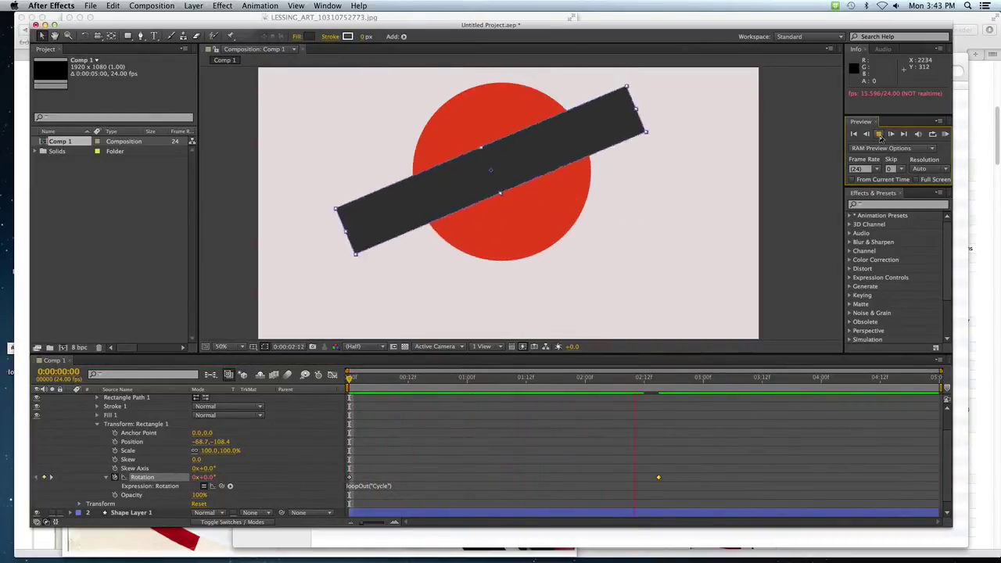
{"action": "left_click", "coordinate": [878, 135]}
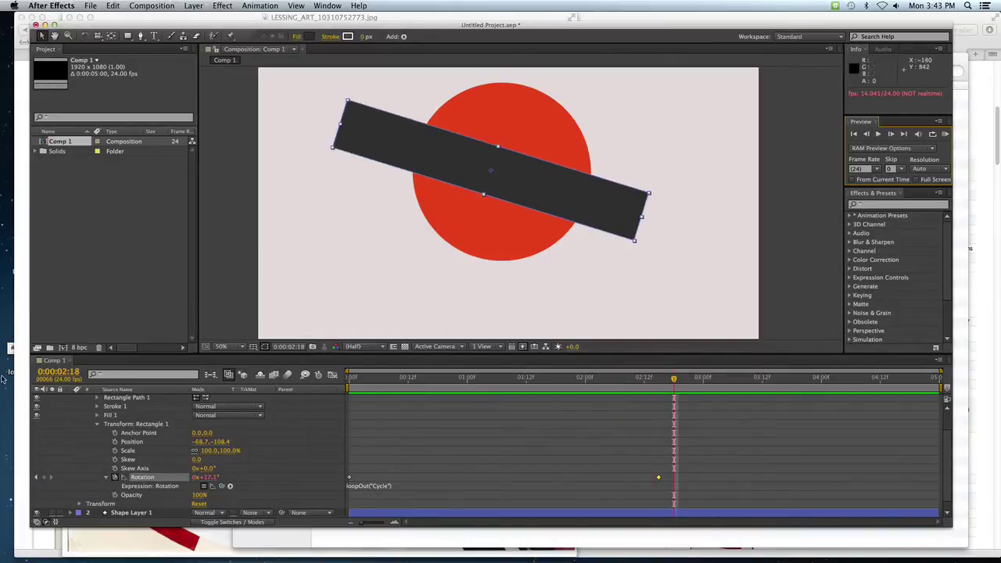
{"action": "key", "text": "super+Tab"}
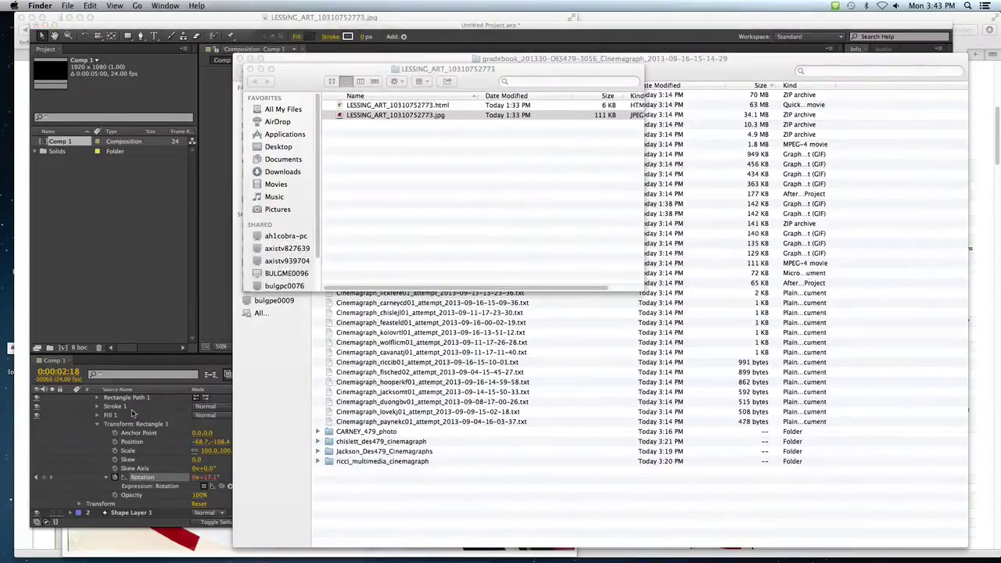
{"action": "key", "text": "super+Tab"}
{"action": "key", "text": "super+Tab"}
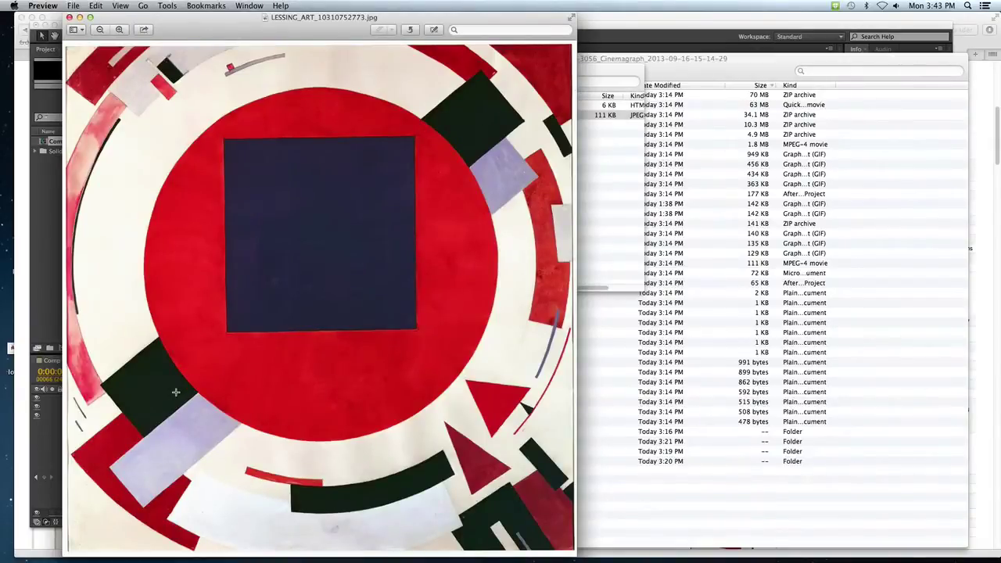
{"action": "key", "text": "super+Tab"}
{"action": "key", "text": "super+Tab"}
{"action": "key", "text": "super+Tab"}
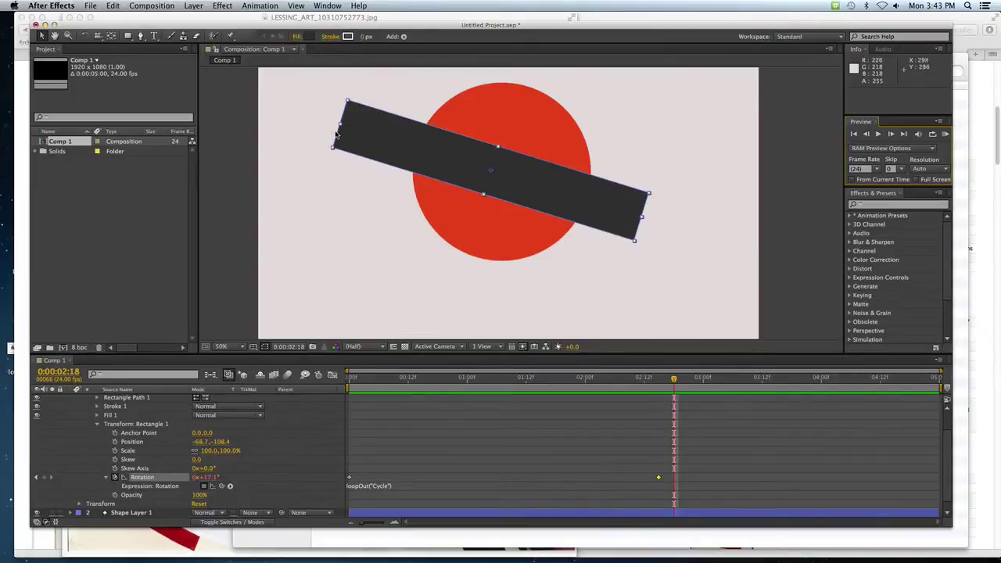
- Scale the bar's rectangle to 81% width and move it to -37.5, -125.8
{"action": "left_click_drag", "start_coordinate": [342, 124], "coordinate": [369, 139]}
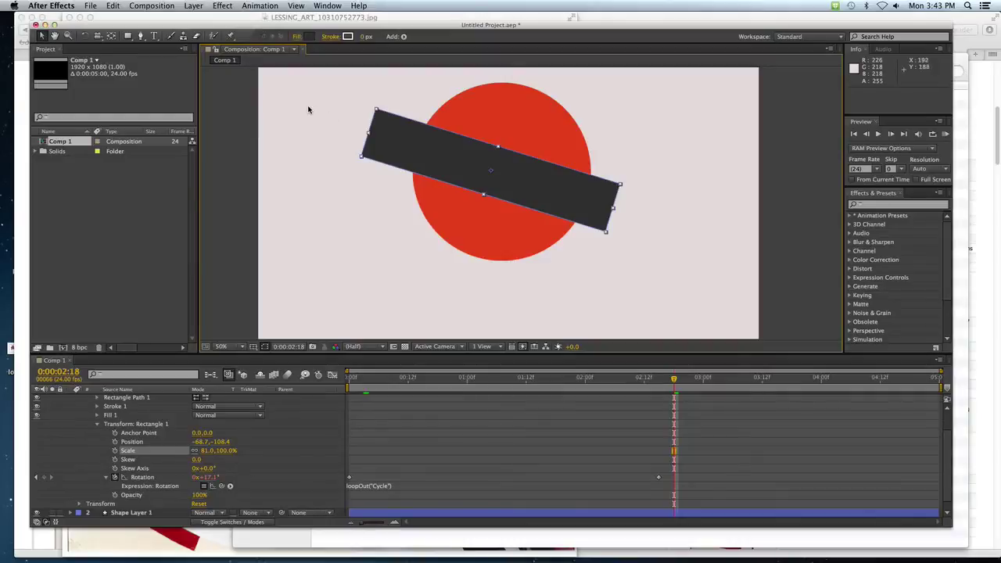
{"action": "left_click_drag", "start_coordinate": [392, 138], "coordinate": [416, 145]}
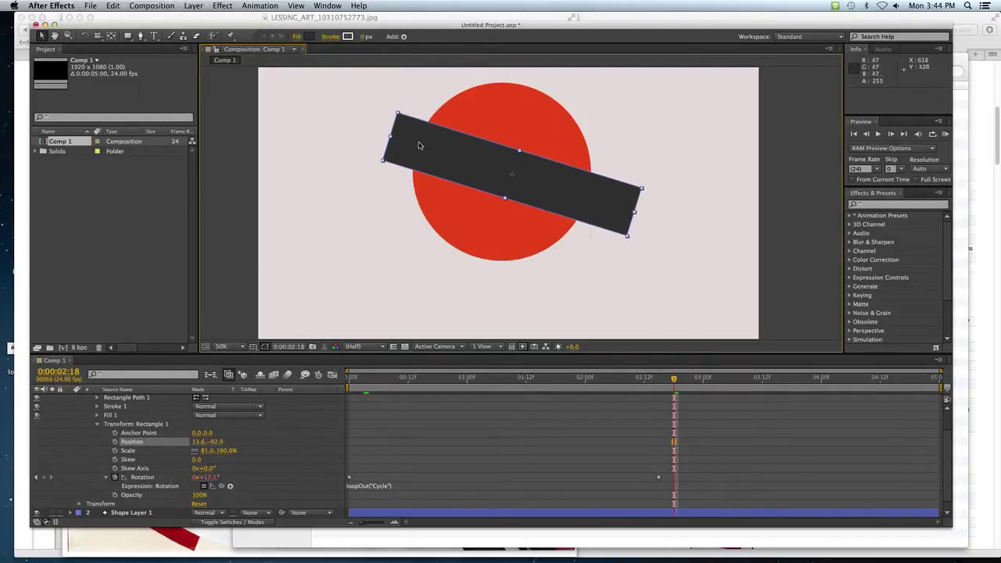
{"action": "left_click_drag", "start_coordinate": [453, 160], "coordinate": [440, 150]}
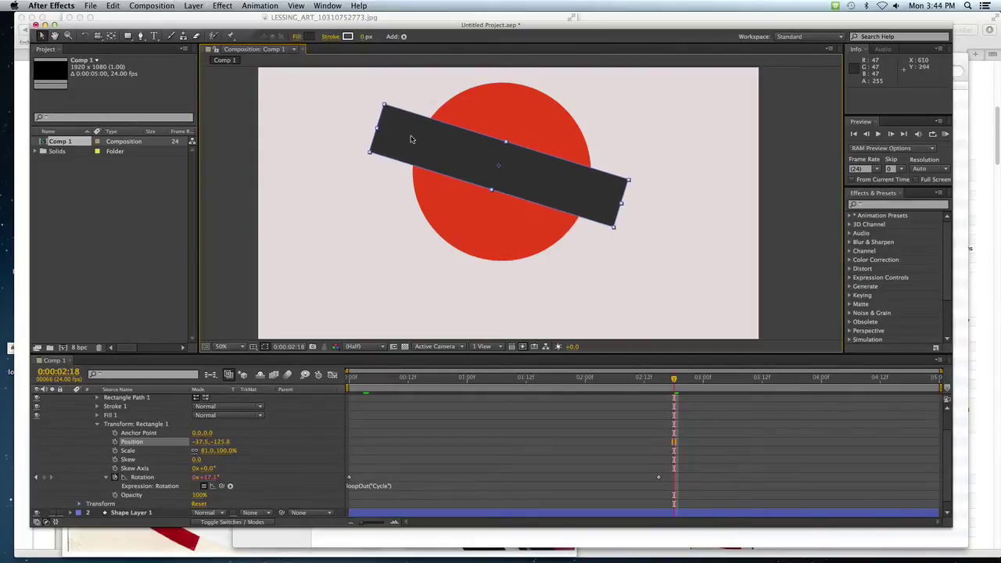
{"action": "scroll", "coordinate": [92, 412], "scroll_direction": "up", "scroll_amount": 3}
- Collapse Shape Layer 2 and rename it to 'black square'
{"action": "left_click", "coordinate": [81, 407]}
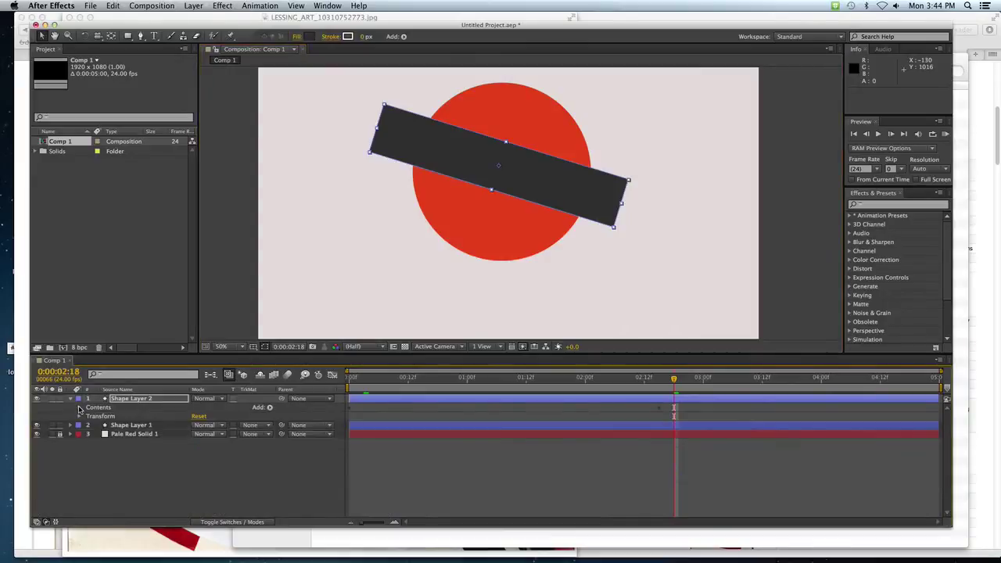
{"action": "left_click", "coordinate": [70, 399]}
{"action": "left_click", "coordinate": [124, 401]}
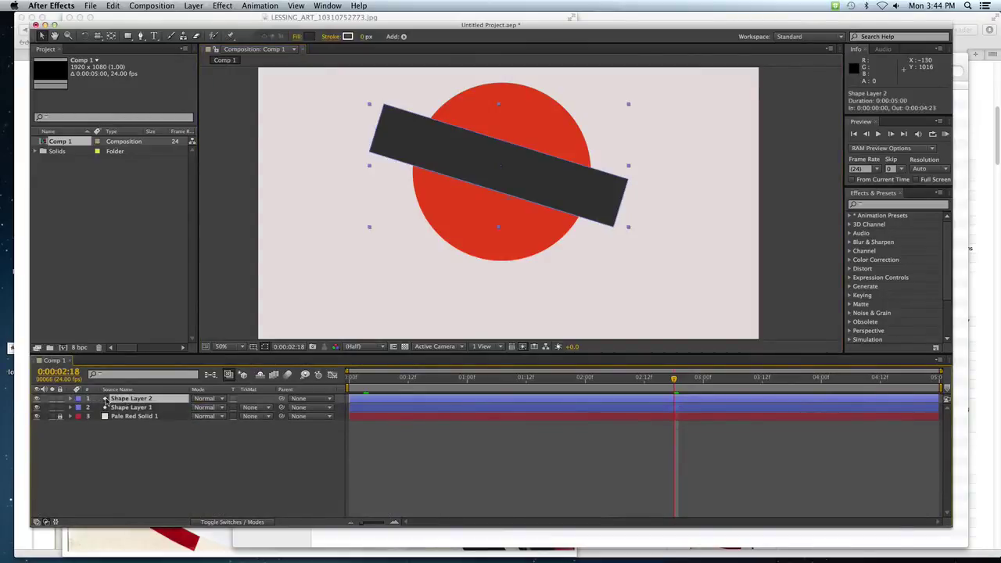
{"action": "right_click", "coordinate": [118, 401]}
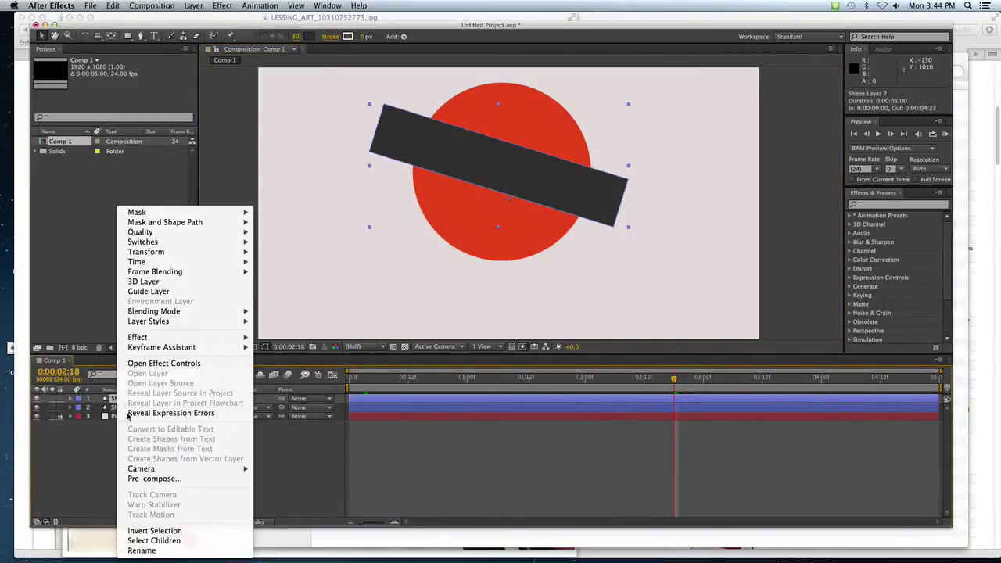
{"action": "left_click", "coordinate": [180, 551]}
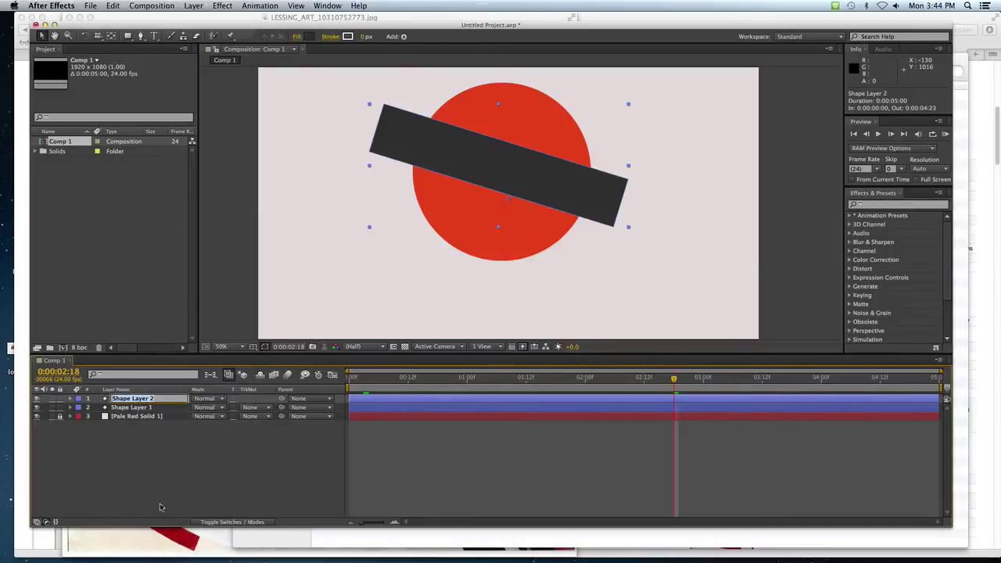
{"action": "type", "text": "black square"}
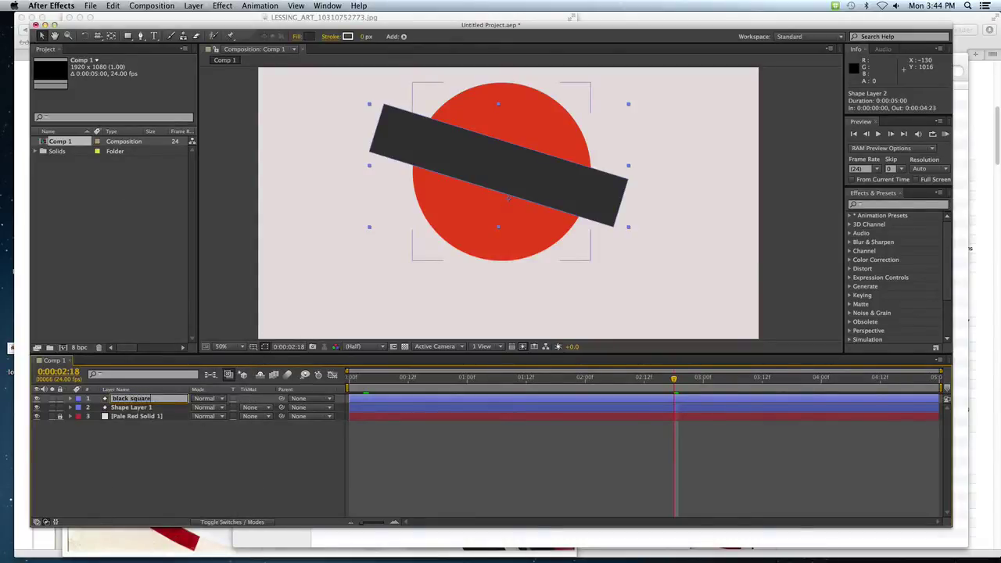
{"action": "key", "text": "Return"}
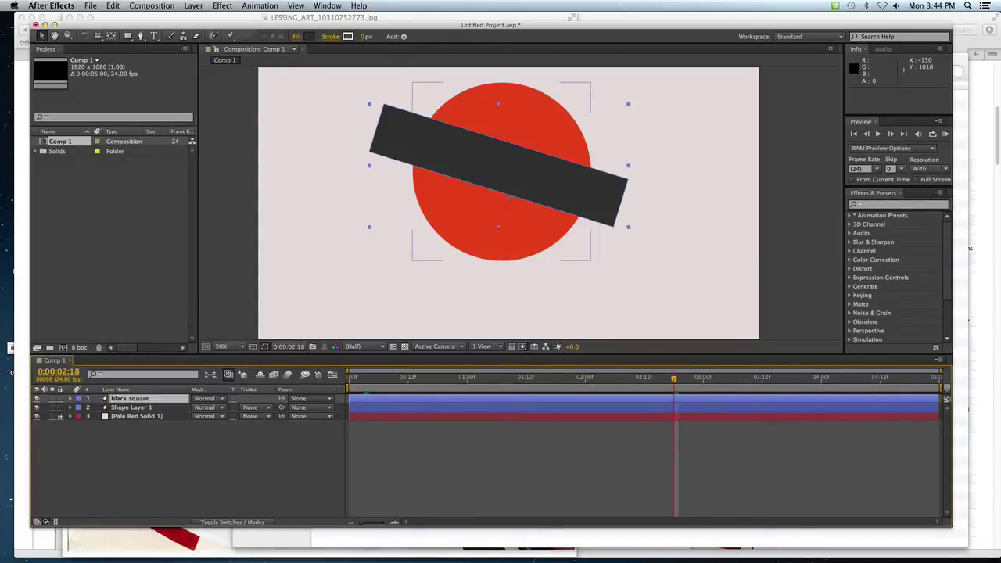
- Rename the red circle's layer to 'red ellipse'
{"action": "left_click", "coordinate": [125, 408]}
{"action": "right_click", "coordinate": [125, 408]}
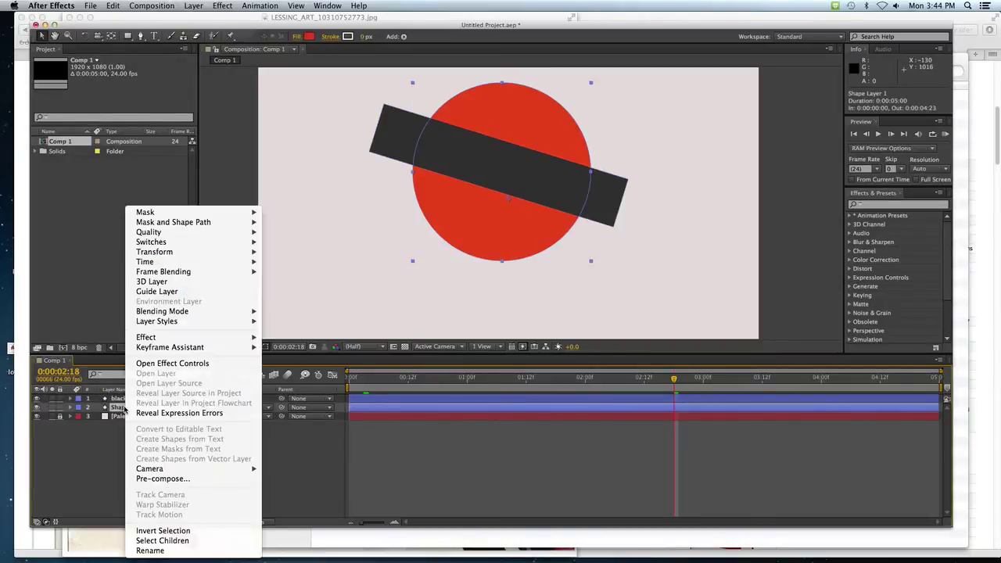
{"action": "left_click", "coordinate": [179, 551]}
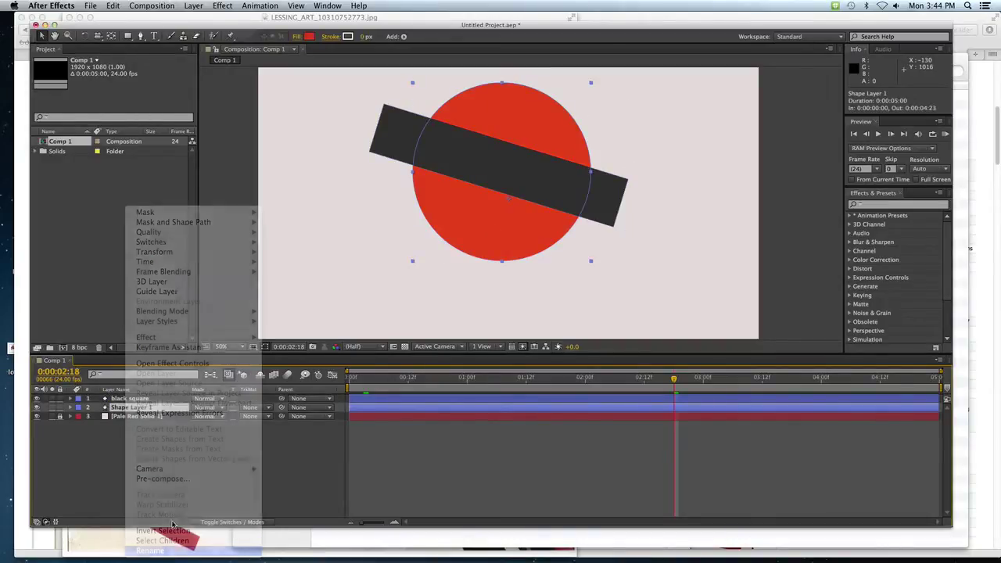
{"action": "type", "text": "red c"}
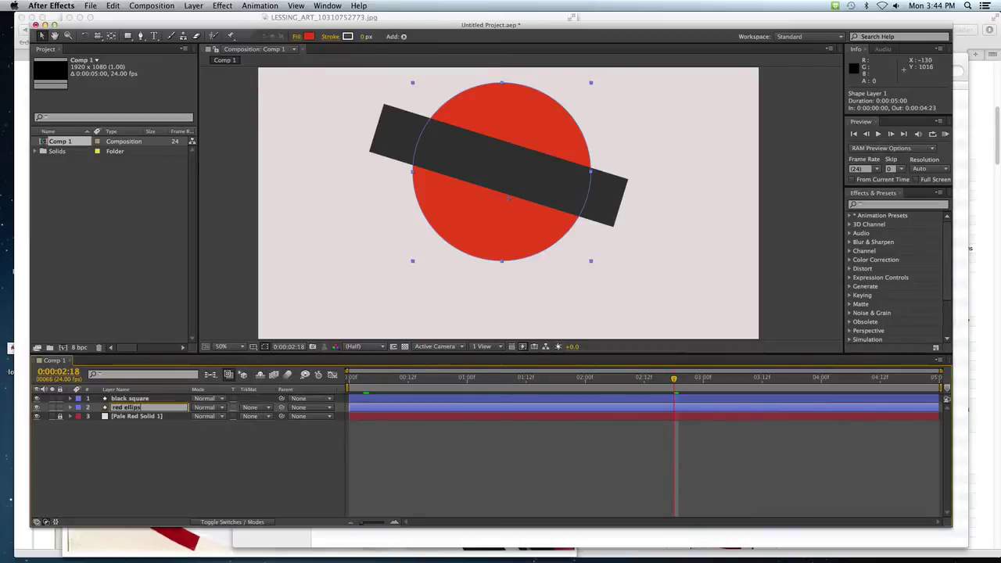
{"action": "type", "text": "e"}
{"action": "key", "text": "Return"}
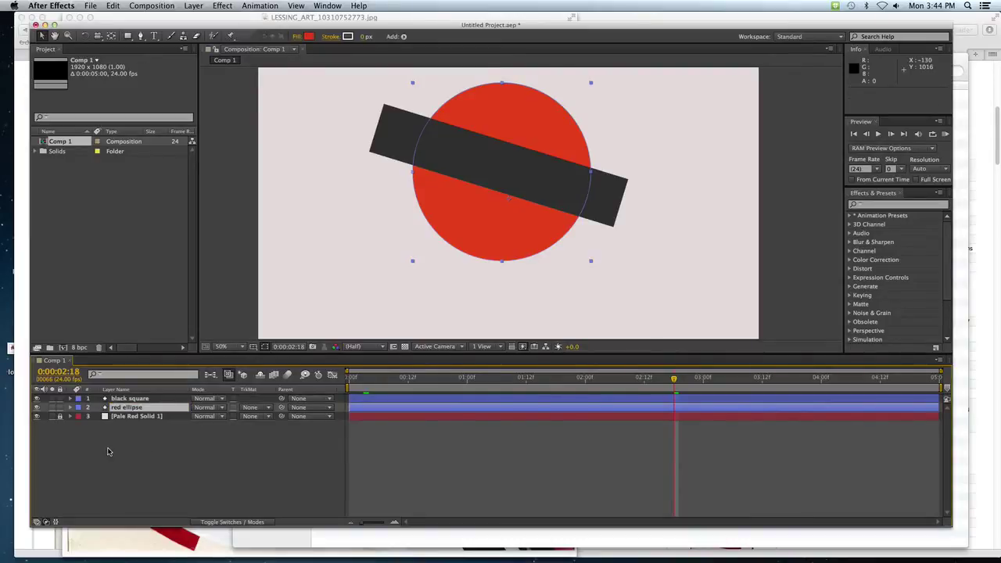
- Move black square below red ellipse so the bar spins behind the circle
{"action": "left_click_drag", "start_coordinate": [126, 399], "coordinate": [121, 412]}
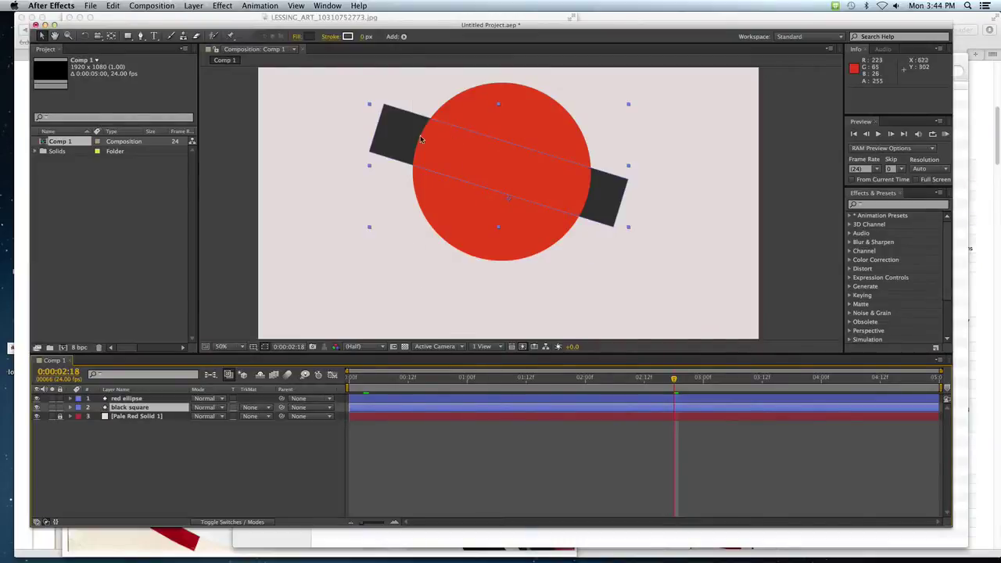
{"action": "left_click_drag", "start_coordinate": [419, 139], "coordinate": [431, 141]}
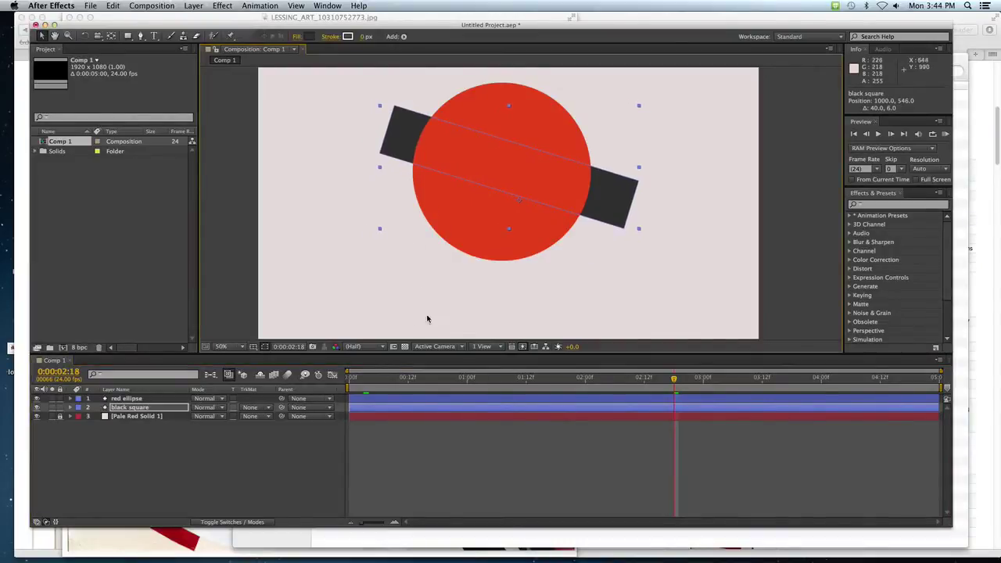
{"action": "mouse_move", "coordinate": [352, 376]}
{"action": "left_mouse_down"}
{"action": "mouse_move", "coordinate": [727, 374]}
{"action": "mouse_move", "coordinate": [349, 376]}
{"action": "left_mouse_up"}
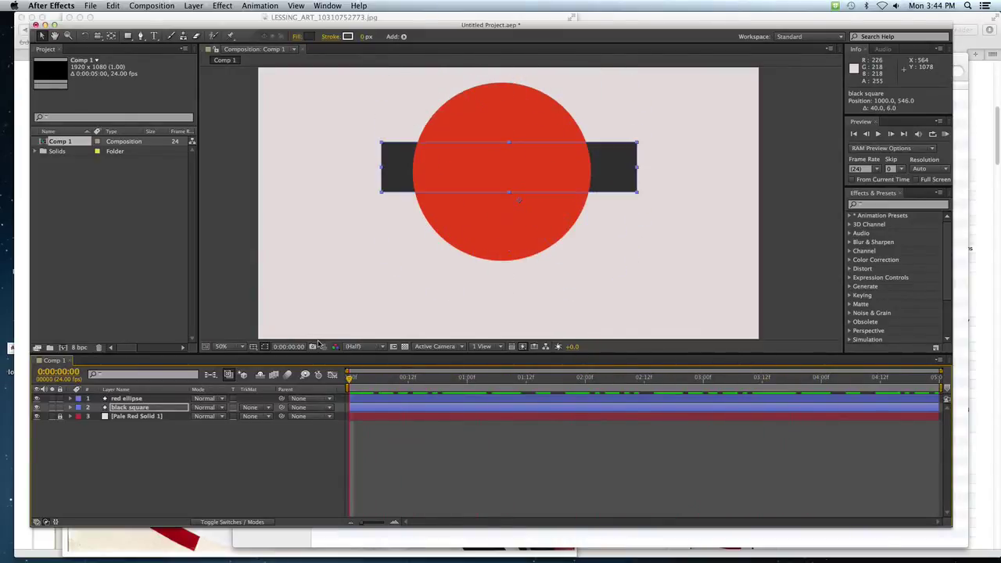
{"action": "key", "text": "super+Tab"}
{"action": "key", "text": "super+Tab"}
{"action": "key", "text": "super+Tab"}
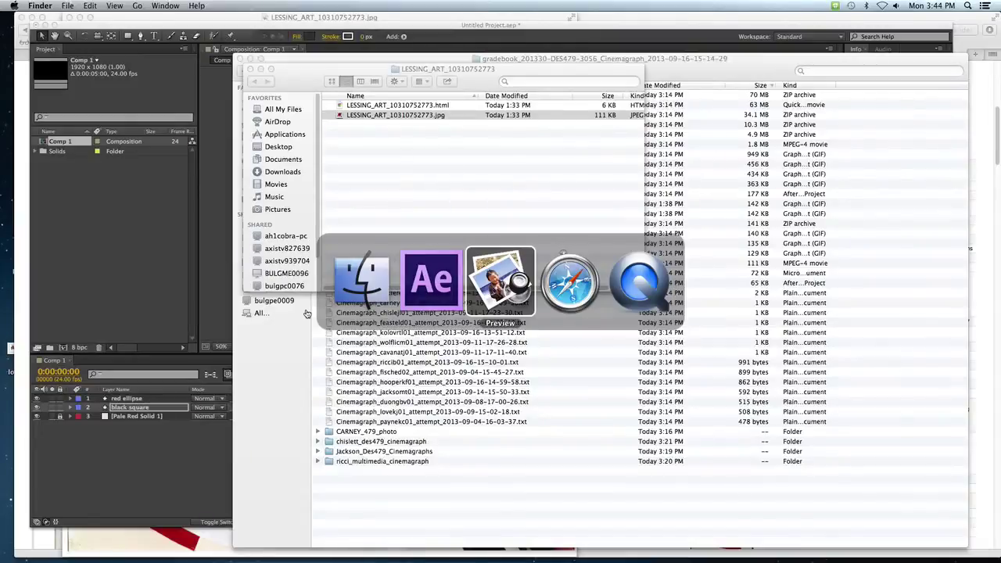
{"action": "key", "text": "super+Tab"}
{"action": "key", "text": "super+Tab"}
{"action": "key", "text": "super+Tab"}
{"action": "key", "text": "super+Tab"}
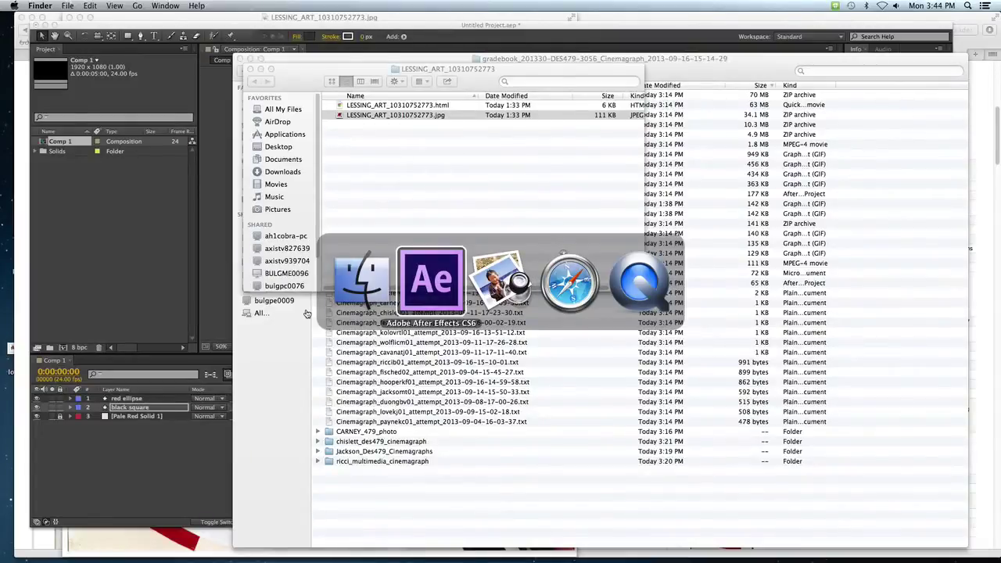
{"action": "key", "text": "super+Tab"}
{"action": "key", "text": "super+Tab"}
{"action": "key", "text": "super+Tab"}
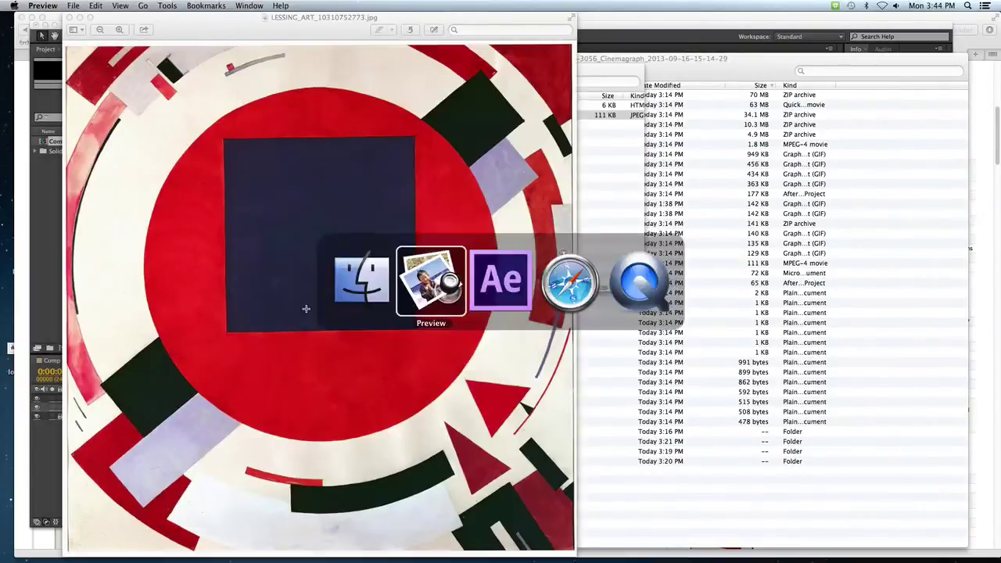
{"action": "key", "text": "super+Tab"}
{"action": "key", "text": "super+Tab"}
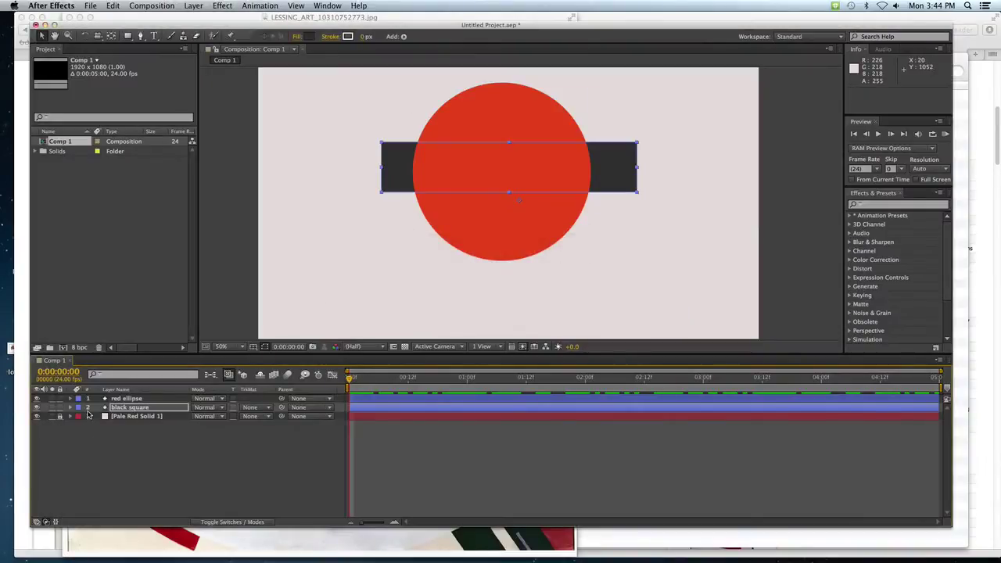
- Expand black square and try a -37° starting rotation for the bar
{"action": "left_click", "coordinate": [71, 408]}
{"action": "left_click", "coordinate": [80, 424]}
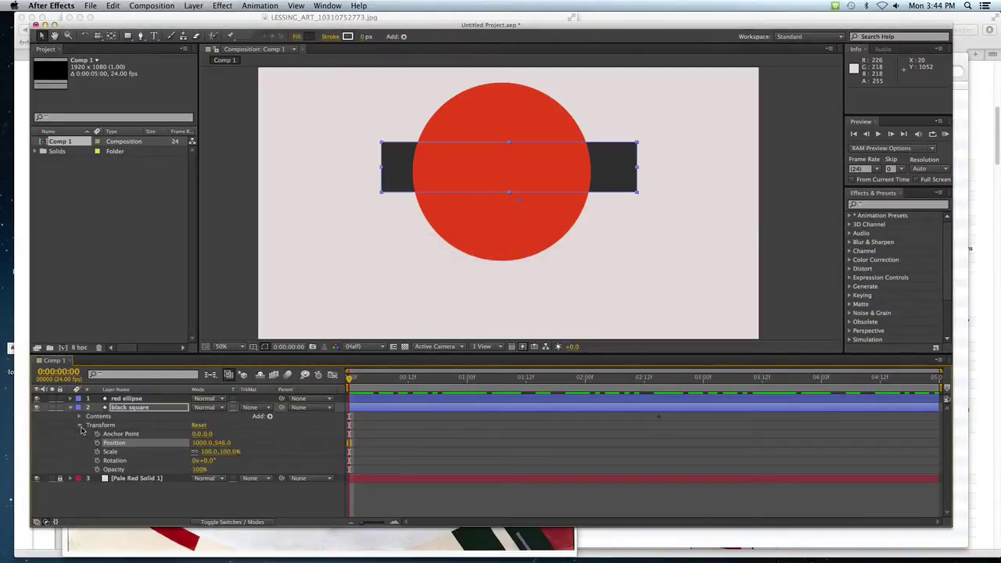
{"action": "left_click", "coordinate": [79, 424]}
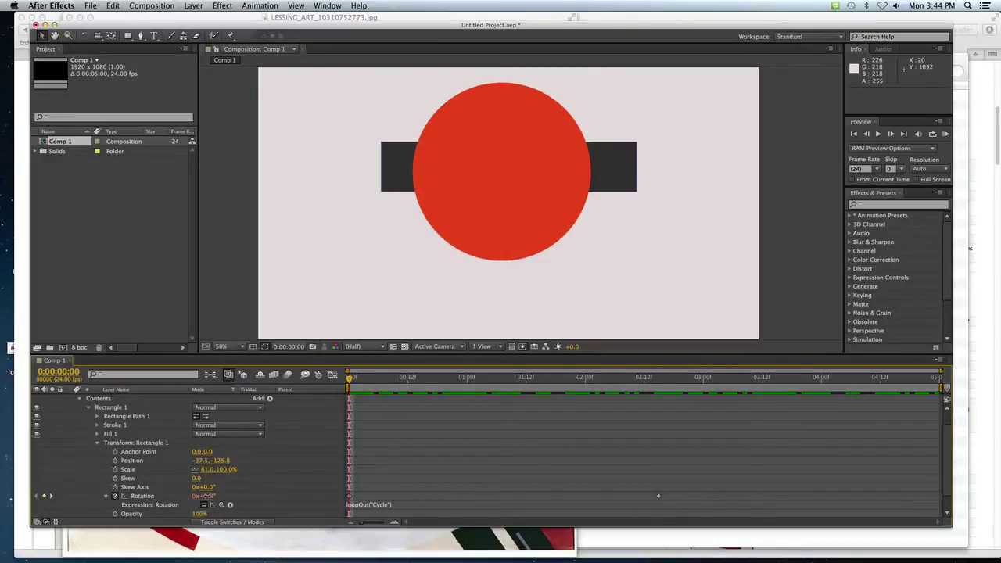
{"action": "left_click_drag", "start_coordinate": [201, 495], "coordinate": [174, 496]}
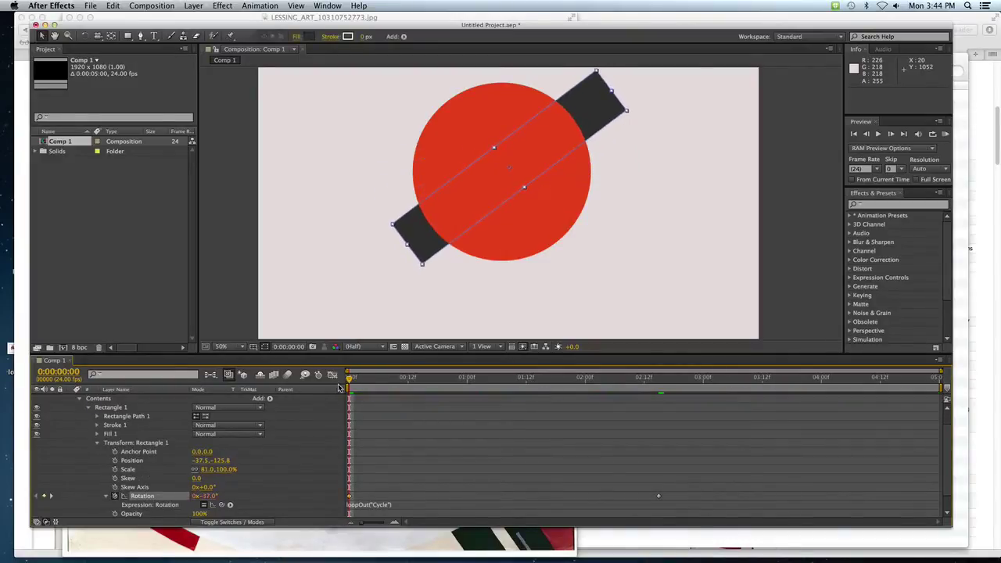
{"action": "mouse_move", "coordinate": [351, 381]}
{"action": "left_mouse_down"}
{"action": "mouse_move", "coordinate": [722, 379]}
{"action": "mouse_move", "coordinate": [680, 405]}
{"action": "mouse_move", "coordinate": [658, 402]}
{"action": "left_mouse_up"}
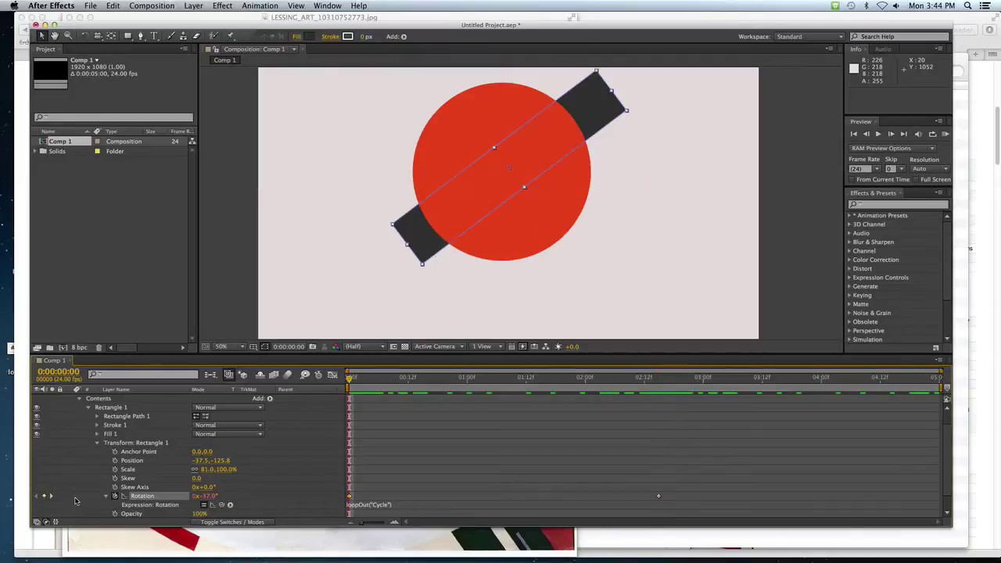
- Set the first rotation keyframe back to 0° and play the loop
{"action": "left_click", "coordinate": [36, 496]}
{"action": "left_click", "coordinate": [208, 496]}
{"action": "type", "text": "0"}
{"action": "key", "text": "Return"}
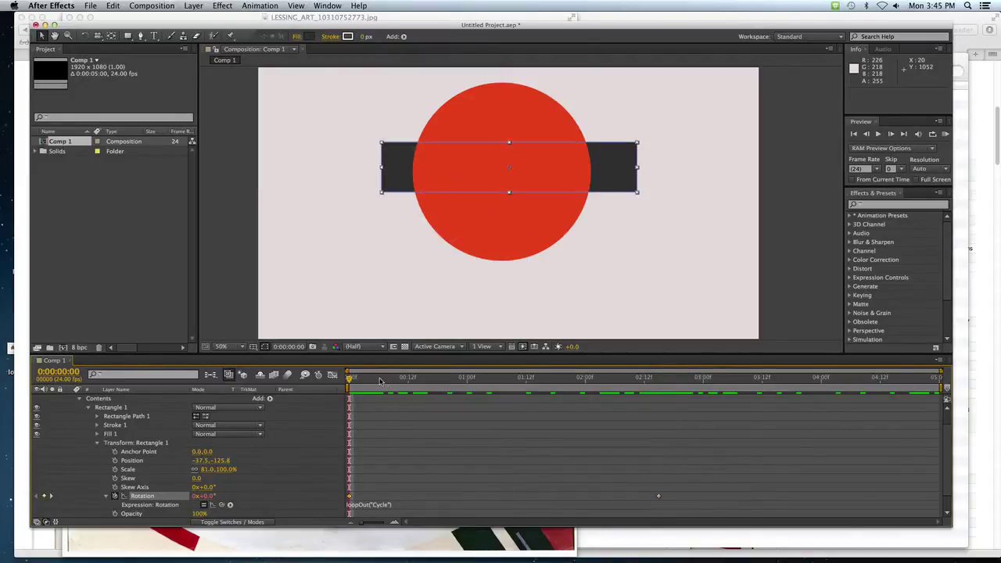
{"action": "key", "text": "space"}
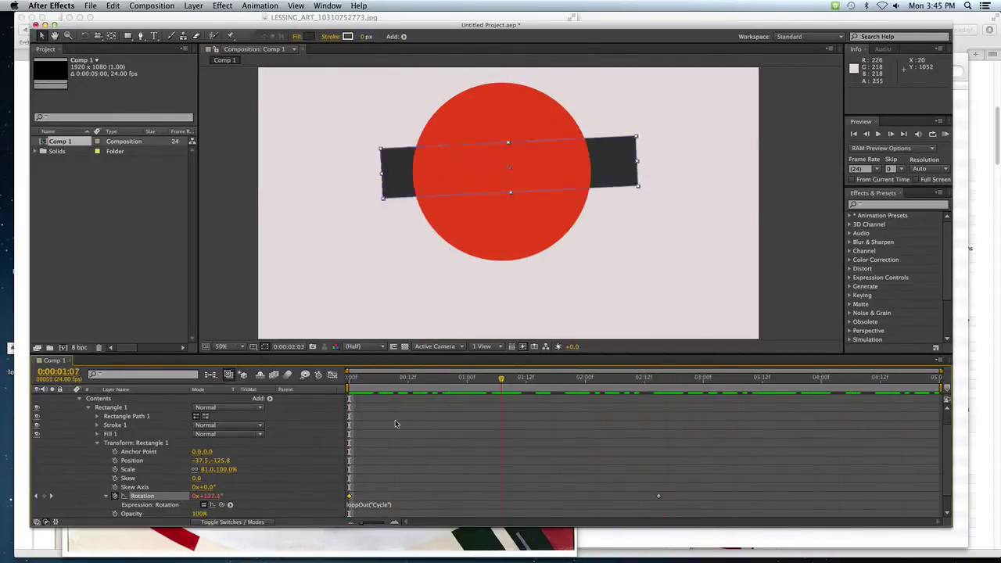
{"action": "key", "text": "space"}
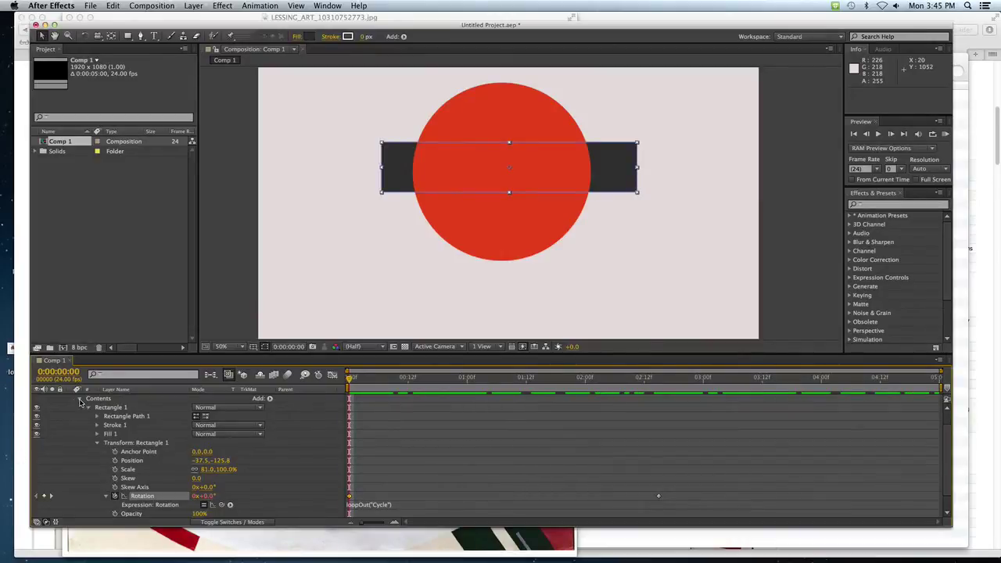
- Duplicate black square as black square 2 and shift one bar down and left
{"action": "left_click", "coordinate": [78, 399]}
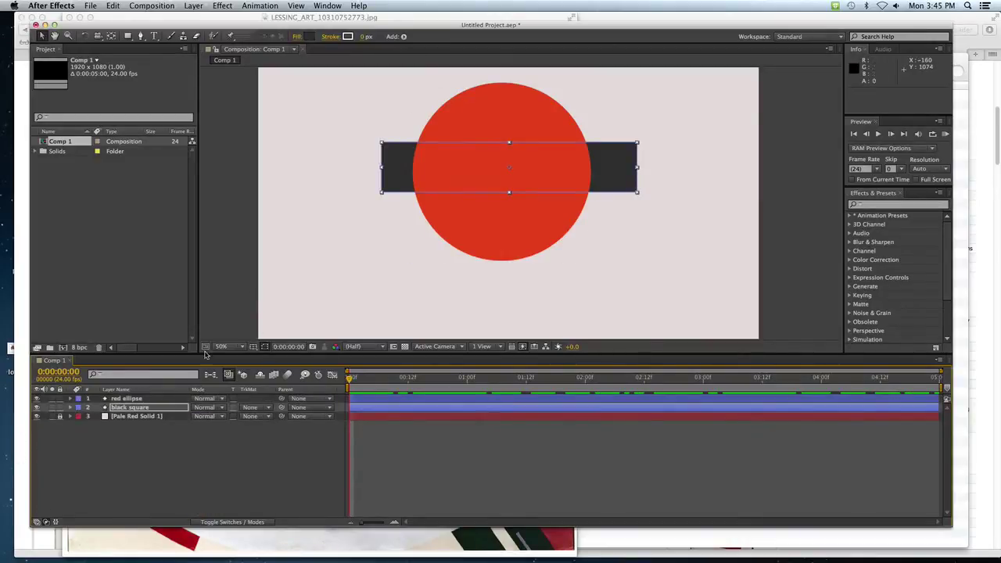
{"action": "key", "text": "super+Up"}
{"action": "key", "text": "super+Down"}
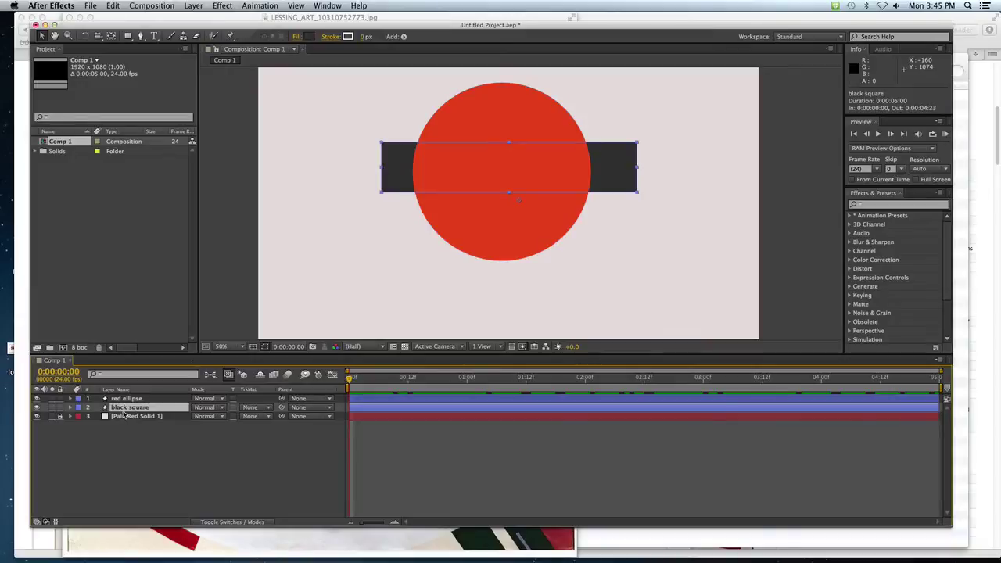
{"action": "key", "text": "super+d"}
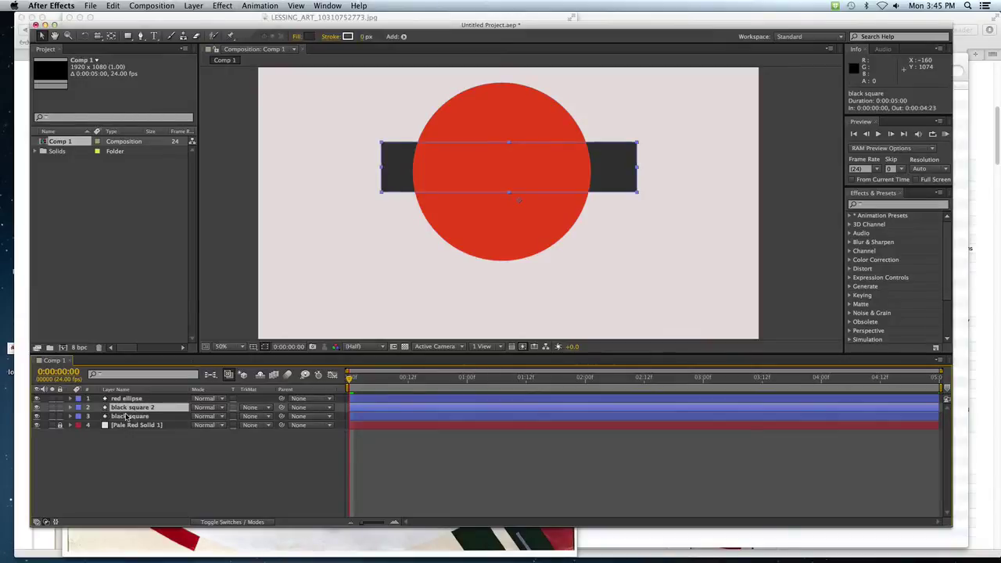
{"action": "left_click", "coordinate": [125, 416]}
{"action": "left_click_drag", "start_coordinate": [407, 179], "coordinate": [382, 224]}
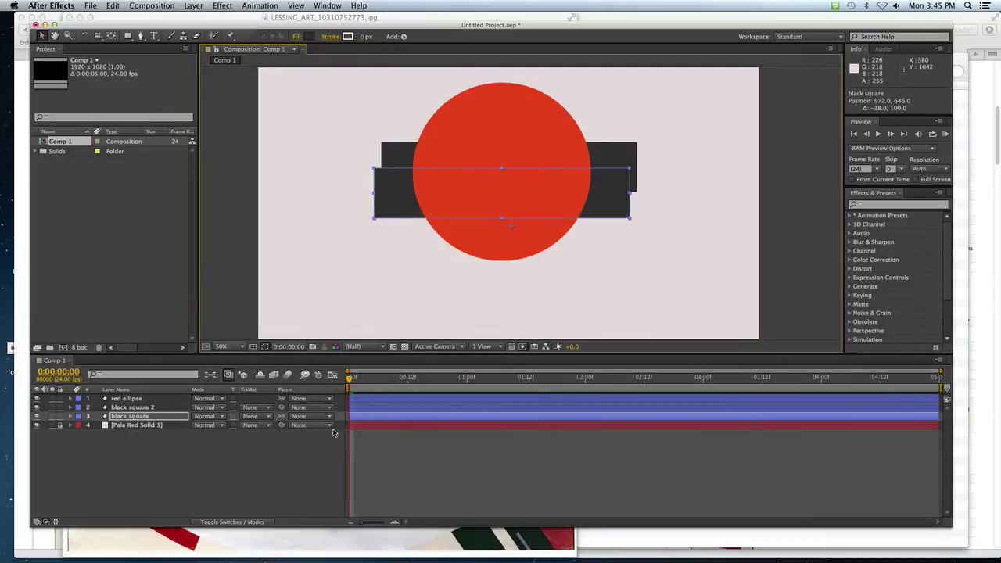
{"action": "mouse_move", "coordinate": [350, 380]}
{"action": "left_mouse_down"}
{"action": "mouse_move", "coordinate": [569, 384]}
{"action": "mouse_move", "coordinate": [10, 403]}
{"action": "left_mouse_up"}
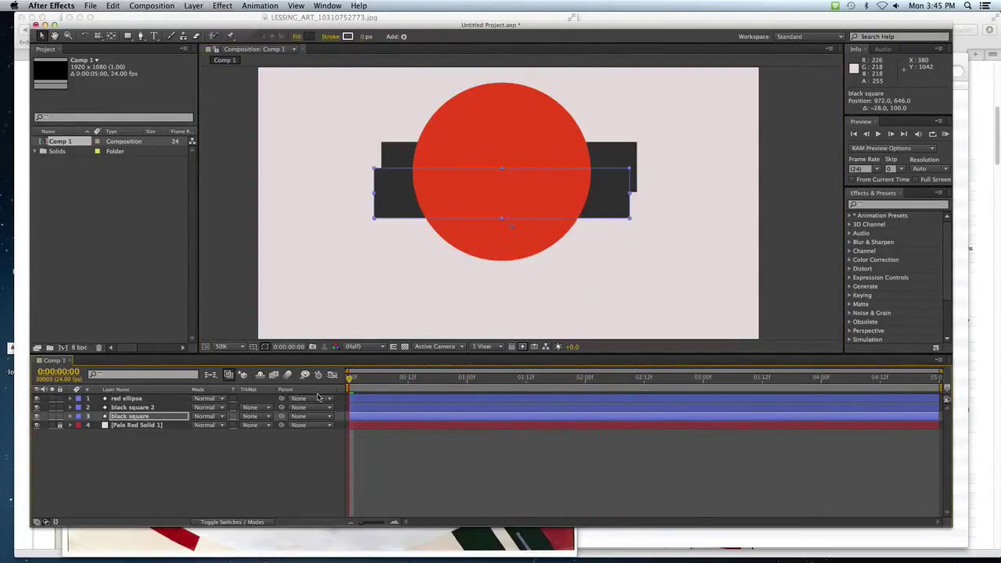
{"action": "key", "text": "Return"}
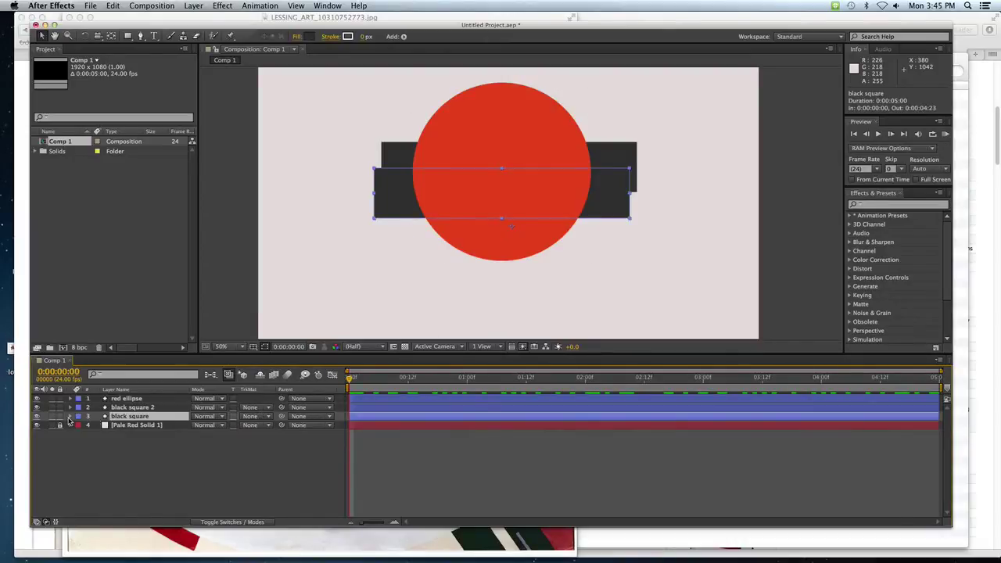
- Expand black square's Contents and select Rectangle Path 1
{"action": "left_click", "coordinate": [70, 417]}
{"action": "left_click", "coordinate": [79, 425]}
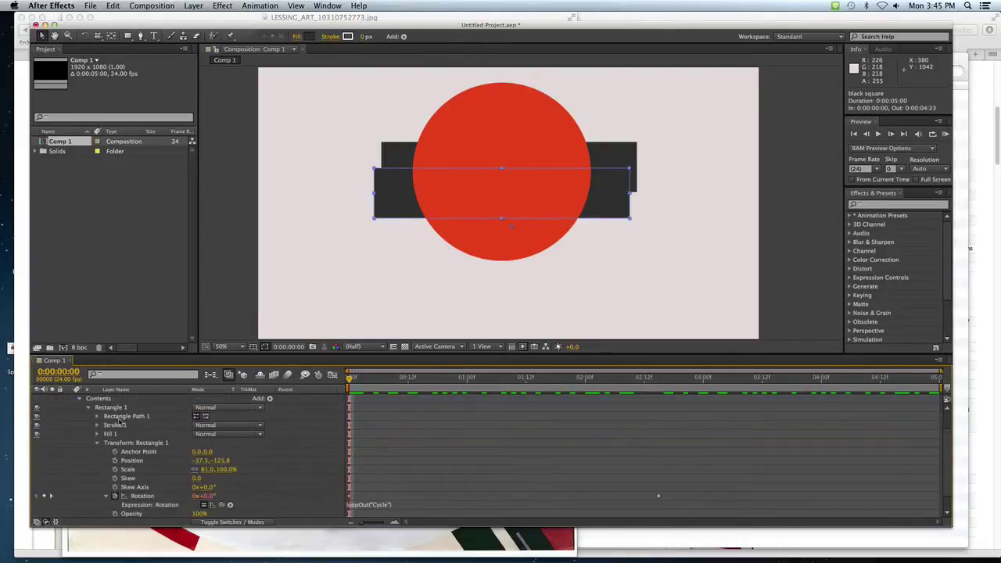
{"action": "left_click", "coordinate": [98, 442]}
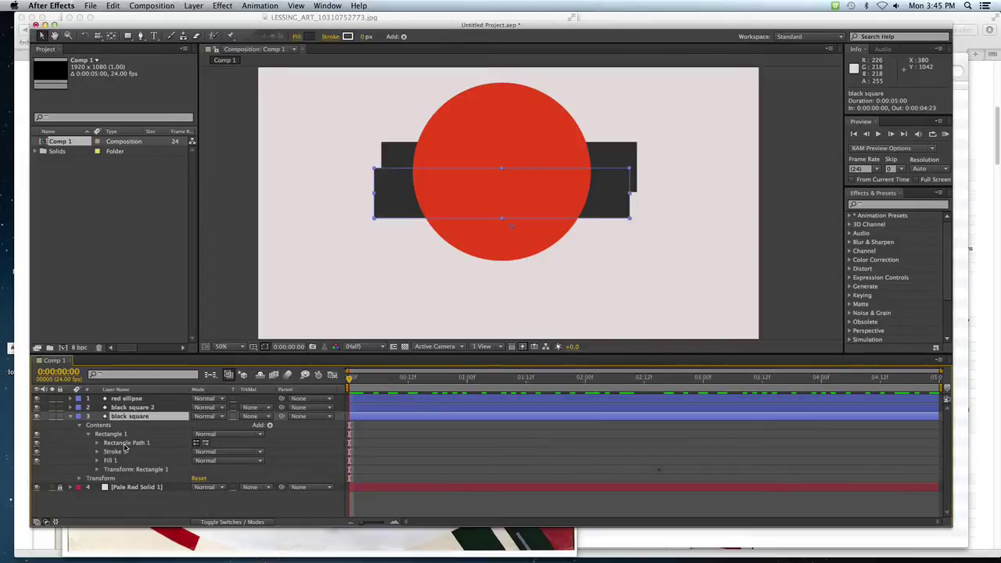
{"action": "left_click", "coordinate": [123, 444]}
{"action": "left_click", "coordinate": [97, 444]}
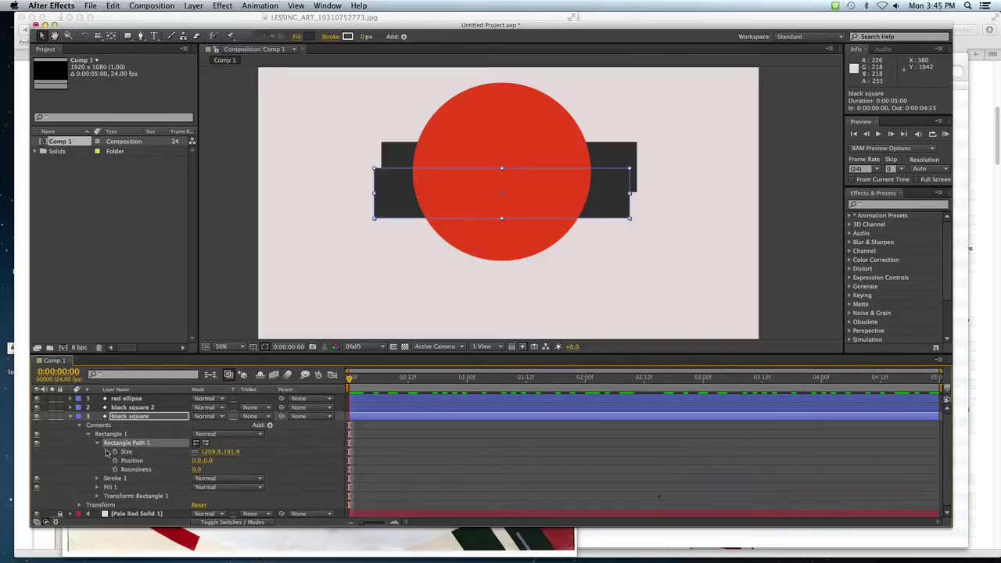
- Set the bar's shape fill to a muted steel blue matching the reference painting
{"action": "left_click", "coordinate": [308, 37]}
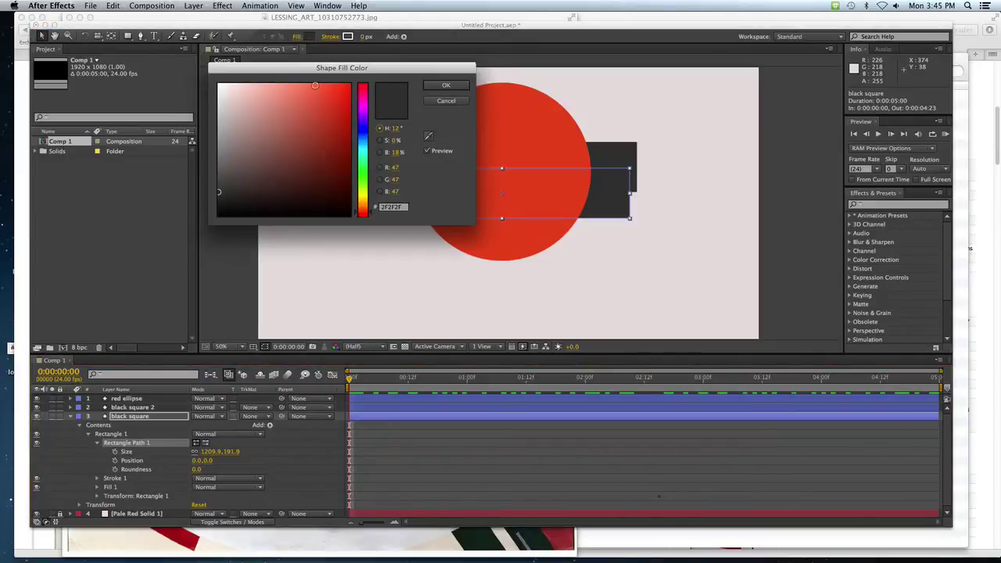
{"action": "key", "text": "super+Tab"}
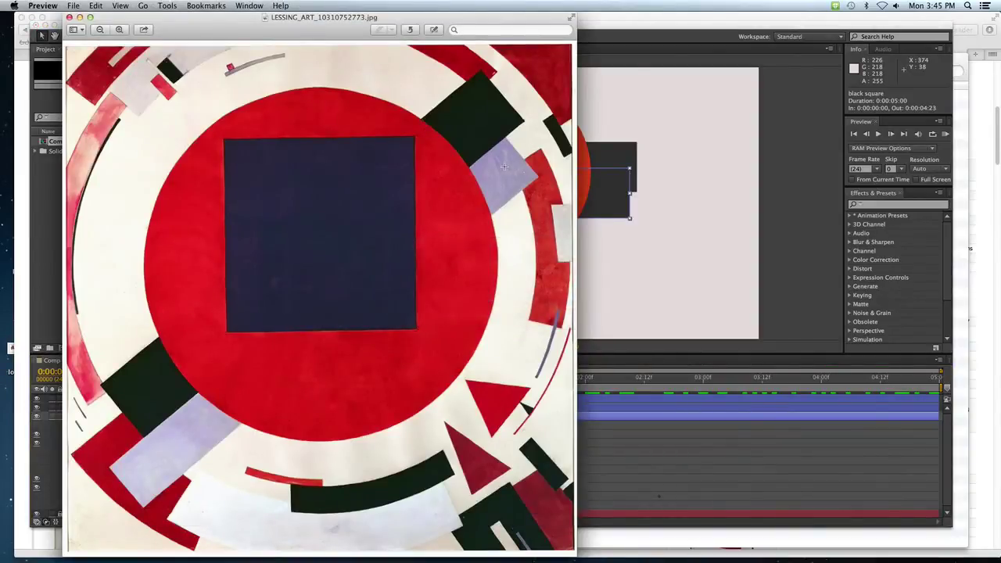
{"action": "key", "text": "super+Tab"}
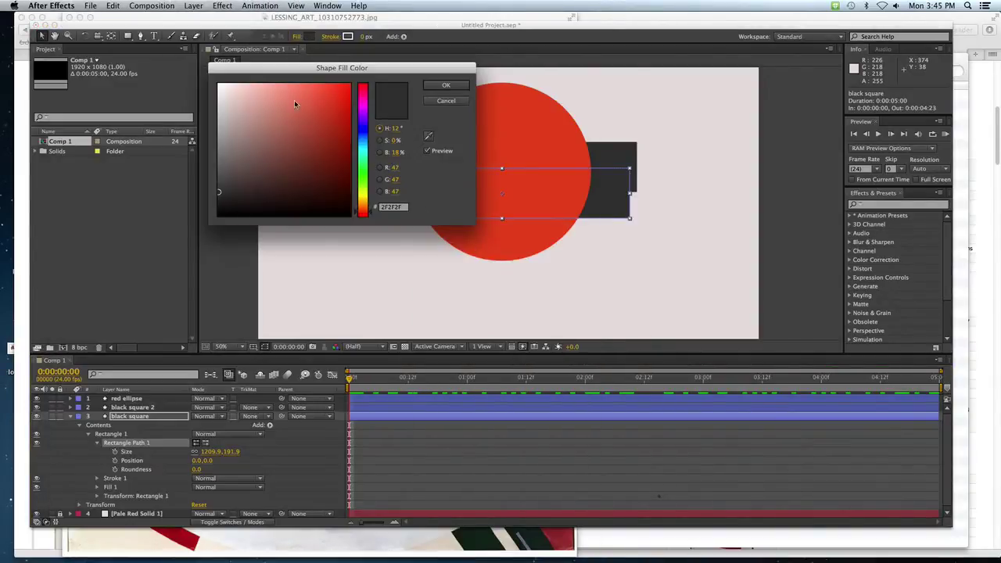
{"action": "left_click", "coordinate": [362, 143]}
{"action": "left_click", "coordinate": [271, 131]}
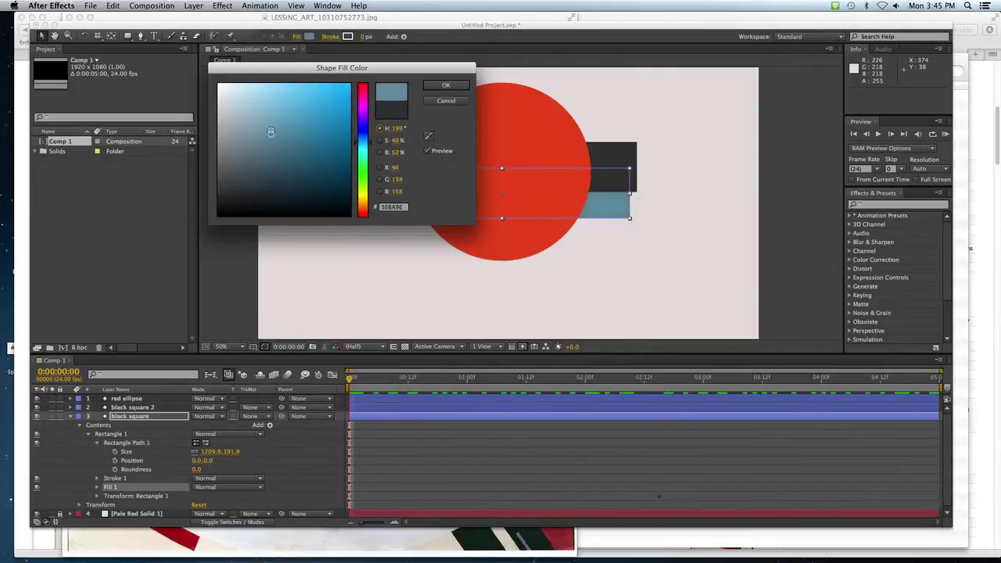
{"action": "left_click_drag", "start_coordinate": [270, 132], "coordinate": [266, 126]}
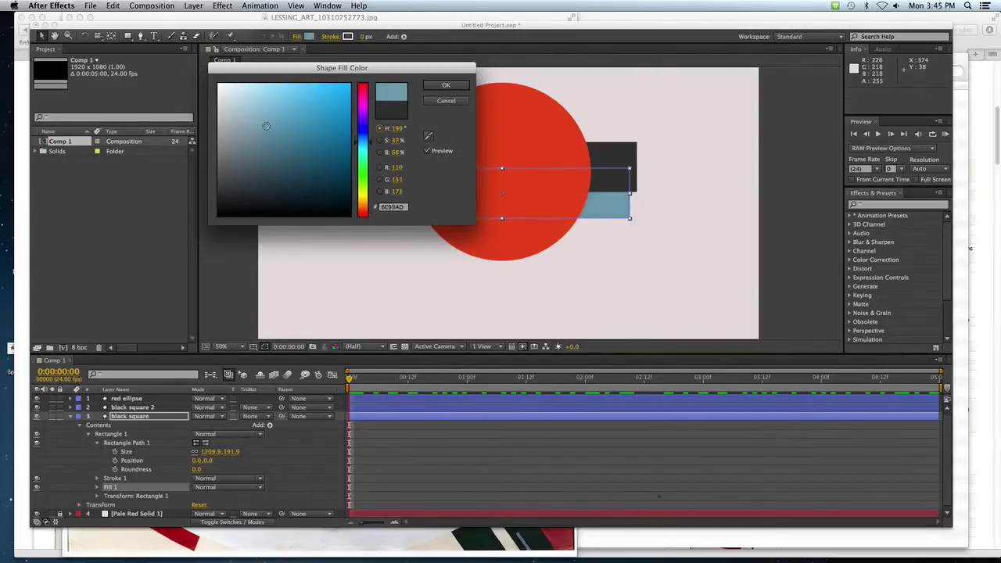
{"action": "key", "text": "super+Tab"}
{"action": "key", "text": "super+Tab"}
{"action": "left_click_drag", "start_coordinate": [355, 143], "coordinate": [356, 134]}
{"action": "key", "text": "super+Tab"}
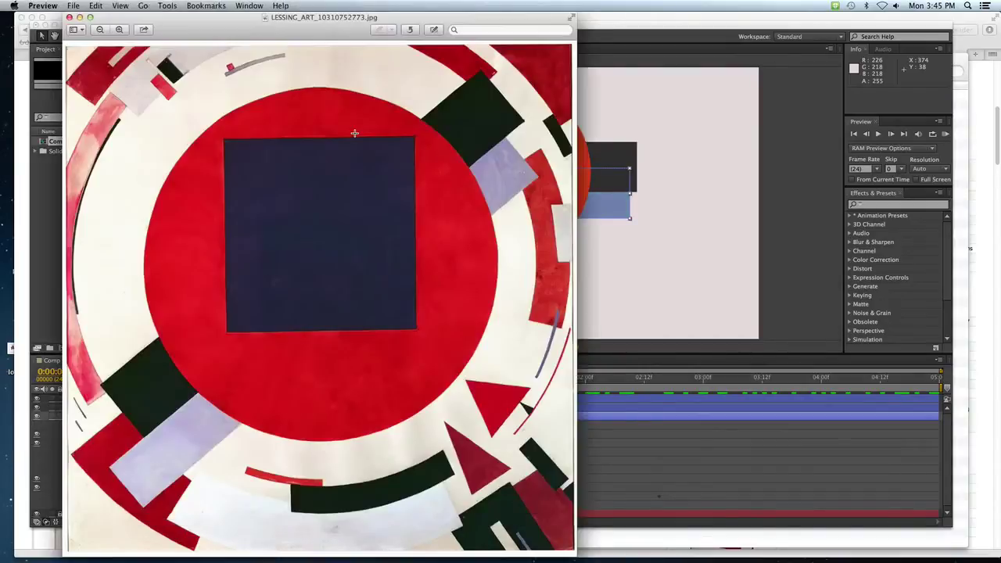
{"action": "key", "text": "super+Tab"}
{"action": "left_click", "coordinate": [440, 84]}
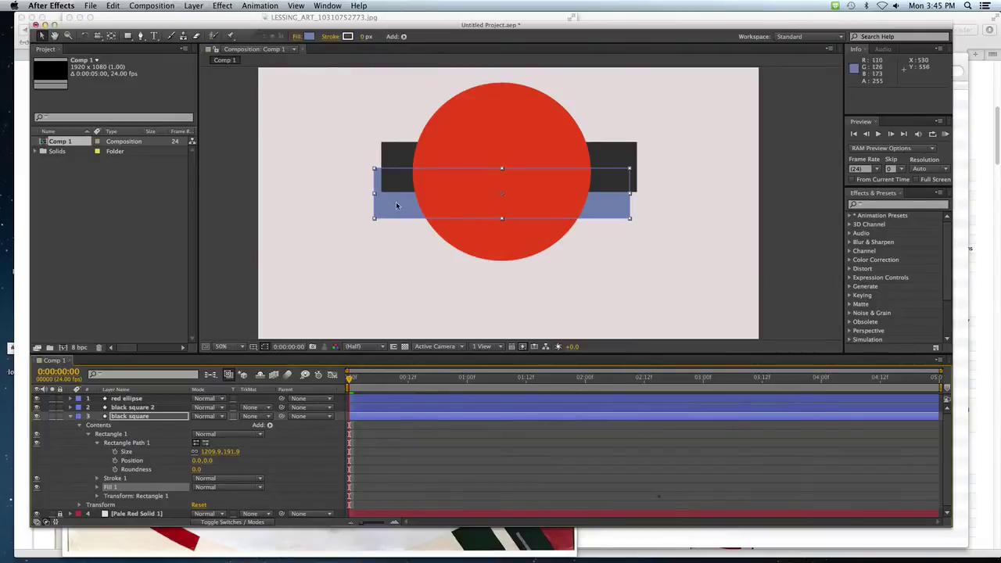
- Thin the blue bar to a 1209.9 × 191.9 strip and nudge it down-right
{"action": "left_click_drag", "start_coordinate": [393, 200], "coordinate": [402, 216]}
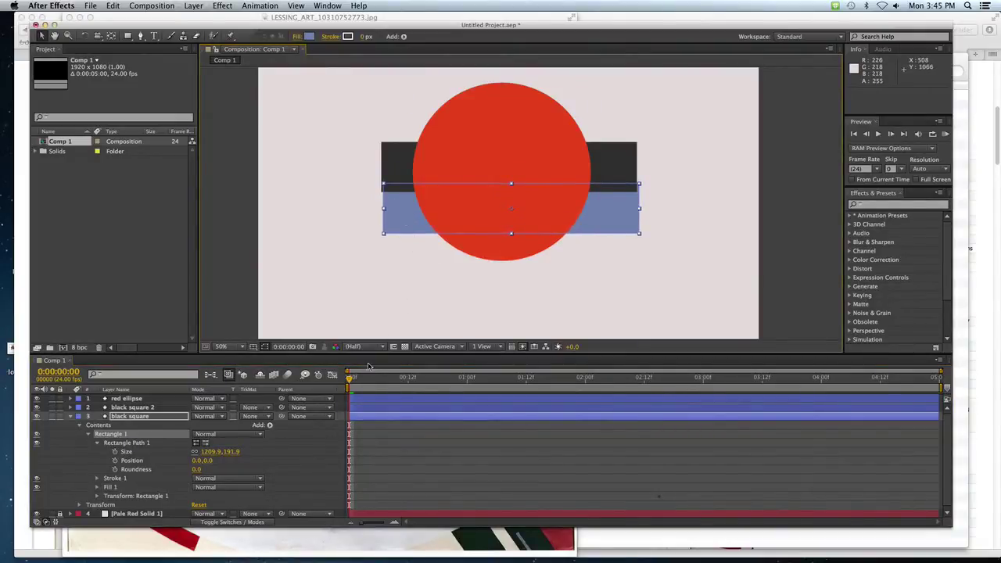
{"action": "left_click_drag", "start_coordinate": [353, 381], "coordinate": [481, 380]}
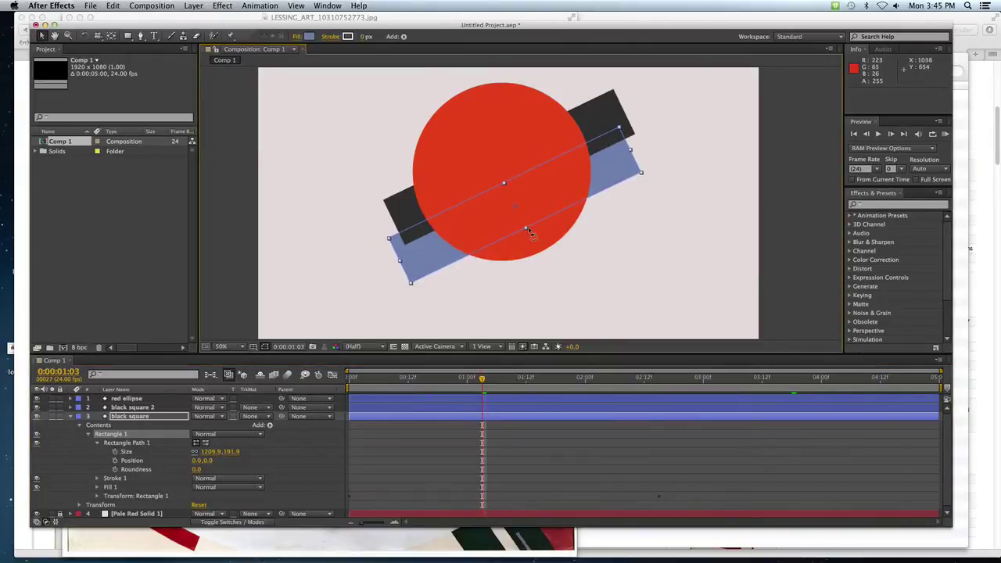
{"action": "left_click_drag", "start_coordinate": [526, 230], "coordinate": [434, 252]}
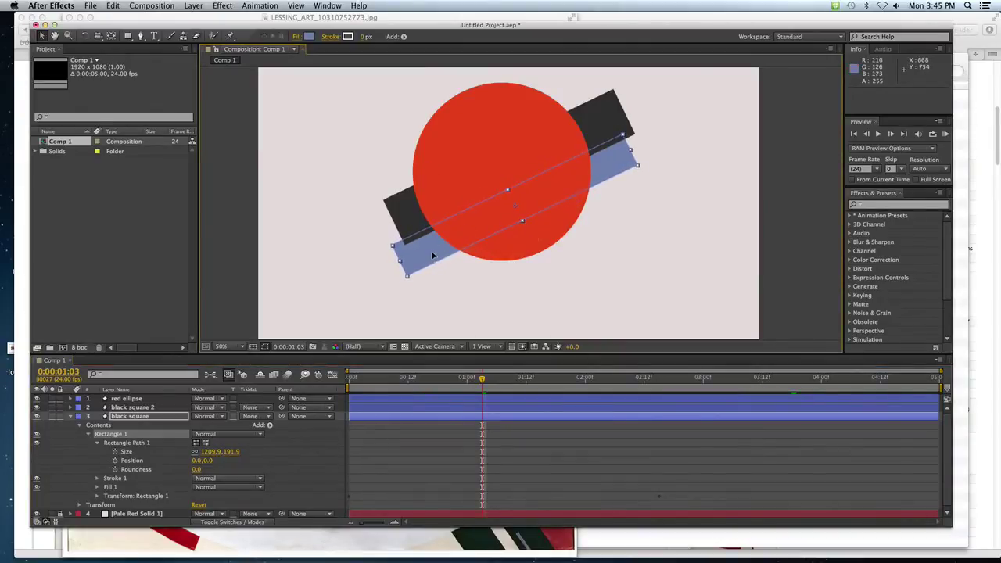
{"action": "left_click_drag", "start_coordinate": [482, 379], "coordinate": [762, 375]}
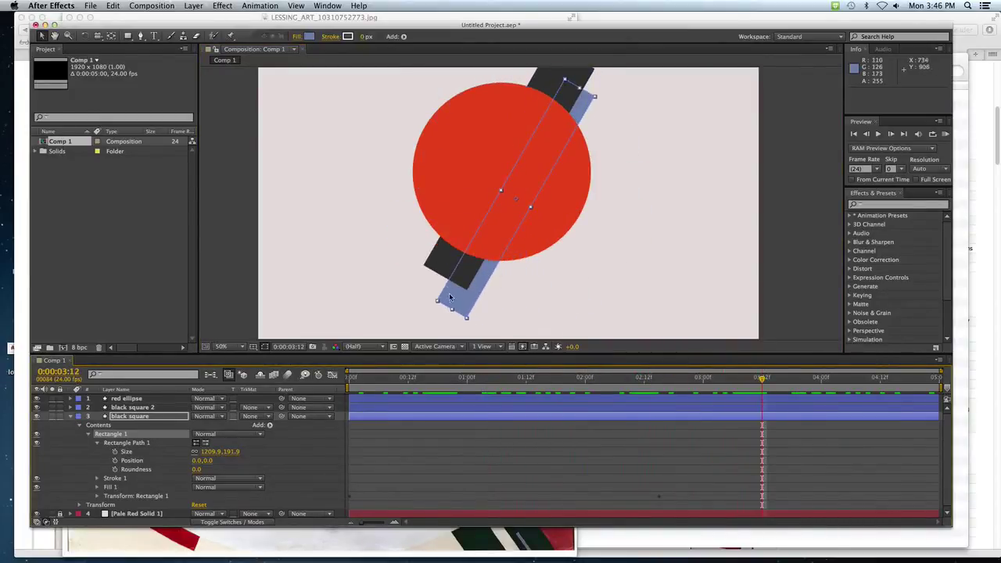
{"action": "left_click", "coordinate": [452, 378]}
{"action": "left_click_drag", "start_coordinate": [432, 378], "coordinate": [629, 375]}
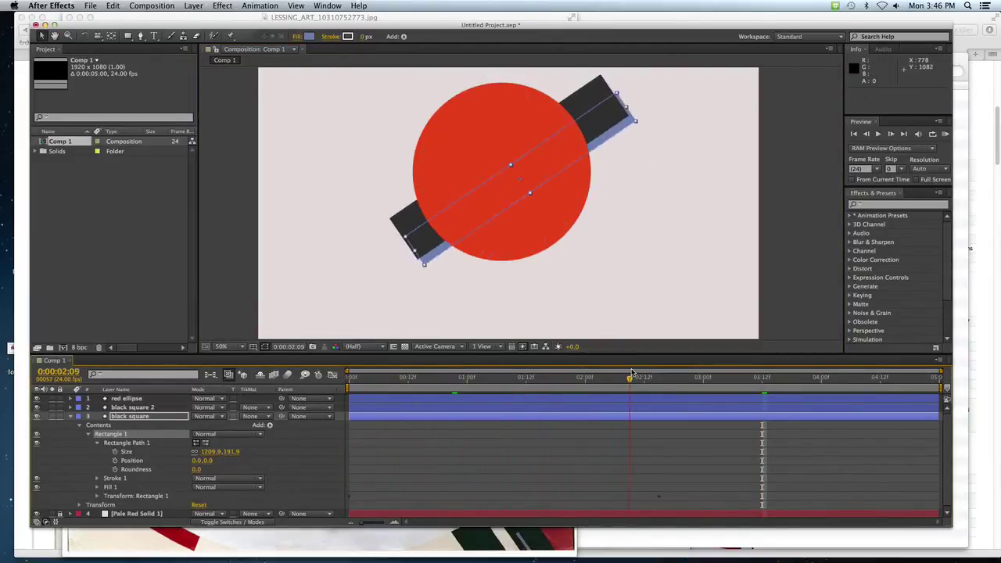
- Fine-tune the blue bar's position below and right of the dark bar
{"action": "left_click_drag", "start_coordinate": [464, 219], "coordinate": [460, 237]}
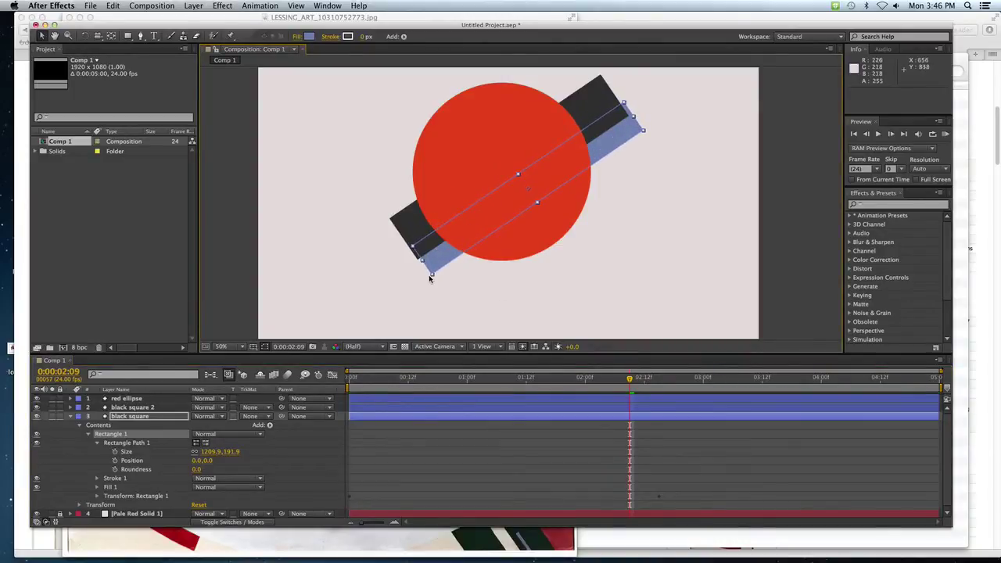
{"action": "key", "text": "super+Tab"}
{"action": "key", "text": "super+Tab"}
{"action": "key", "text": "super+Tab"}
{"action": "key", "text": "super+Tab"}
{"action": "left_click_drag", "start_coordinate": [431, 289], "coordinate": [427, 268]}
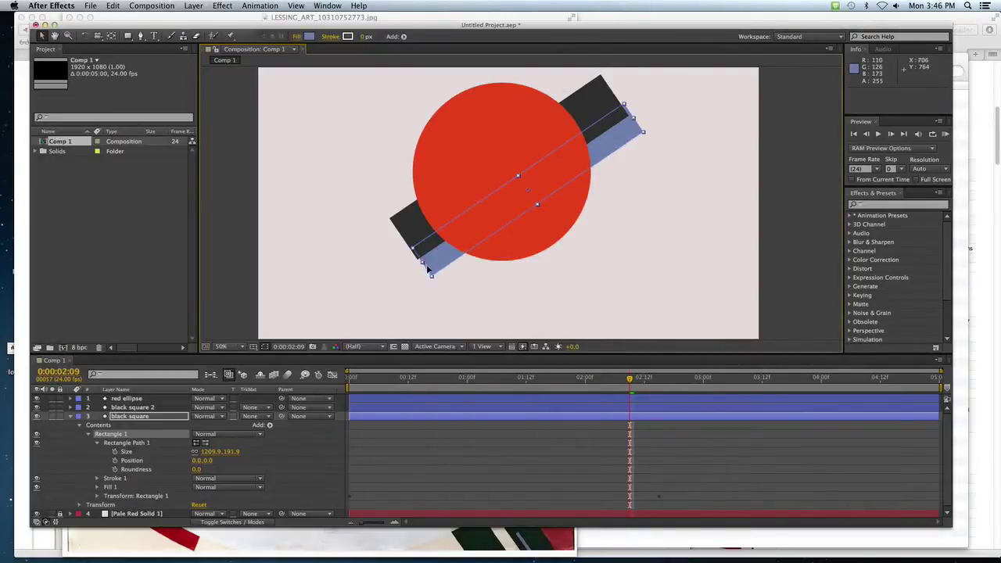
{"action": "key", "text": "super+Tab"}
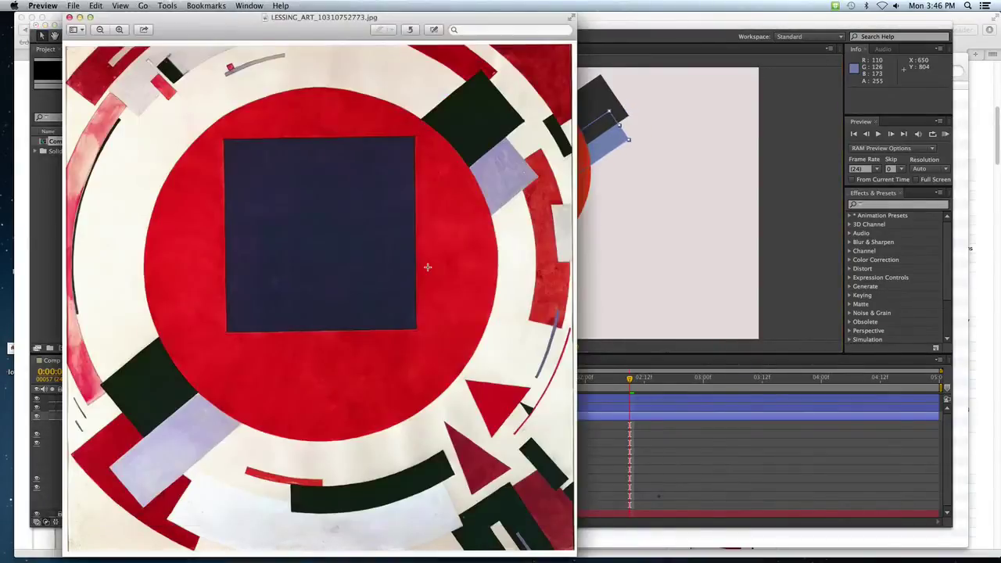
{"action": "key", "text": "super+Tab"}
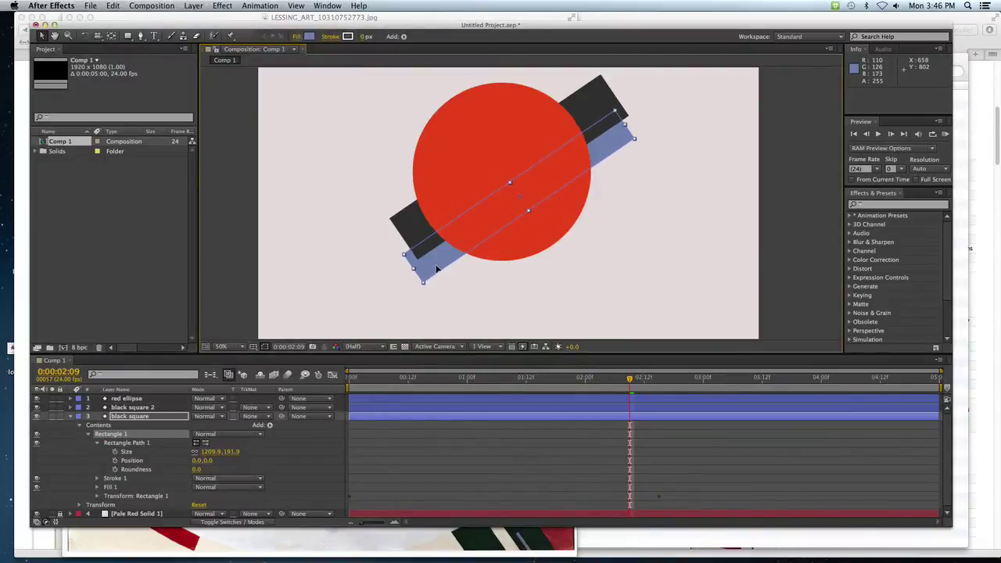
{"action": "left_click_drag", "start_coordinate": [427, 268], "coordinate": [500, 234]}
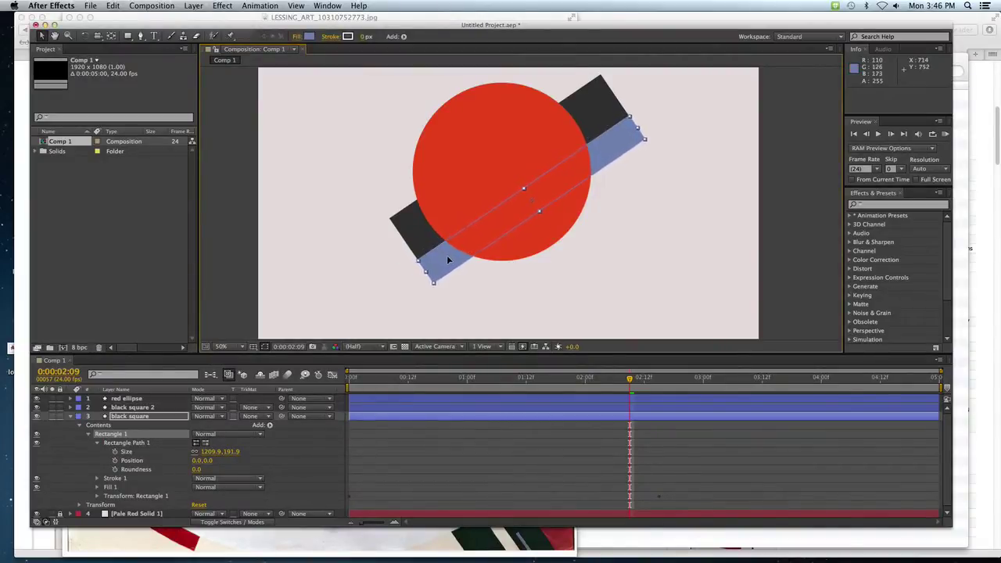
{"action": "mouse_move", "coordinate": [534, 378]}
{"action": "left_mouse_down"}
{"action": "mouse_move", "coordinate": [356, 378]}
{"action": "mouse_move", "coordinate": [624, 379]}
{"action": "mouse_move", "coordinate": [210, 378]}
{"action": "left_mouse_up"}
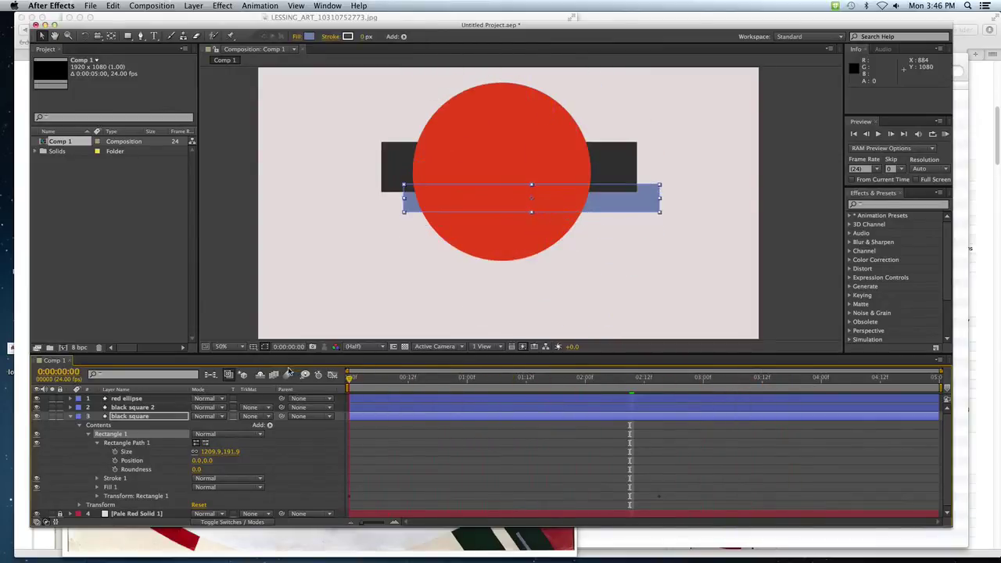
- Lock the black square and other shape layers, then start Save As on the Desktop
{"action": "left_click", "coordinate": [70, 420]}
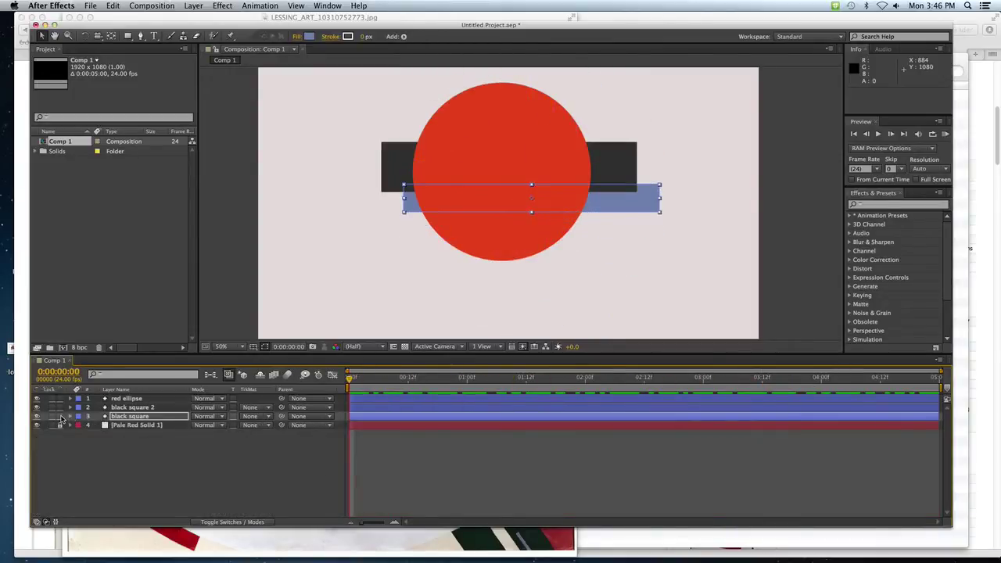
{"action": "left_click_drag", "start_coordinate": [60, 416], "coordinate": [60, 398]}
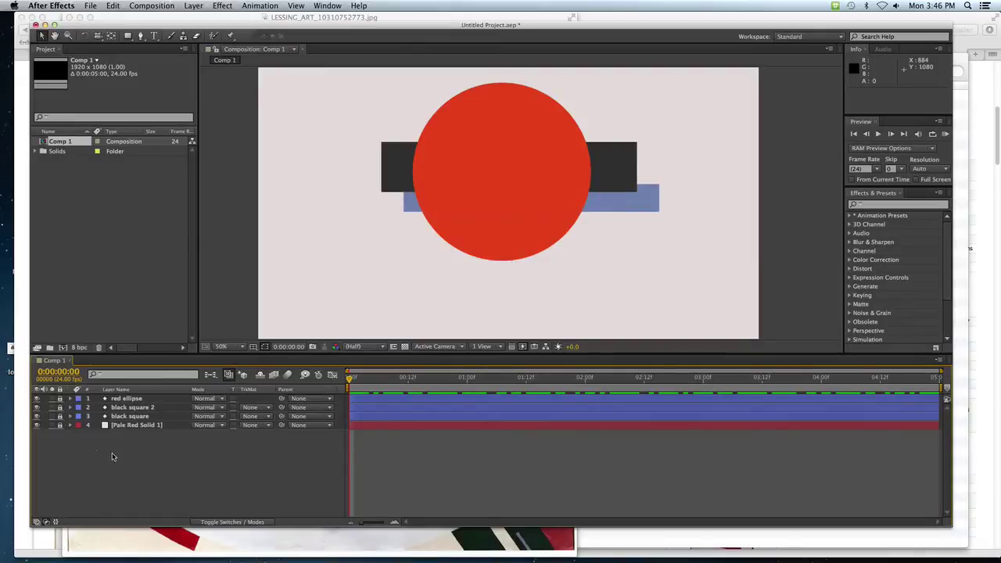
{"action": "key", "text": "ctrl+s"}
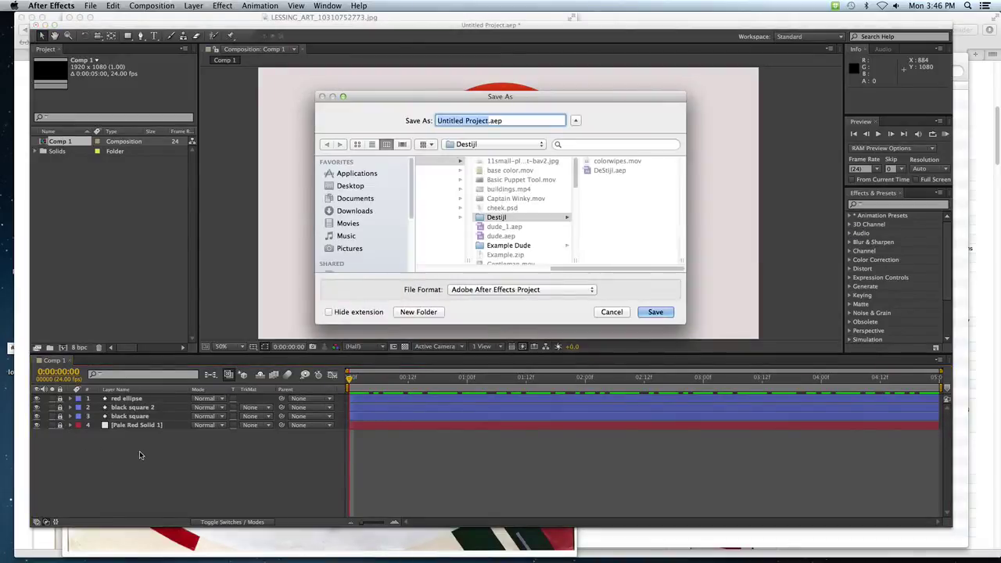
{"action": "left_click", "coordinate": [358, 186]}
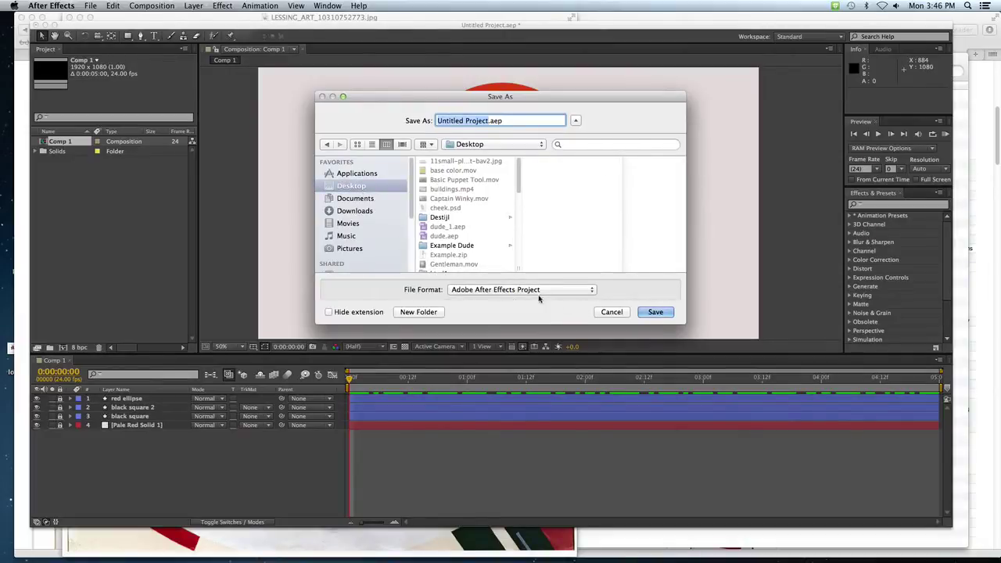
{"action": "key", "text": "F4"}
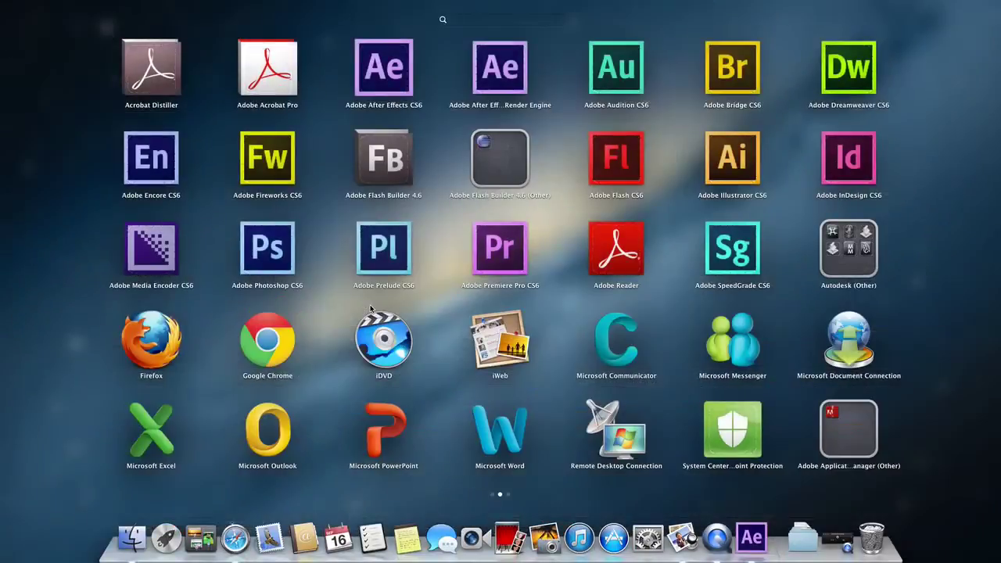
- Create a desktop folder named with the student's surname followed by '_animatedPainting'
{"action": "left_click", "coordinate": [215, 350]}
{"action": "key", "text": "F11"}
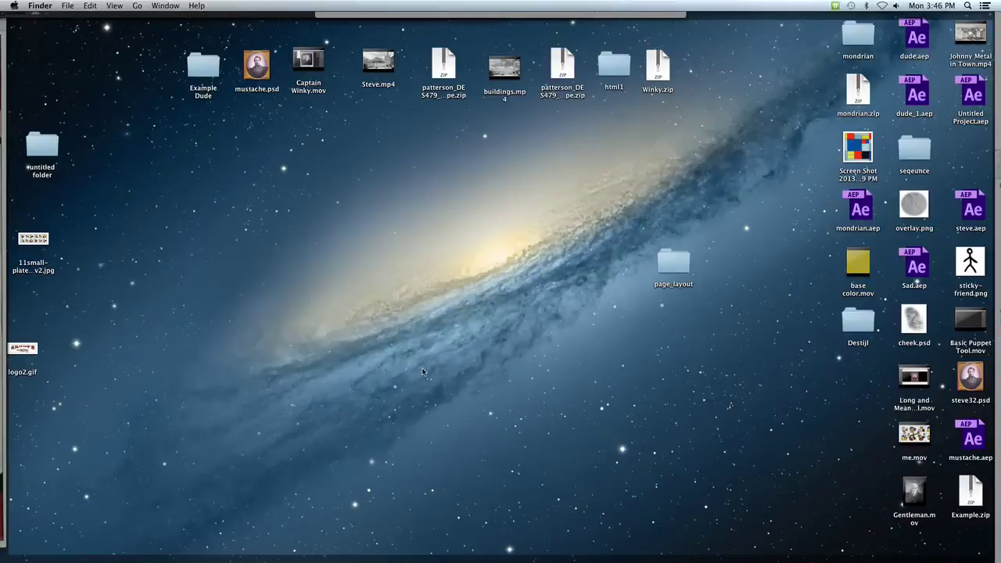
{"action": "right_click", "coordinate": [469, 300]}
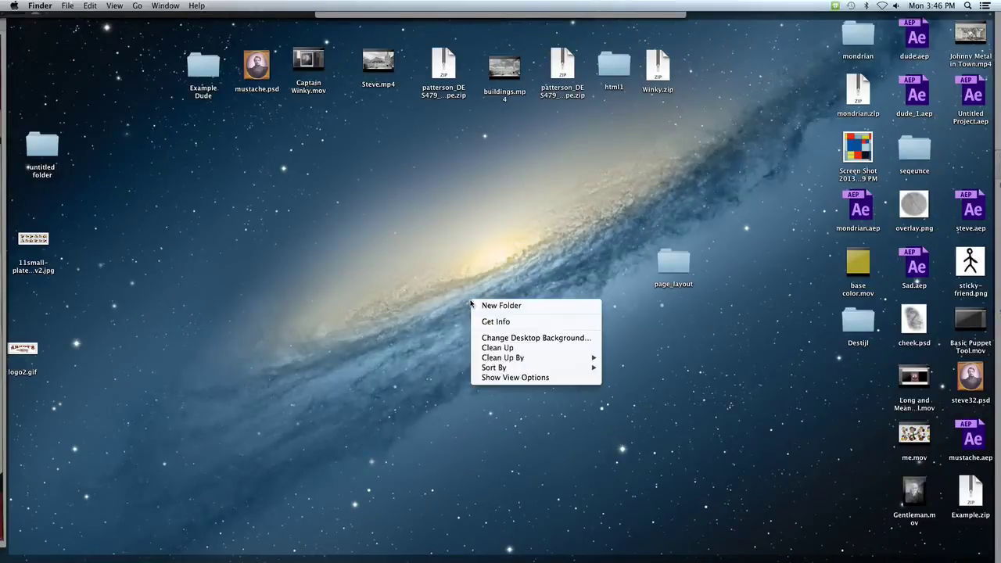
{"action": "left_click", "coordinate": [494, 304]}
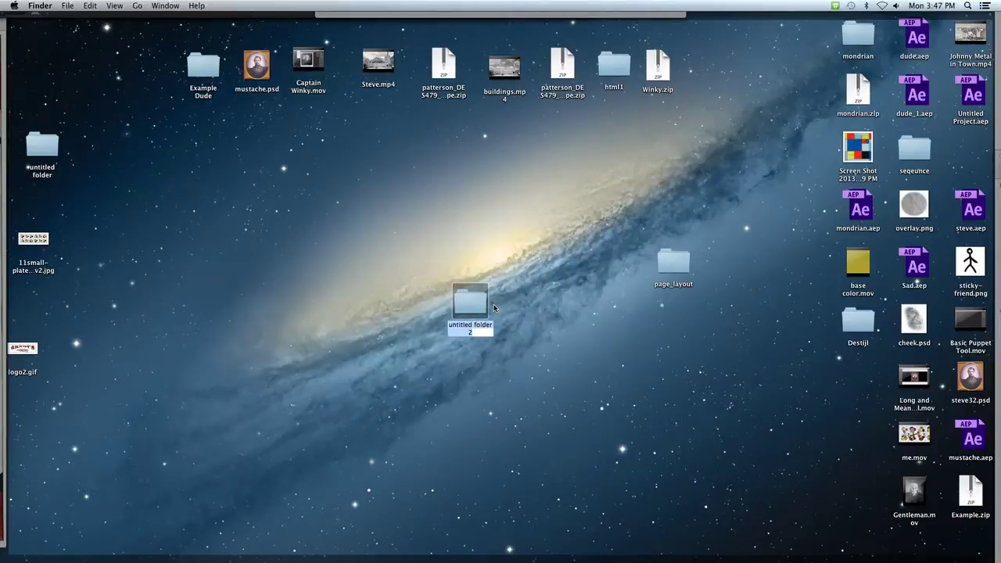
{"action": "key", "text": "BackSpace"}
{"action": "type", "text": "patte"}
{"action": "type", "text": "rson_animated"}
{"action": "type", "text": "Pai"}
{"action": "type", "text": "nting"}
{"action": "key", "text": "Return"}
{"action": "key", "text": "super+z"}
{"action": "key", "text": "super+shift+z"}
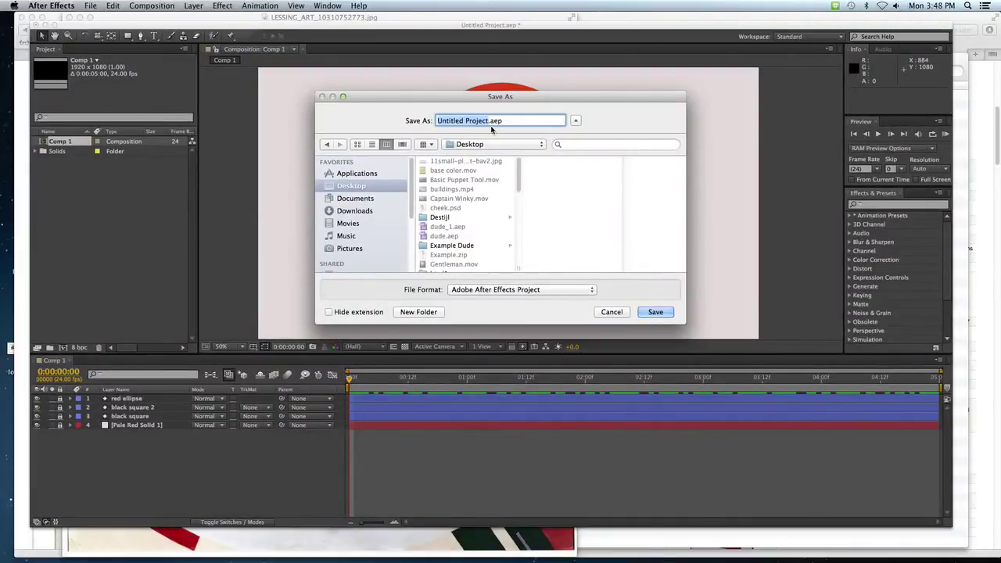
- Save the project as version1.aep inside the new animatedPainting folder
{"action": "type", "text": "versuion1"}
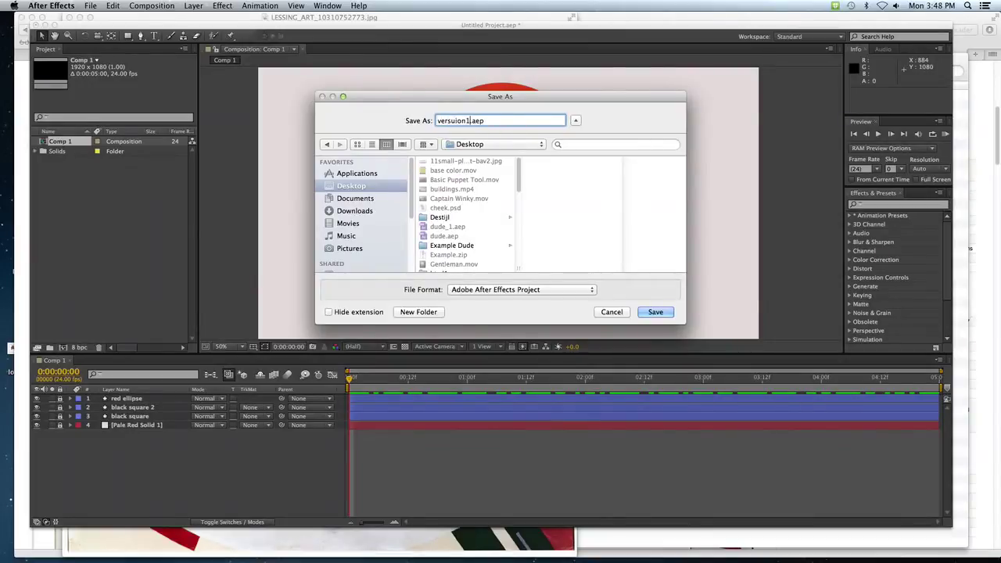
{"action": "key", "text": "BackSpace"}
{"action": "key", "text": "BackSpace"}
{"action": "key", "text": "BackSpace"}
{"action": "key", "text": "BackSpace"}
{"action": "key", "text": "BackSpace"}
{"action": "type", "text": "ion"}
{"action": "type", "text": "1"}
{"action": "scroll", "coordinate": [459, 232], "scroll_direction": "down", "scroll_amount": 5}
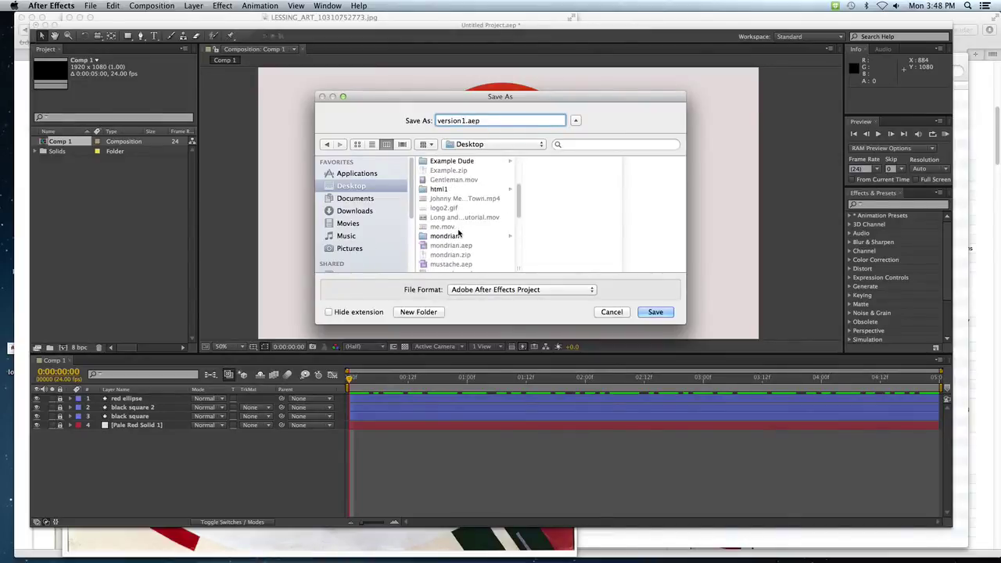
{"action": "scroll", "coordinate": [460, 230], "scroll_direction": "up", "scroll_amount": 3}
{"action": "scroll", "coordinate": [462, 226], "scroll_direction": "up", "scroll_amount": 1}
{"action": "scroll", "coordinate": [469, 215], "scroll_direction": "down", "scroll_amount": 8}
{"action": "scroll", "coordinate": [474, 204], "scroll_direction": "down", "scroll_amount": 3}
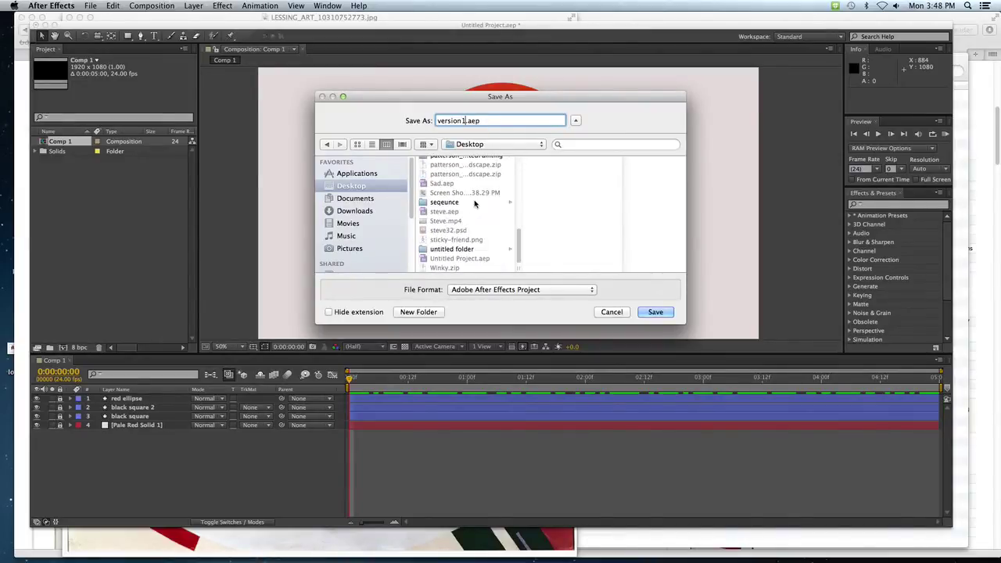
{"action": "scroll", "coordinate": [473, 203], "scroll_direction": "up", "scroll_amount": 3}
{"action": "left_click", "coordinate": [477, 197]}
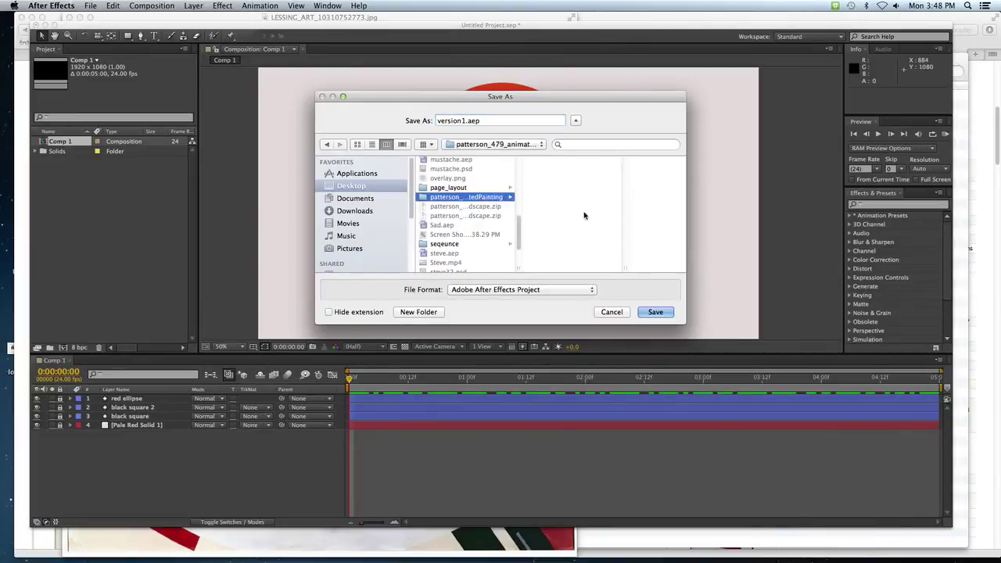
{"action": "left_click", "coordinate": [655, 312]}
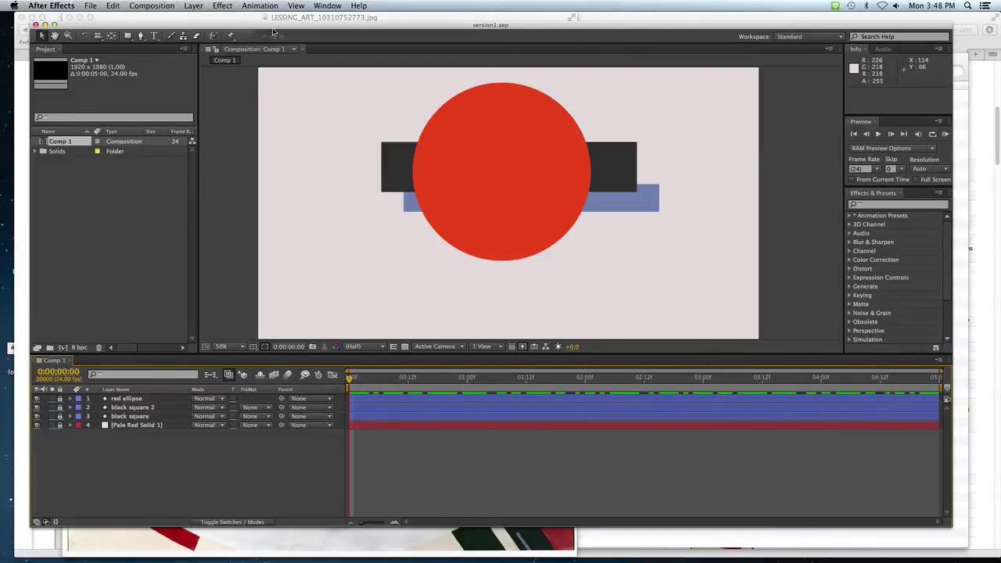
- Nudge the application window and browse the File menu commands
{"action": "left_click_drag", "start_coordinate": [276, 29], "coordinate": [268, 23]}
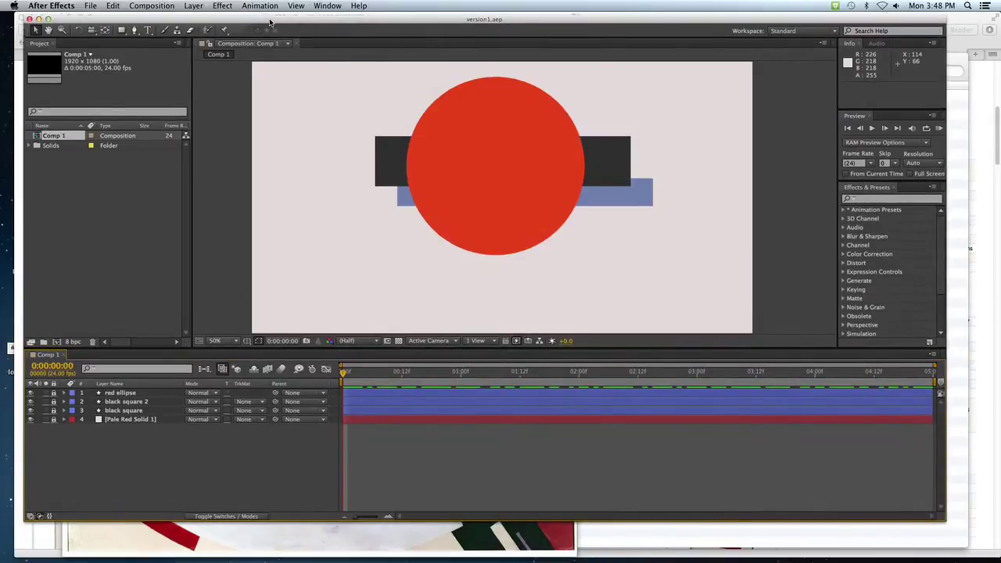
{"action": "left_click", "coordinate": [90, 6]}
{"action": "left_click", "coordinate": [125, 104]}
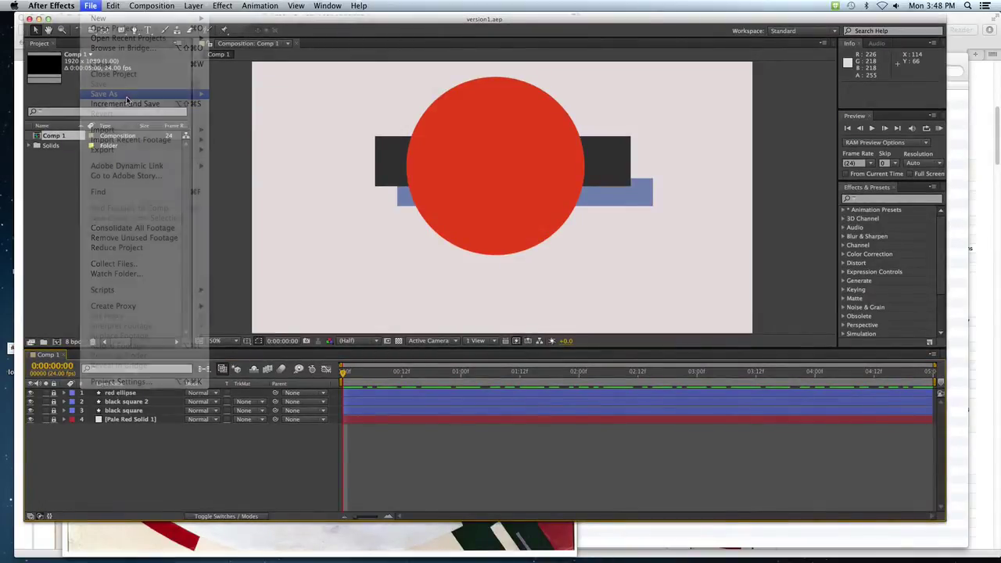
{"action": "left_click", "coordinate": [90, 5]}
{"action": "mouse_move", "coordinate": [109, 94]}
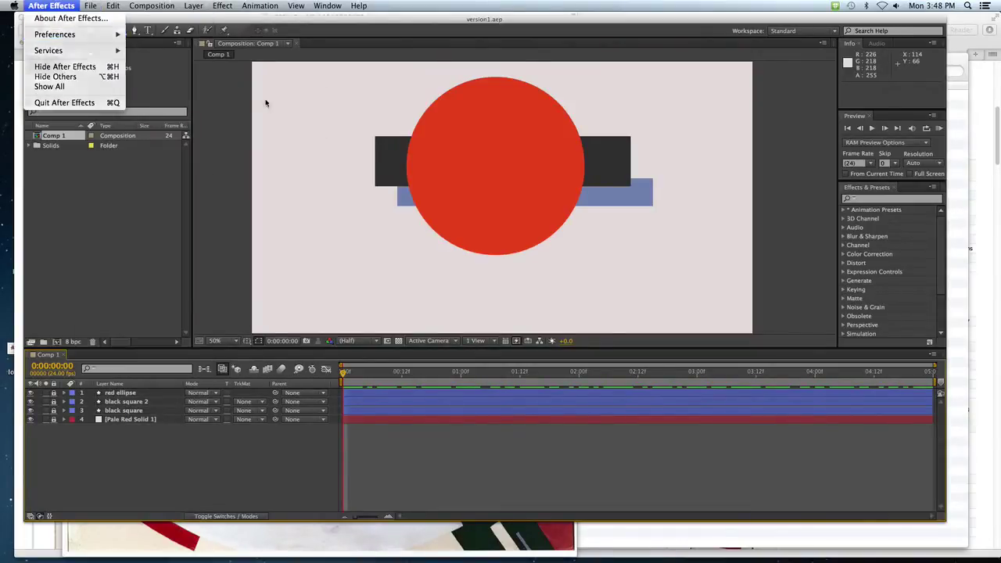
{"action": "left_click", "coordinate": [173, 89]}
{"action": "left_click", "coordinate": [161, 107]}
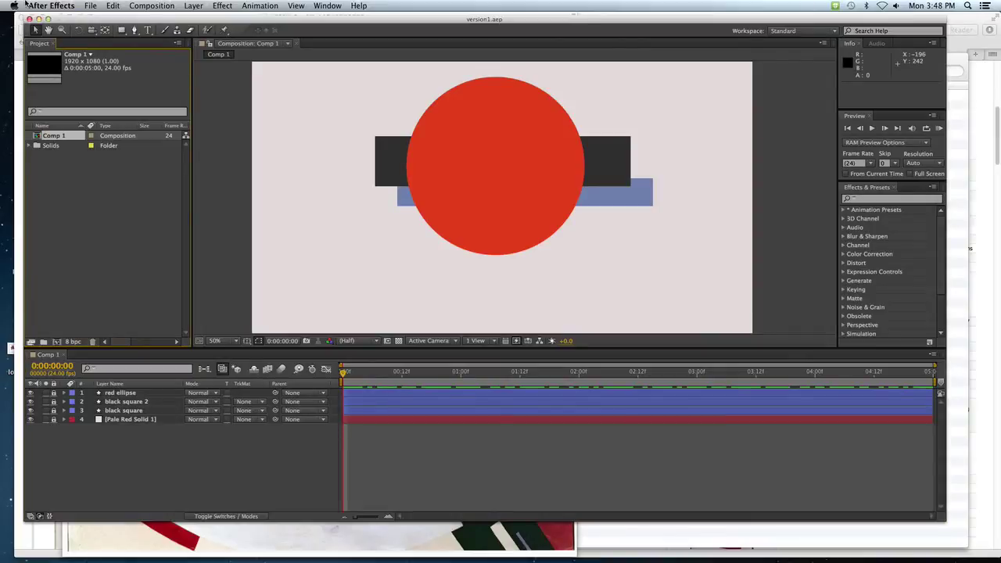
- Save the project as version1a.aep and maximize the window
{"action": "left_click", "coordinate": [91, 6]}
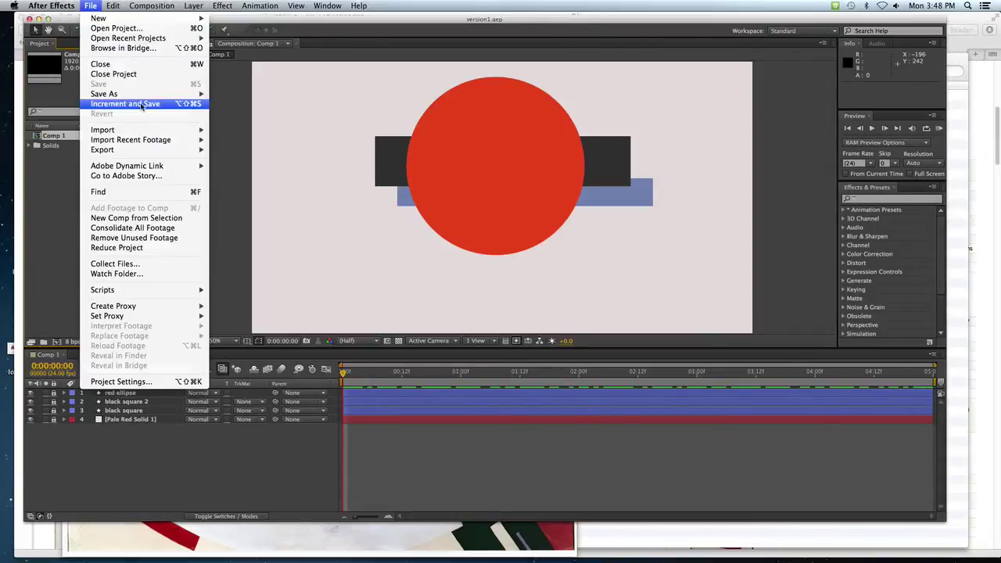
{"action": "mouse_move", "coordinate": [147, 97]}
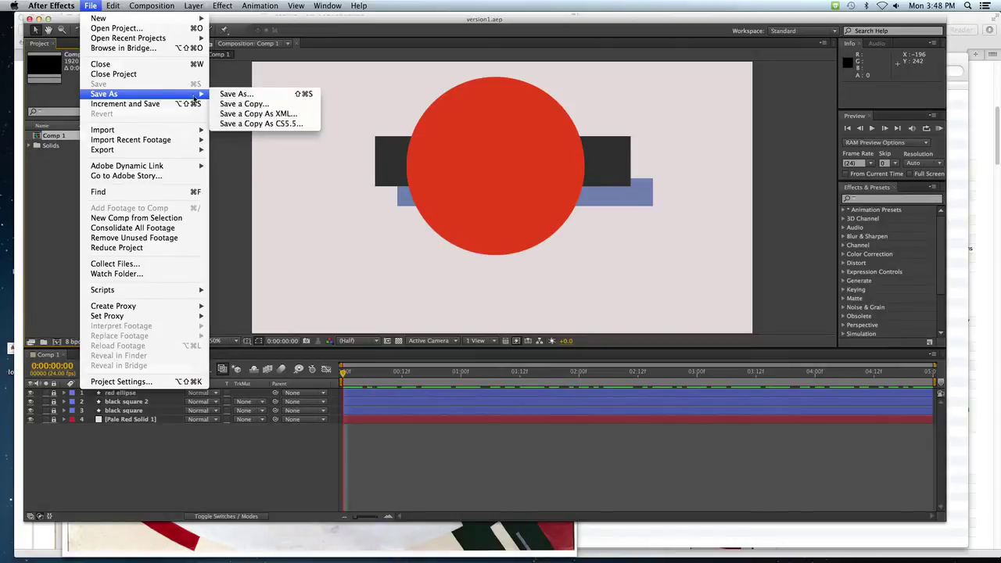
{"action": "left_click", "coordinate": [237, 94]}
{"action": "left_click", "coordinate": [465, 120]}
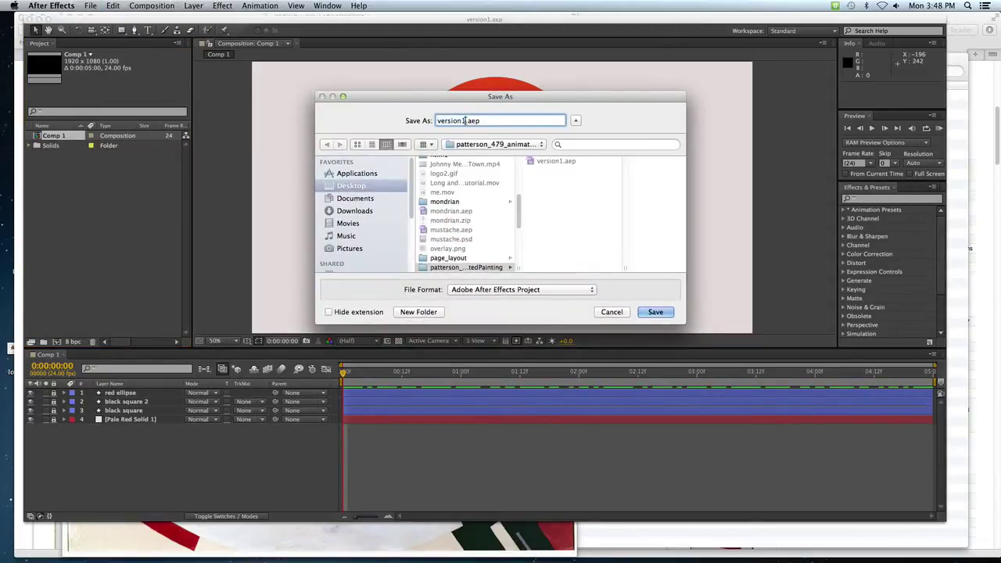
{"action": "type", "text": "a"}
{"action": "left_click", "coordinate": [653, 312]}
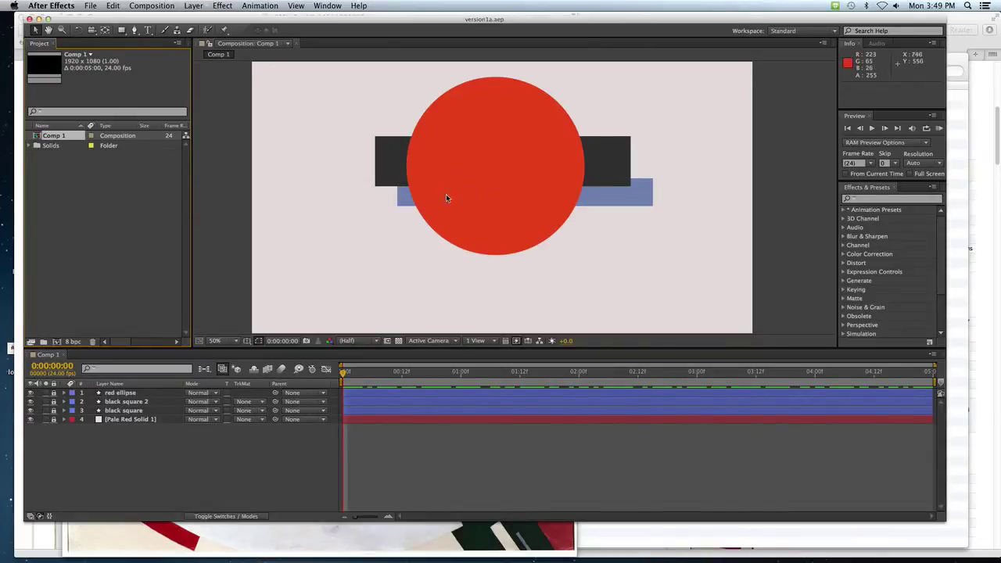
{"action": "left_click", "coordinate": [49, 18]}
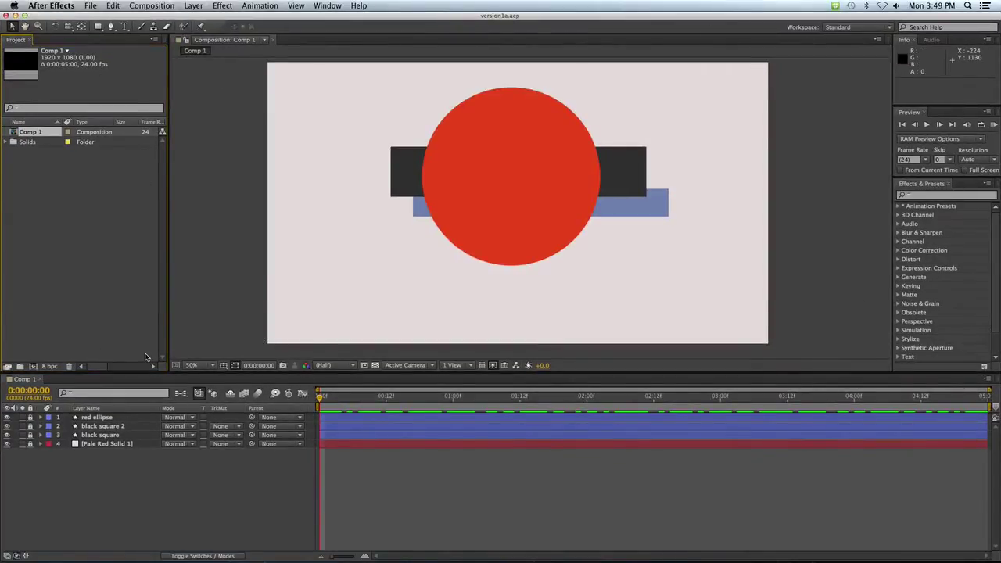
{"action": "key", "text": "super+Tab"}
{"action": "key", "text": "super+Tab"}
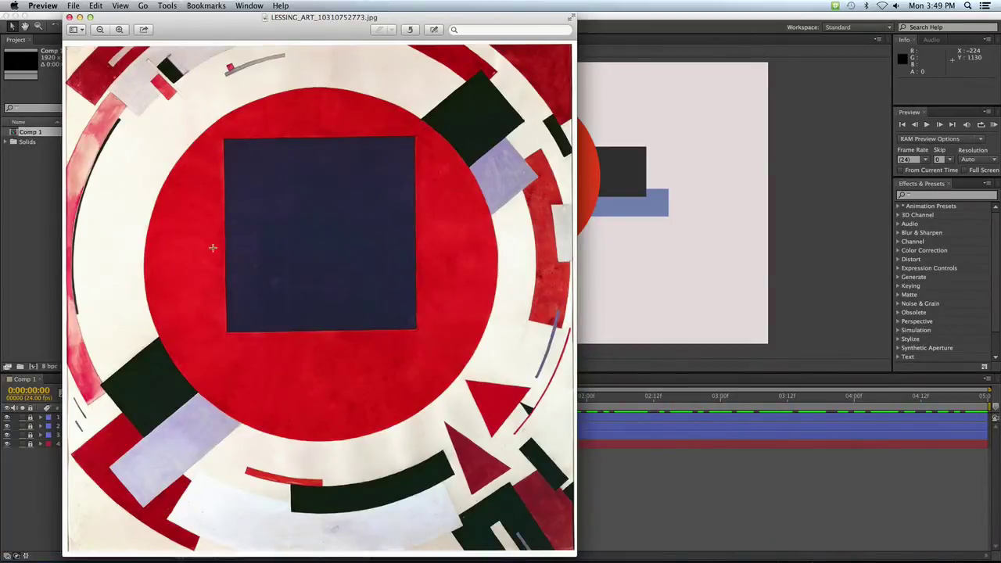
{"action": "key", "text": "super+Tab"}
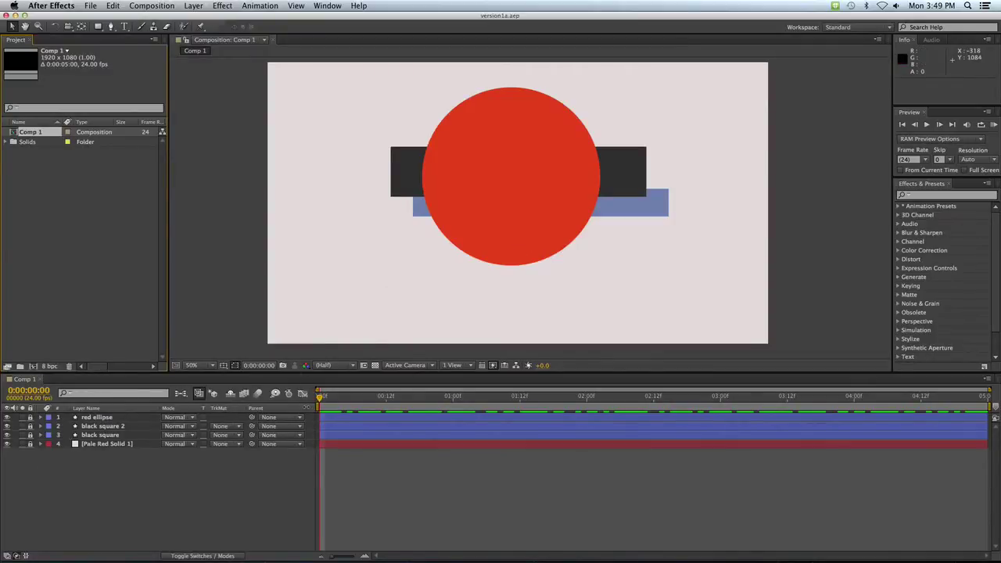
- Set the Rectangle tool's fill to dark grey 3B3B3B and draw a rectangle over the red circle
{"action": "left_click_drag", "start_coordinate": [320, 397], "coordinate": [309, 399]}
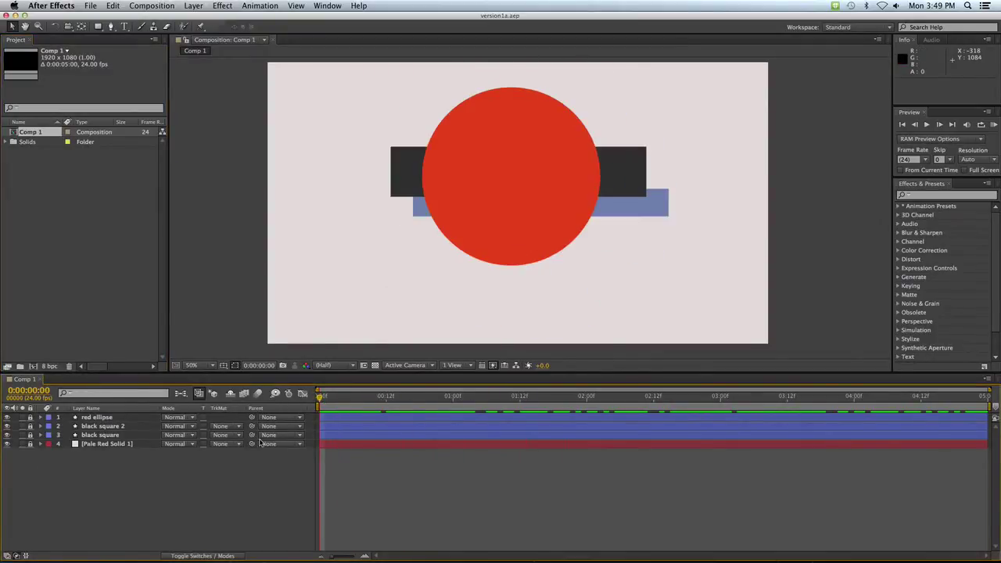
{"action": "left_click", "coordinate": [98, 27]}
{"action": "left_click", "coordinate": [279, 27]}
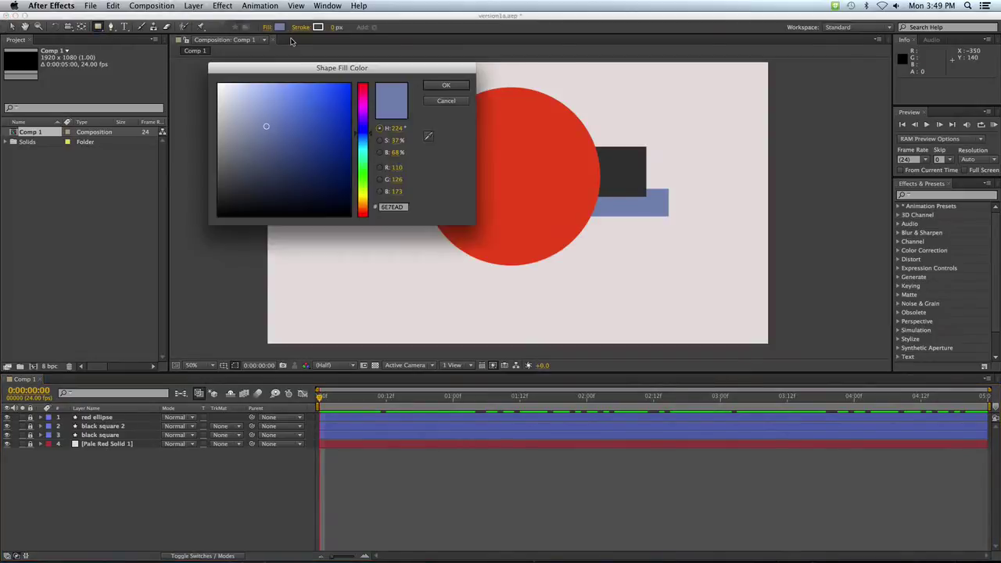
{"action": "left_click_drag", "start_coordinate": [297, 141], "coordinate": [218, 185]}
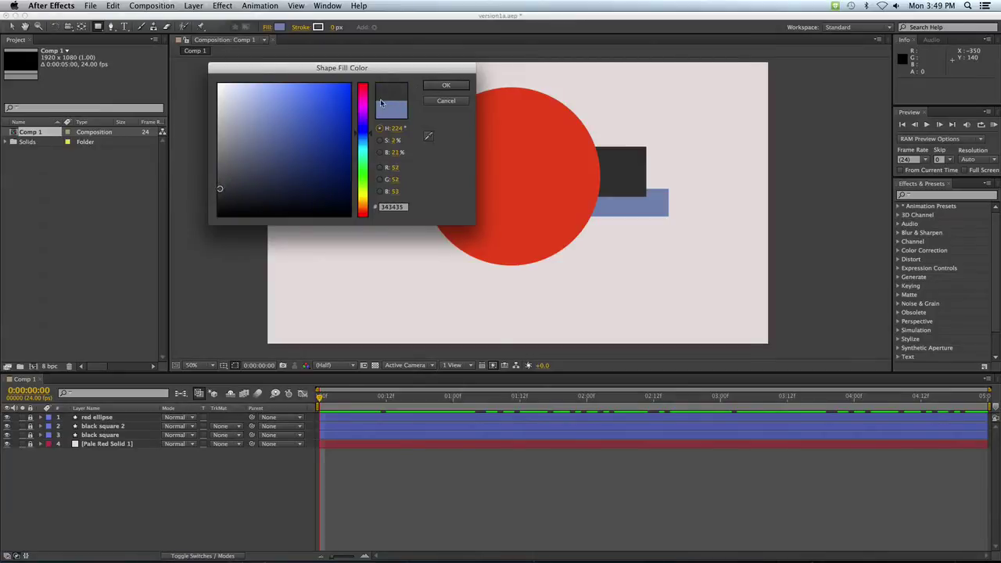
{"action": "left_click", "coordinate": [431, 88]}
{"action": "left_click_drag", "start_coordinate": [455, 122], "coordinate": [561, 209]}
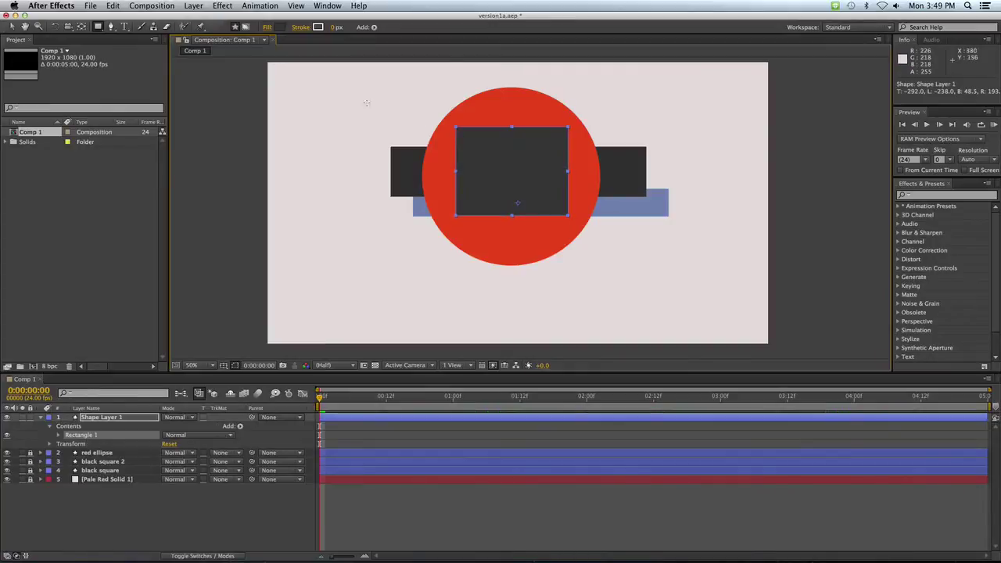
- Centre the rectangle's anchor, nudge it up inside the circle, and reveal Rectangle 1's properties
{"action": "left_click", "coordinate": [11, 27]}
{"action": "key", "text": "super+alt+Home"}
{"action": "left_click_drag", "start_coordinate": [475, 137], "coordinate": [474, 130]}
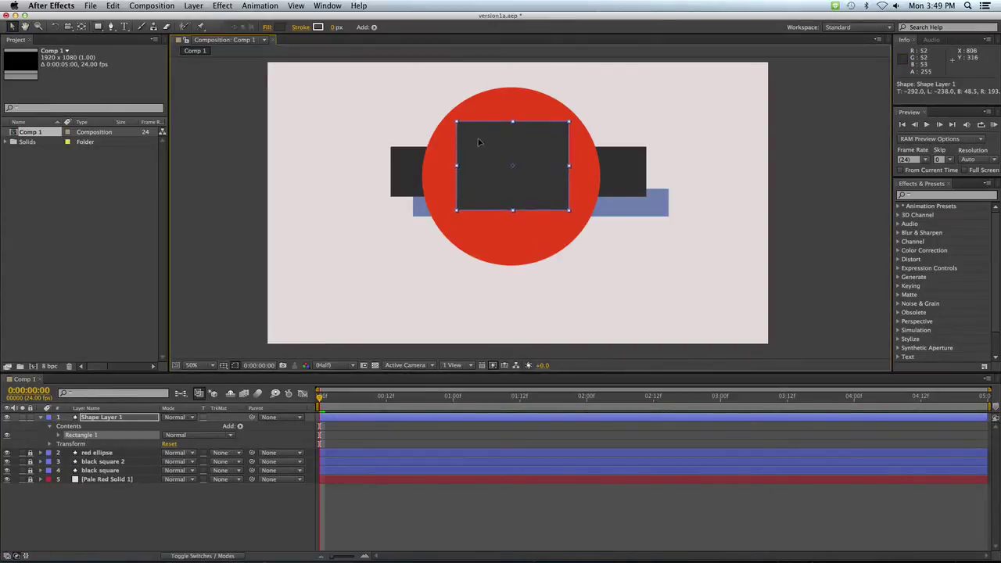
{"action": "left_click", "coordinate": [58, 436]}
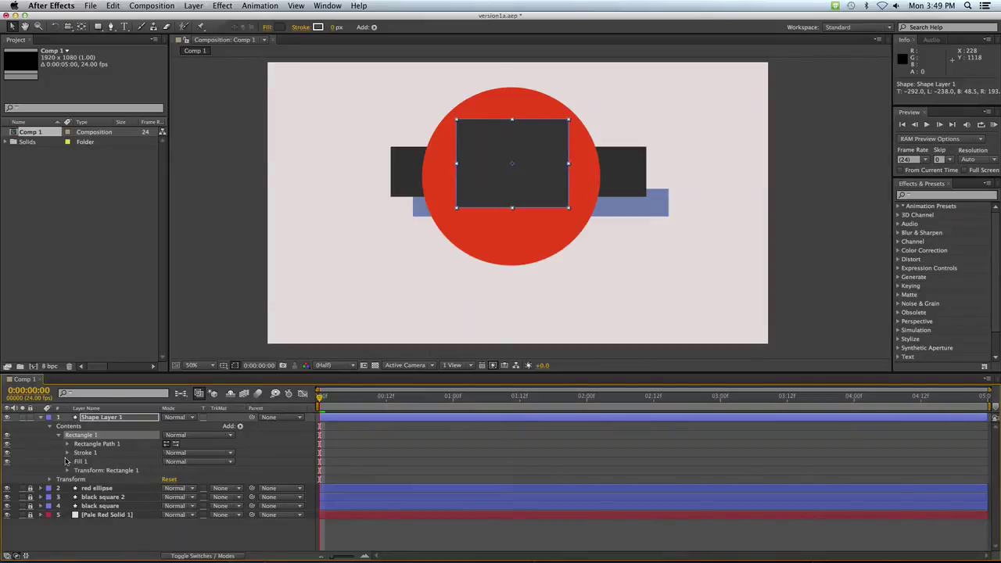
- Keyframe Rectangle 1's rotation from 0° at 0f to -1x+0.0° at 0:00:02:07
{"action": "left_click", "coordinate": [68, 469]}
{"action": "scroll", "coordinate": [95, 474], "scroll_direction": "down", "scroll_amount": 1}
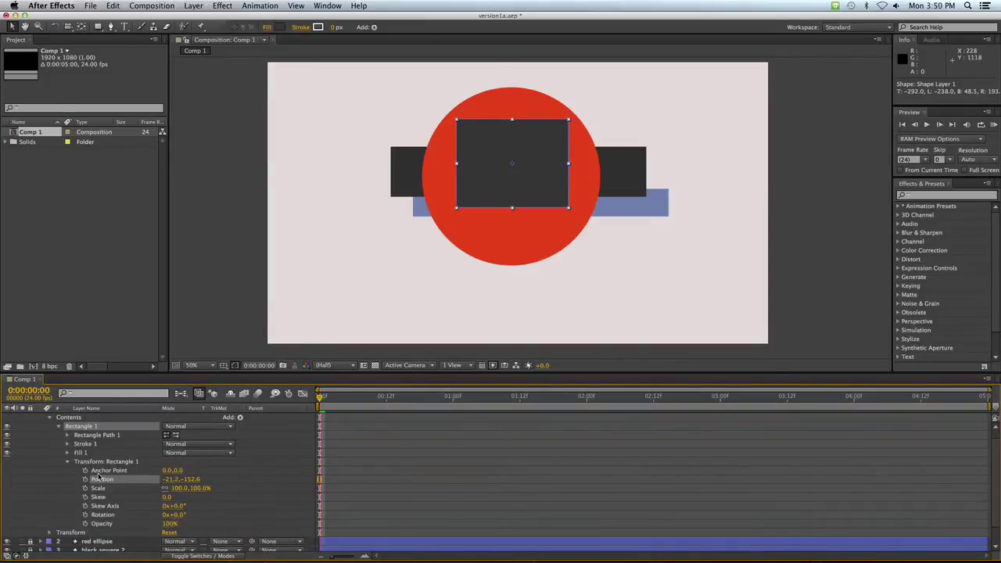
{"action": "left_click", "coordinate": [85, 515]}
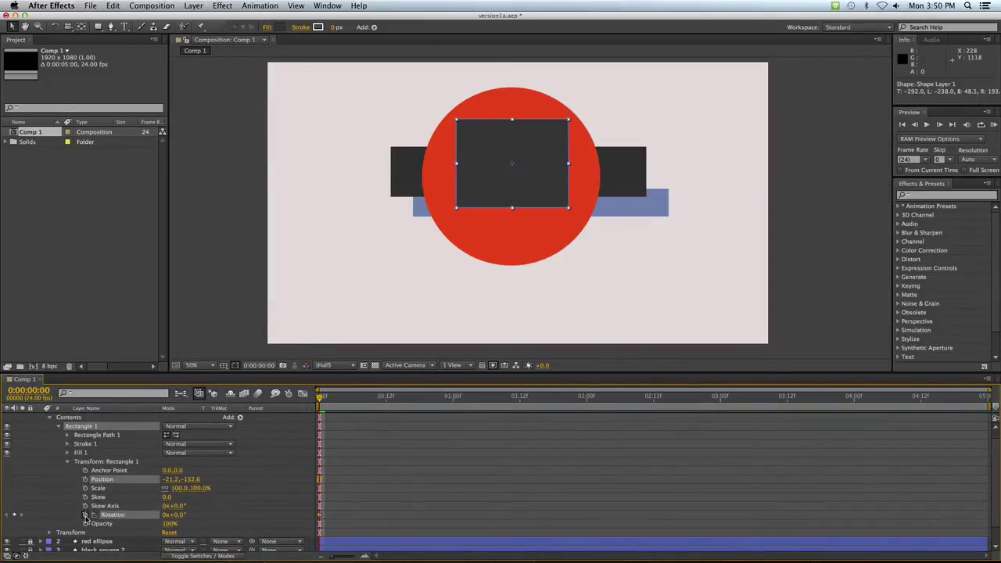
{"action": "left_click_drag", "start_coordinate": [320, 397], "coordinate": [626, 397]}
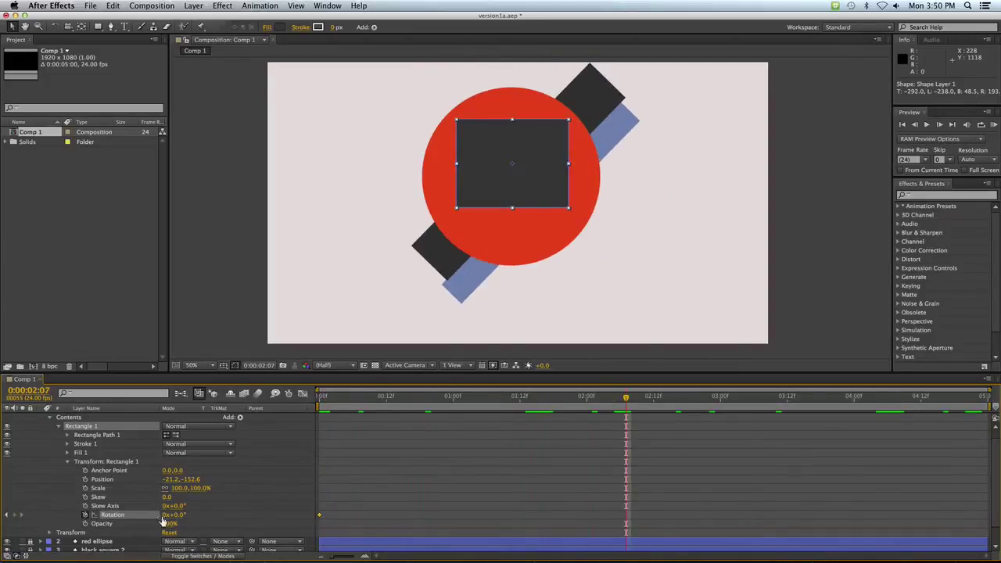
{"action": "left_click", "coordinate": [165, 516]}
{"action": "type", "text": "-5"}
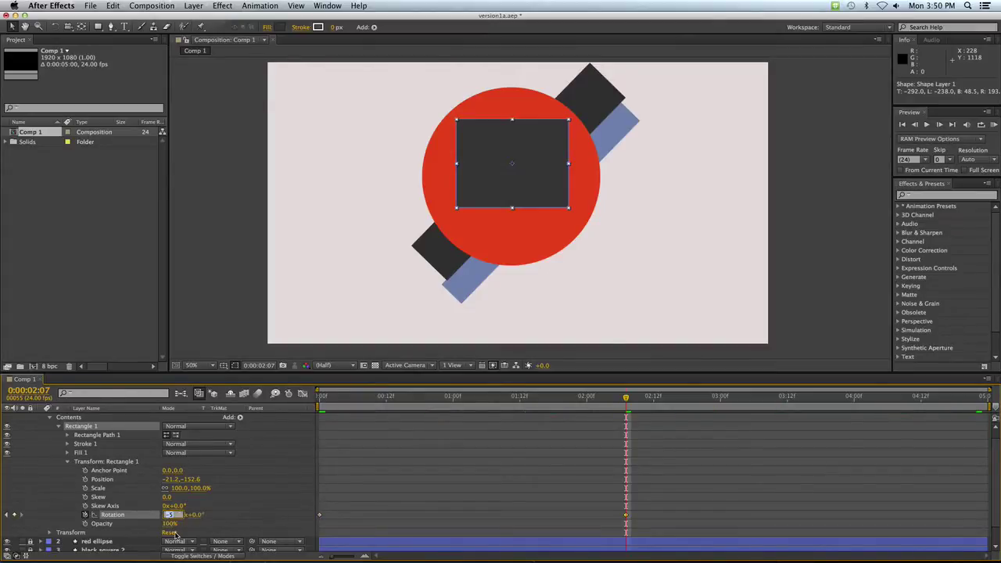
{"action": "key", "text": "Return"}
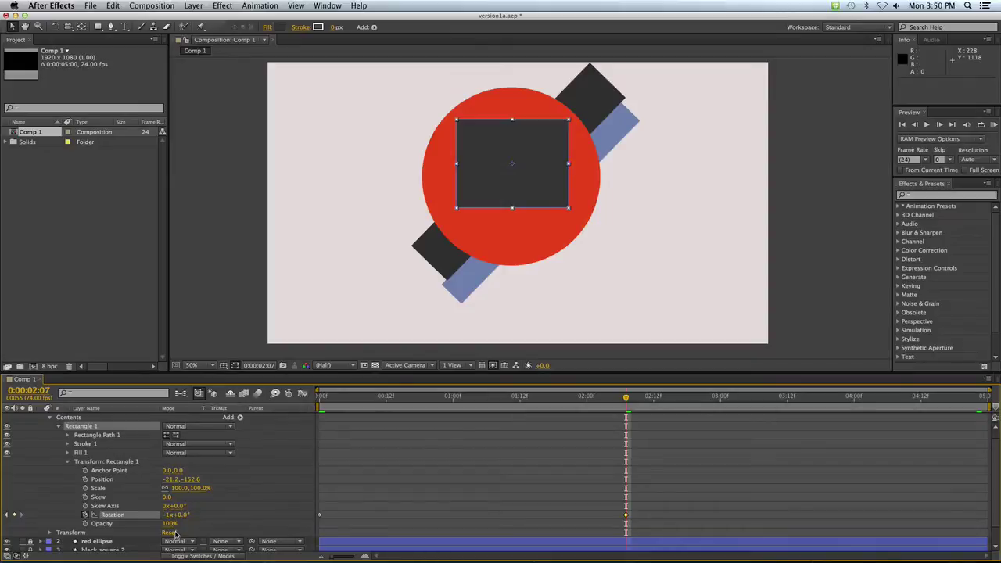
{"action": "left_click", "coordinate": [124, 518]}
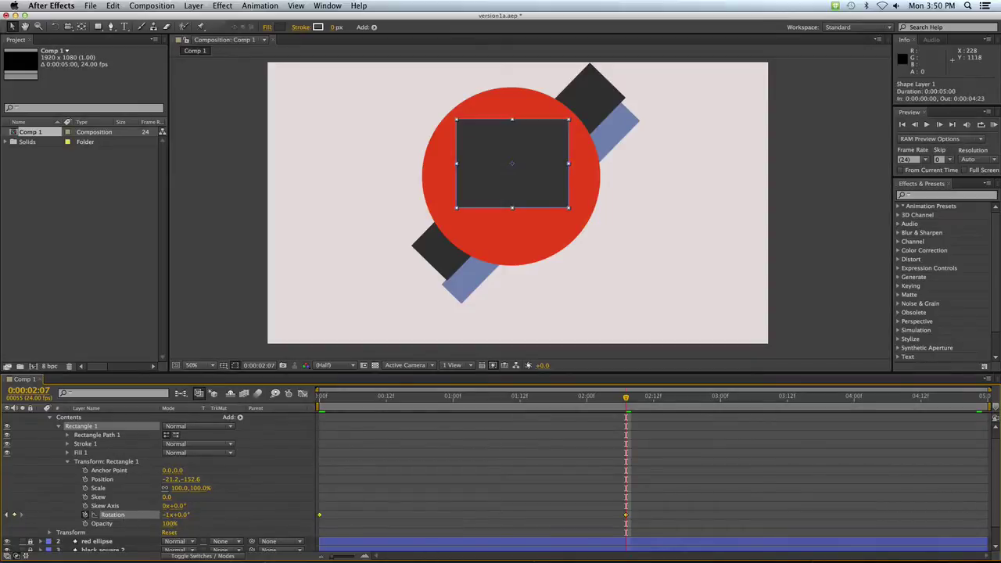
{"action": "left_click", "coordinate": [227, 5]}
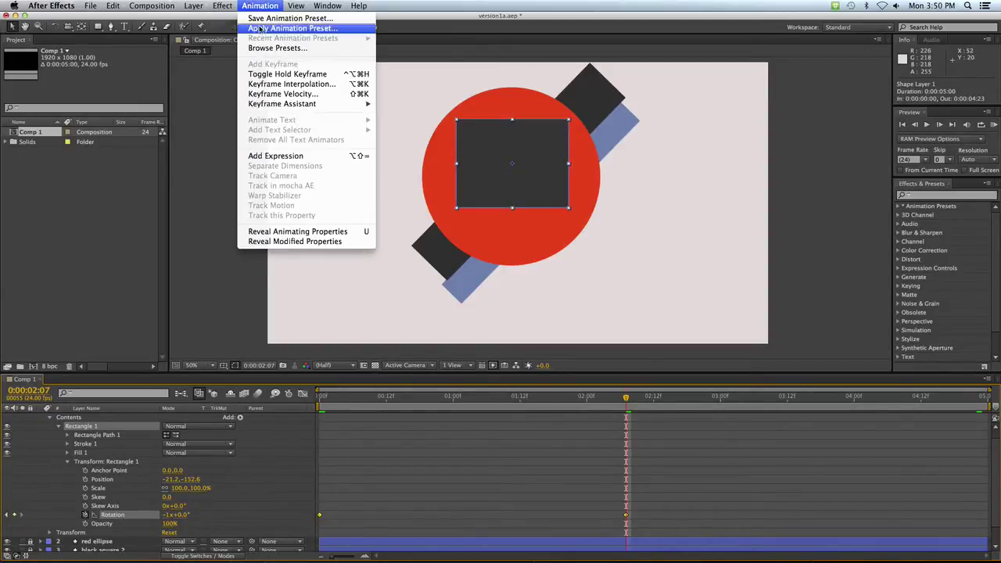
- Add a loopOut("Cycle") expression to the rotation, then scrub and play to check the loop
{"action": "left_click", "coordinate": [312, 160]}
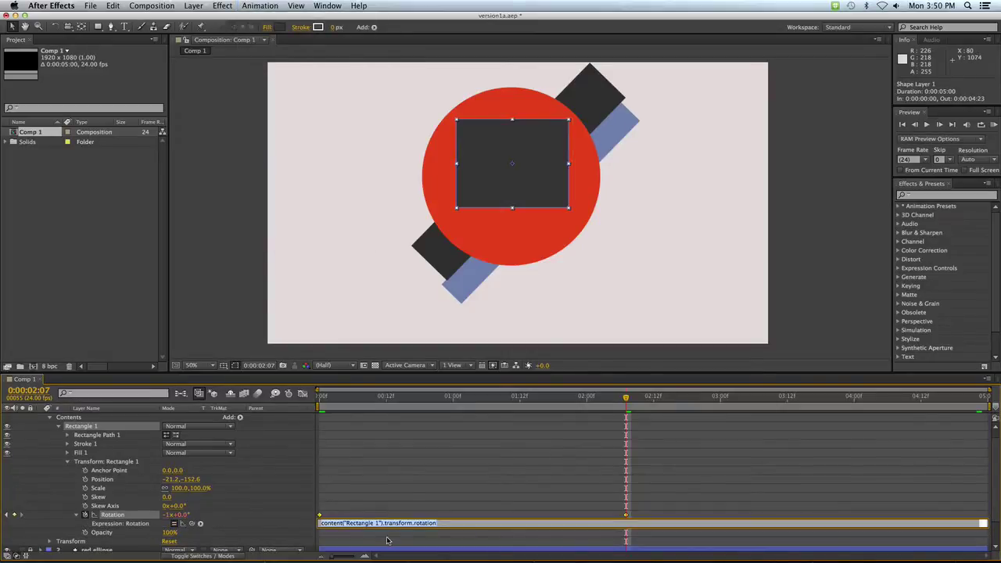
{"action": "type", "text": "loopOut"}
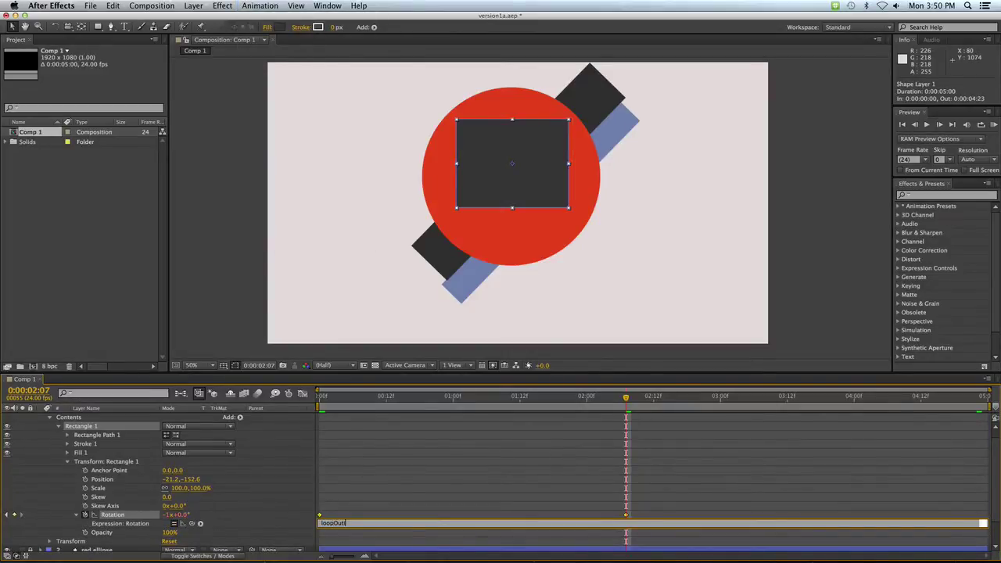
{"action": "type", "text": "i(\"c"}
{"action": "double_click", "coordinate": [332, 522]}
{"action": "left_click", "coordinate": [222, 528]}
{"action": "left_click", "coordinate": [248, 518]}
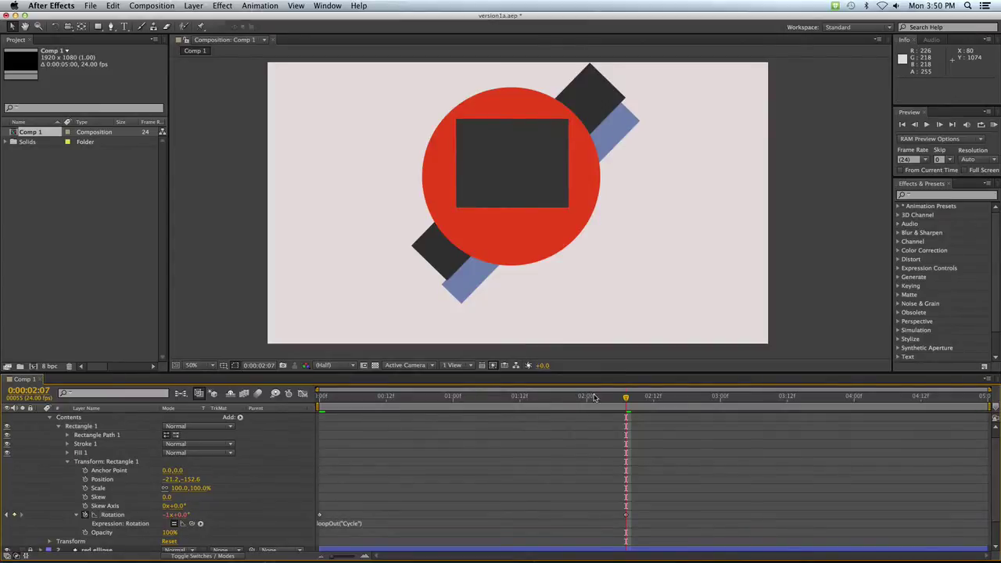
{"action": "mouse_move", "coordinate": [594, 398]}
{"action": "left_mouse_down"}
{"action": "mouse_move", "coordinate": [439, 410]}
{"action": "mouse_move", "coordinate": [702, 424]}
{"action": "left_mouse_up"}
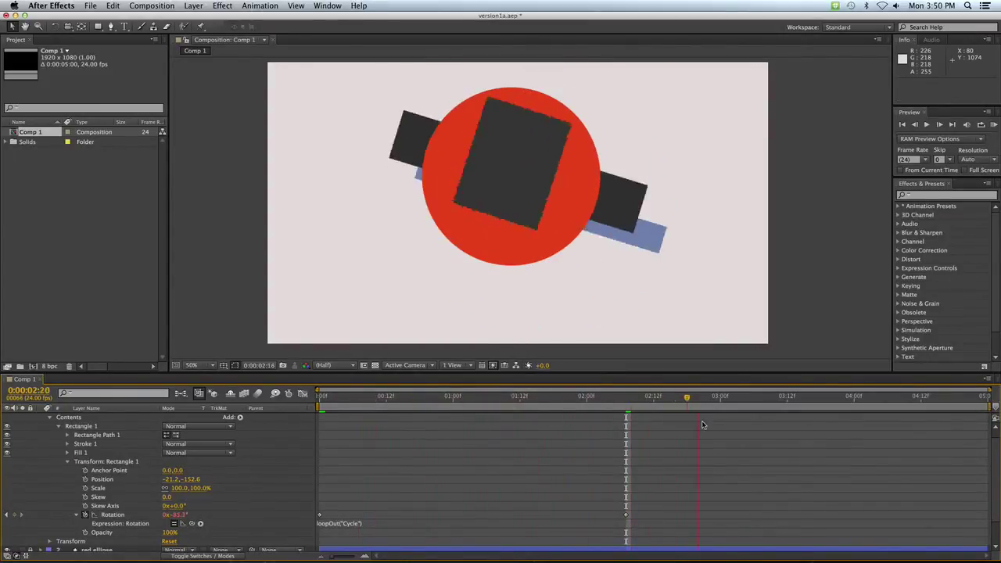
{"action": "left_click_drag", "start_coordinate": [702, 424], "coordinate": [753, 425]}
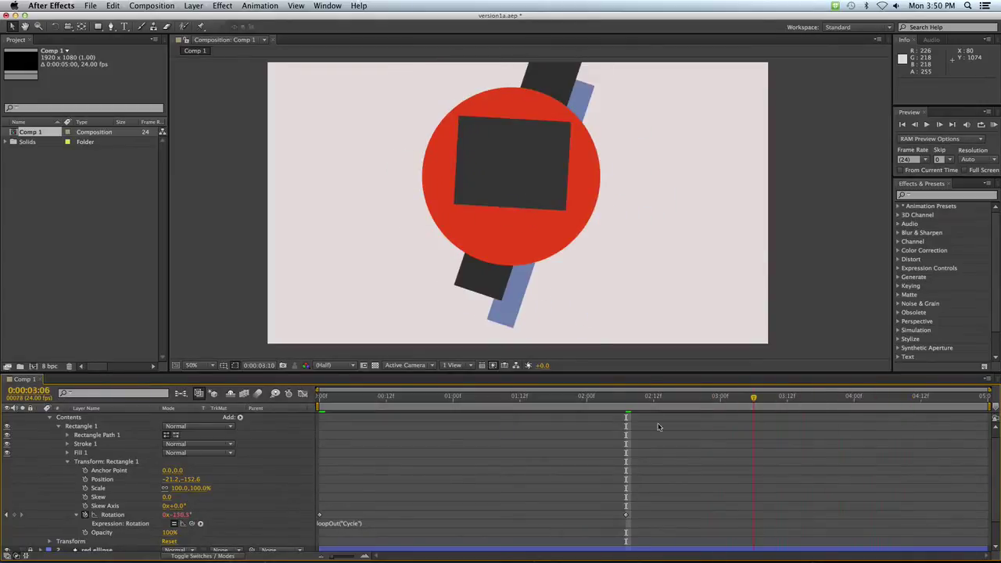
{"action": "key", "text": "space"}
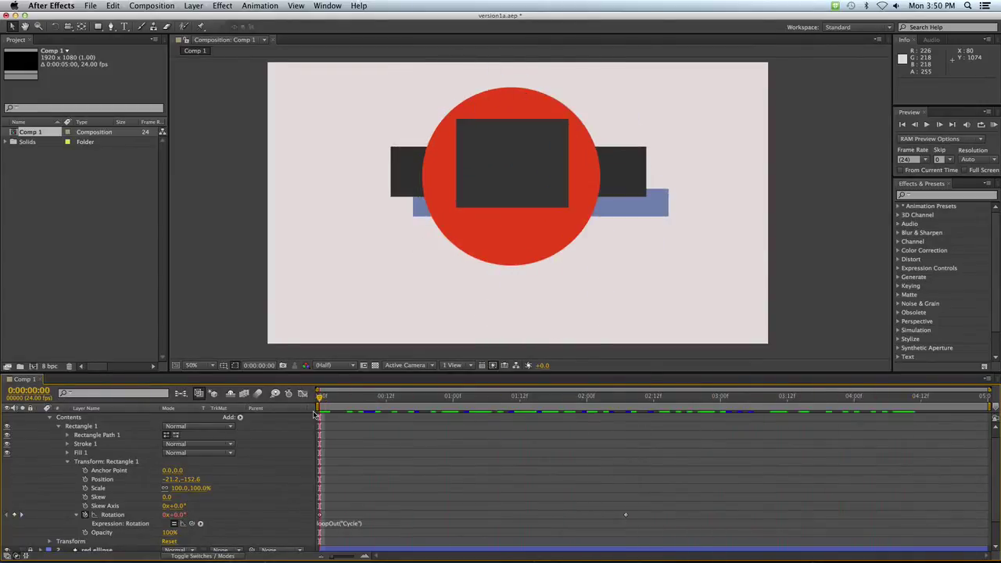
- Save the project, view the LESSING_ART reference painting, and return to After Effects
{"action": "key", "text": "ctrl+s"}
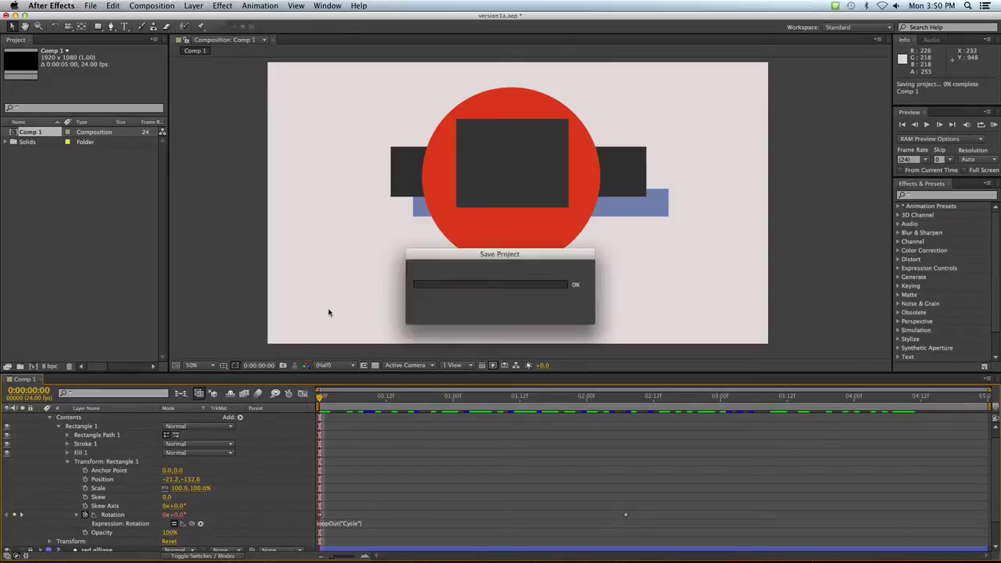
{"action": "key", "text": "super+Tab"}
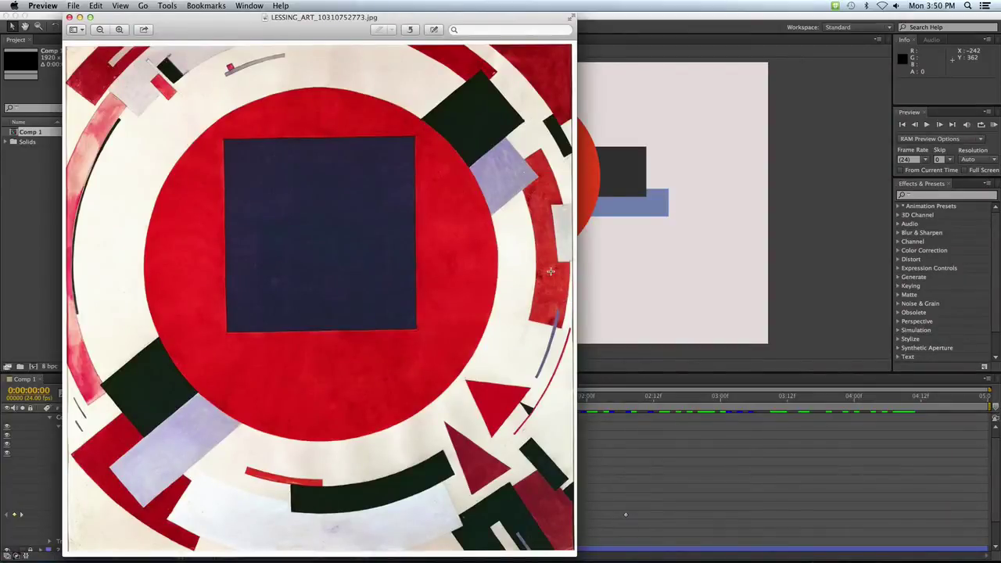
{"action": "key", "text": "super+Tab"}
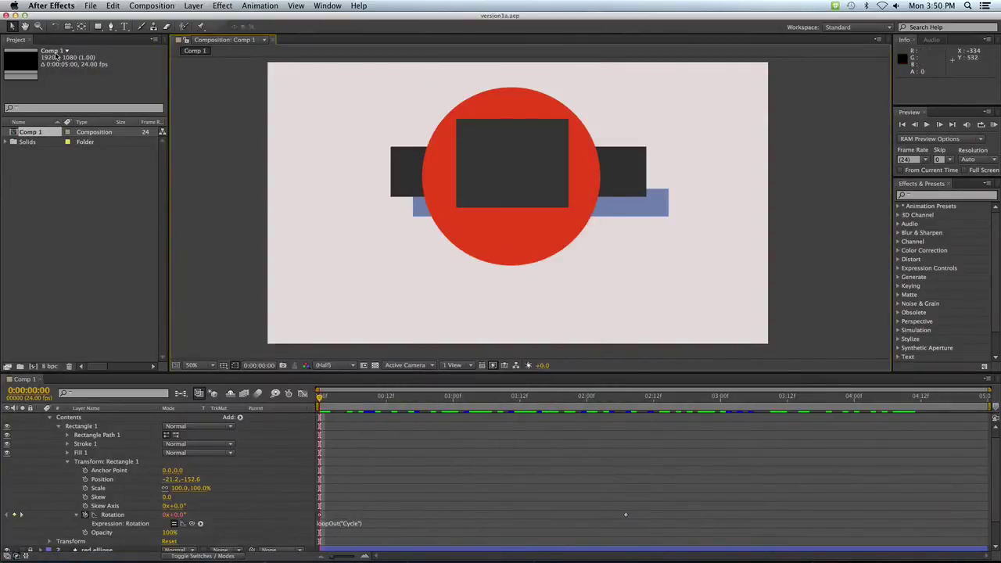
- Set the Pen tool's fill colour to orange-red D84D03
{"action": "left_click", "coordinate": [110, 26]}
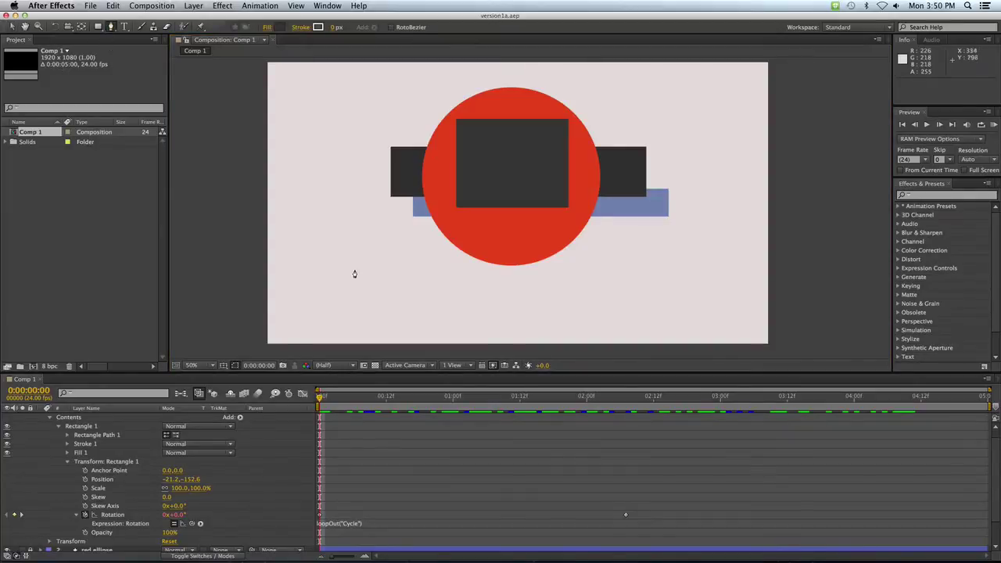
{"action": "left_click", "coordinate": [281, 28]}
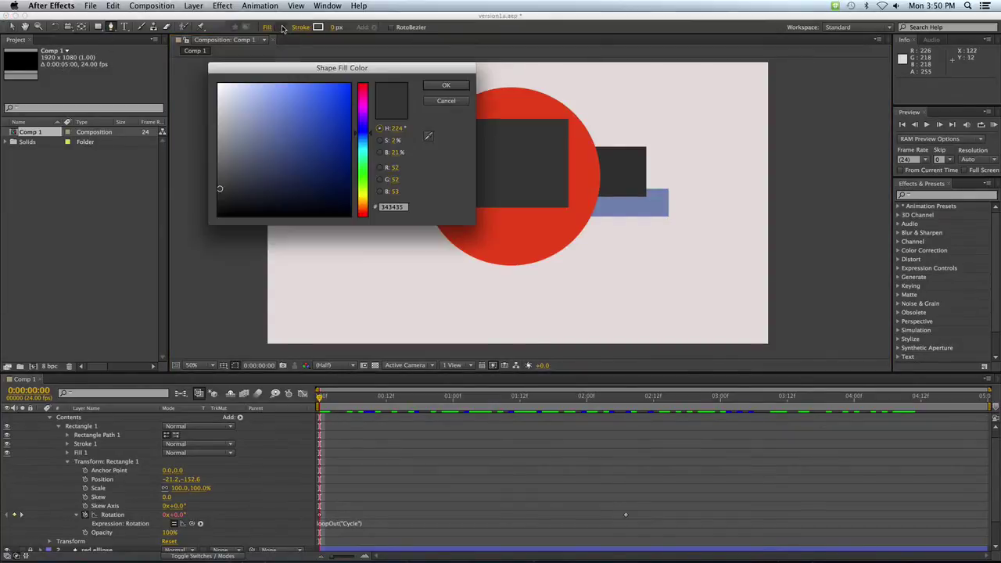
{"action": "left_click", "coordinate": [350, 117]}
{"action": "left_click", "coordinate": [365, 94]}
{"action": "mouse_move", "coordinate": [364, 95]}
{"action": "left_mouse_down"}
{"action": "mouse_move", "coordinate": [365, 214]}
{"action": "mouse_move", "coordinate": [385, 202]}
{"action": "left_mouse_up"}
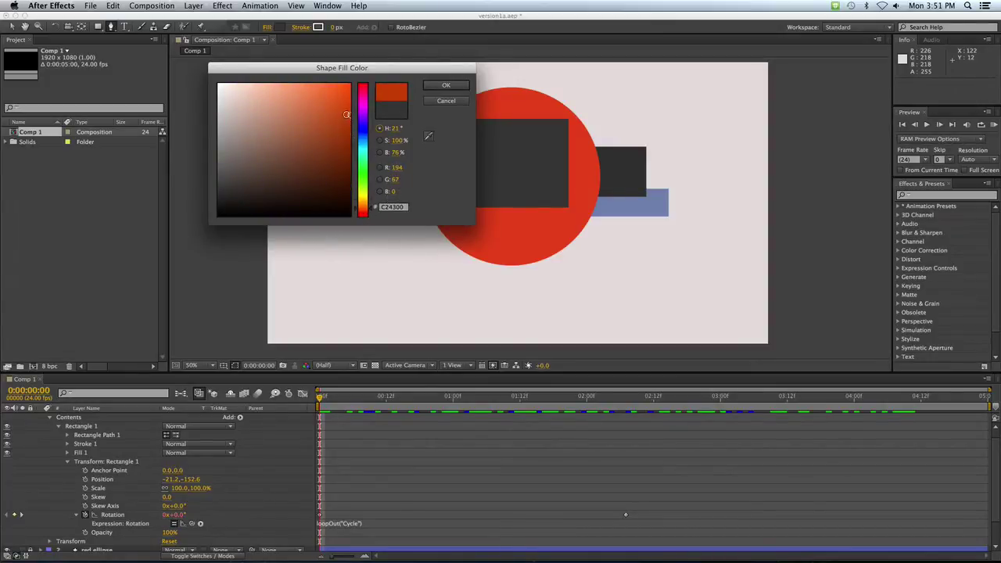
{"action": "left_click_drag", "start_coordinate": [346, 115], "coordinate": [350, 104]}
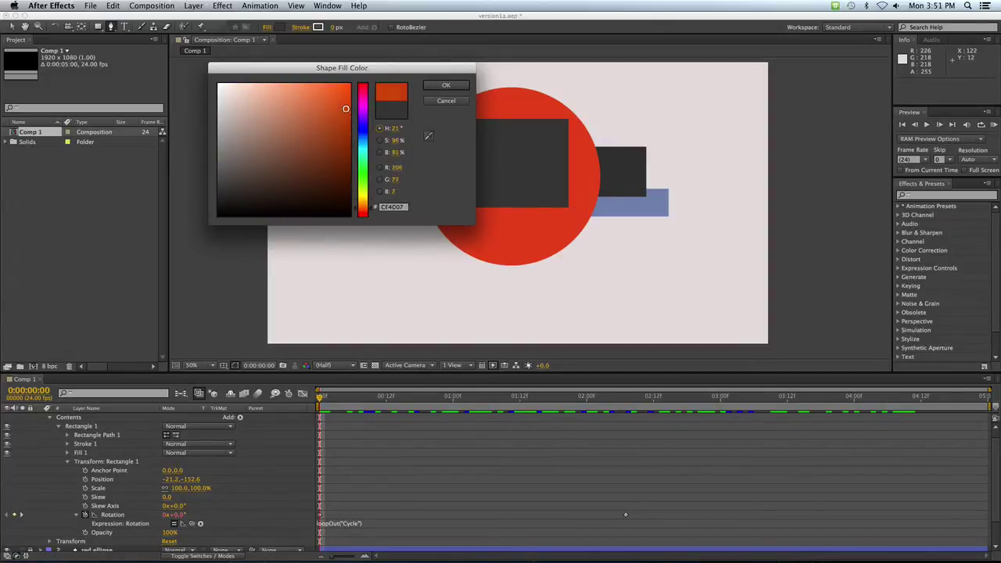
{"action": "left_click", "coordinate": [445, 85]}
- Draw the slanted orange-red bar at the circle's lower left and adjust its corners
{"action": "left_click", "coordinate": [325, 231]}
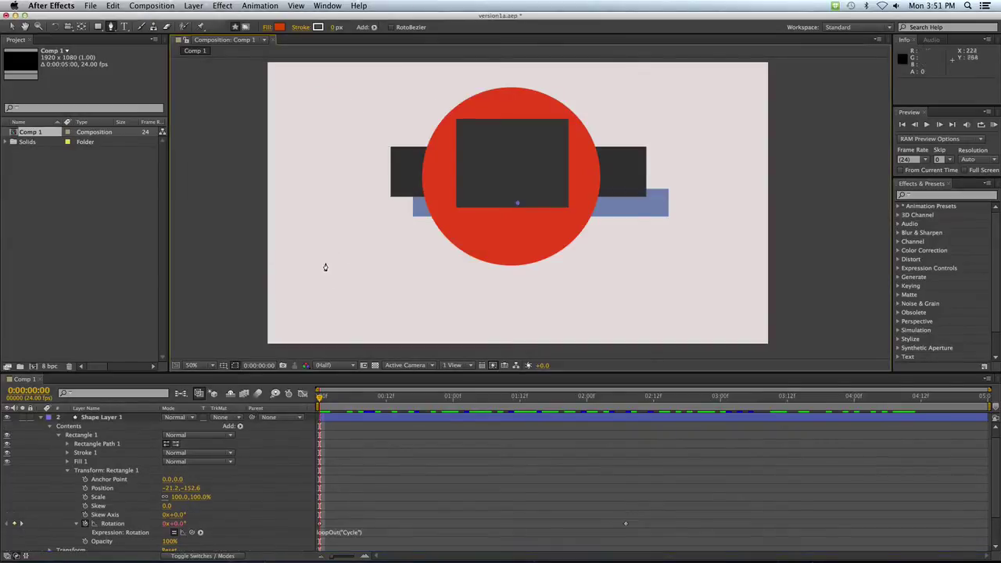
{"action": "left_click_drag", "start_coordinate": [353, 301], "coordinate": [353, 297]}
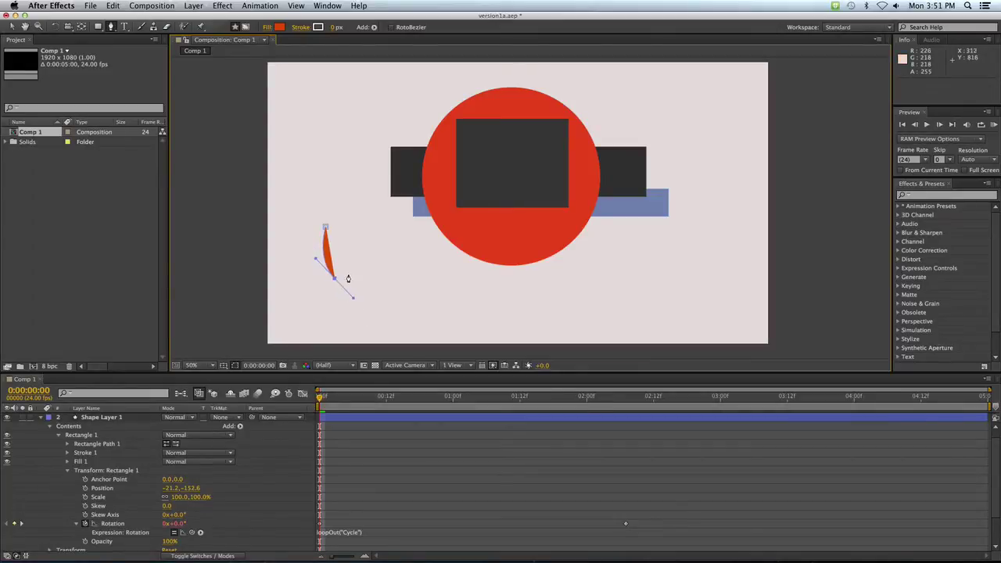
{"action": "mouse_move", "coordinate": [341, 260]}
{"action": "left_mouse_down"}
{"action": "mouse_move", "coordinate": [337, 229]}
{"action": "mouse_move", "coordinate": [340, 262]}
{"action": "left_mouse_up"}
{"action": "left_click_drag", "start_coordinate": [333, 281], "coordinate": [356, 291]}
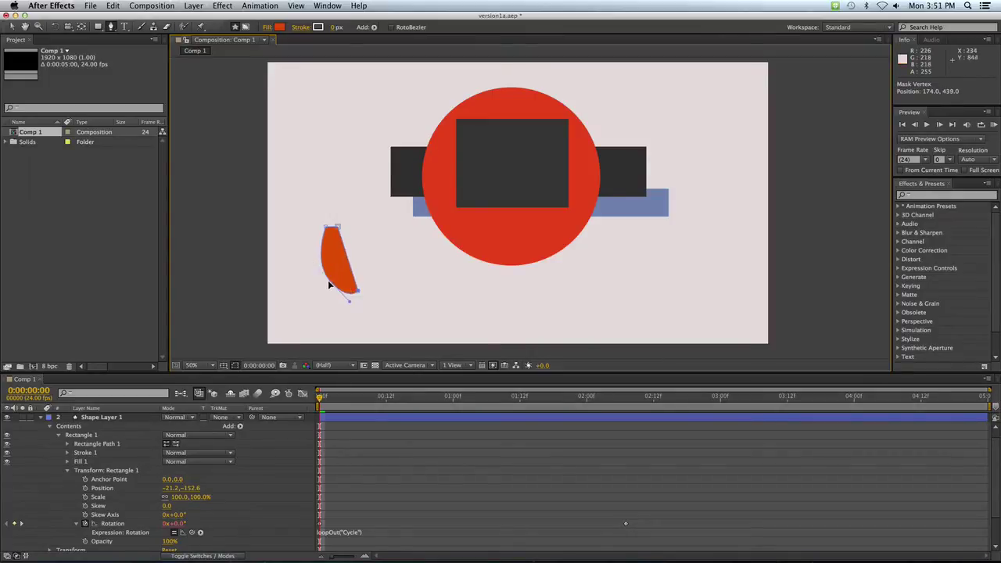
{"action": "mouse_move", "coordinate": [325, 226]}
{"action": "left_mouse_down"}
{"action": "mouse_move", "coordinate": [299, 211]}
{"action": "mouse_move", "coordinate": [325, 205]}
{"action": "left_mouse_up"}
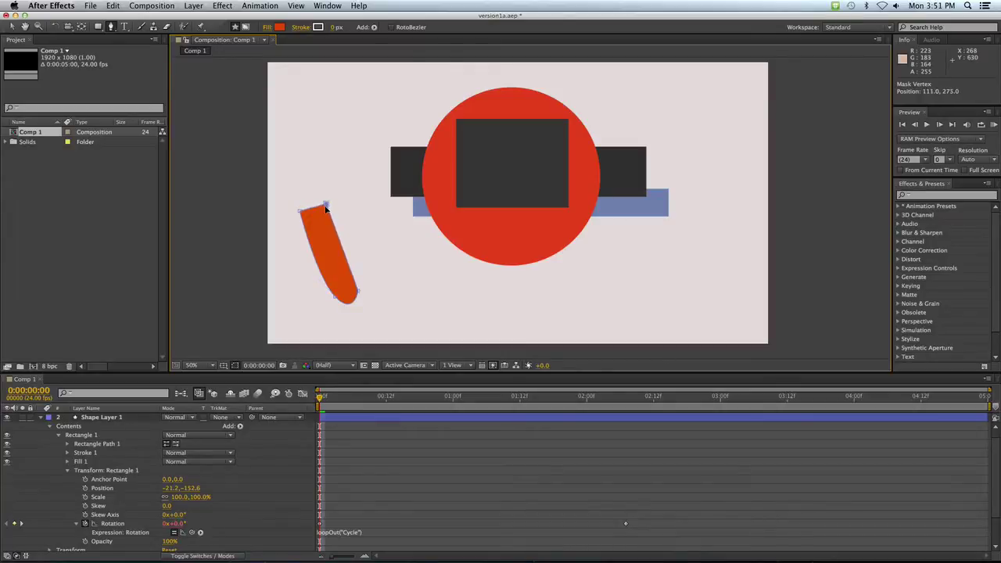
{"action": "left_click_drag", "start_coordinate": [334, 298], "coordinate": [349, 319]}
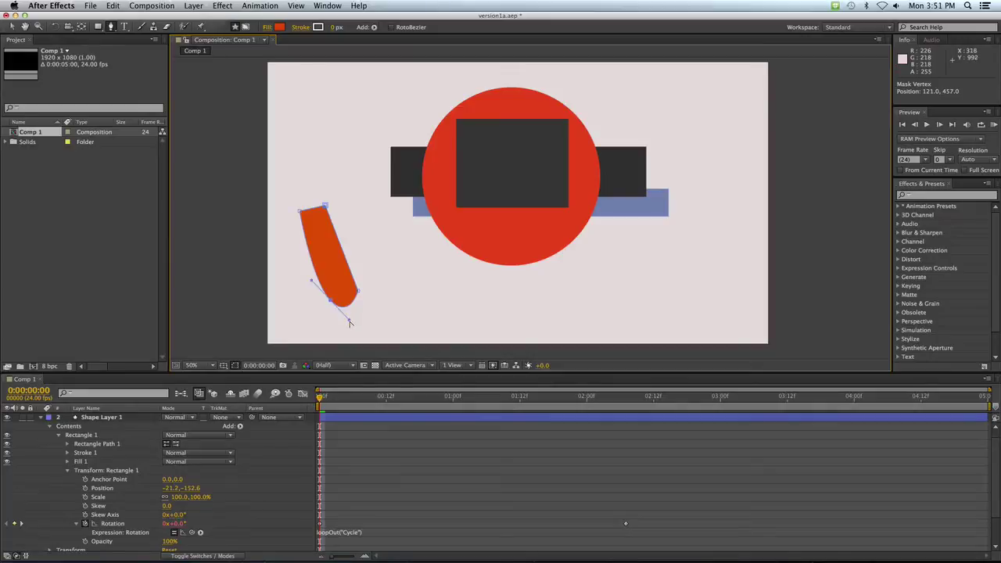
{"action": "left_click_drag", "start_coordinate": [349, 322], "coordinate": [351, 312]}
{"action": "left_click", "coordinate": [360, 295], "text": "alt"}
{"action": "left_click_drag", "start_coordinate": [332, 301], "coordinate": [344, 306]}
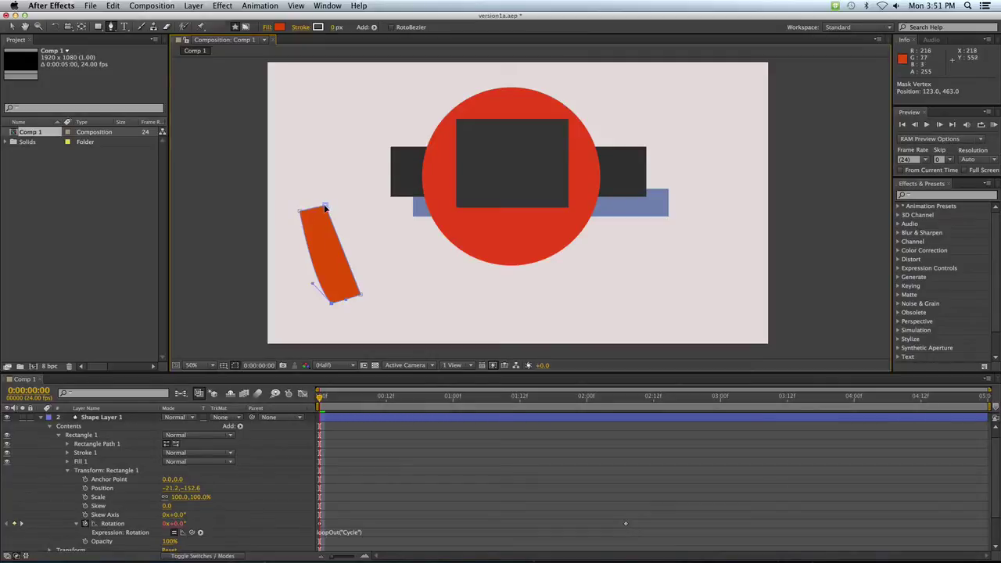
- Curve the orange shape's left edge and smooth its top corners so the top edge bends
{"action": "left_click", "coordinate": [325, 208]}
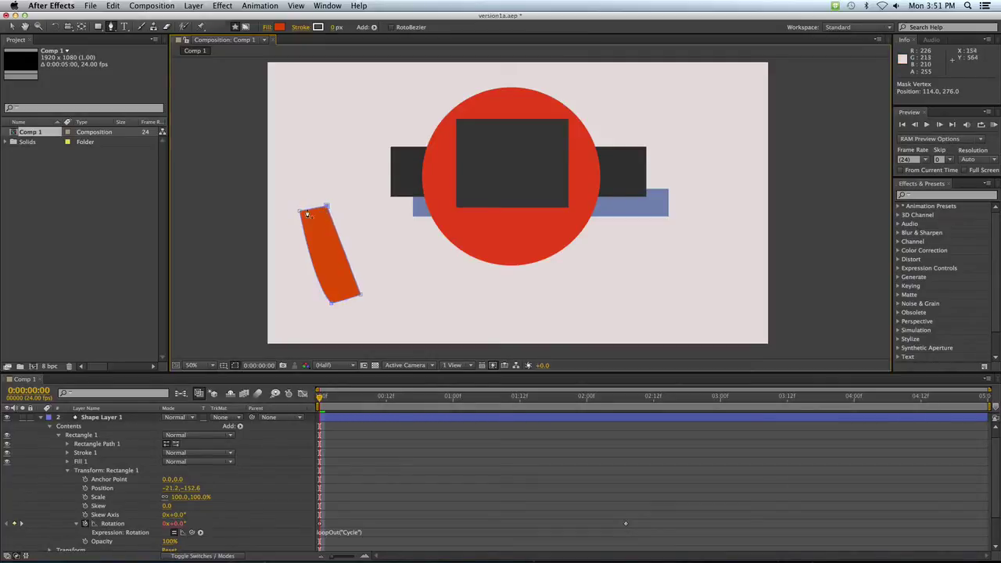
{"action": "left_click", "coordinate": [300, 211]}
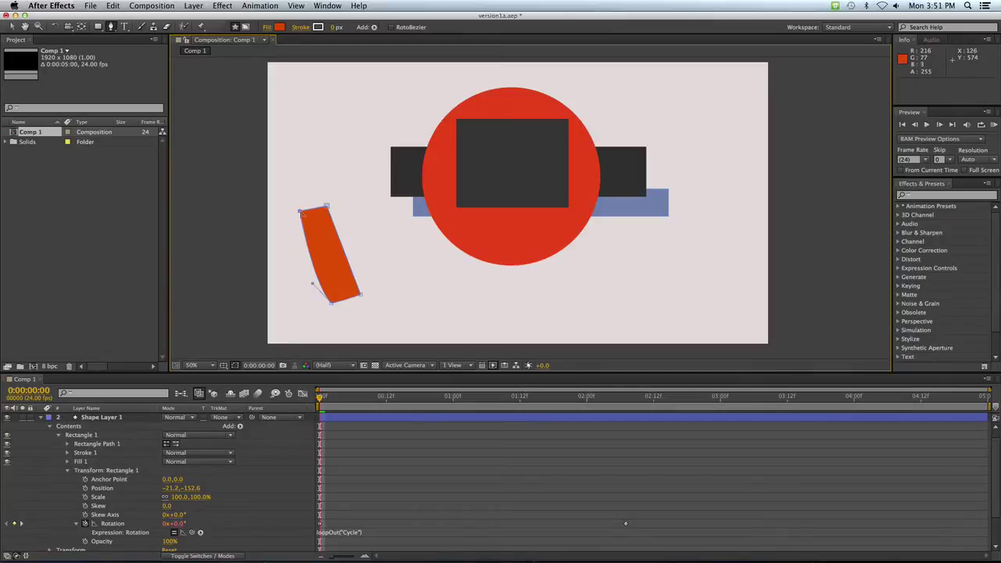
{"action": "left_click_drag", "start_coordinate": [300, 212], "coordinate": [298, 256]}
{"action": "left_click_drag", "start_coordinate": [310, 207], "coordinate": [329, 215]}
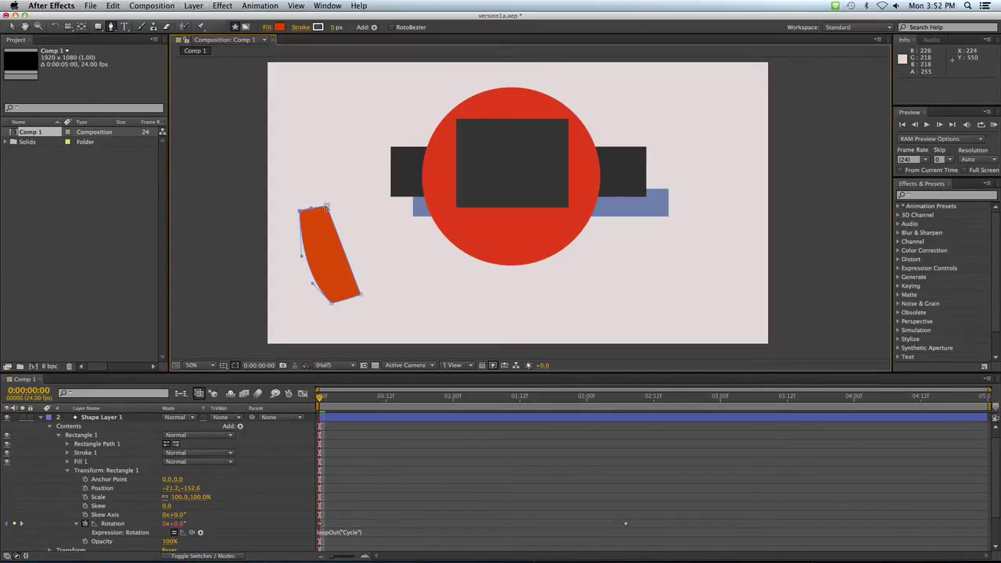
{"action": "mouse_move", "coordinate": [328, 206]}
{"action": "left_mouse_down"}
{"action": "mouse_move", "coordinate": [330, 238]}
{"action": "mouse_move", "coordinate": [318, 209]}
{"action": "left_mouse_up"}
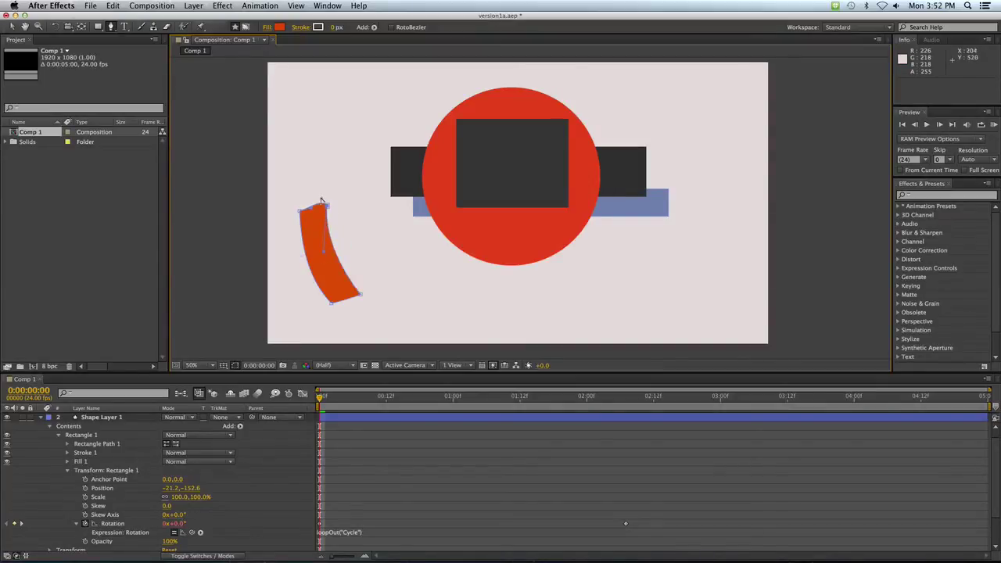
- Lengthen and widen the shape's bottom, spread its top corners, then bring up the LESSING_ART reference
{"action": "left_click", "coordinate": [358, 291]}
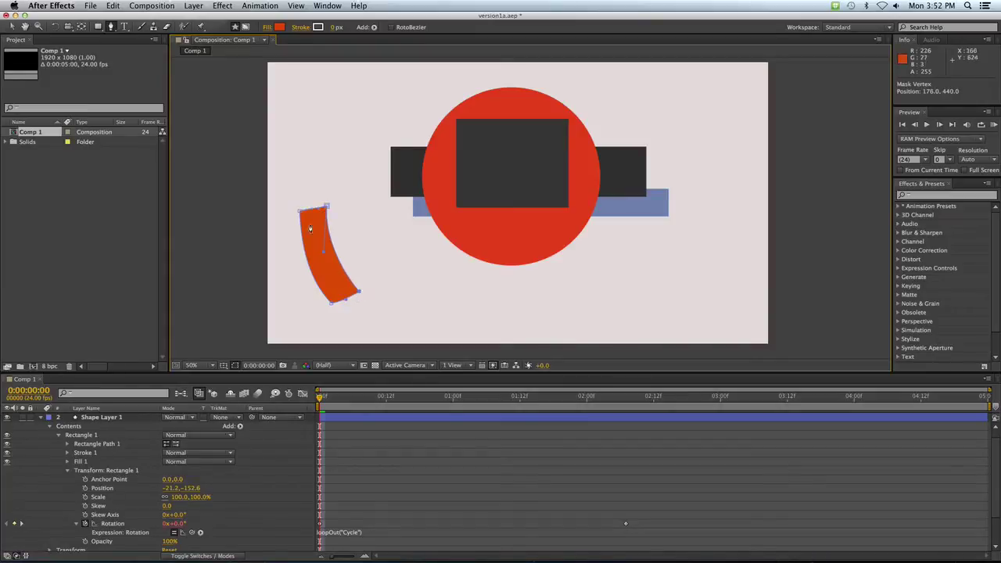
{"action": "left_click_drag", "start_coordinate": [330, 302], "coordinate": [340, 328]}
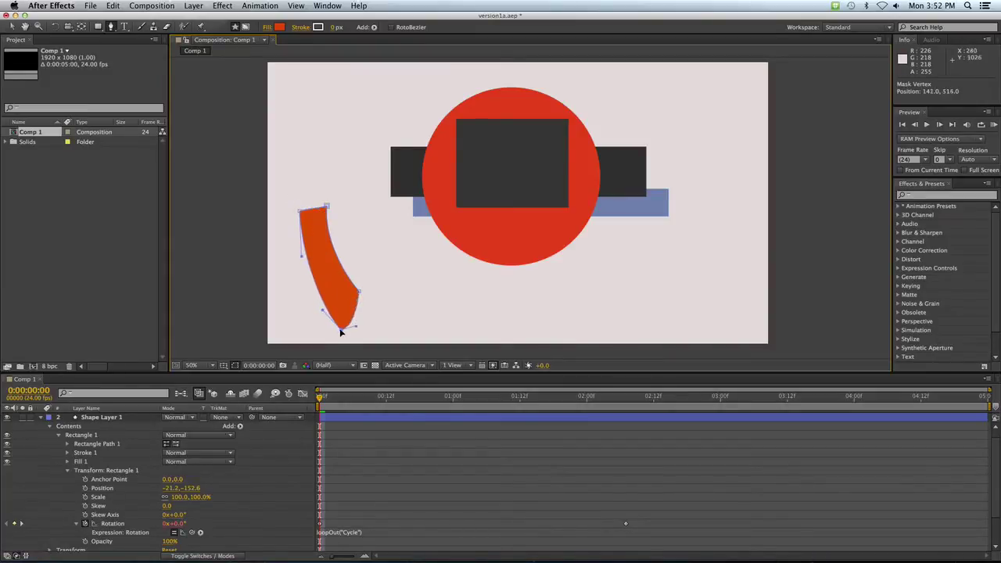
{"action": "left_click_drag", "start_coordinate": [359, 291], "coordinate": [370, 313]}
{"action": "left_click_drag", "start_coordinate": [368, 316], "coordinate": [371, 311]}
{"action": "mouse_move", "coordinate": [328, 208]}
{"action": "left_mouse_down"}
{"action": "mouse_move", "coordinate": [294, 203]}
{"action": "mouse_move", "coordinate": [328, 201]}
{"action": "left_mouse_up"}
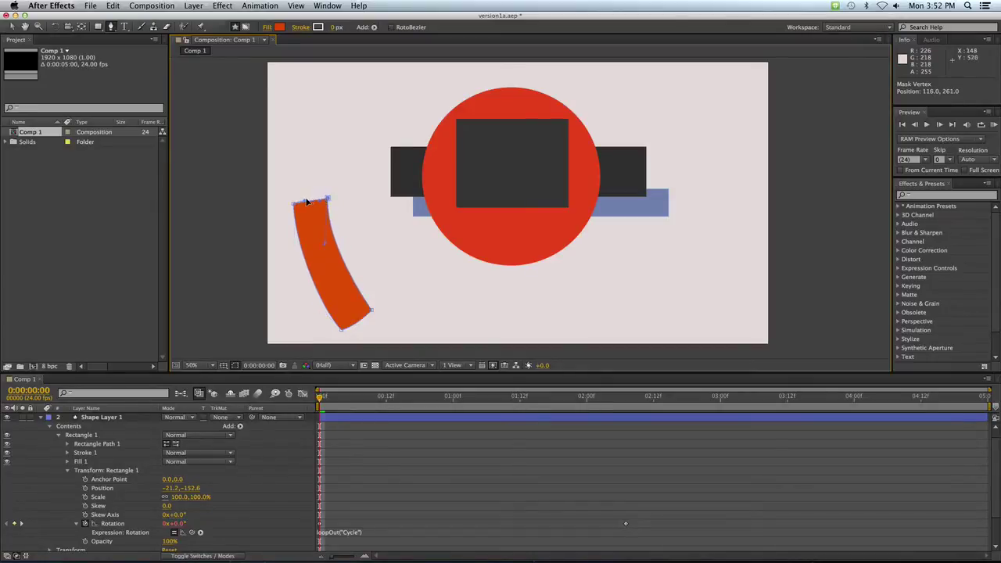
{"action": "left_click", "coordinate": [306, 203]}
{"action": "left_click_drag", "start_coordinate": [294, 204], "coordinate": [291, 206]}
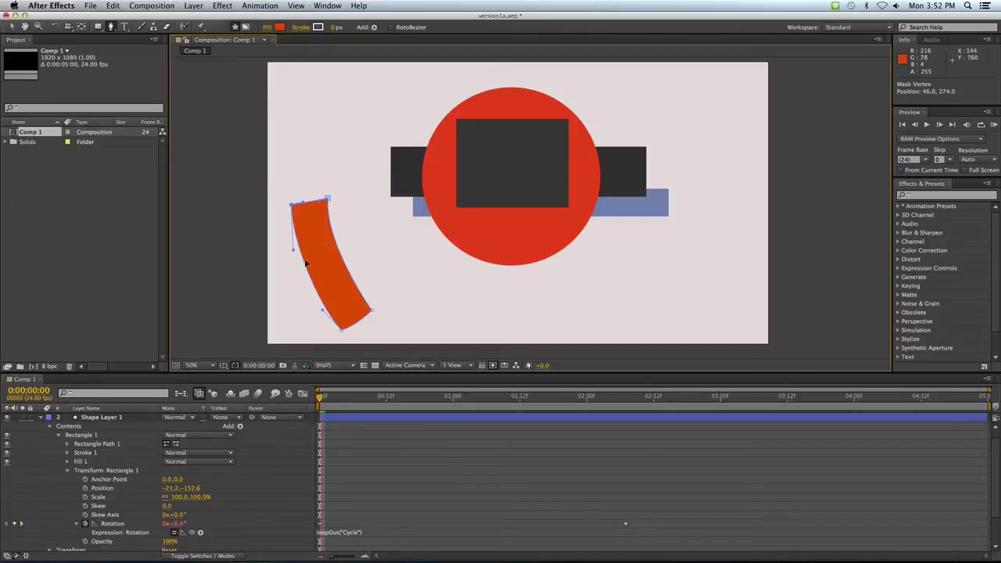
{"action": "key", "text": "super+Tab"}
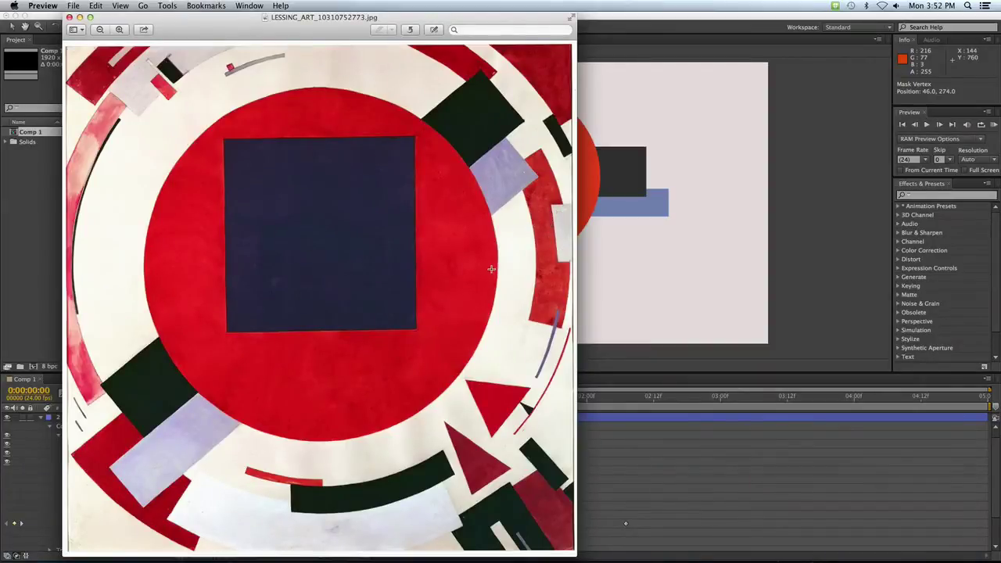
- Leave the LESSING_ART reference image and return to the After Effects composition
{"action": "key", "text": "super+Tab"}
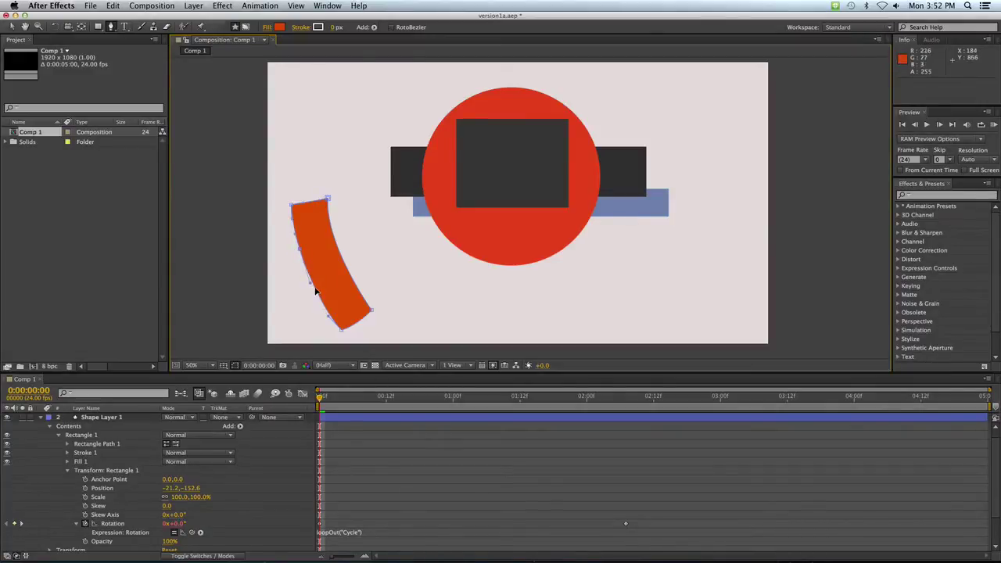
- Add points along the band's left edge and pull them inward into a stepped notch
{"action": "left_click", "coordinate": [301, 250]}
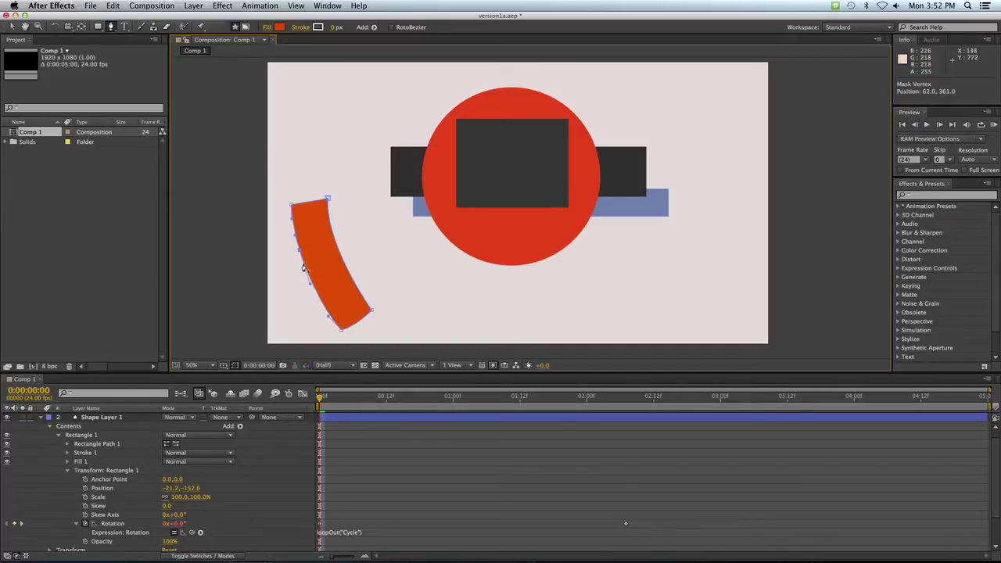
{"action": "left_click_drag", "start_coordinate": [304, 268], "coordinate": [308, 251]}
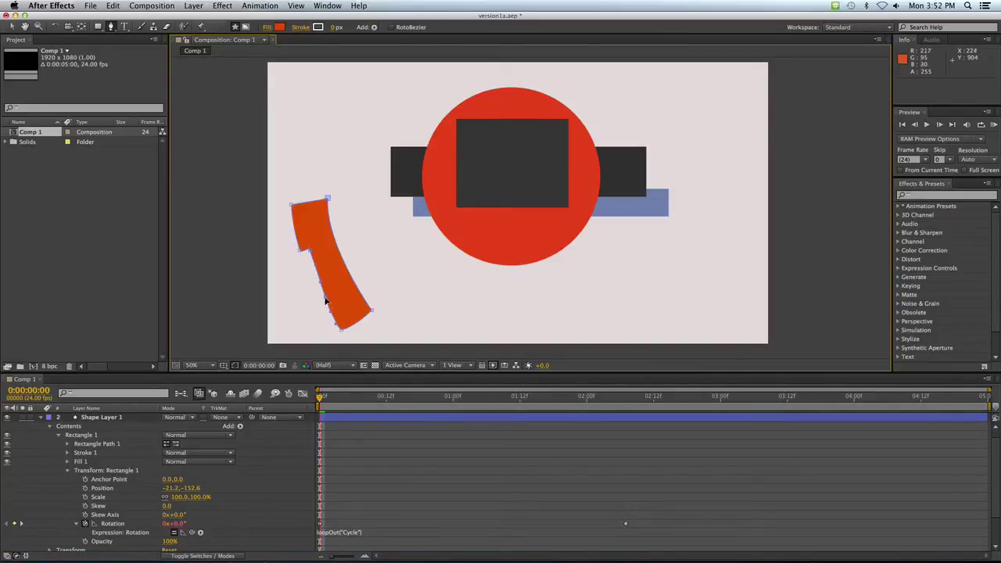
{"action": "left_click_drag", "start_coordinate": [325, 301], "coordinate": [318, 293]}
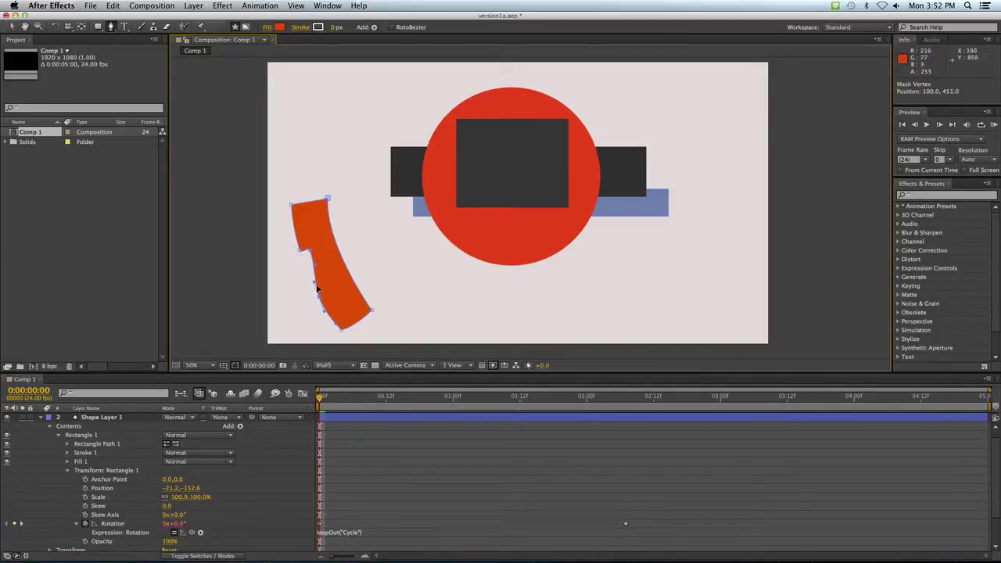
{"action": "mouse_move", "coordinate": [317, 289]}
{"action": "left_mouse_down"}
{"action": "mouse_move", "coordinate": [318, 279]}
{"action": "mouse_move", "coordinate": [321, 291]}
{"action": "left_mouse_up"}
- Zoom in on the notched band and smooth the curve at the lower notch
{"action": "key", "text": "period"}
{"action": "key", "text": "period"}
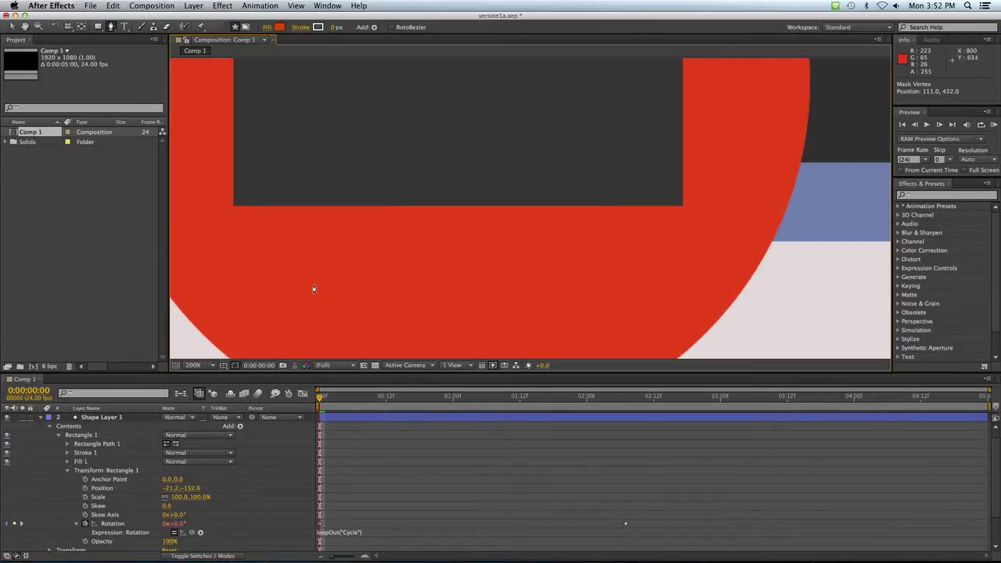
{"action": "key", "text": "super+space"}
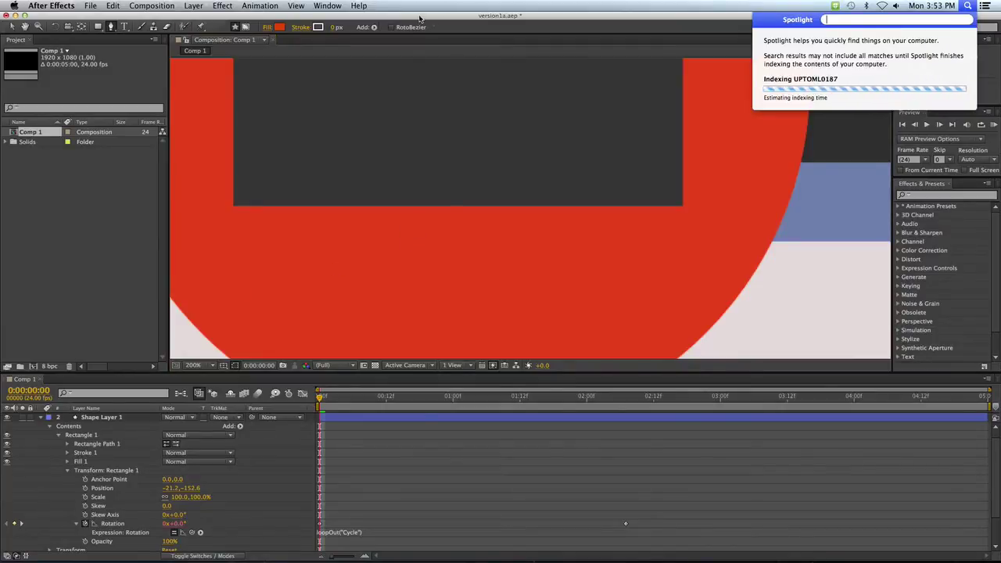
{"action": "left_click", "coordinate": [427, 17]}
{"action": "key", "text": "h"}
{"action": "left_click_drag", "start_coordinate": [269, 262], "coordinate": [532, 186]}
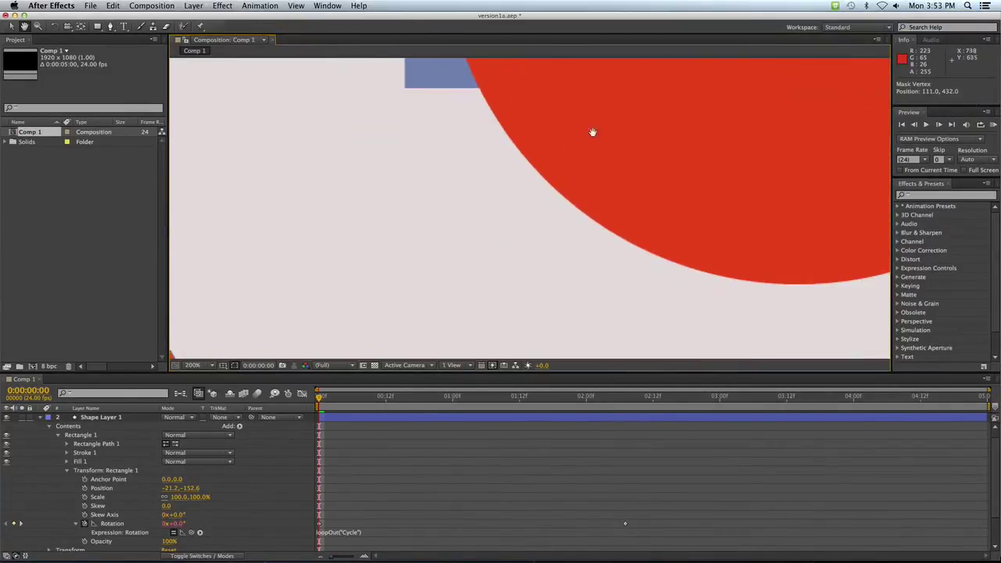
{"action": "left_click_drag", "start_coordinate": [383, 180], "coordinate": [570, 201]}
{"action": "key", "text": "g"}
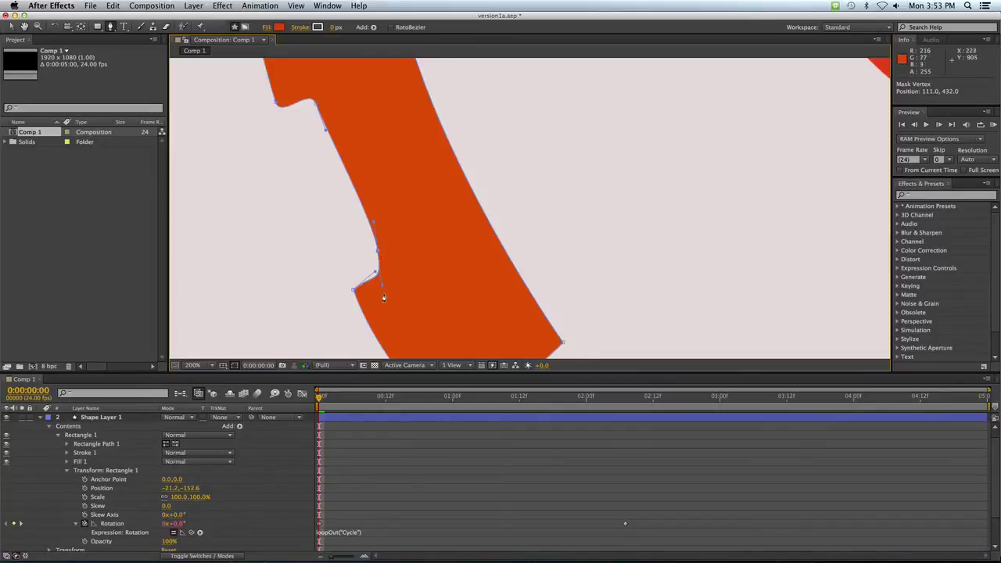
{"action": "mouse_move", "coordinate": [376, 272]}
{"action": "left_mouse_down"}
{"action": "mouse_move", "coordinate": [362, 261]}
{"action": "mouse_move", "coordinate": [342, 272]}
{"action": "left_mouse_up"}
- Make the upper notch a sharp corner and bow the left edge between the notches
{"action": "left_click", "coordinate": [316, 103]}
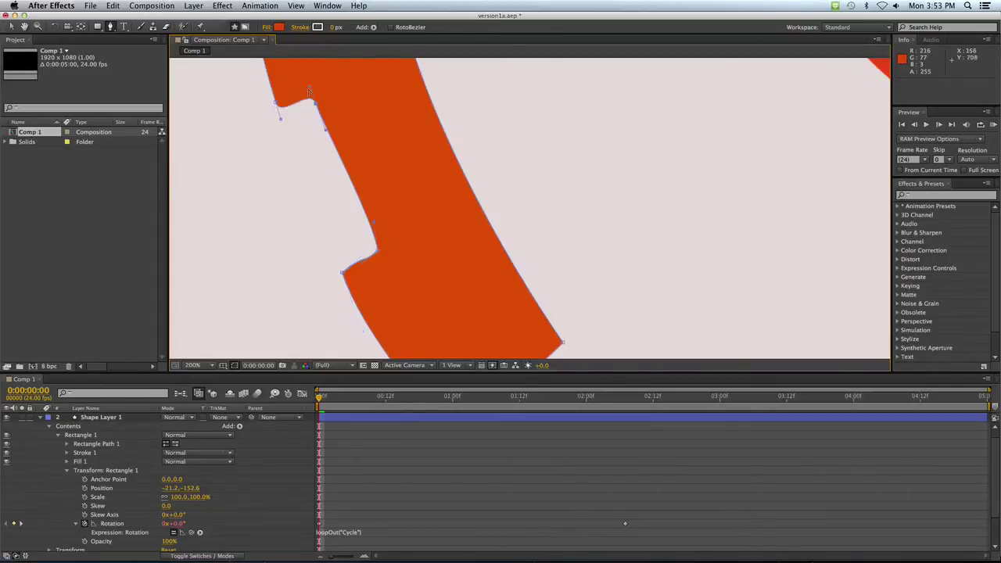
{"action": "left_click_drag", "start_coordinate": [297, 102], "coordinate": [277, 120]}
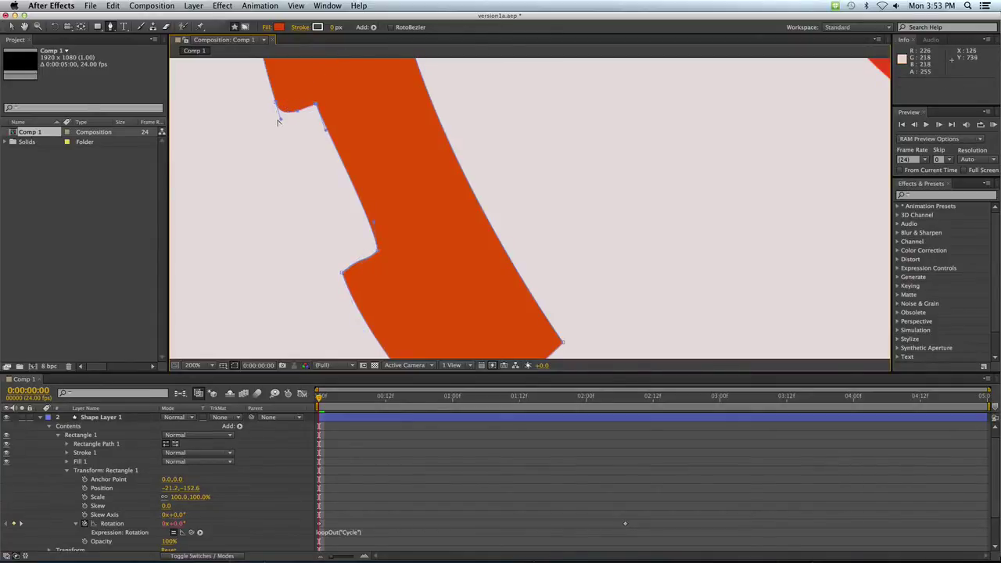
{"action": "left_click", "coordinate": [316, 103], "text": "alt"}
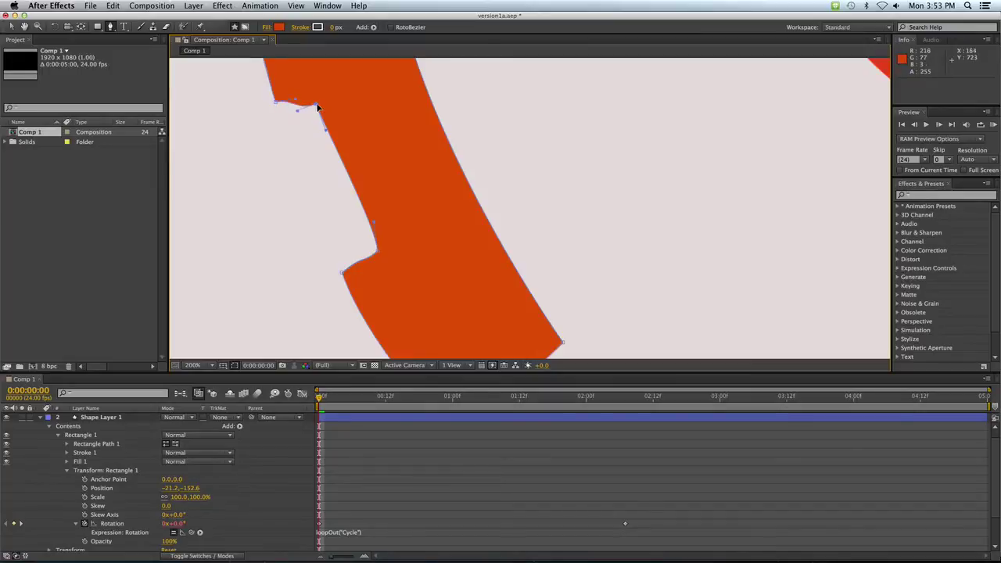
{"action": "left_click_drag", "start_coordinate": [315, 103], "coordinate": [308, 92]}
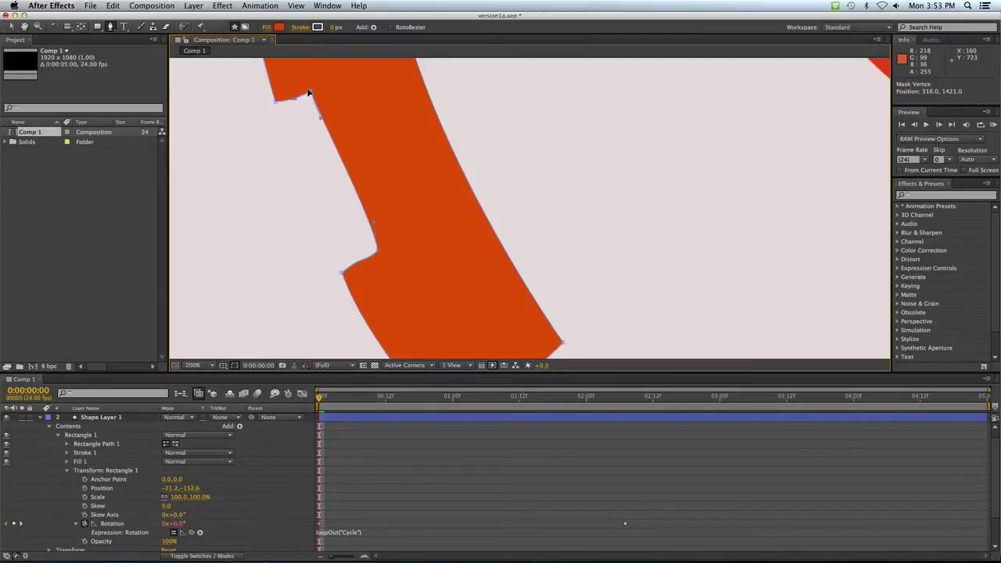
{"action": "left_click", "coordinate": [276, 104]}
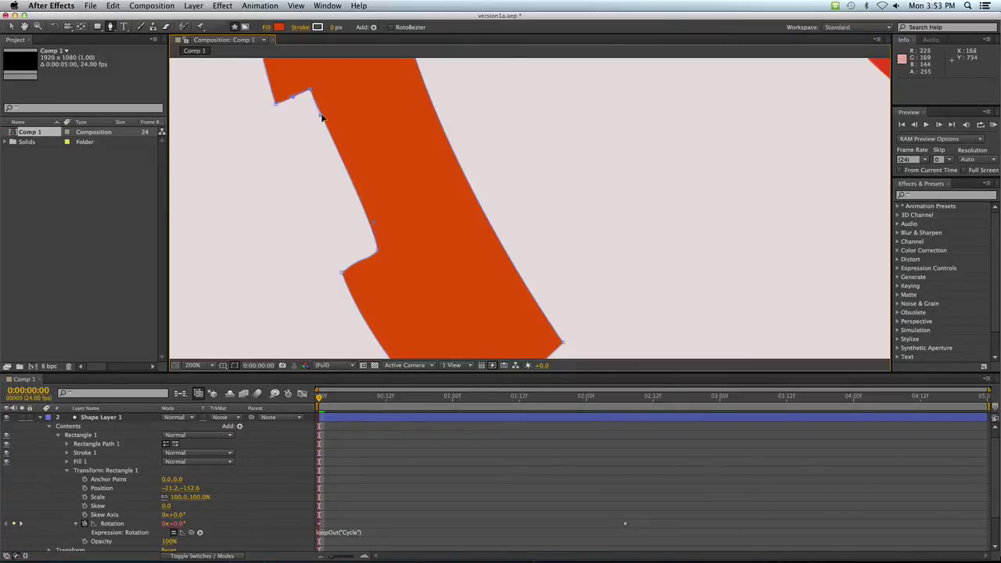
{"action": "left_click_drag", "start_coordinate": [319, 116], "coordinate": [314, 123]}
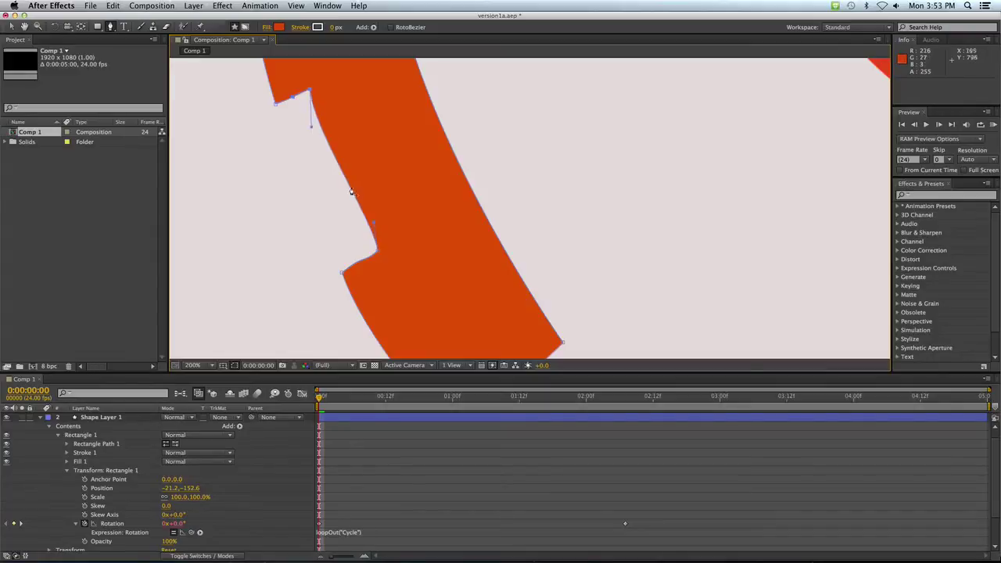
{"action": "left_click_drag", "start_coordinate": [372, 224], "coordinate": [360, 236]}
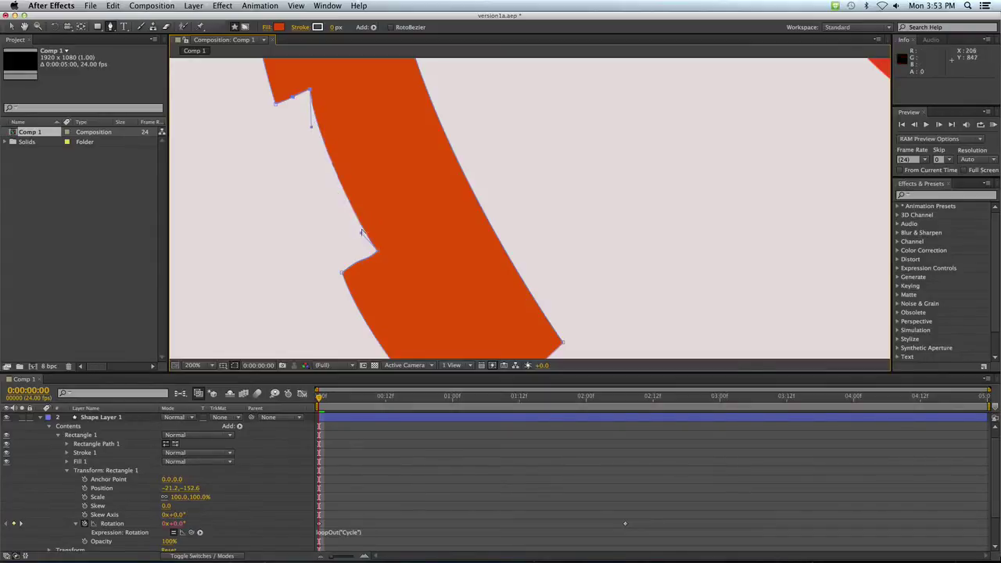
{"action": "left_click", "coordinate": [362, 258]}
- Zoom out to the whole composition and save the project
{"action": "key", "text": "comma"}
{"action": "key", "text": "comma"}
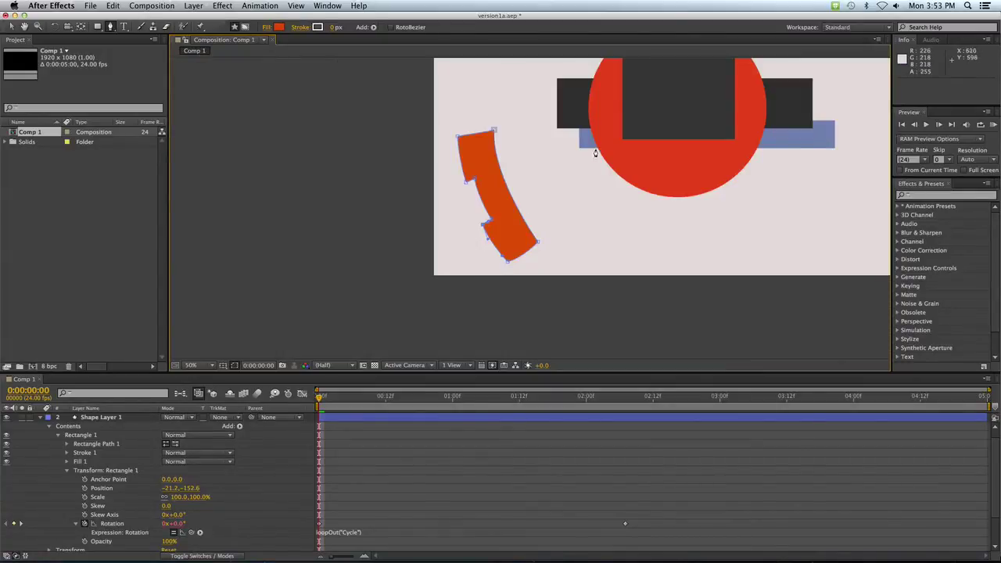
{"action": "key", "text": "h"}
{"action": "mouse_move", "coordinate": [594, 157]}
{"action": "left_mouse_down"}
{"action": "mouse_move", "coordinate": [518, 186]}
{"action": "mouse_move", "coordinate": [476, 220]}
{"action": "left_mouse_up"}
{"action": "key", "text": "g"}
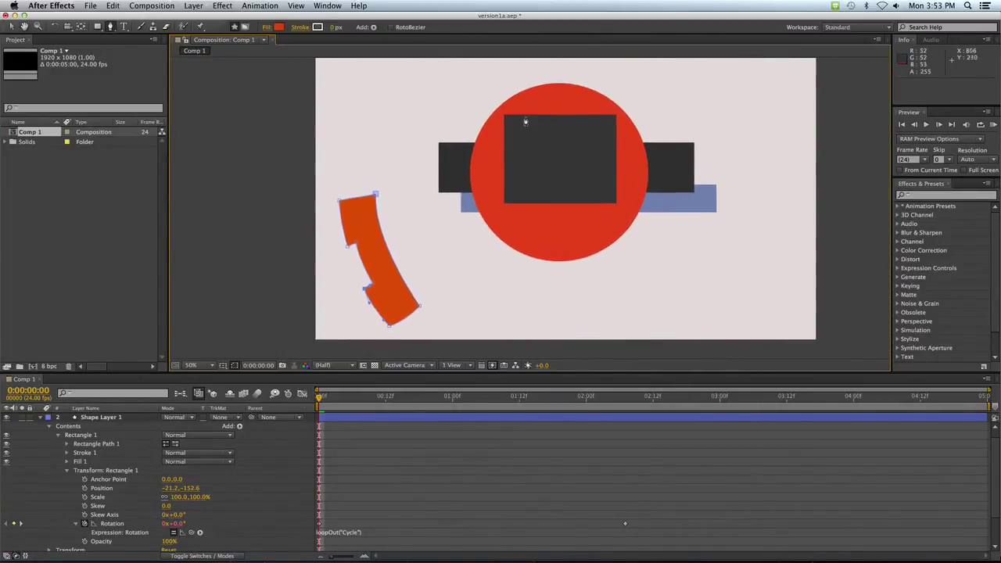
{"action": "key", "text": "super+s"}
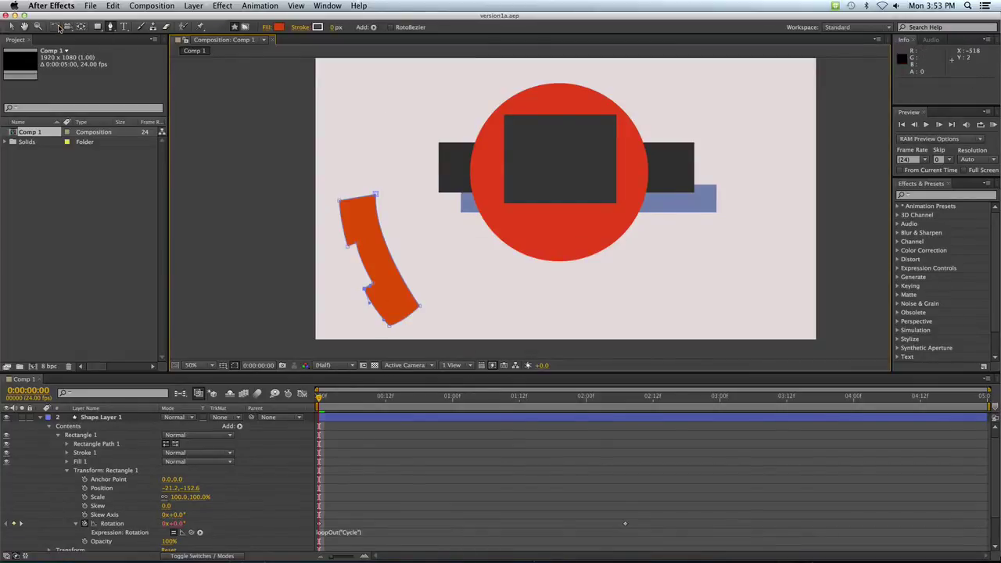
- Select the orange band's layer and move it slightly upward
{"action": "left_click", "coordinate": [10, 28]}
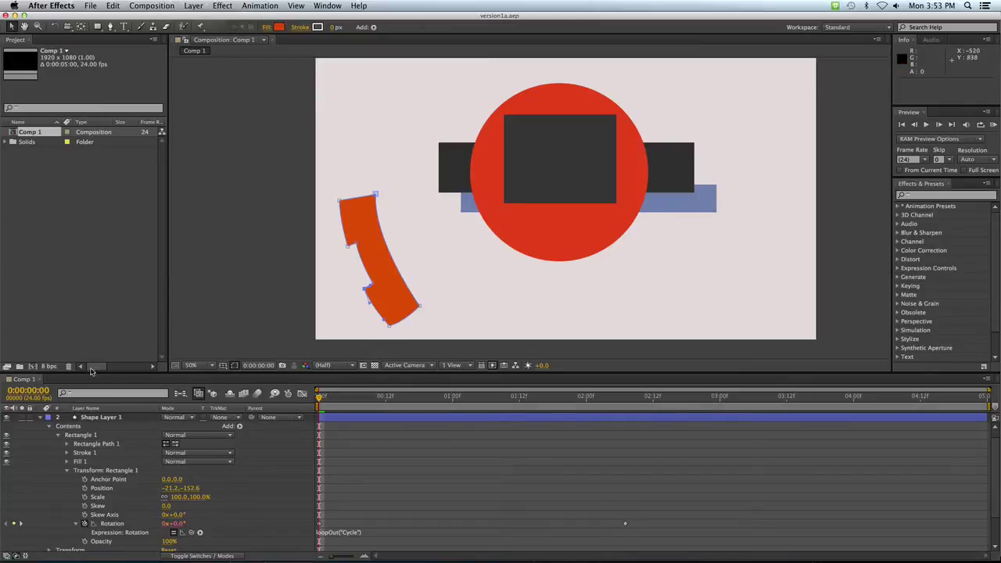
{"action": "left_click", "coordinate": [90, 417]}
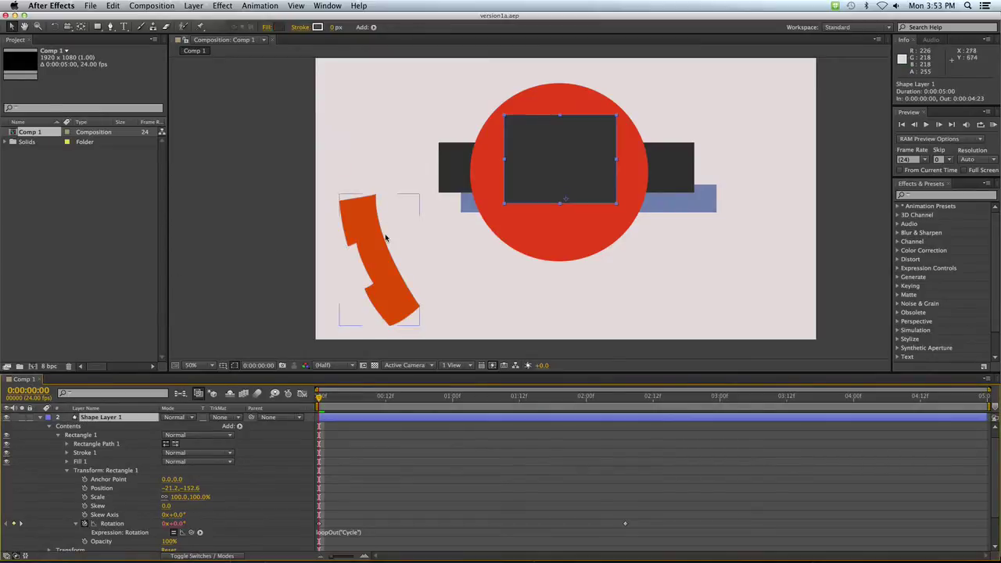
{"action": "left_click_drag", "start_coordinate": [375, 247], "coordinate": [372, 213]}
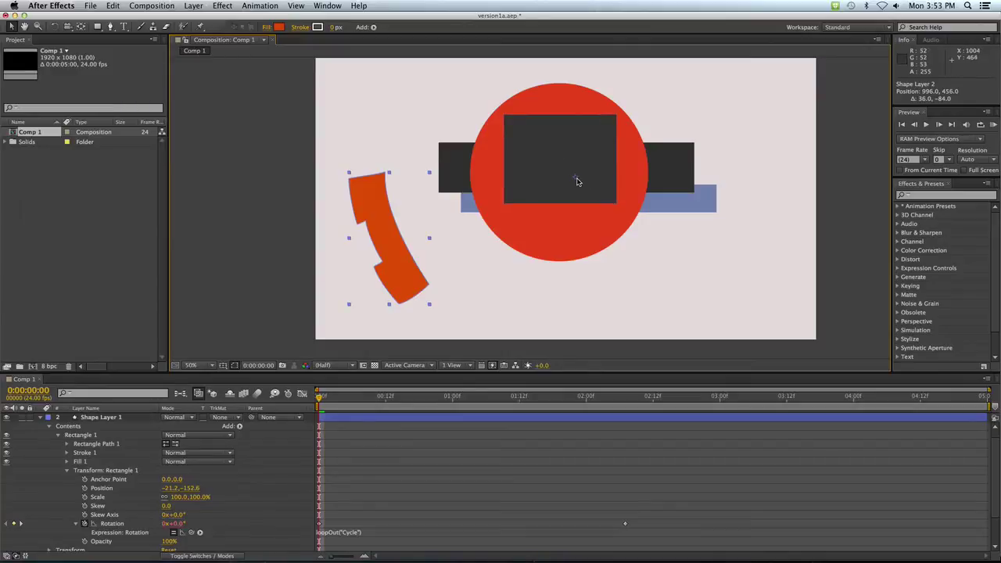
- Collapse and lock Shape Layer 1, then expand Shape Layer 2's Transform properties
{"action": "left_click", "coordinate": [60, 436]}
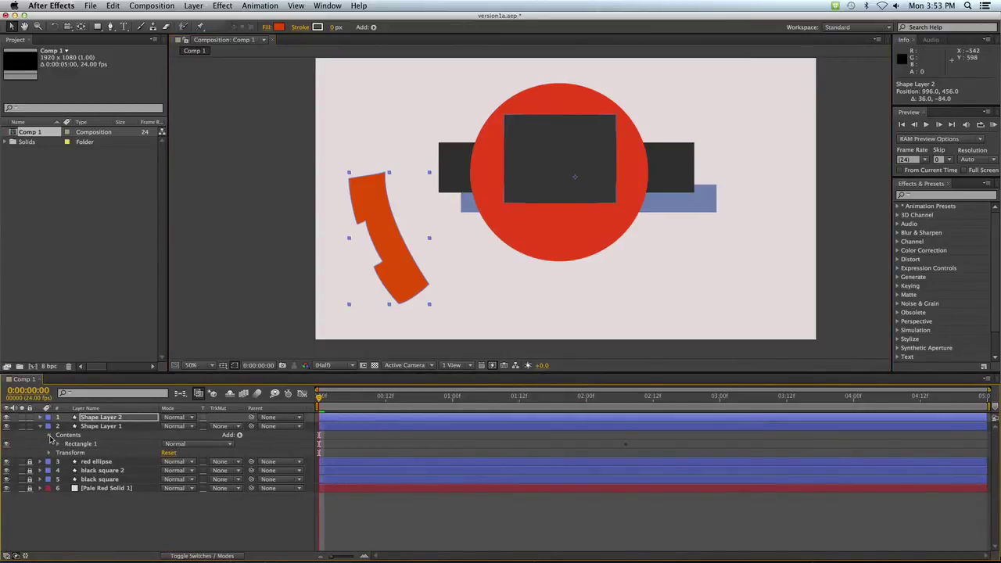
{"action": "left_click", "coordinate": [50, 435]}
{"action": "left_click", "coordinate": [40, 426]}
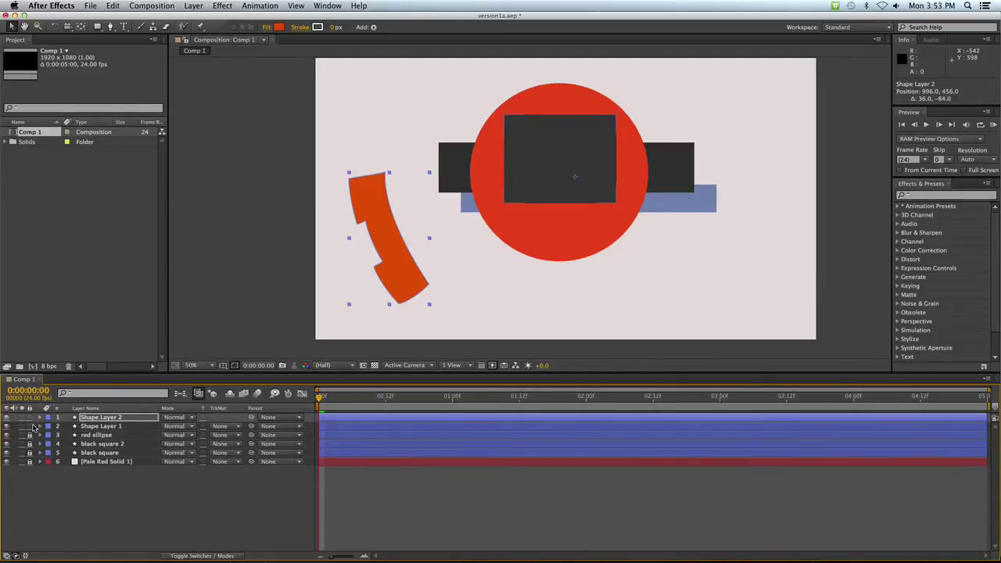
{"action": "left_click", "coordinate": [31, 426]}
{"action": "left_click", "coordinate": [106, 419]}
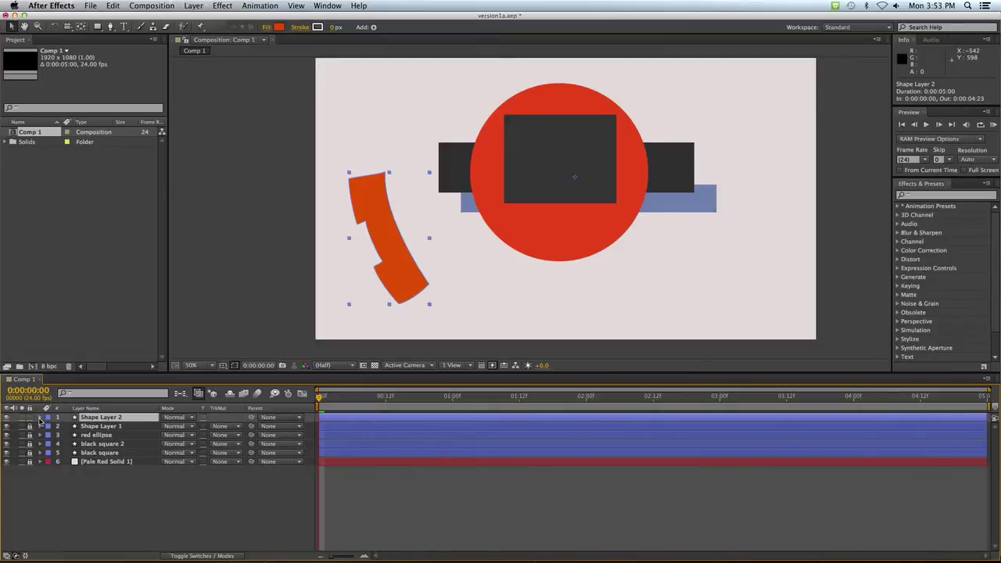
{"action": "left_click", "coordinate": [39, 418]}
{"action": "left_click", "coordinate": [50, 435]}
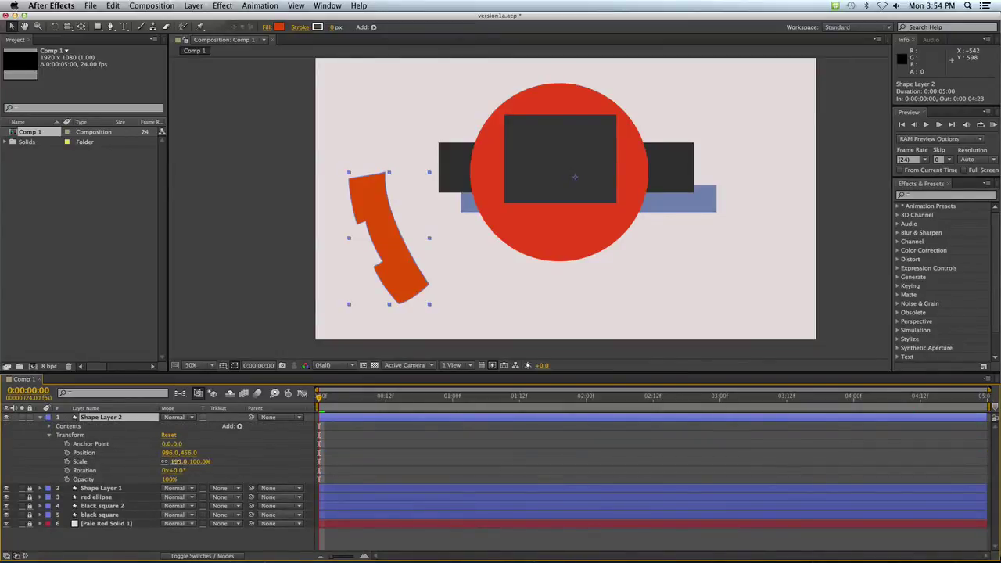
- Scale the orange arc to 64%, move it beside the circle and rotate it round
{"action": "left_click_drag", "start_coordinate": [177, 461], "coordinate": [161, 462]}
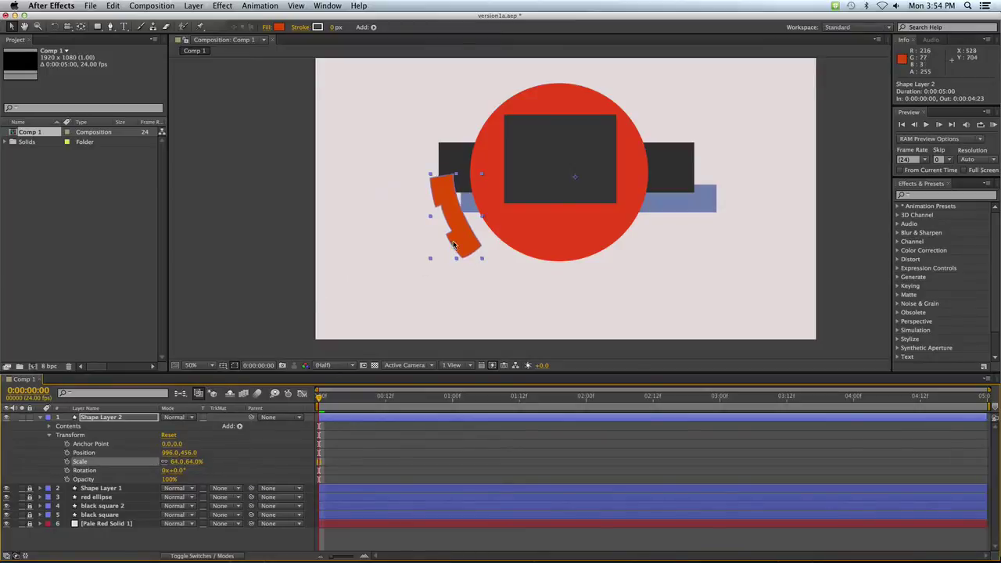
{"action": "mouse_move", "coordinate": [479, 226]}
{"action": "left_mouse_down"}
{"action": "mouse_move", "coordinate": [430, 259]}
{"action": "mouse_move", "coordinate": [441, 253]}
{"action": "left_mouse_up"}
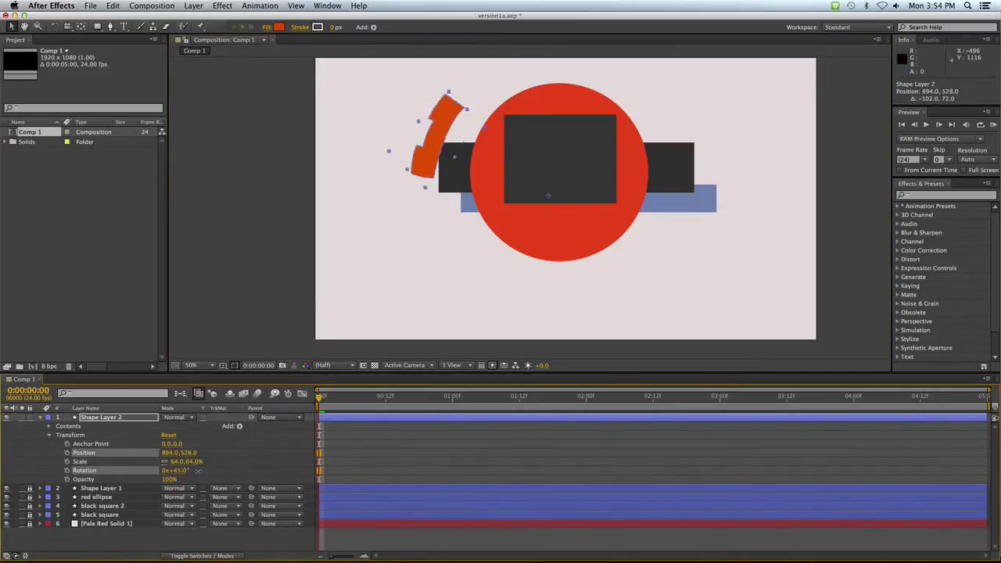
{"action": "left_click_drag", "start_coordinate": [173, 471], "coordinate": [2, 473]}
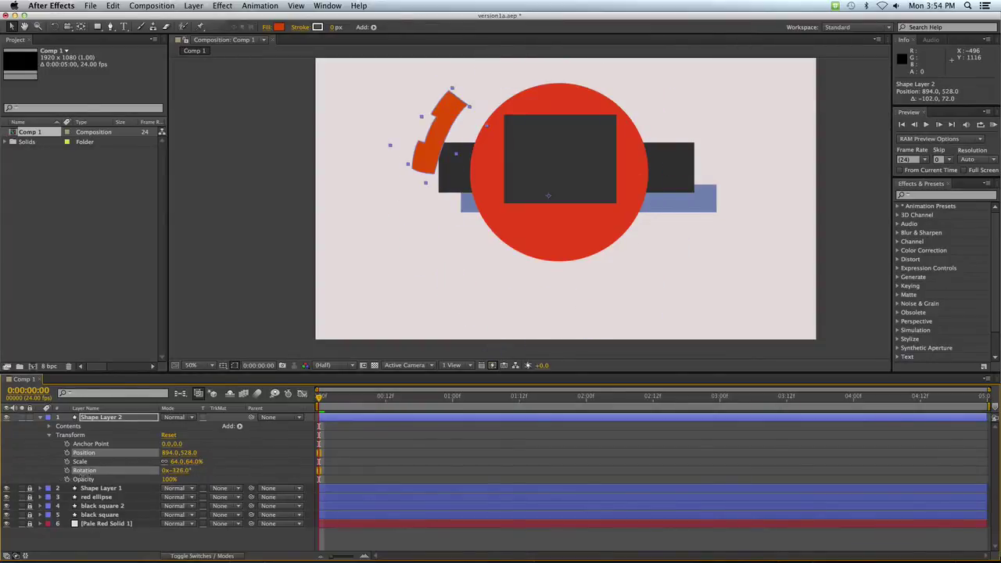
{"action": "mouse_move", "coordinate": [84, 475]}
{"action": "left_mouse_down"}
{"action": "mouse_move", "coordinate": [205, 475]}
{"action": "mouse_move", "coordinate": [102, 487]}
{"action": "left_mouse_up"}
{"action": "left_click_drag", "start_coordinate": [176, 470], "coordinate": [11, 482]}
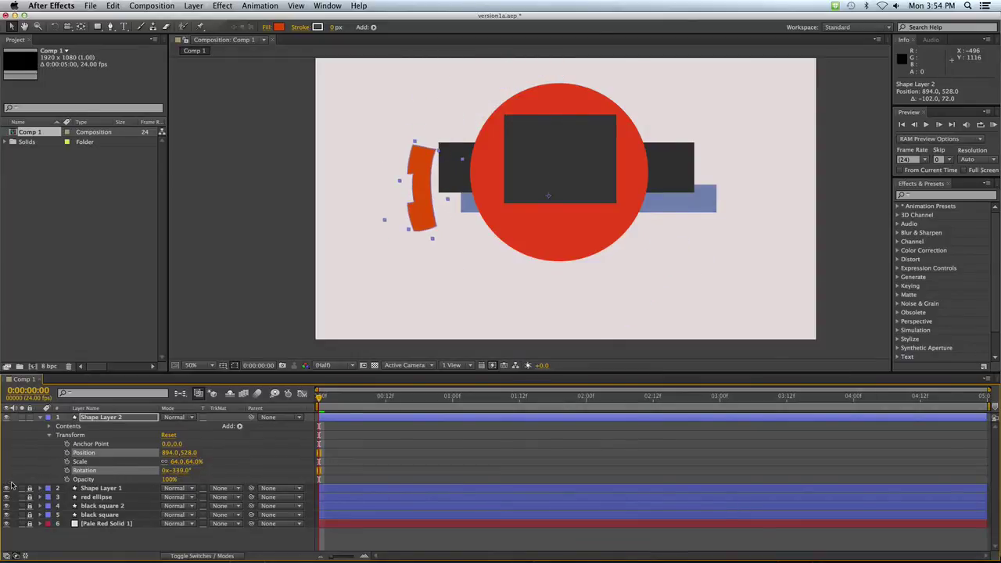
- Offset Shape Layer 2's anchor point to 88,-98
{"action": "left_click", "coordinate": [86, 470]}
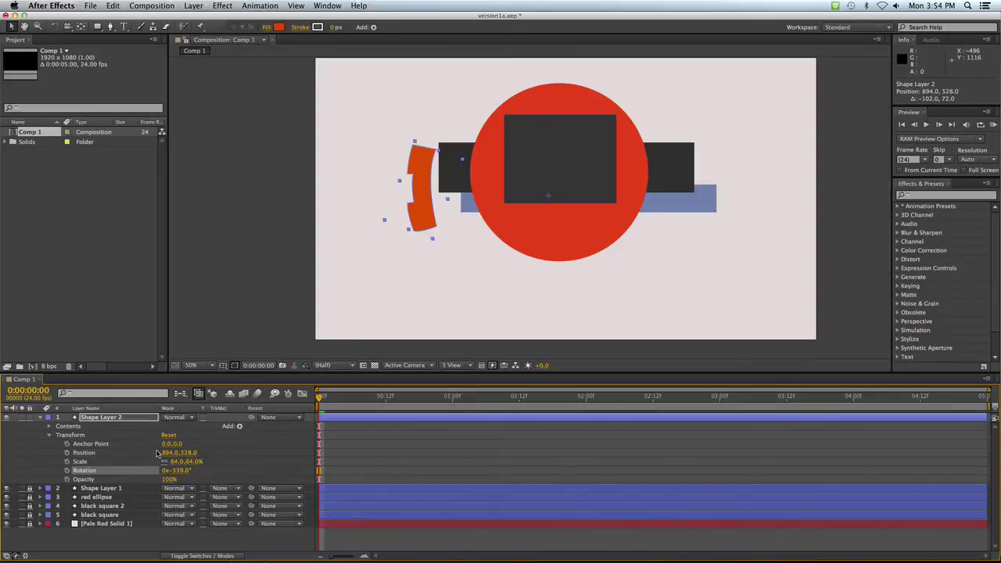
{"action": "left_click_drag", "start_coordinate": [164, 444], "coordinate": [216, 448]}
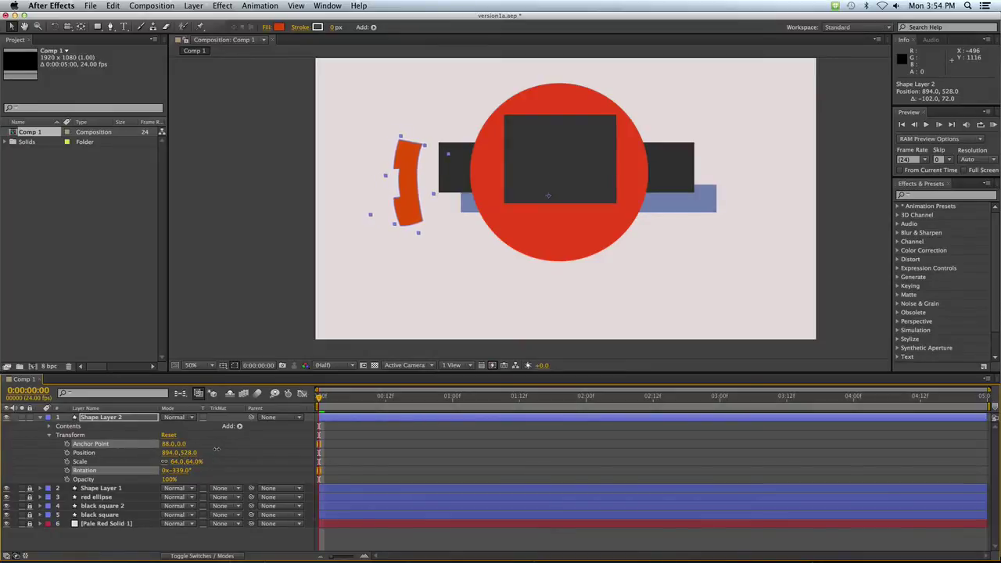
{"action": "left_click", "coordinate": [189, 468]}
{"action": "left_click_drag", "start_coordinate": [180, 443], "coordinate": [151, 455]}
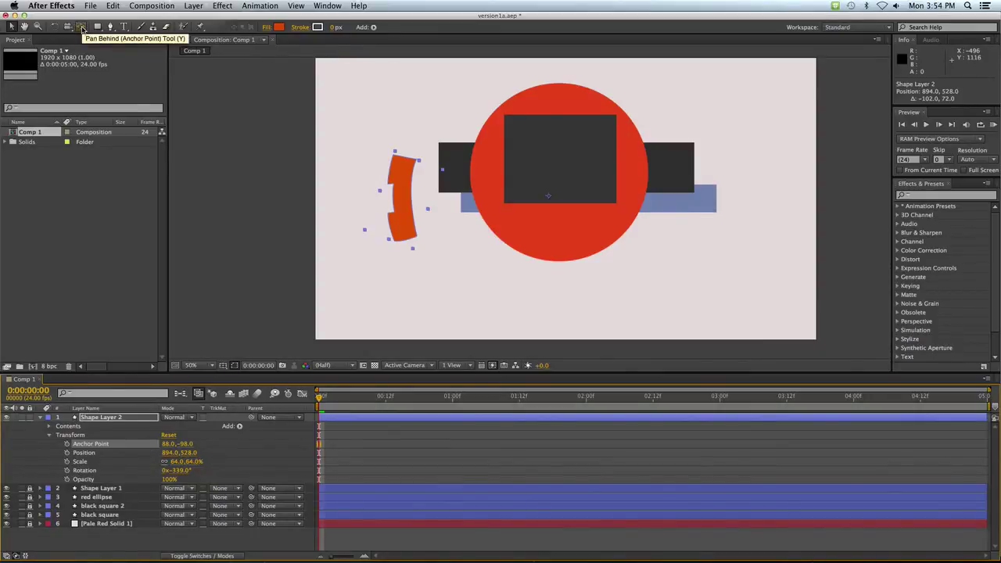
- Move the arc's anchor point onto the red circle's centre and test the pivot by rotating
{"action": "left_click", "coordinate": [82, 28]}
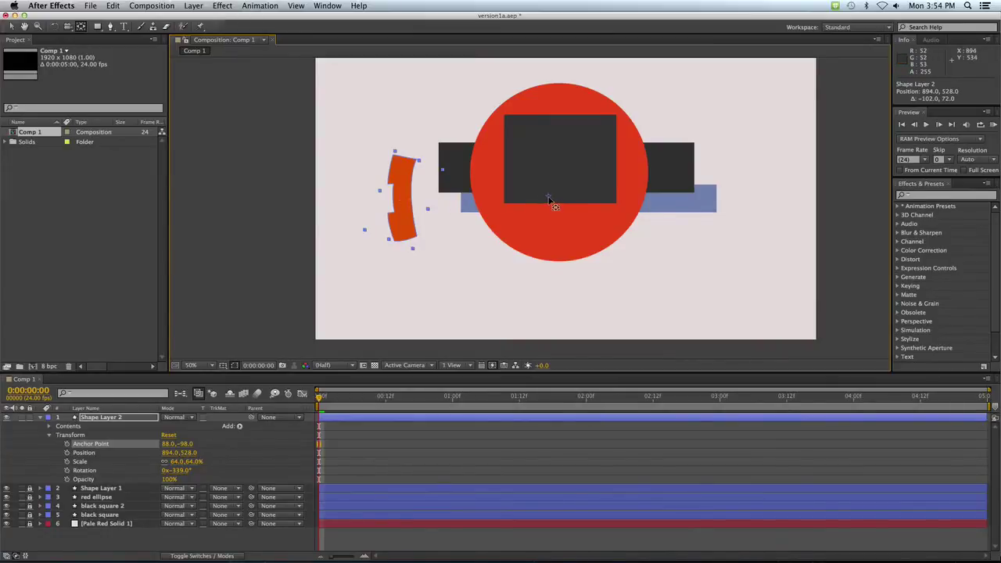
{"action": "mouse_move", "coordinate": [545, 205]}
{"action": "left_mouse_down"}
{"action": "mouse_move", "coordinate": [523, 222]}
{"action": "mouse_move", "coordinate": [542, 212]}
{"action": "left_mouse_up"}
{"action": "key", "text": "v"}
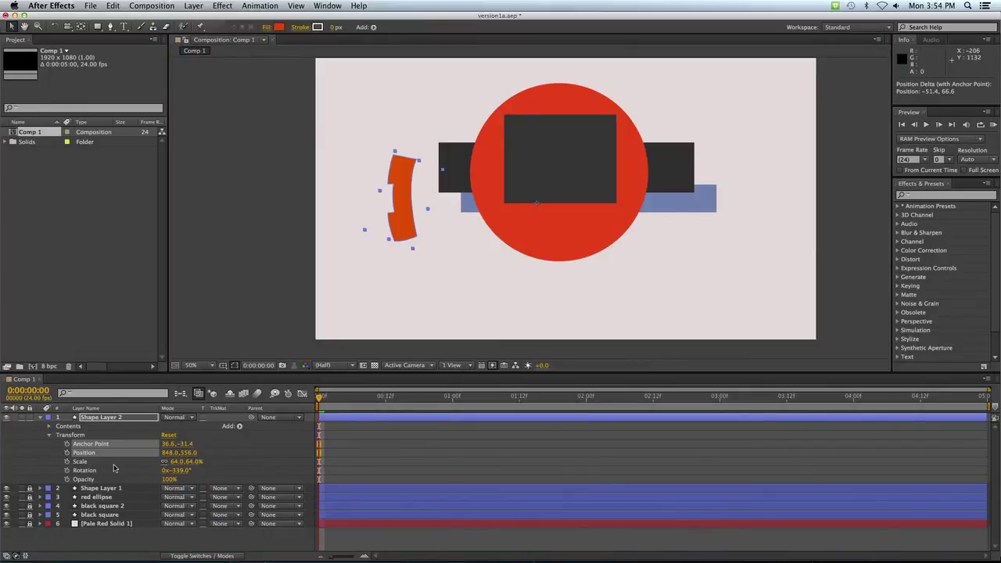
{"action": "mouse_move", "coordinate": [176, 475]}
{"action": "left_mouse_down"}
{"action": "mouse_move", "coordinate": [339, 473]}
{"action": "mouse_move", "coordinate": [247, 455]}
{"action": "left_mouse_up"}
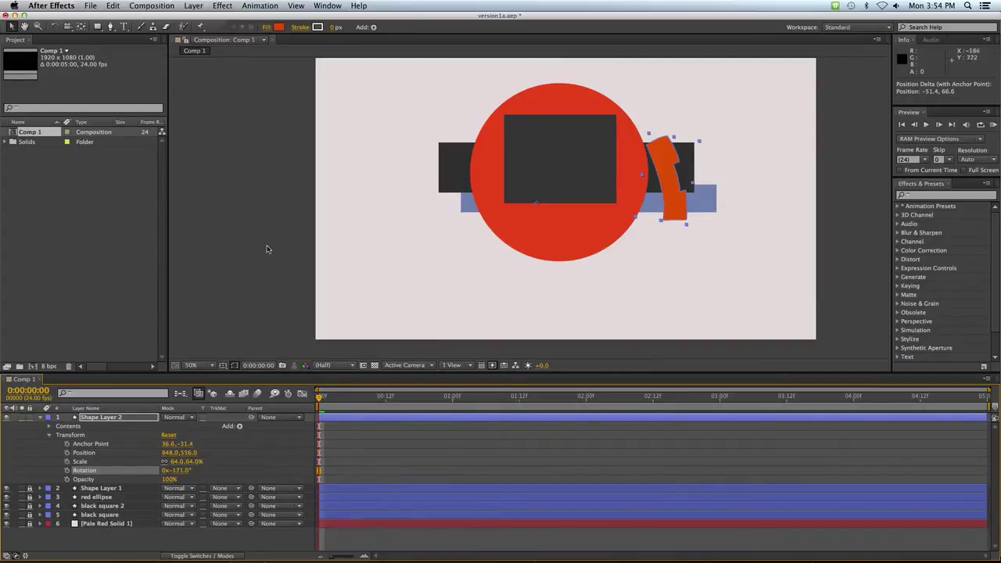
- Reset the arc's rotation to 0°, check the reference, and place it beside the circle
{"action": "left_click", "coordinate": [176, 470]}
{"action": "type", "text": "0"}
{"action": "key", "text": "Return"}
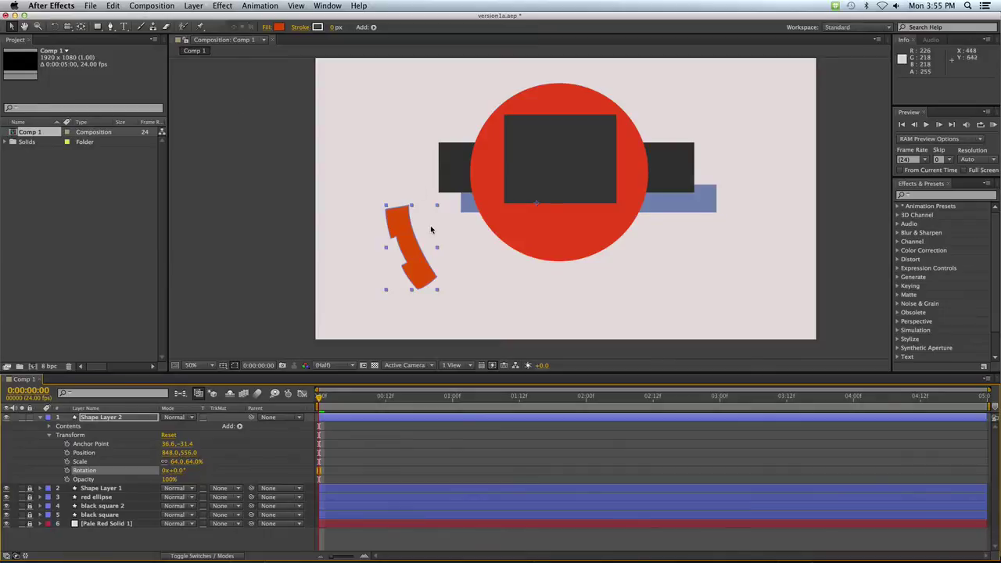
{"action": "key", "text": "super+Tab"}
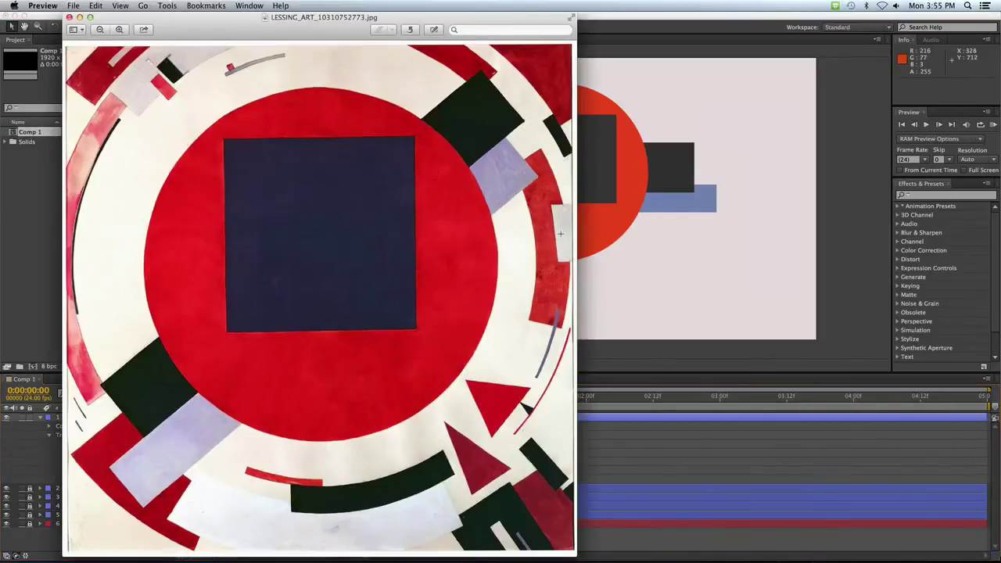
{"action": "key", "text": "super+Tab"}
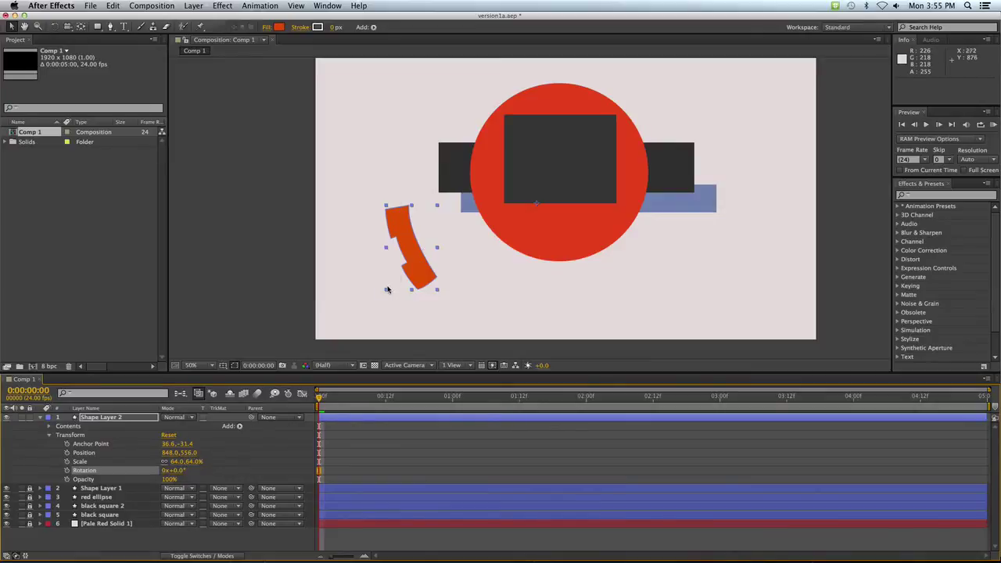
{"action": "left_click_drag", "start_coordinate": [414, 266], "coordinate": [398, 256]}
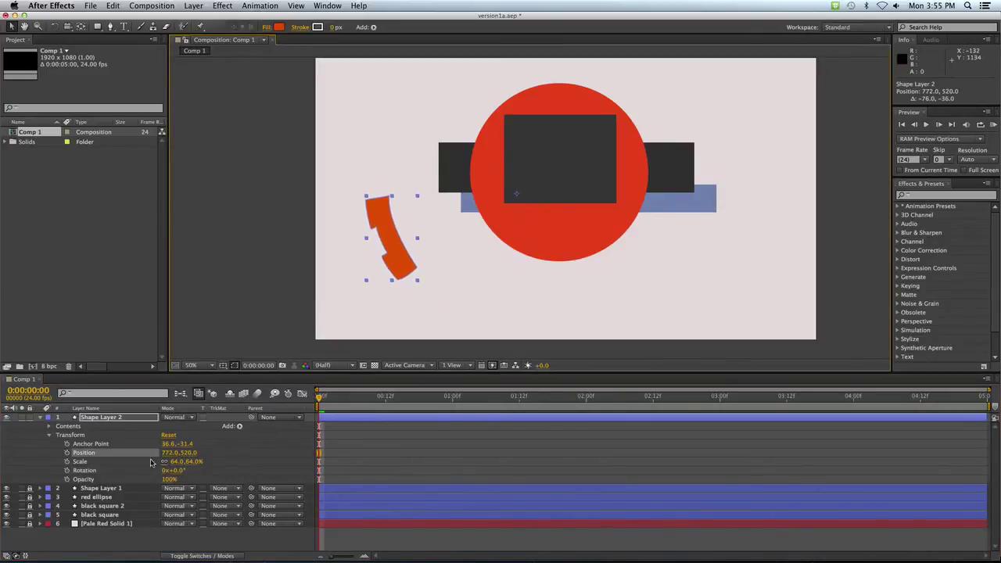
- Keyframe Rotation at 0° and set one full revolution at 0:00:02:13
{"action": "left_click", "coordinate": [66, 470]}
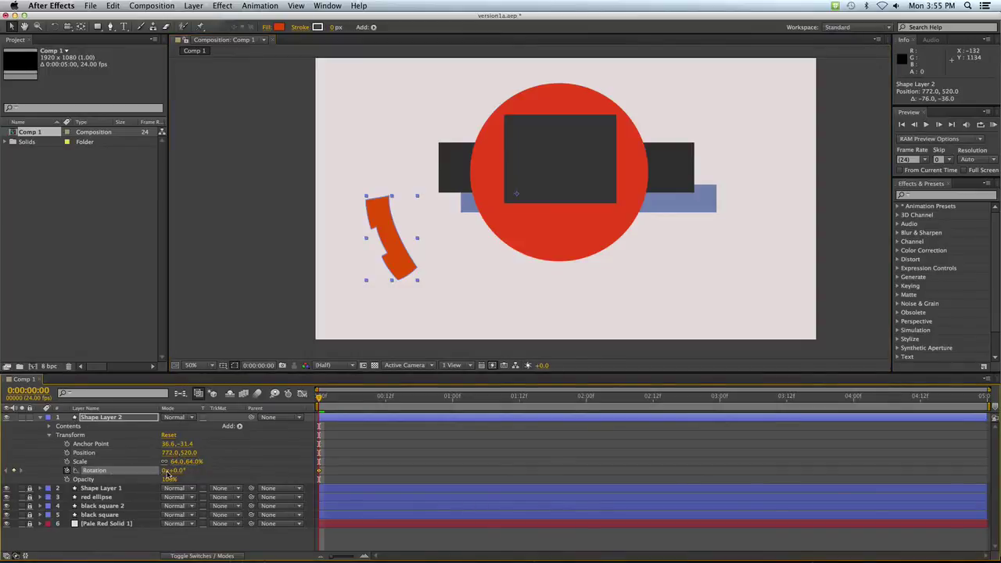
{"action": "left_click_drag", "start_coordinate": [319, 400], "coordinate": [662, 409]}
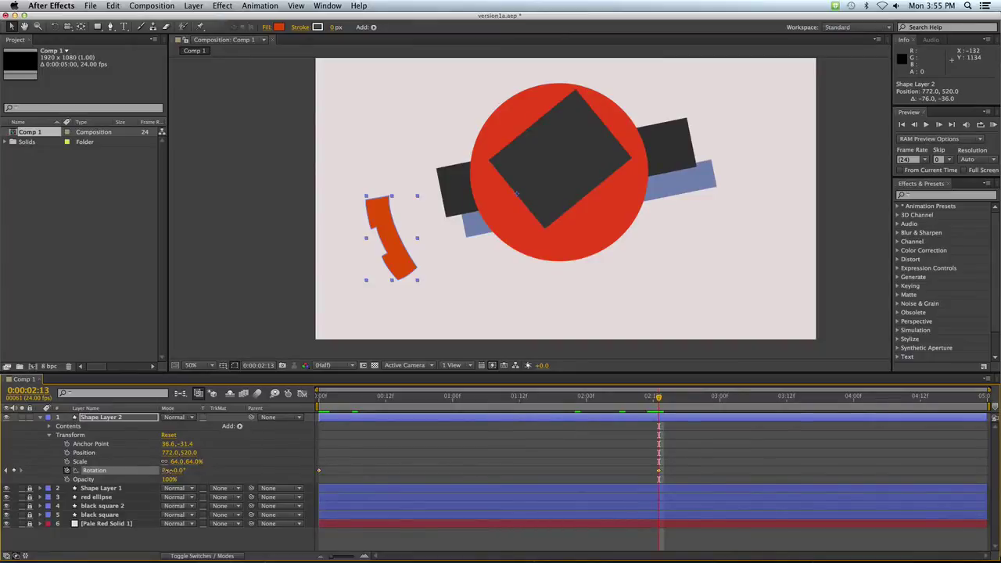
{"action": "left_click", "coordinate": [166, 470]}
{"action": "type", "text": "0"}
{"action": "key", "text": "Return"}
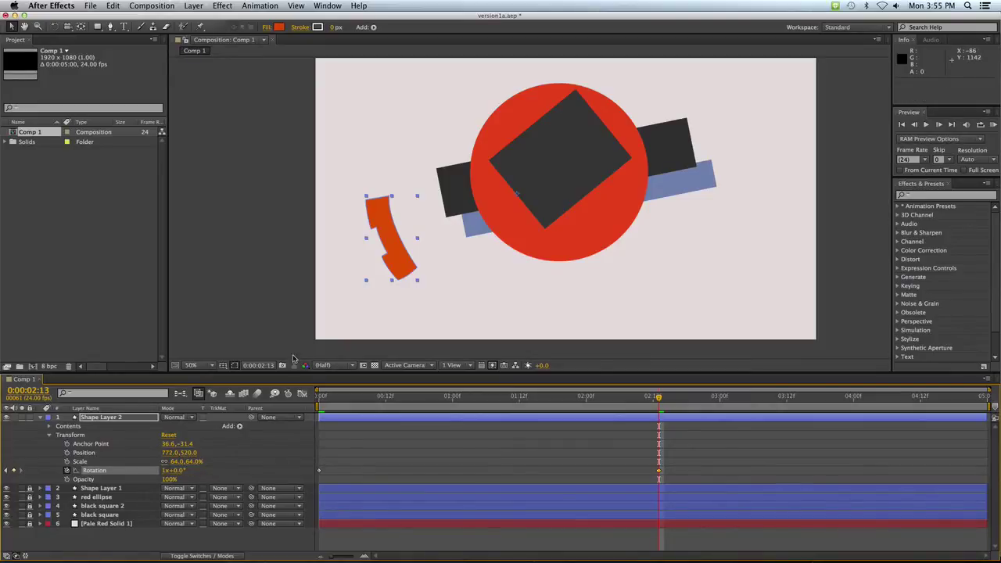
- Preview the spin and add an expression to the Rotation property
{"action": "key", "text": "space"}
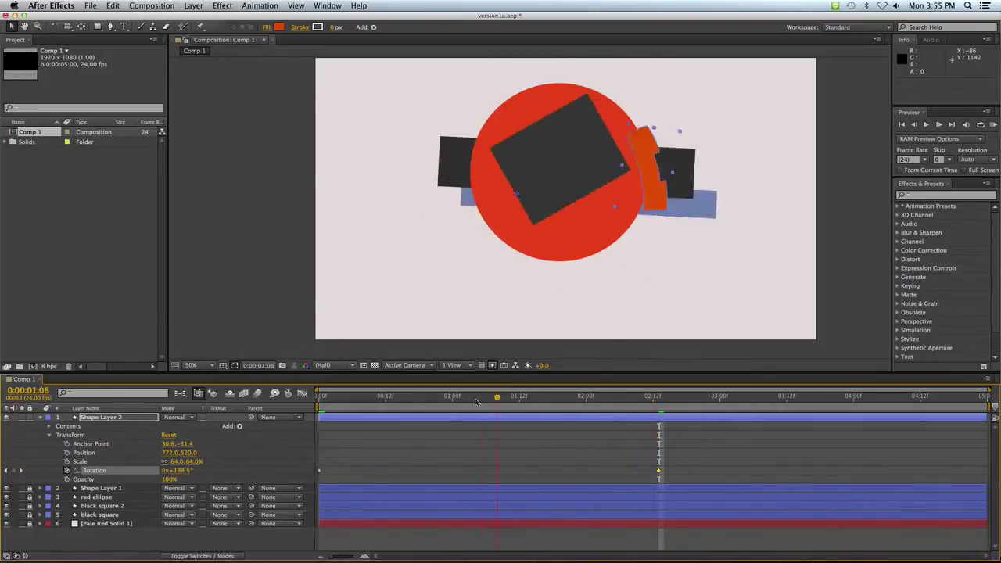
{"action": "mouse_move", "coordinate": [320, 407]}
{"action": "left_mouse_down"}
{"action": "mouse_move", "coordinate": [682, 408]}
{"action": "mouse_move", "coordinate": [496, 408]}
{"action": "left_mouse_up"}
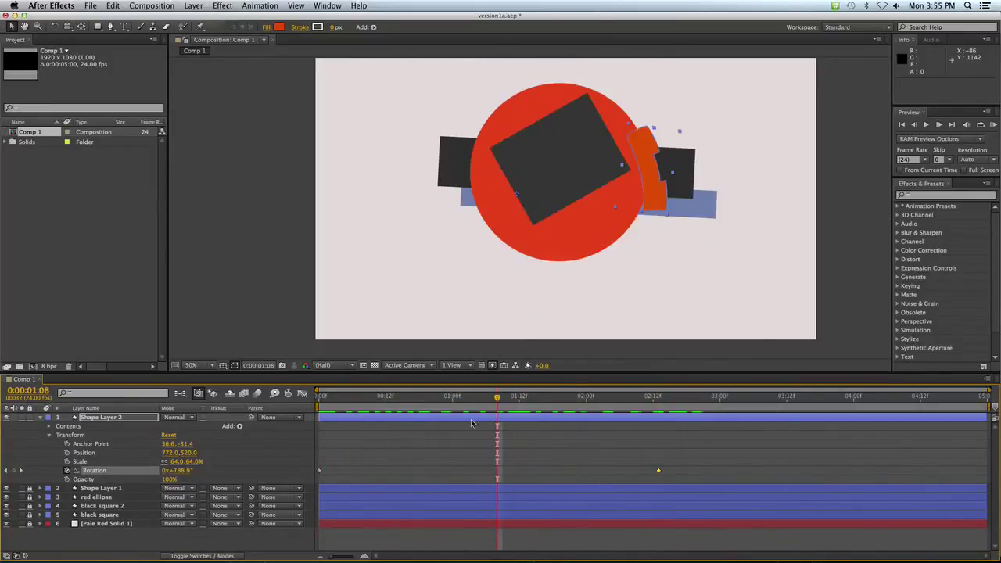
{"action": "left_click", "coordinate": [259, 6]}
{"action": "left_click", "coordinate": [286, 155]}
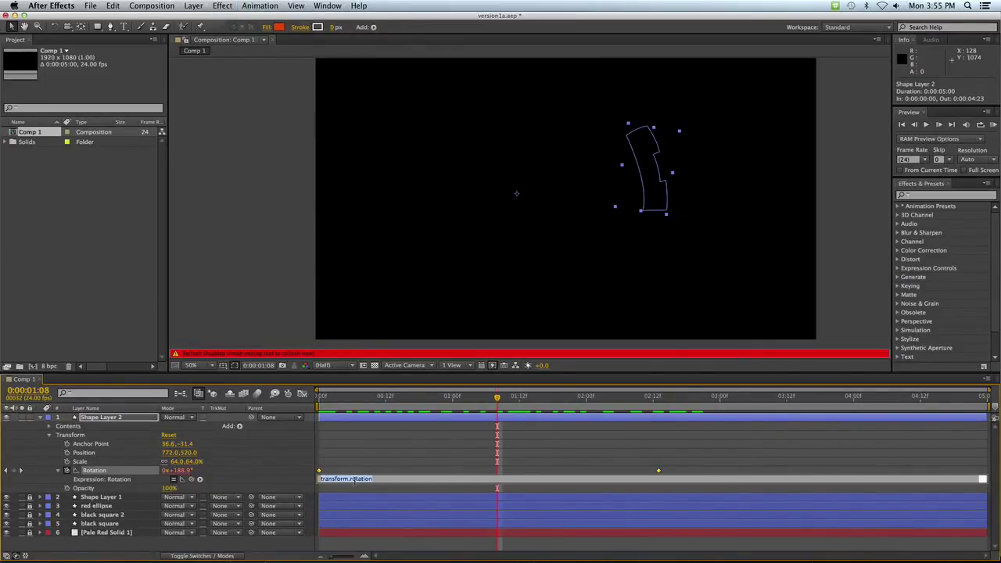
- Replace the Rotation expression with loopOut("Cycle") and preview the repeating spin
{"action": "key", "text": "BackSpace"}
{"action": "type", "text": "loopOut(\"Cycle\")"}
{"action": "left_click", "coordinate": [287, 479]}
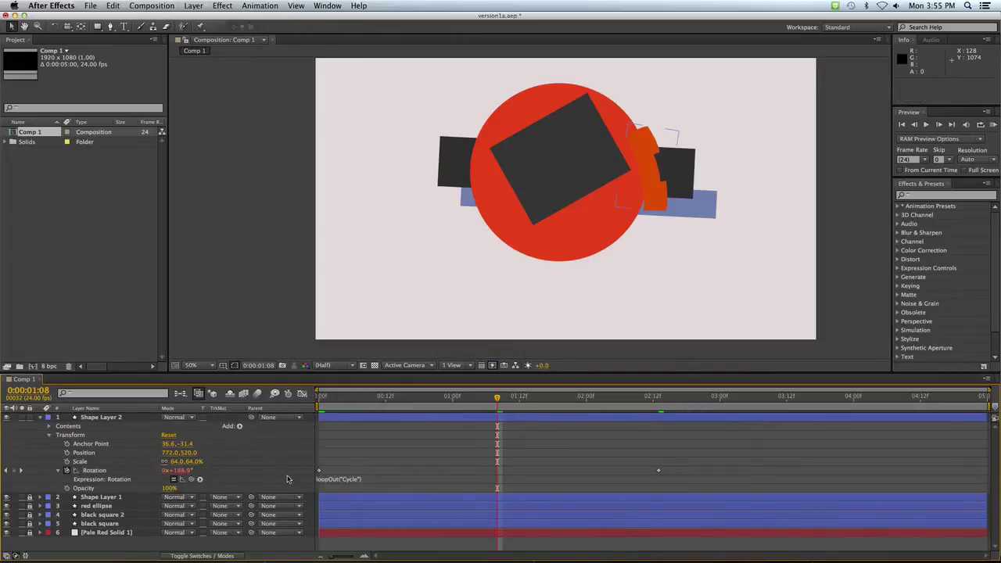
{"action": "key", "text": "space"}
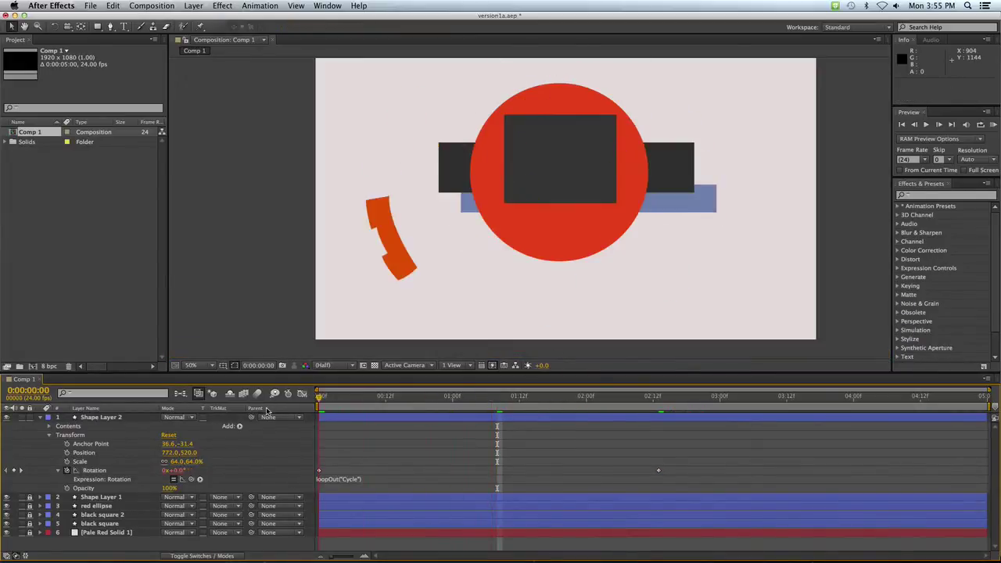
{"action": "key", "text": "space"}
- Move the orange arc up and right to position 948,456 and scrub the motion
{"action": "left_click", "coordinate": [391, 226]}
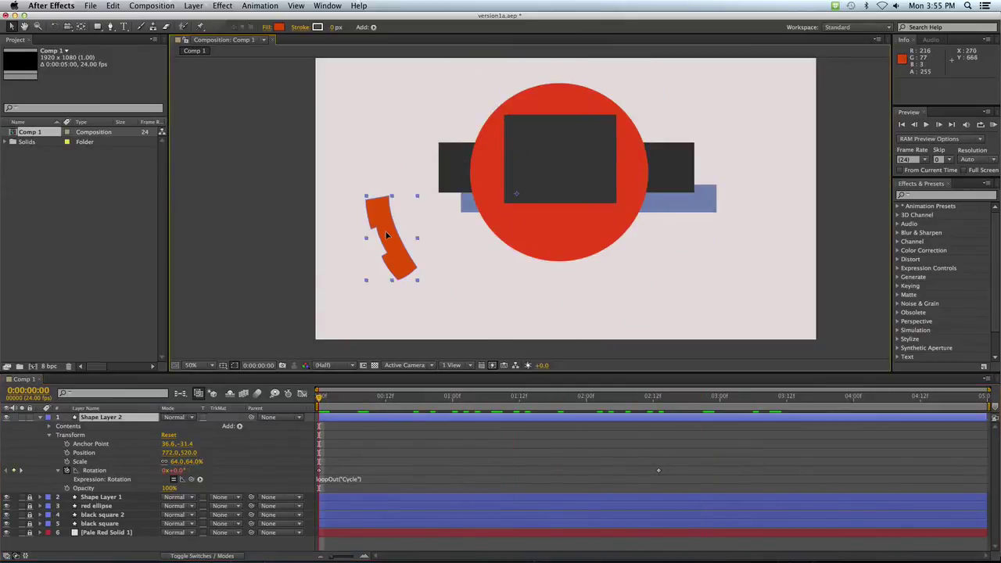
{"action": "left_click_drag", "start_coordinate": [386, 236], "coordinate": [432, 220]}
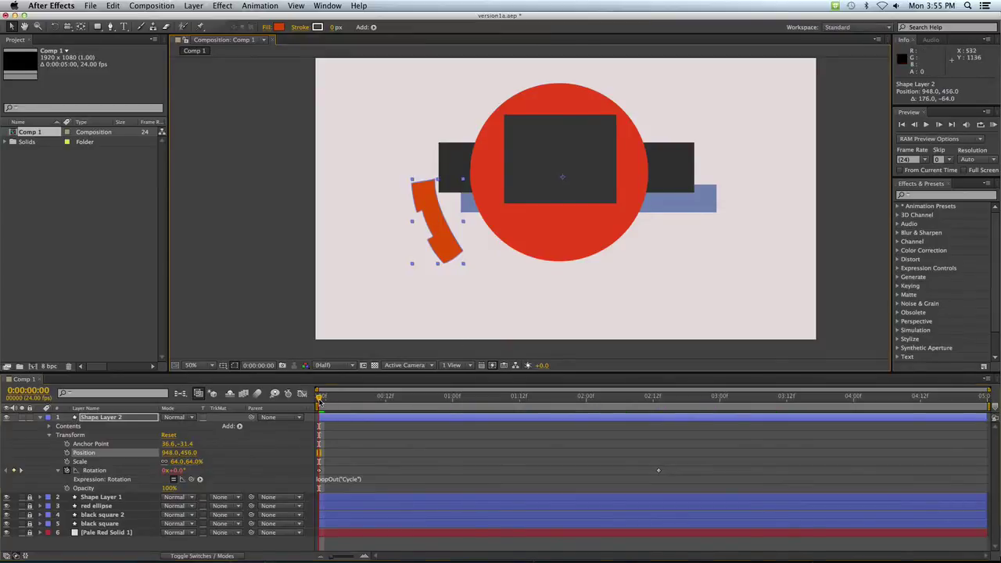
{"action": "mouse_move", "coordinate": [319, 401]}
{"action": "left_mouse_down"}
{"action": "mouse_move", "coordinate": [801, 379]}
{"action": "mouse_move", "coordinate": [836, 415]}
{"action": "mouse_move", "coordinate": [814, 418]}
{"action": "left_mouse_up"}
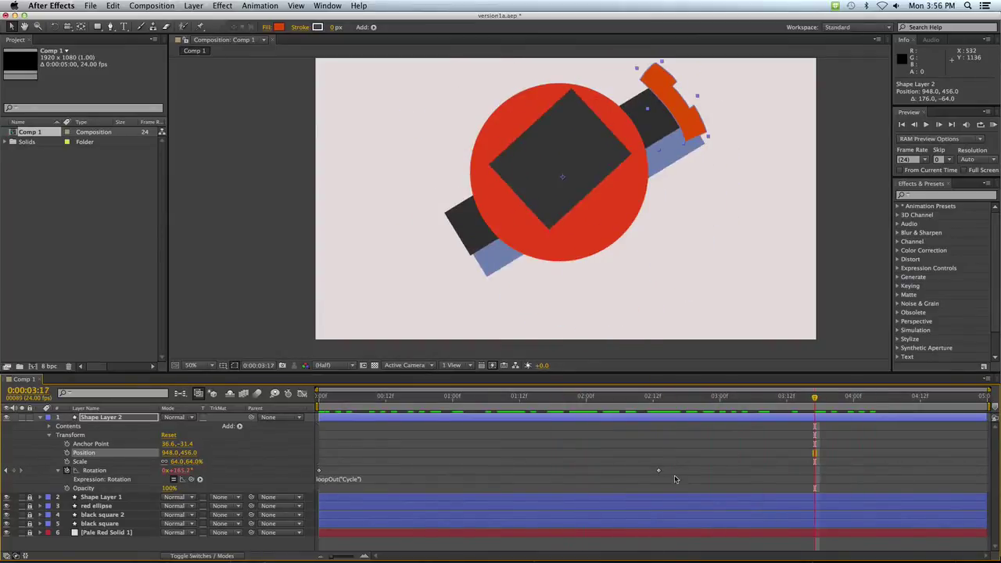
- Shift the end Rotation keyframe to 0:00:03:20, preview the slower spin and compare with the reference
{"action": "left_click_drag", "start_coordinate": [658, 472], "coordinate": [831, 470]}
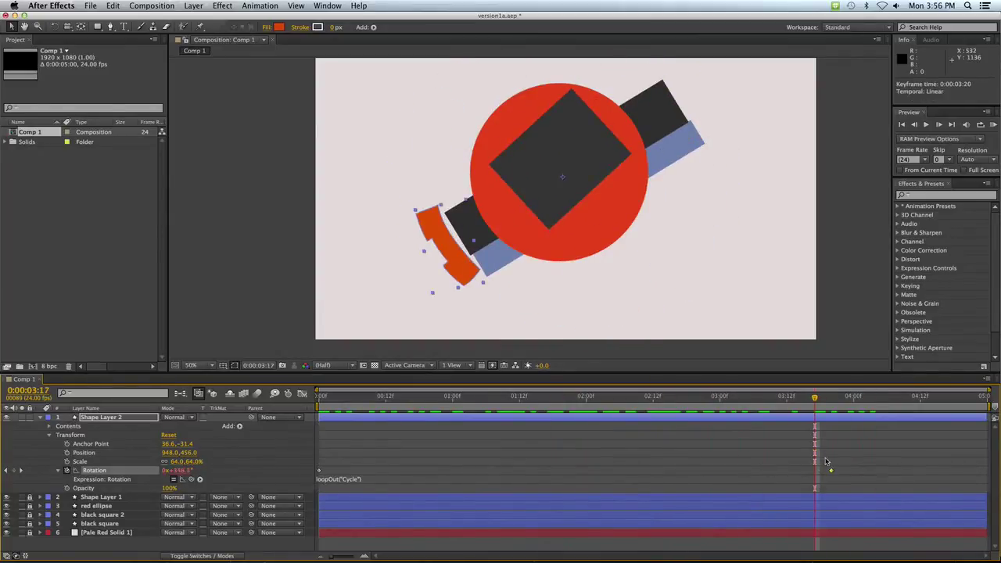
{"action": "key", "text": "space"}
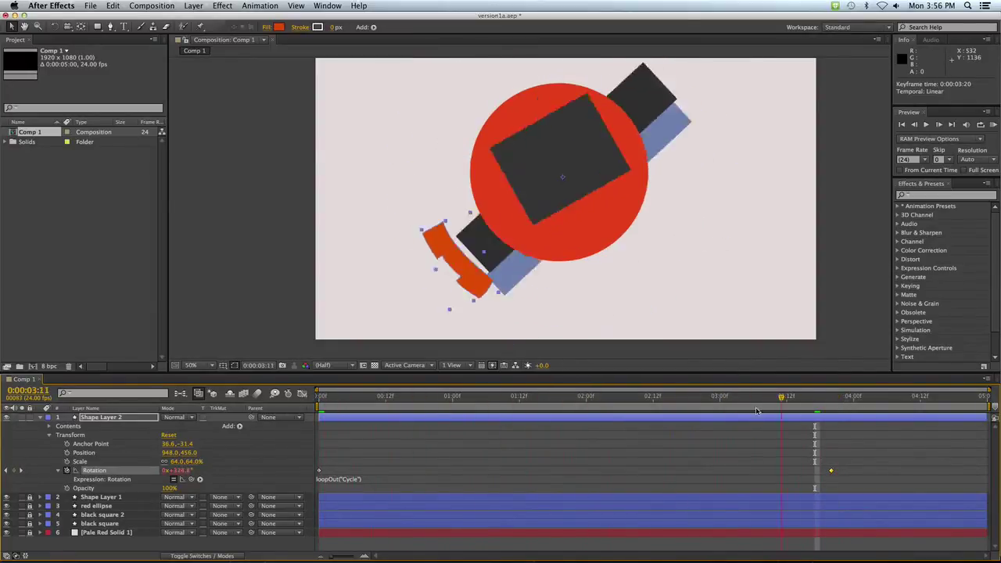
{"action": "left_click_drag", "start_coordinate": [585, 410], "coordinate": [341, 399]}
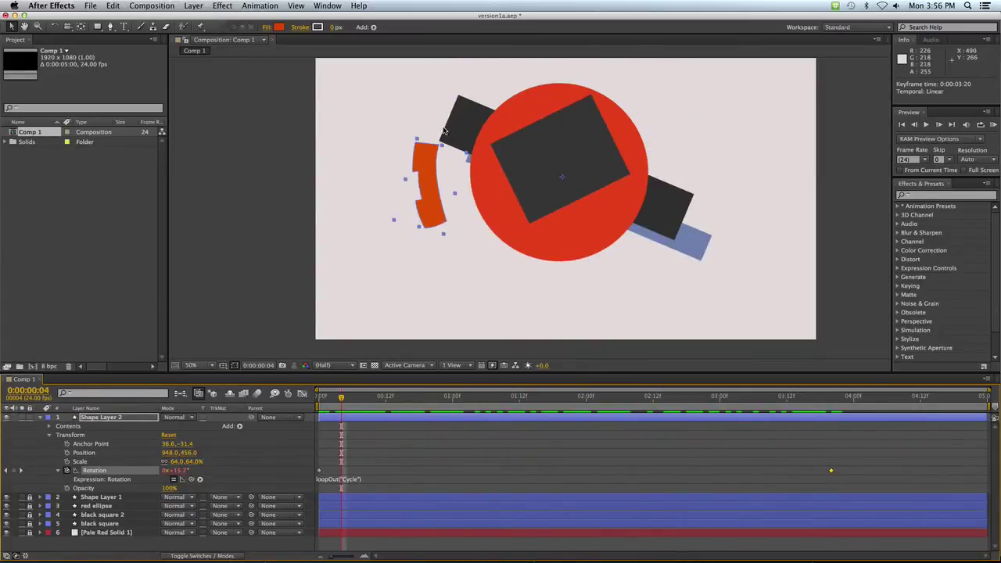
{"action": "key", "text": "super+Tab"}
{"action": "key", "text": "super+Tab"}
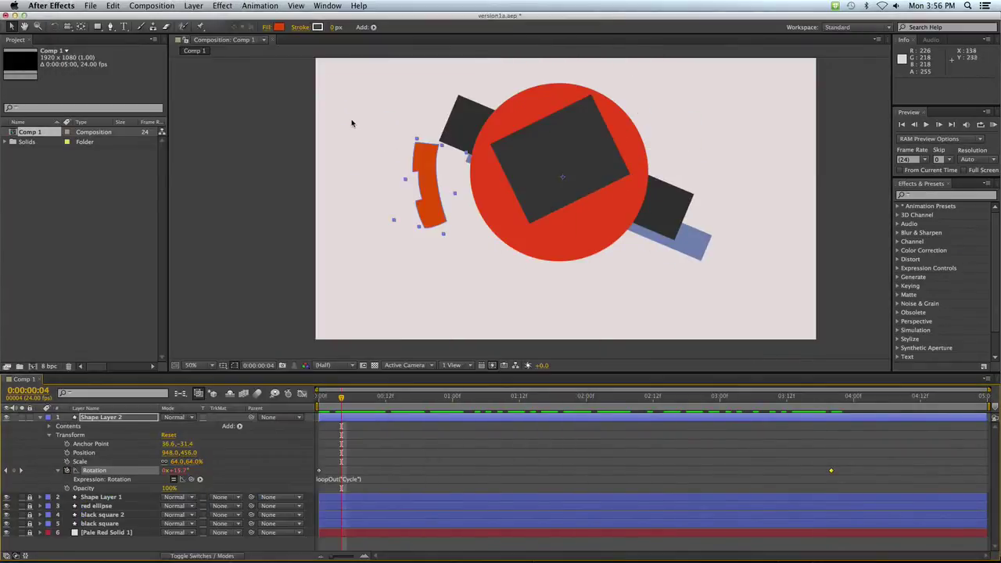
{"action": "key", "text": "super+Tab"}
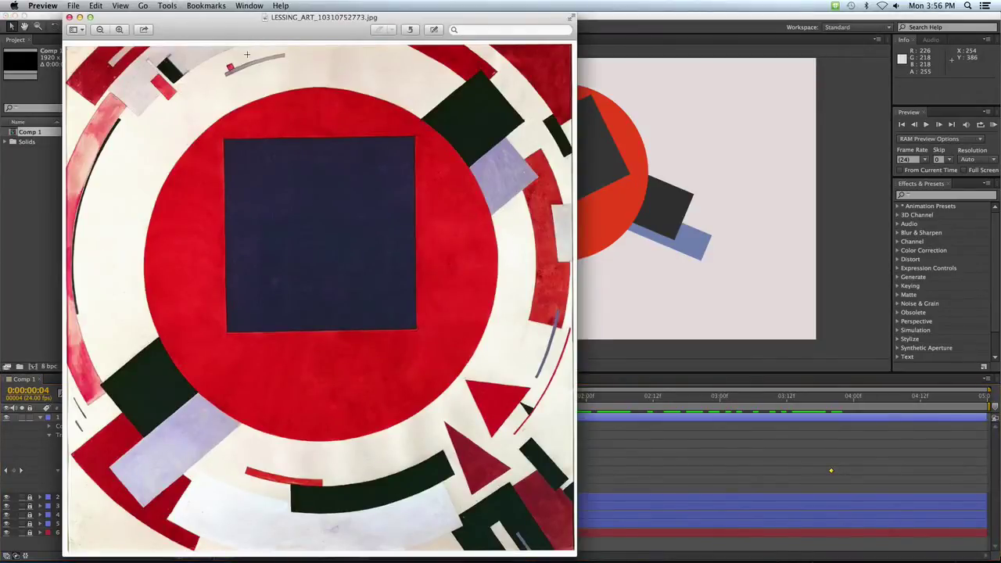
- Switch from the Preview reference painting back to After Effects
{"action": "key", "text": "super+Tab"}
{"action": "key", "text": "super+Tab"}
{"action": "key", "text": "super+Tab"}
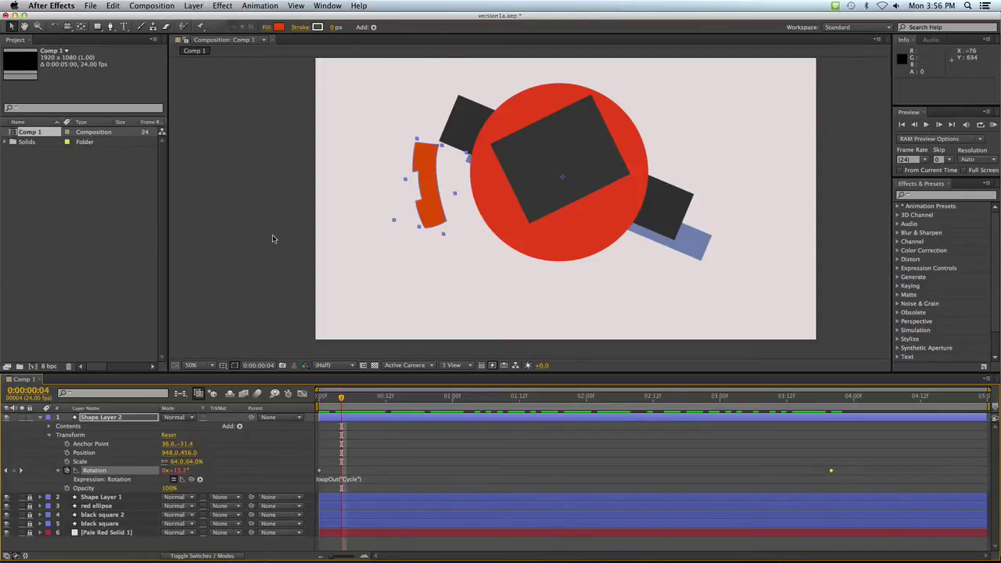
- Turn on composition motion blur and the Motion Blur switch for all five shape layers
{"action": "left_click", "coordinate": [42, 417]}
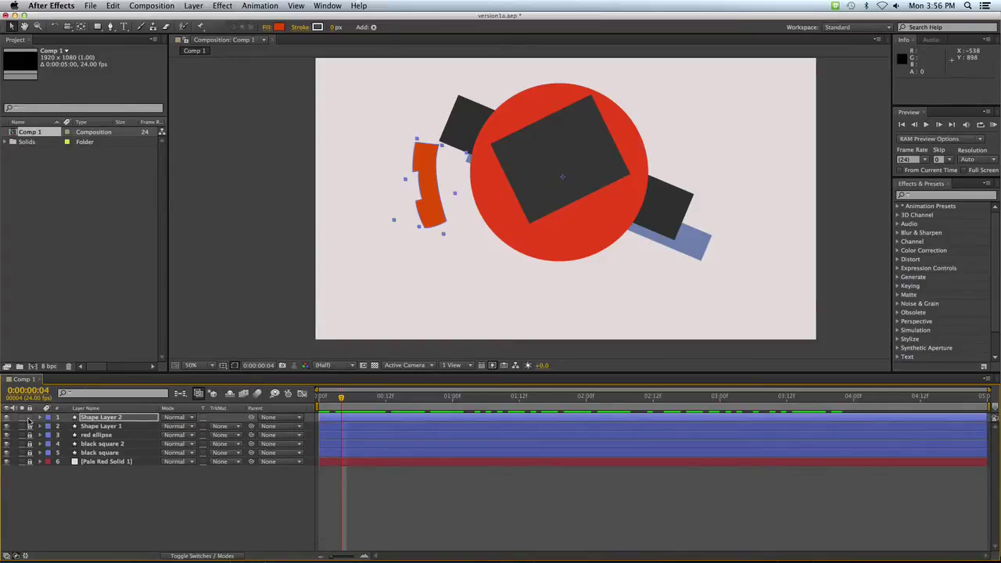
{"action": "left_click", "coordinate": [29, 420]}
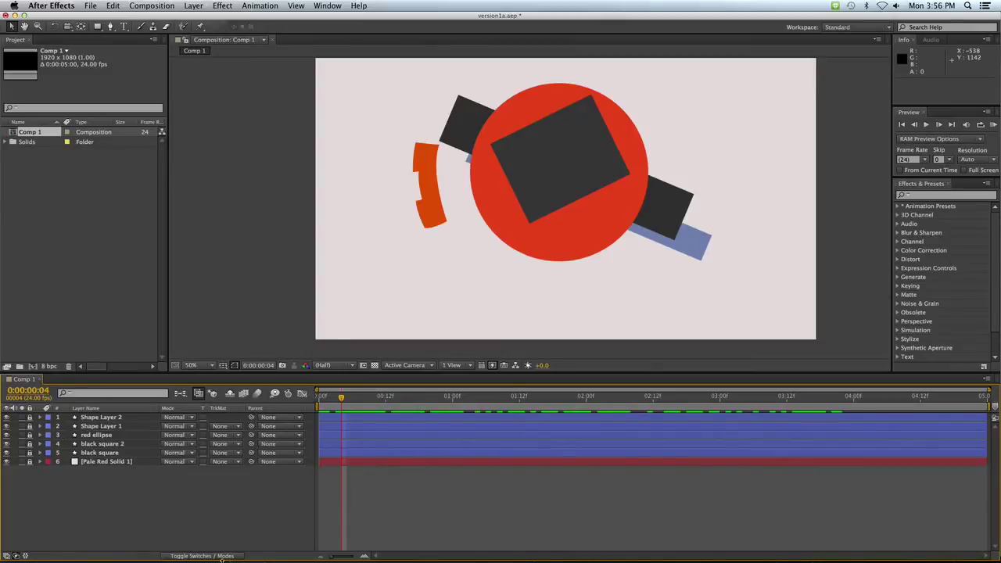
{"action": "left_click", "coordinate": [221, 555]}
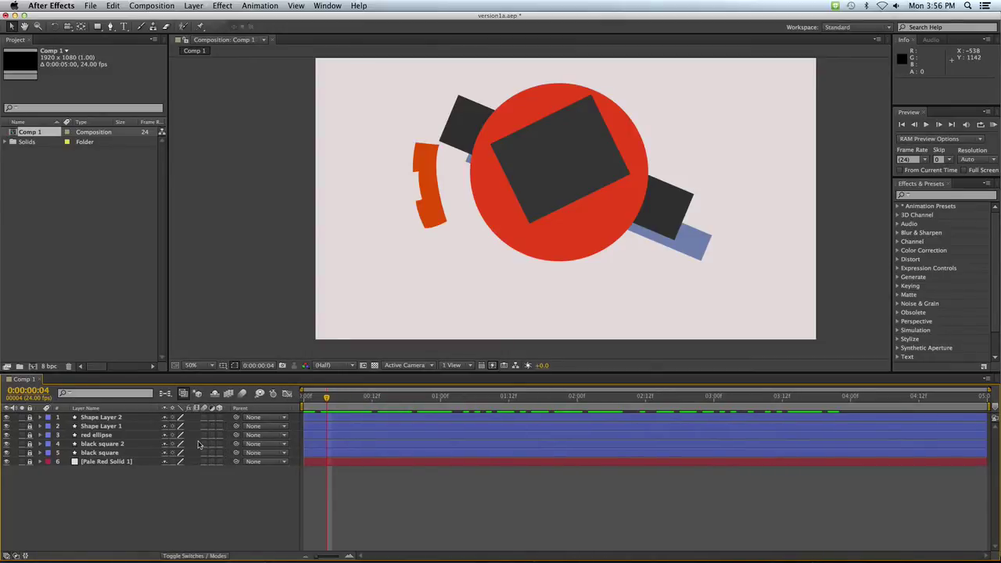
{"action": "left_click", "coordinate": [243, 395]}
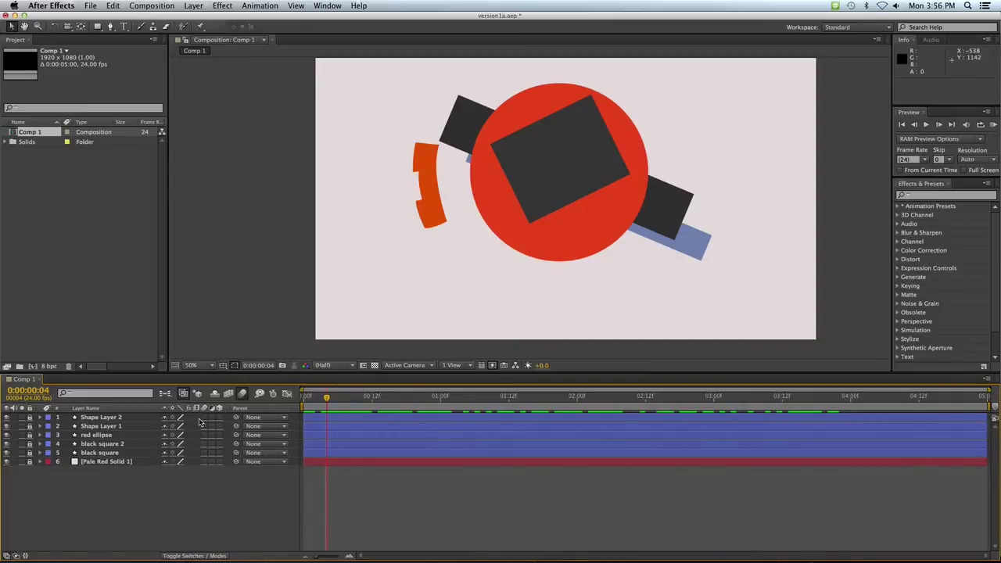
{"action": "left_click_drag", "start_coordinate": [203, 417], "coordinate": [203, 453]}
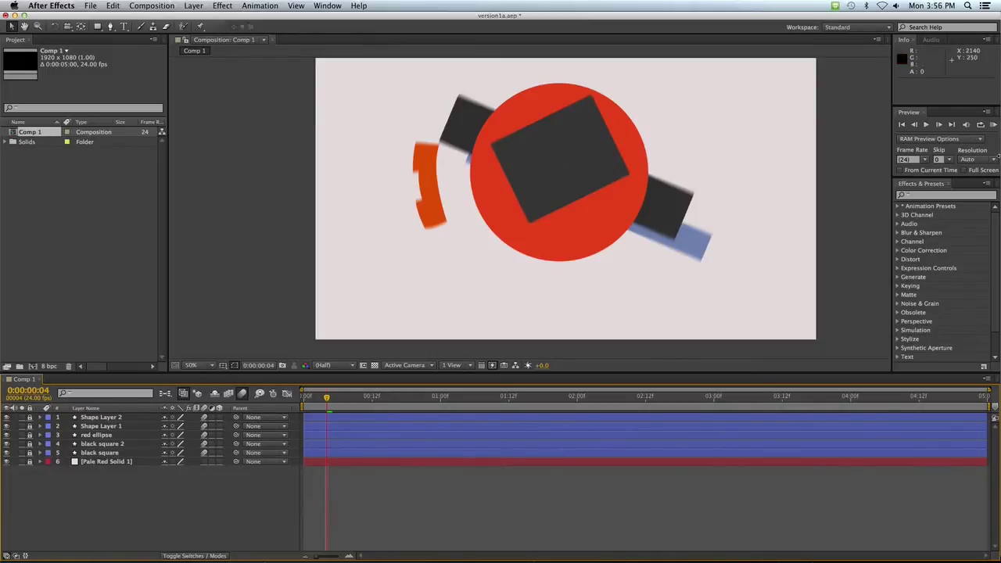
{"action": "left_click", "coordinate": [993, 124]}
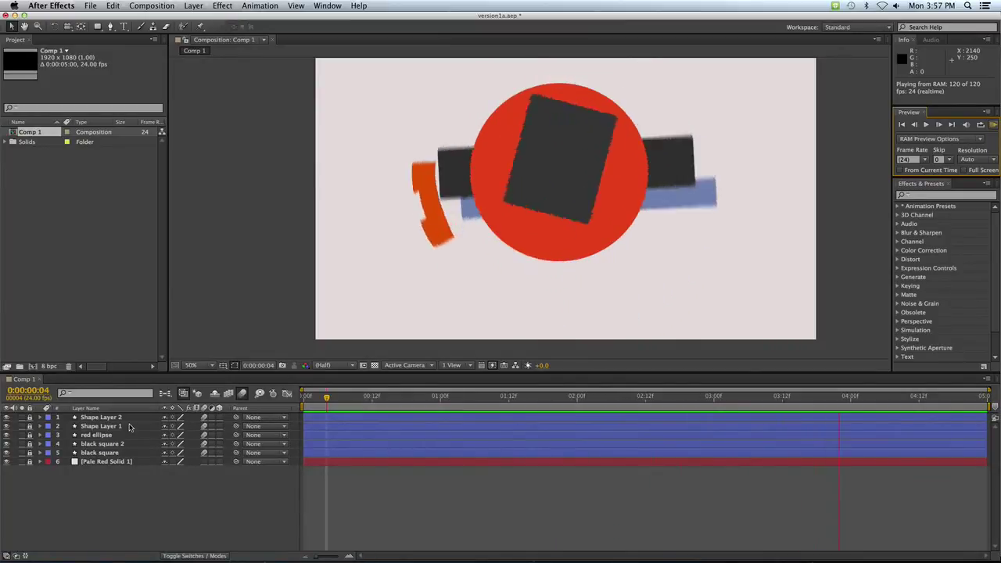
{"action": "key", "text": "space"}
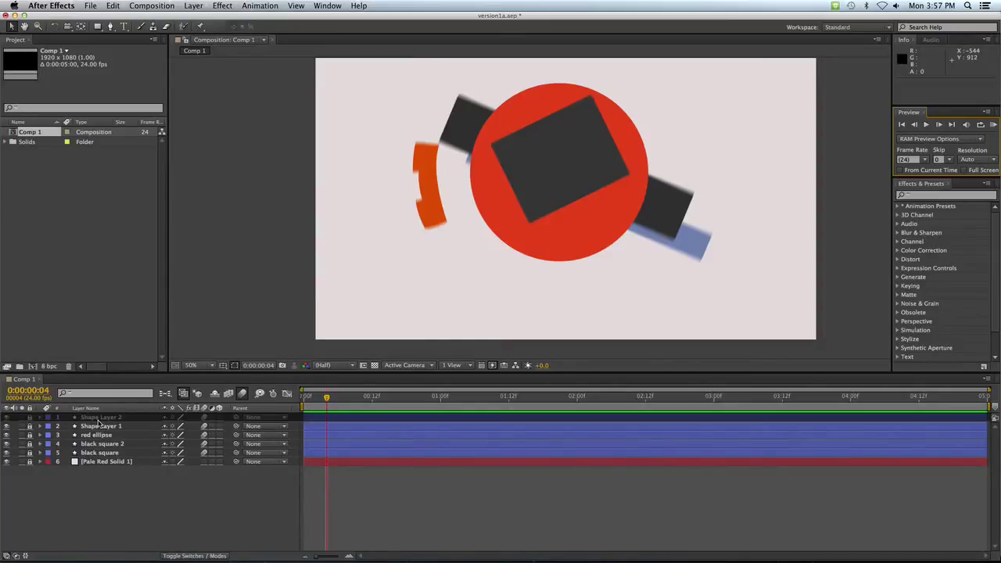
- Unlock layers 1–5 and Pale Red Solid 1, then select Pale Red Solid 1
{"action": "left_click_drag", "start_coordinate": [30, 417], "coordinate": [30, 453]}
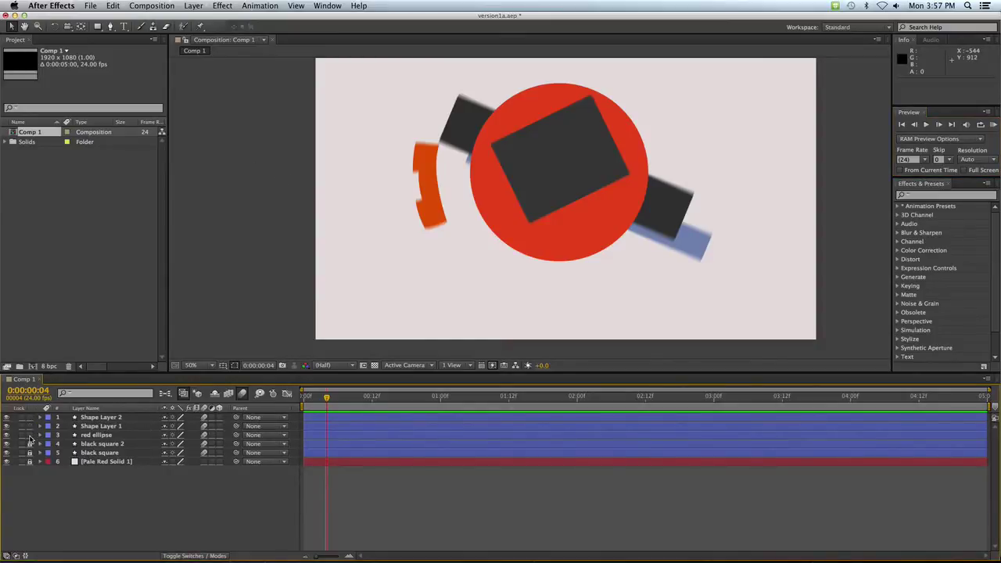
{"action": "left_click", "coordinate": [95, 434]}
{"action": "left_click", "coordinate": [97, 472]}
{"action": "left_click", "coordinate": [31, 462]}
{"action": "left_click", "coordinate": [105, 461]}
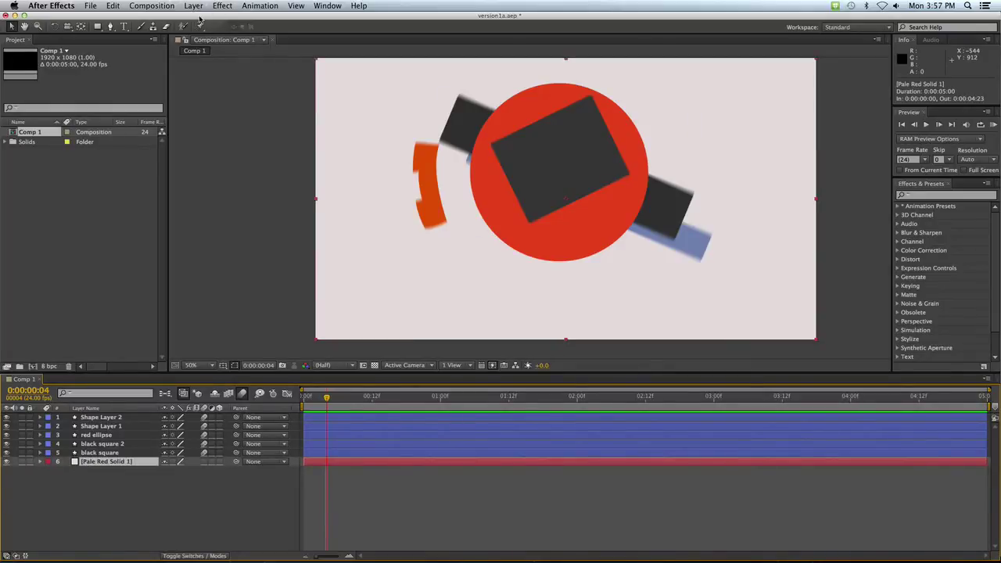
- Add an Inner Shadow style to Pale Red Solid 1 with size 78, distance 0, opacity 29%
{"action": "left_click", "coordinate": [192, 7]}
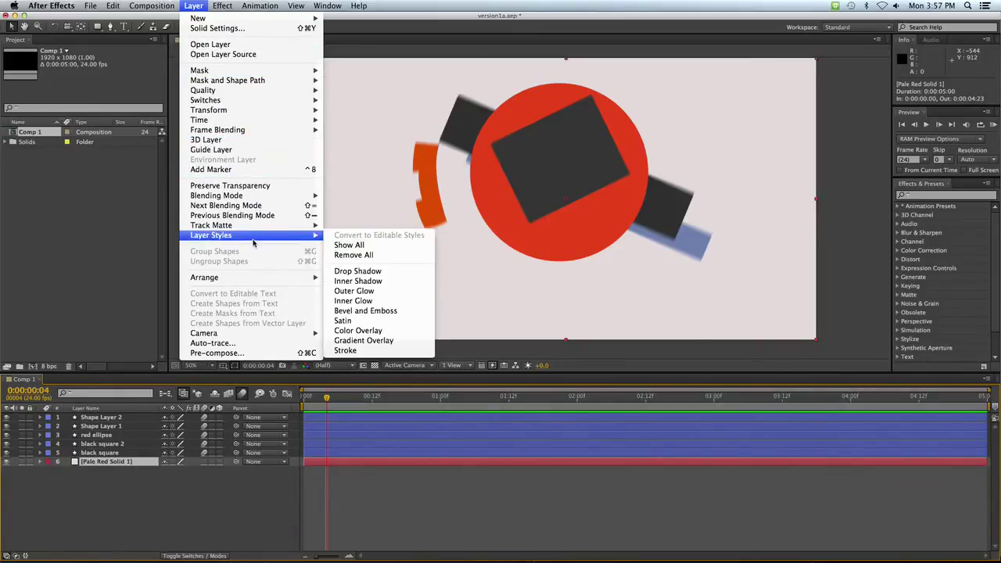
{"action": "mouse_move", "coordinate": [314, 235]}
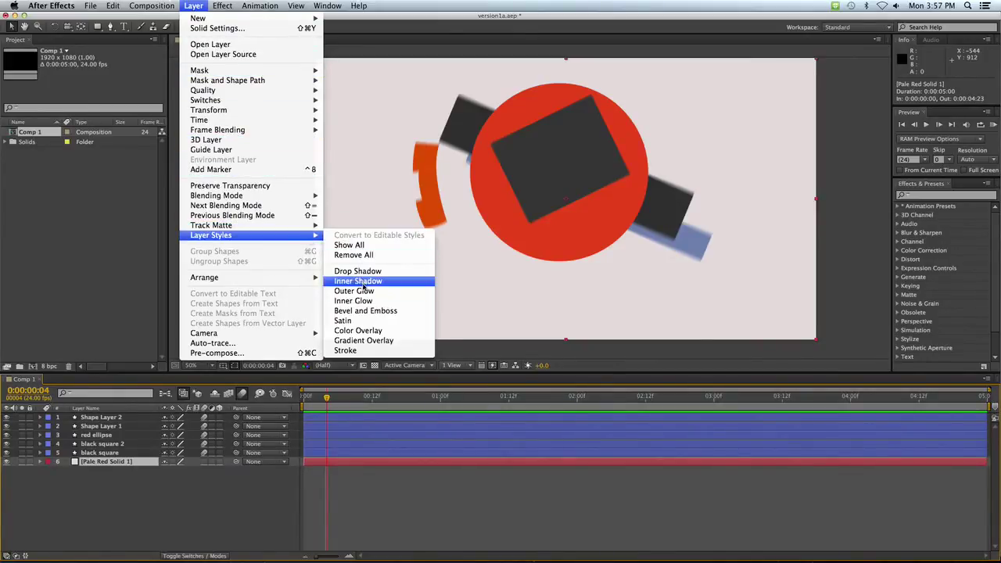
{"action": "left_click", "coordinate": [369, 281]}
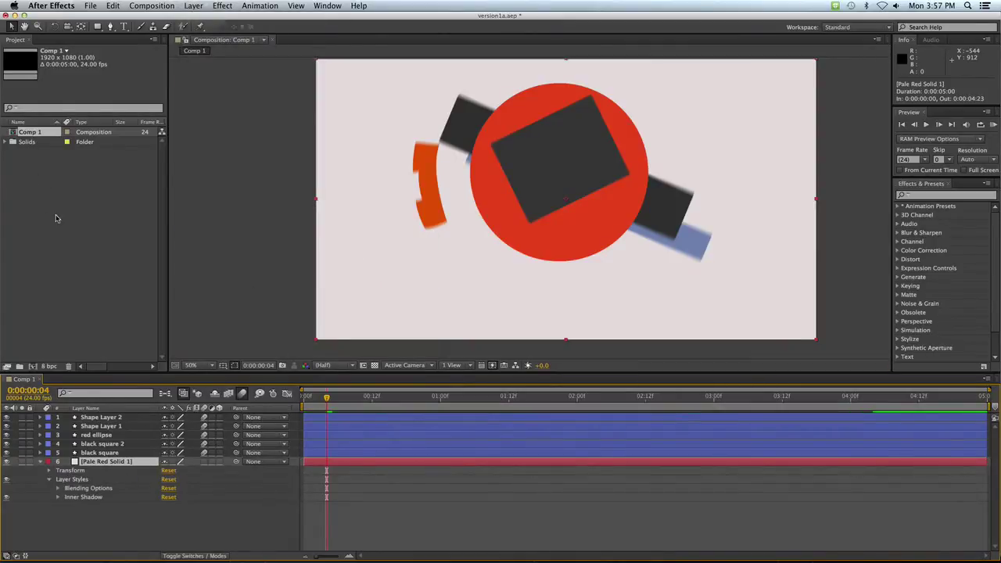
{"action": "left_click", "coordinate": [58, 497]}
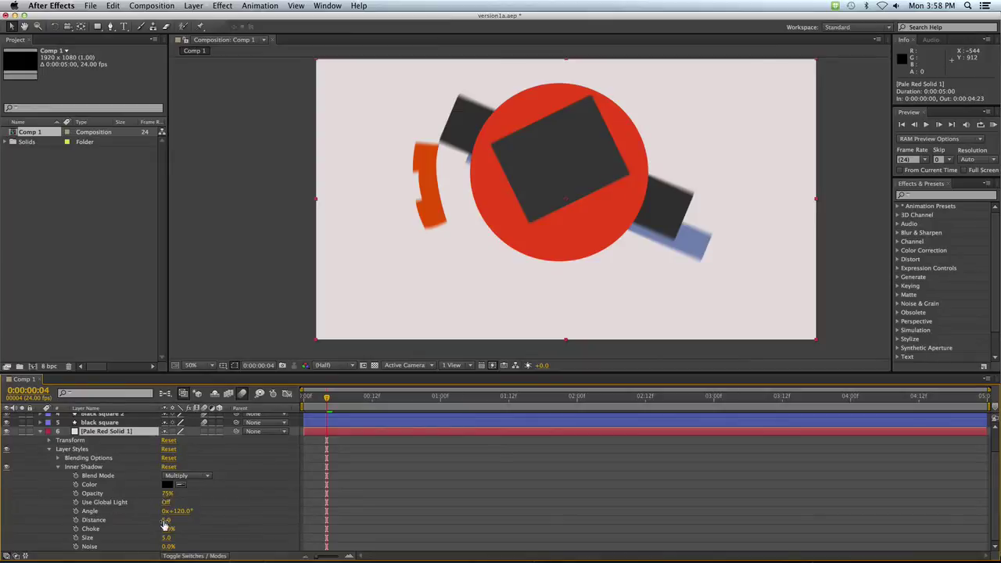
{"action": "left_click_drag", "start_coordinate": [167, 538], "coordinate": [203, 536]}
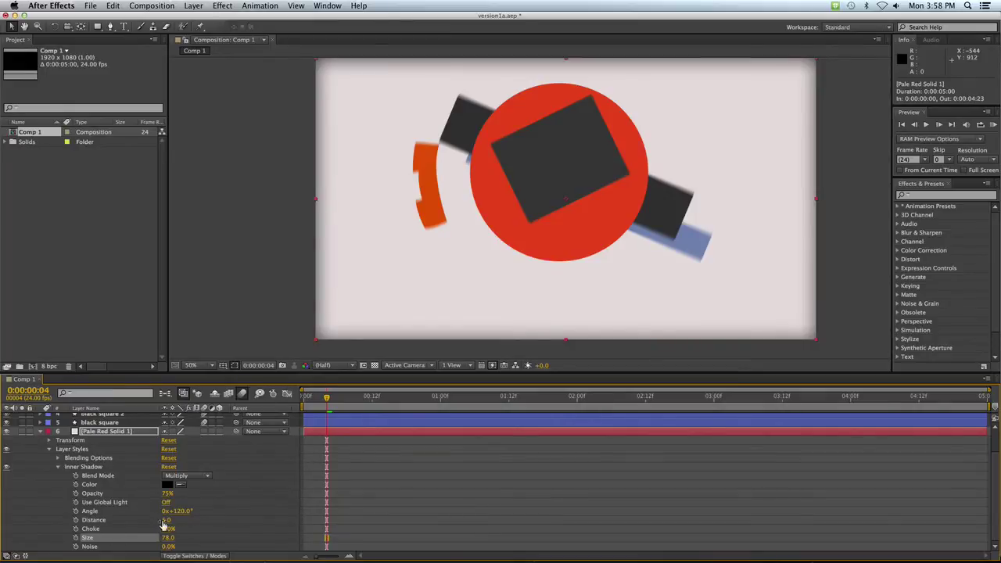
{"action": "left_click_drag", "start_coordinate": [166, 520], "coordinate": [152, 519]}
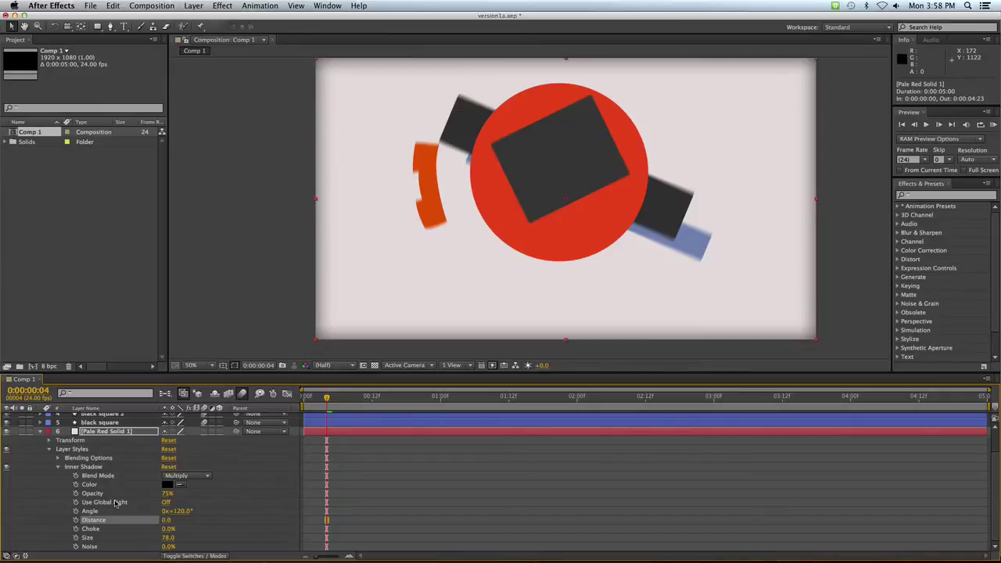
{"action": "left_click_drag", "start_coordinate": [166, 493], "coordinate": [143, 494]}
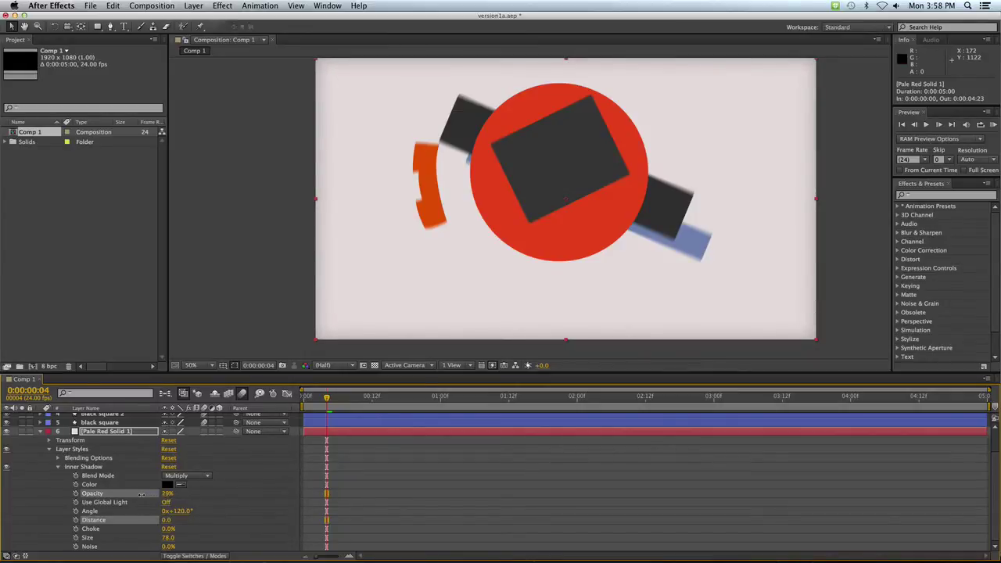
{"action": "left_click", "coordinate": [142, 494]}
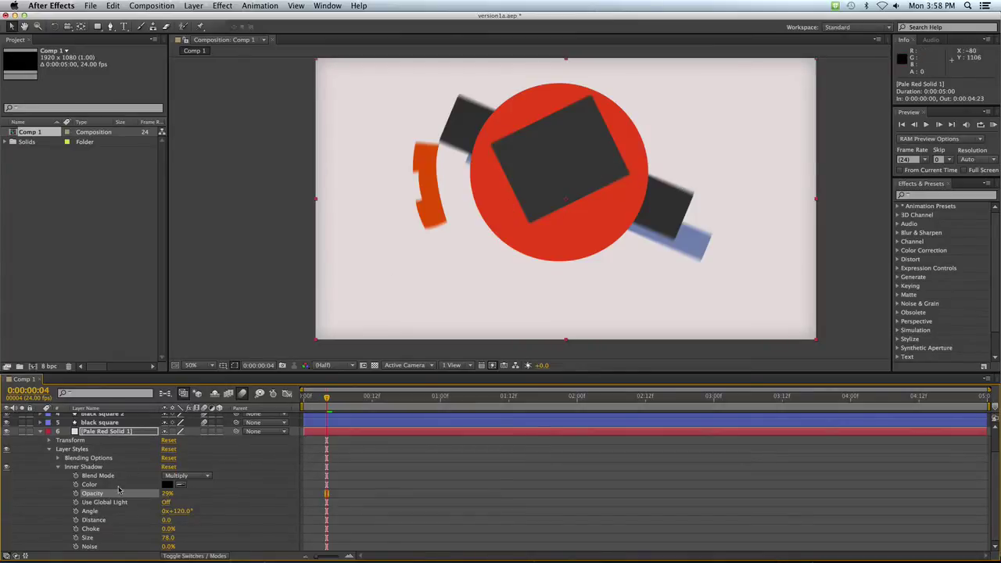
{"action": "left_click", "coordinate": [85, 466]}
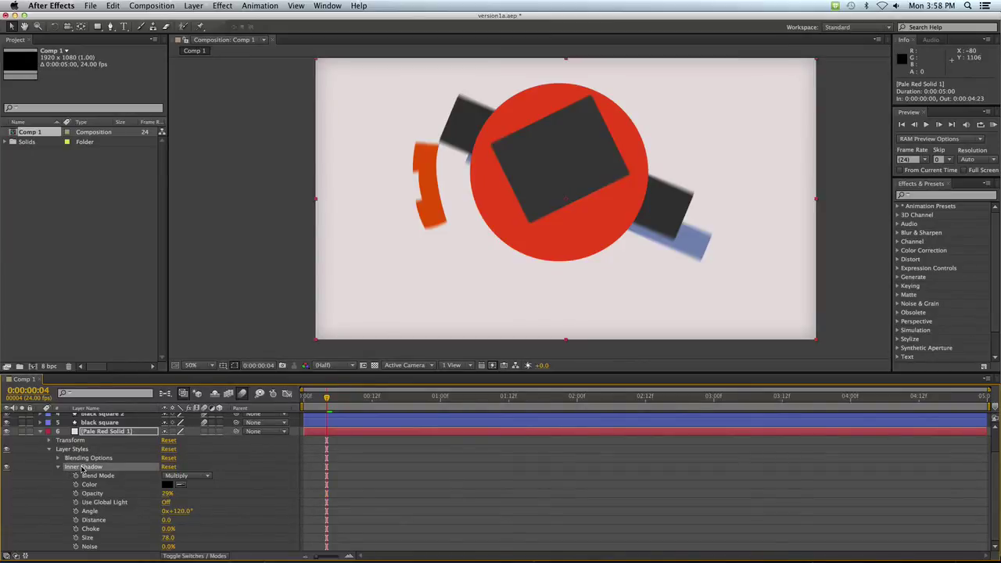
- Select the five shape layers and reveal their modified properties with U
{"action": "left_click", "coordinate": [40, 432]}
{"action": "left_click", "coordinate": [100, 452]}
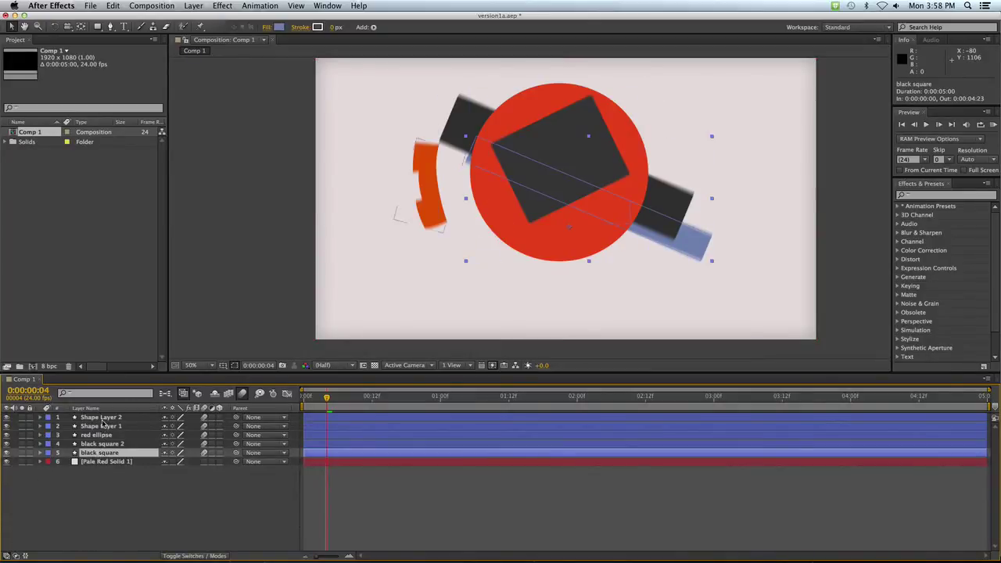
{"action": "left_click", "coordinate": [102, 417], "text": "shift"}
{"action": "key", "text": "u"}
{"action": "key", "text": "u"}
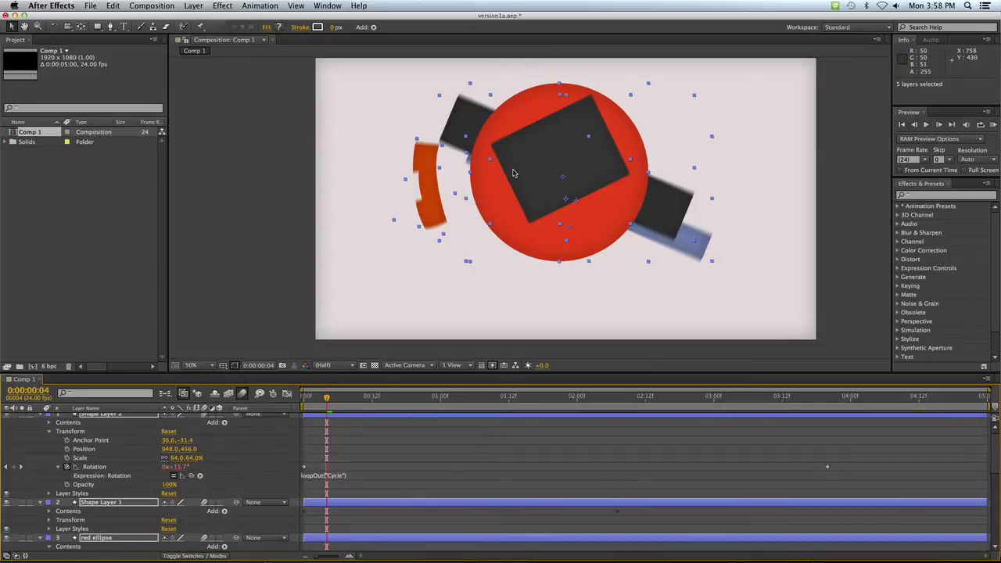
- Deselect the layers and RAM-preview the shaded animation
{"action": "left_click", "coordinate": [359, 173]}
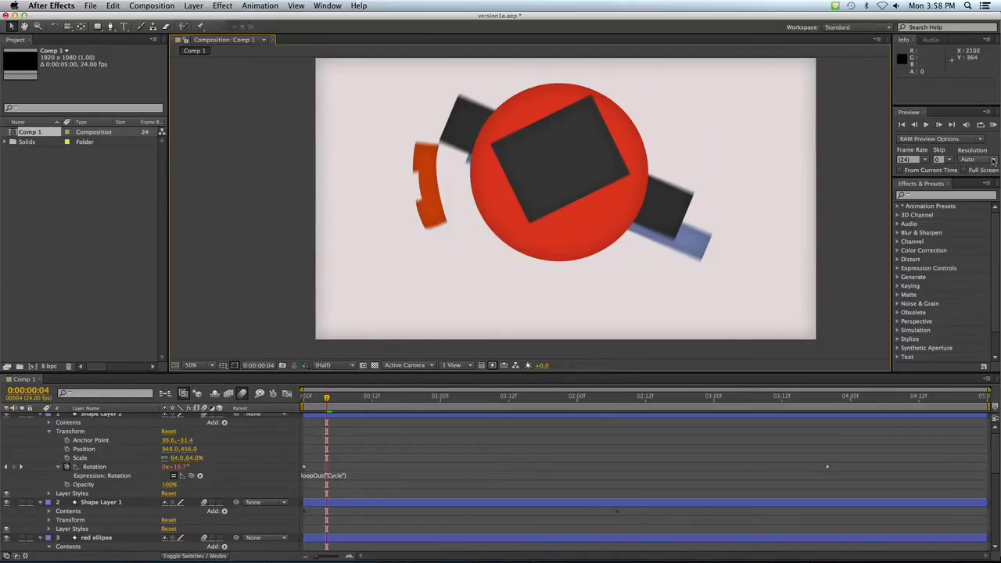
{"action": "left_click", "coordinate": [991, 125]}
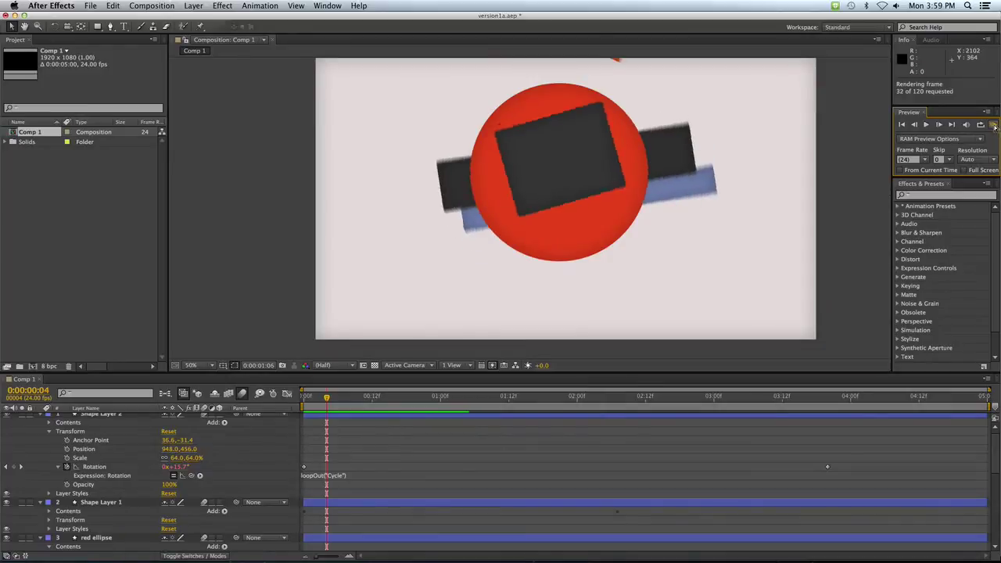
{"action": "left_click", "coordinate": [347, 415]}
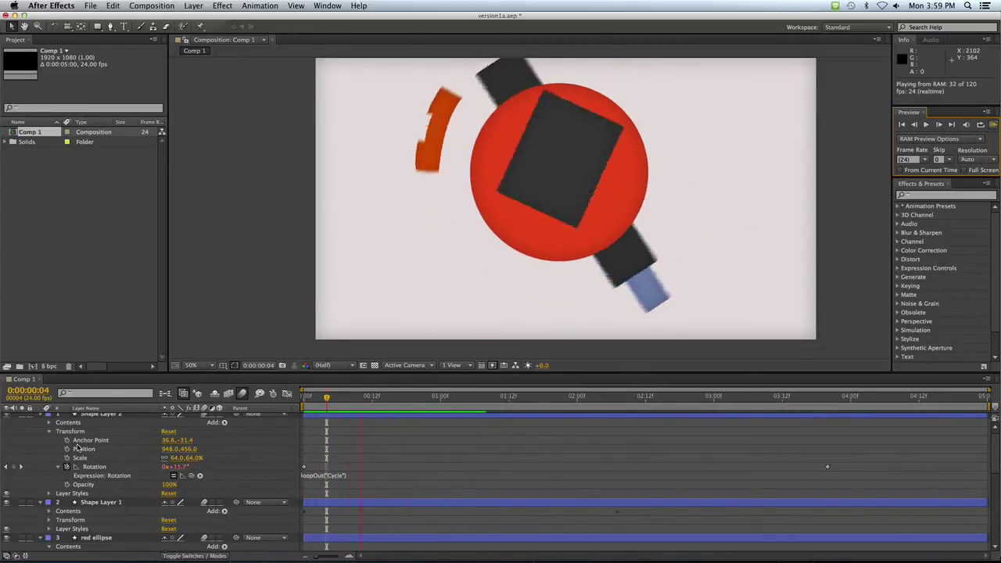
{"action": "scroll", "coordinate": [90, 422], "scroll_direction": "up", "scroll_amount": 1}
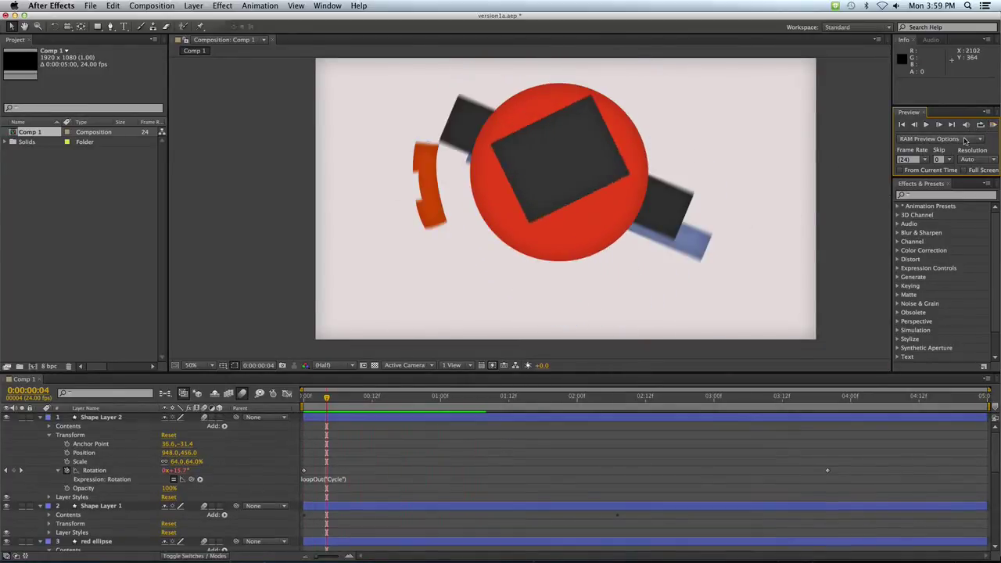
- Delete the Inner Shadow style from Shape Layer 2, the orange arc
{"action": "left_click", "coordinate": [90, 416]}
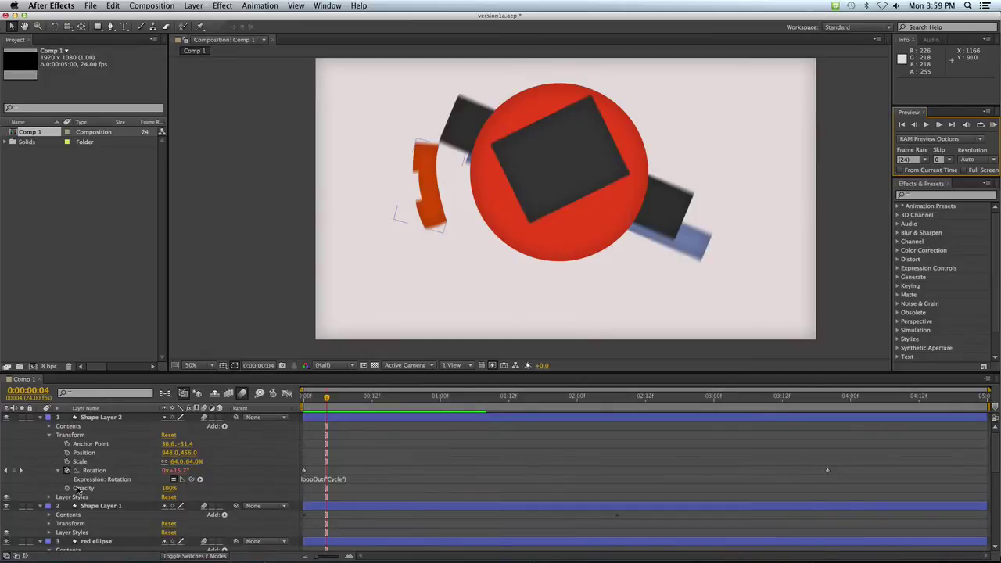
{"action": "left_click", "coordinate": [48, 497]}
{"action": "left_click", "coordinate": [77, 506]}
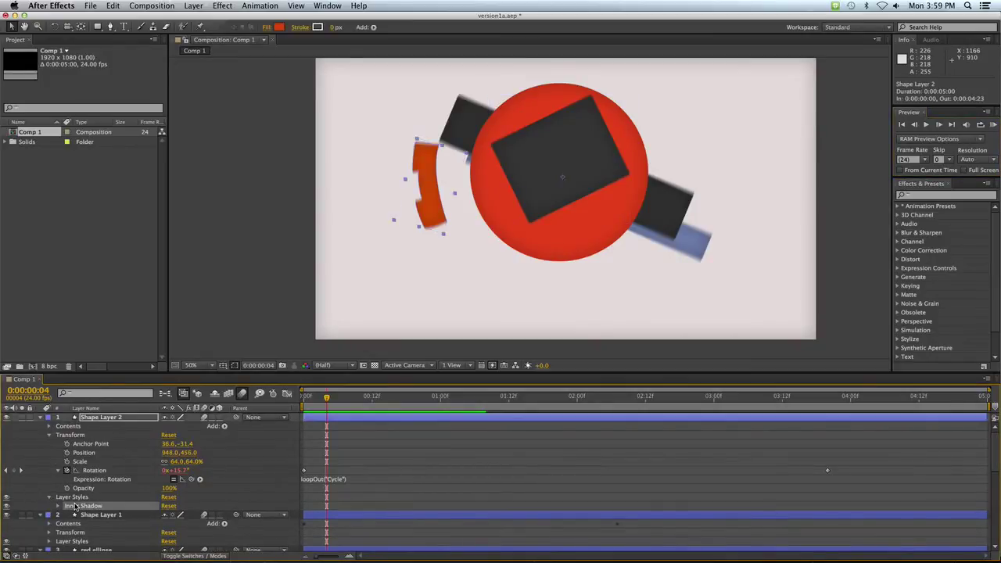
{"action": "key", "text": "Delete"}
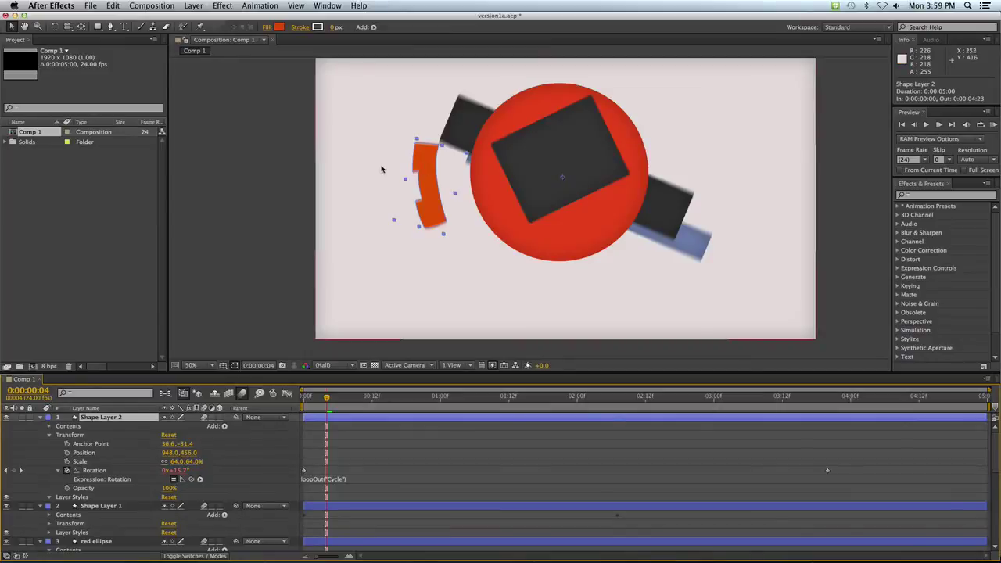
- Add an Inner Shadow to the orange arc with size 25, distance 0 and 35% opacity
{"action": "left_click", "coordinate": [193, 5]}
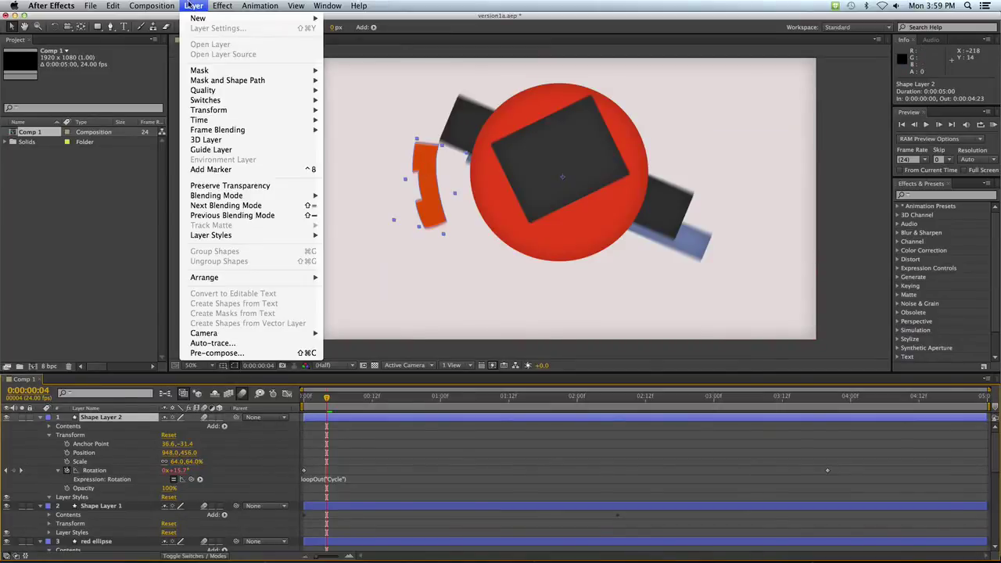
{"action": "mouse_move", "coordinate": [258, 236]}
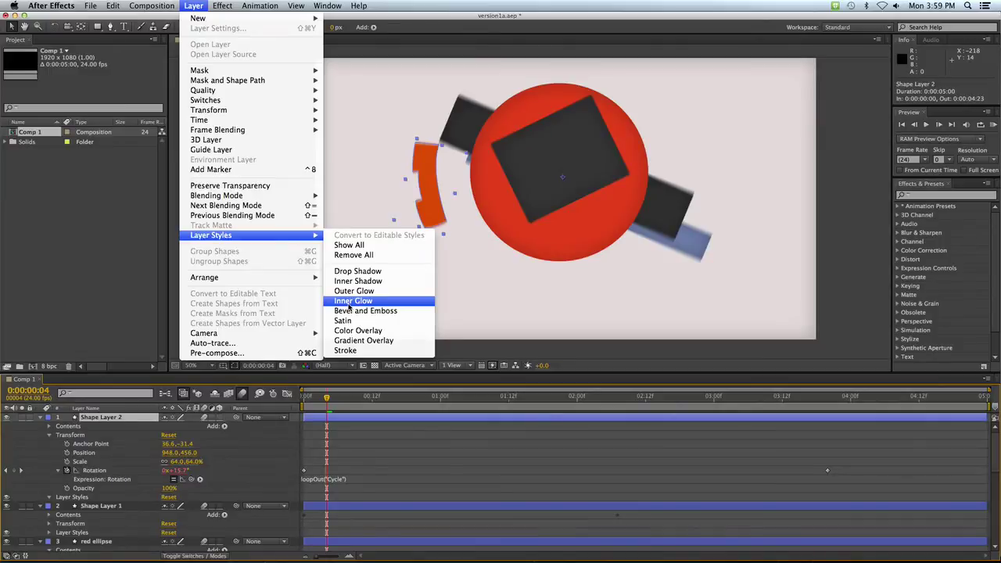
{"action": "left_click", "coordinate": [353, 280]}
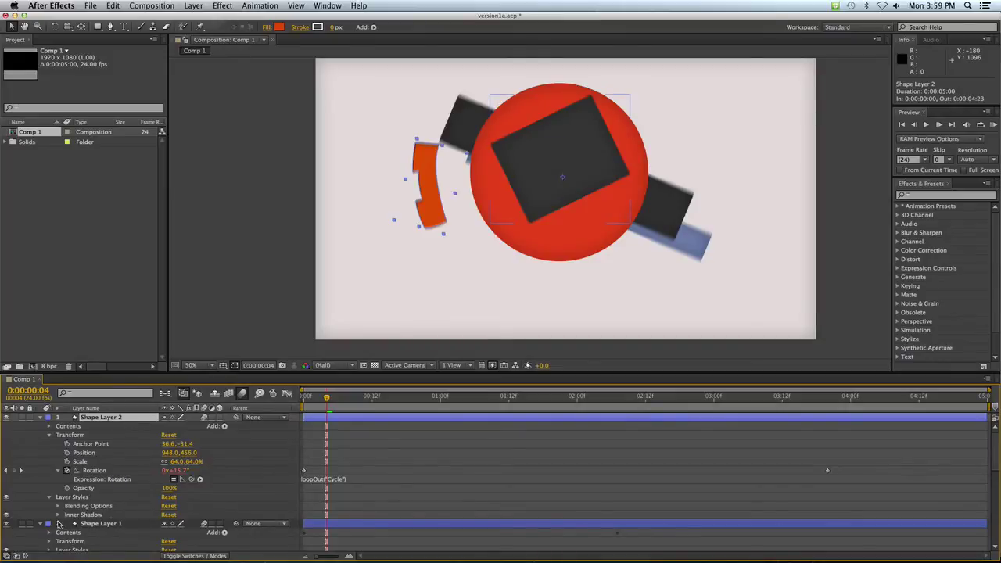
{"action": "left_click", "coordinate": [58, 516]}
{"action": "scroll", "coordinate": [91, 524], "scroll_direction": "down", "scroll_amount": 2}
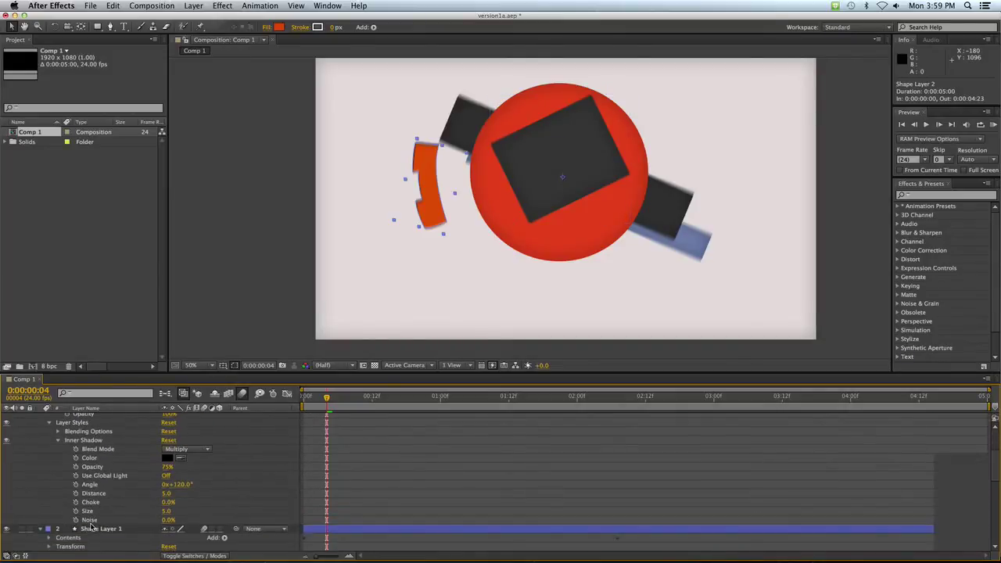
{"action": "scroll", "coordinate": [89, 488], "scroll_direction": "down", "scroll_amount": 1}
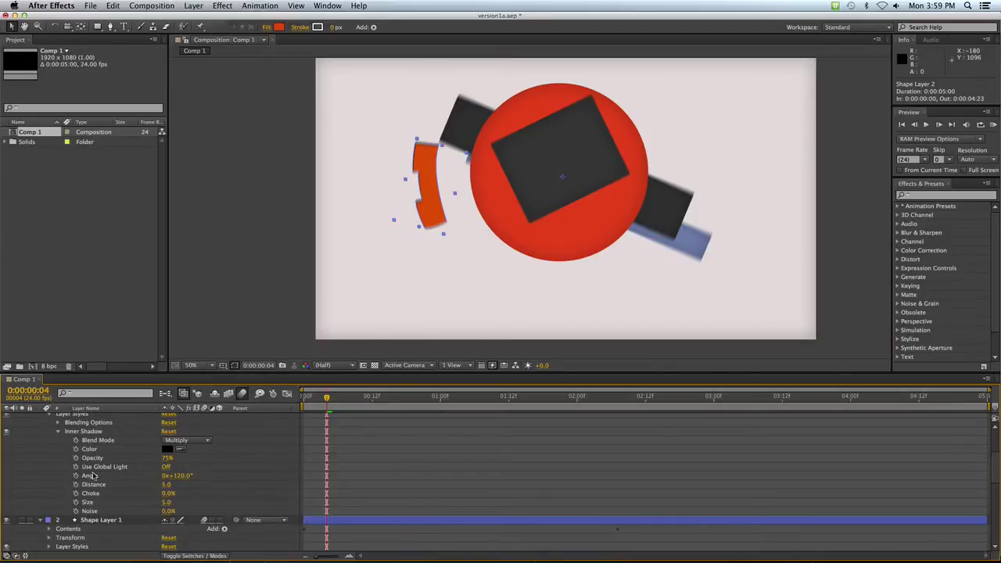
{"action": "mouse_move", "coordinate": [166, 502]}
{"action": "left_mouse_down"}
{"action": "mouse_move", "coordinate": [176, 502]}
{"action": "mouse_move", "coordinate": [159, 484]}
{"action": "left_mouse_up"}
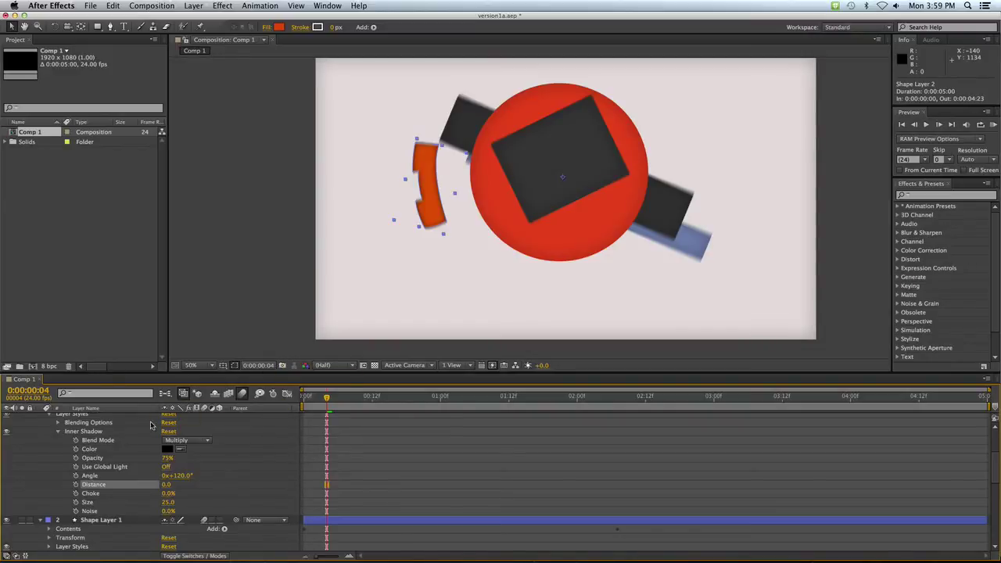
{"action": "left_click_drag", "start_coordinate": [165, 462], "coordinate": [148, 461]}
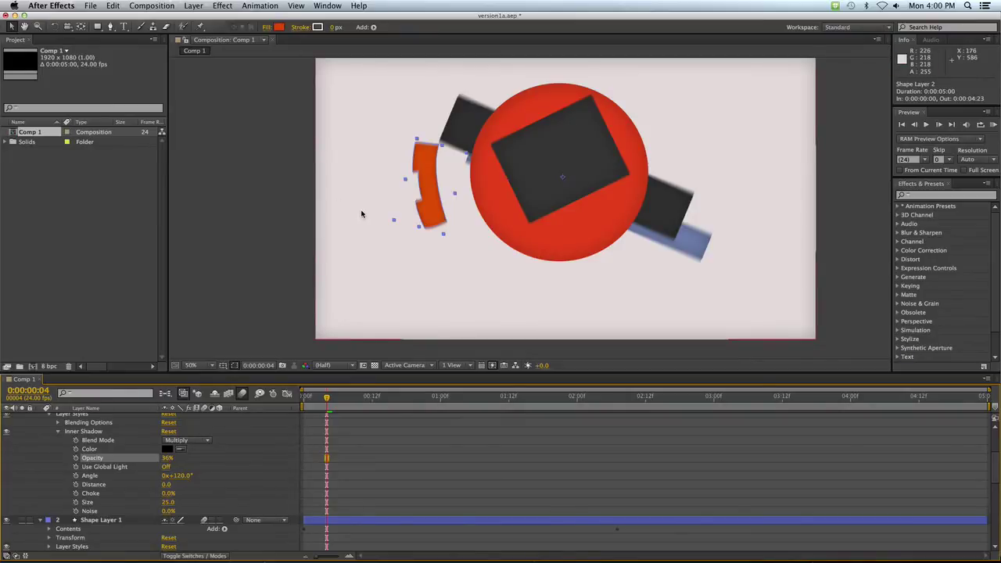
- Collapse the layer properties, run a RAM preview, and bring up the Preview reference painting
{"action": "left_click", "coordinate": [58, 431]}
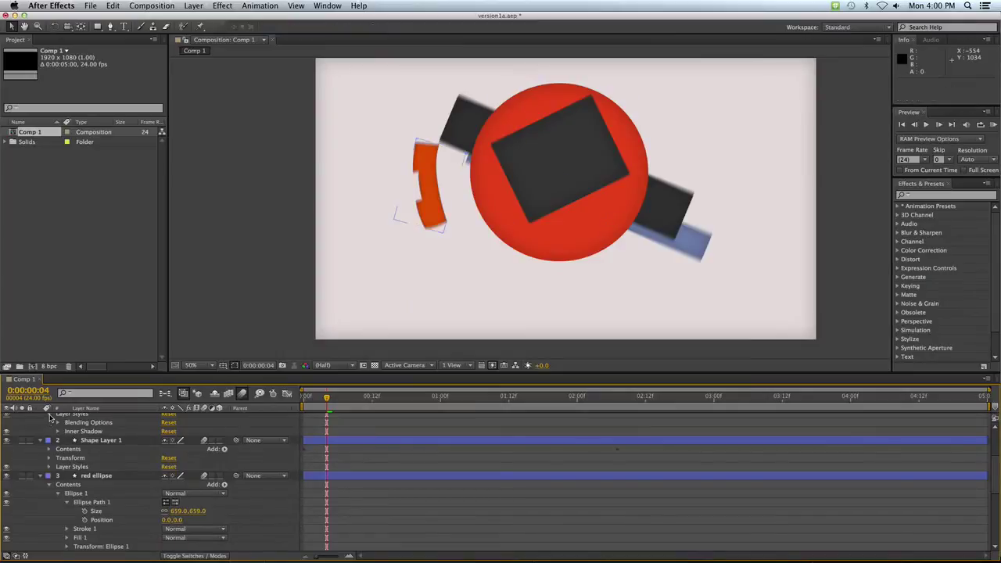
{"action": "left_click", "coordinate": [49, 416]}
{"action": "left_click", "coordinate": [50, 466]}
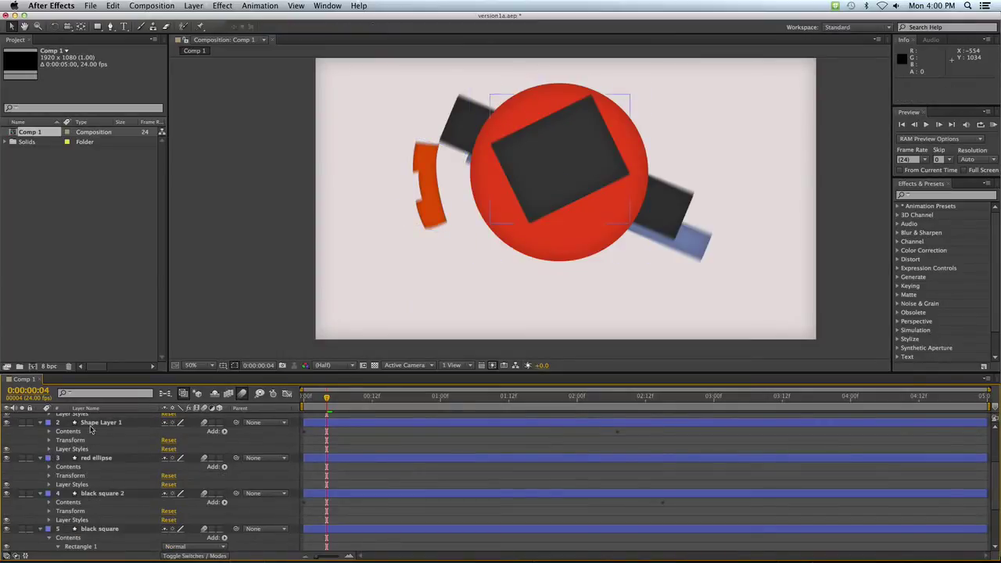
{"action": "left_click", "coordinate": [992, 124]}
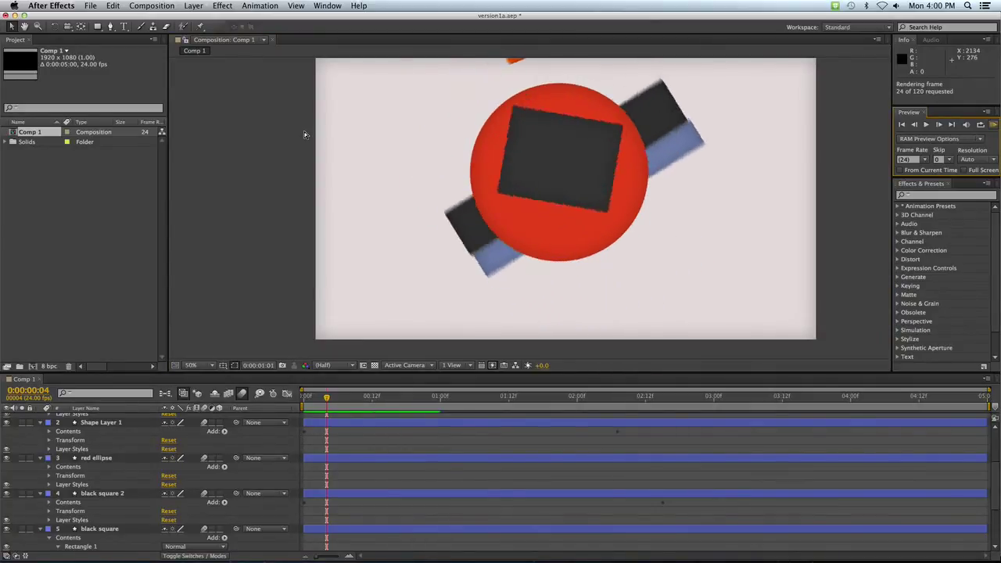
{"action": "key", "text": "super+Tab"}
- Zoom the reference painting, move its window to the right edge, then return to After Effects
{"action": "key", "text": "super+plus"}
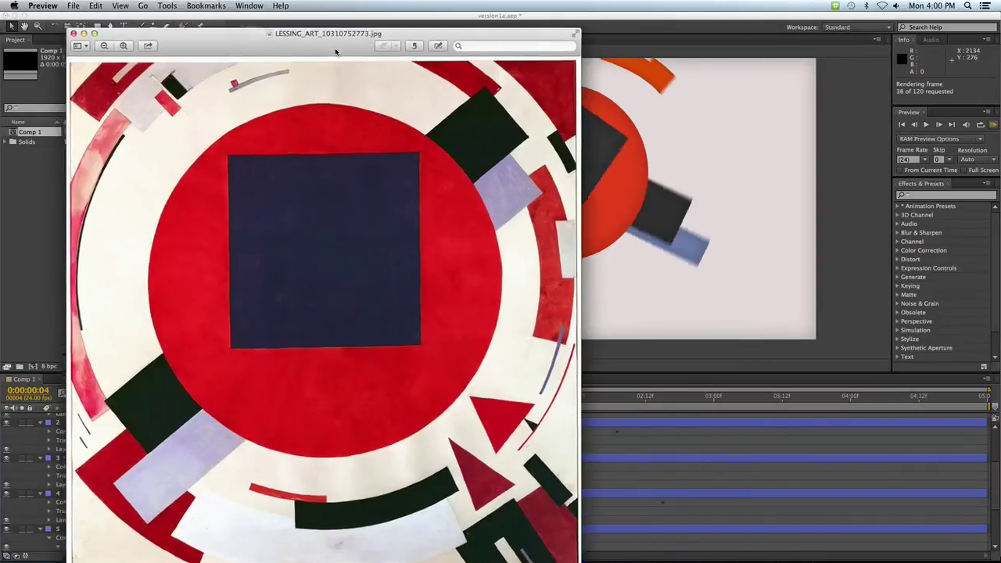
{"action": "left_click_drag", "start_coordinate": [334, 47], "coordinate": [925, 24]}
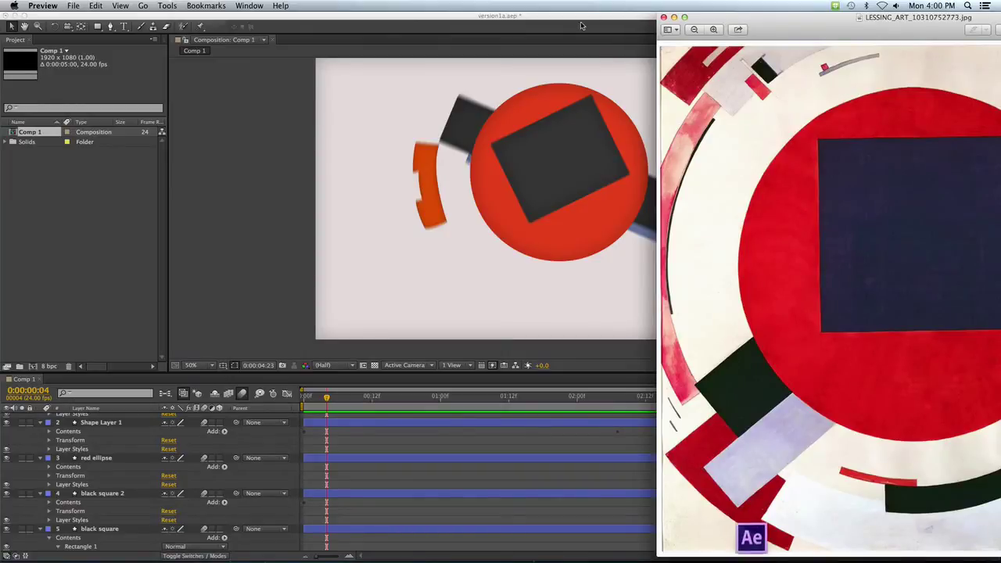
{"action": "left_click", "coordinate": [751, 538]}
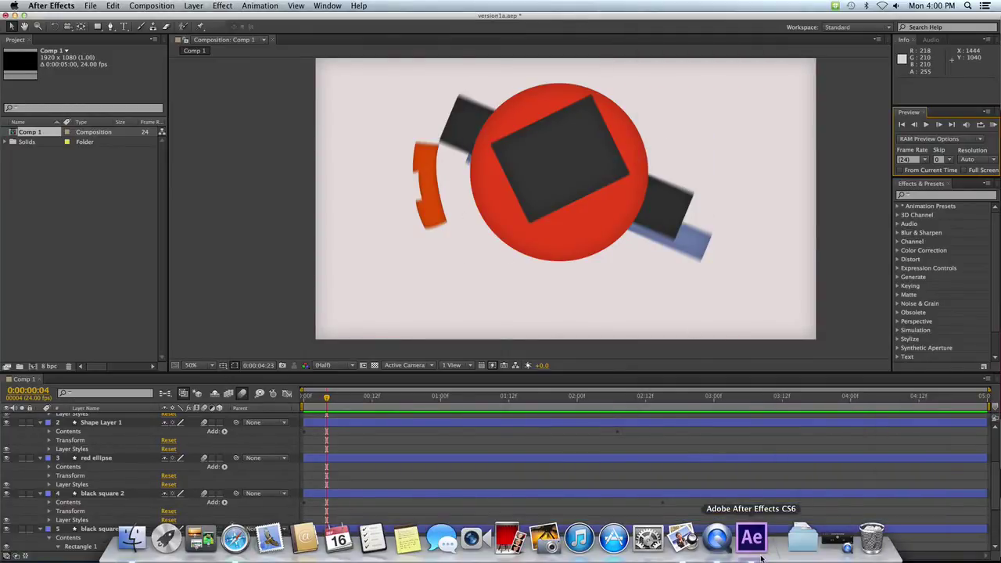
{"action": "key", "text": "KP_0"}
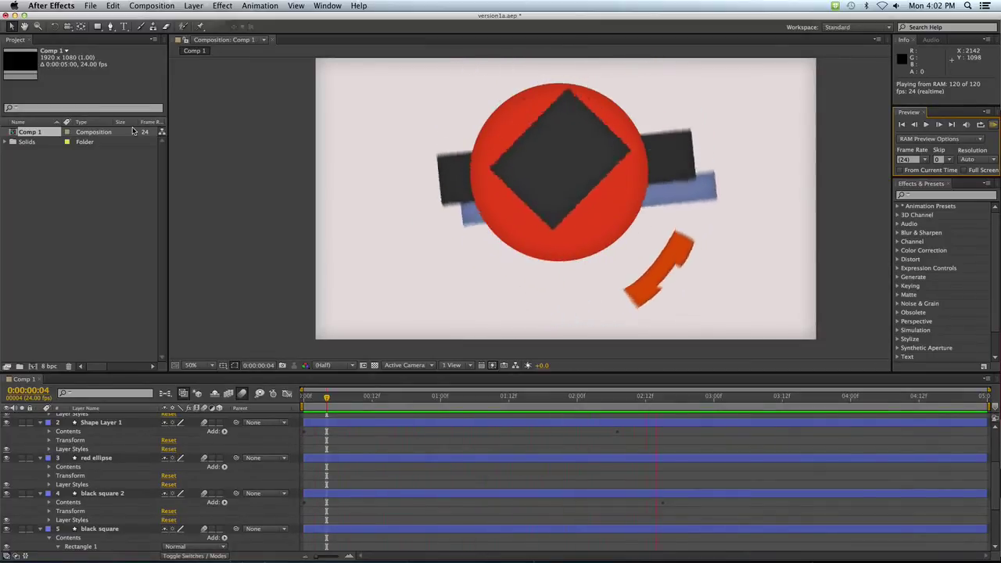
{"action": "left_click", "coordinate": [993, 125]}
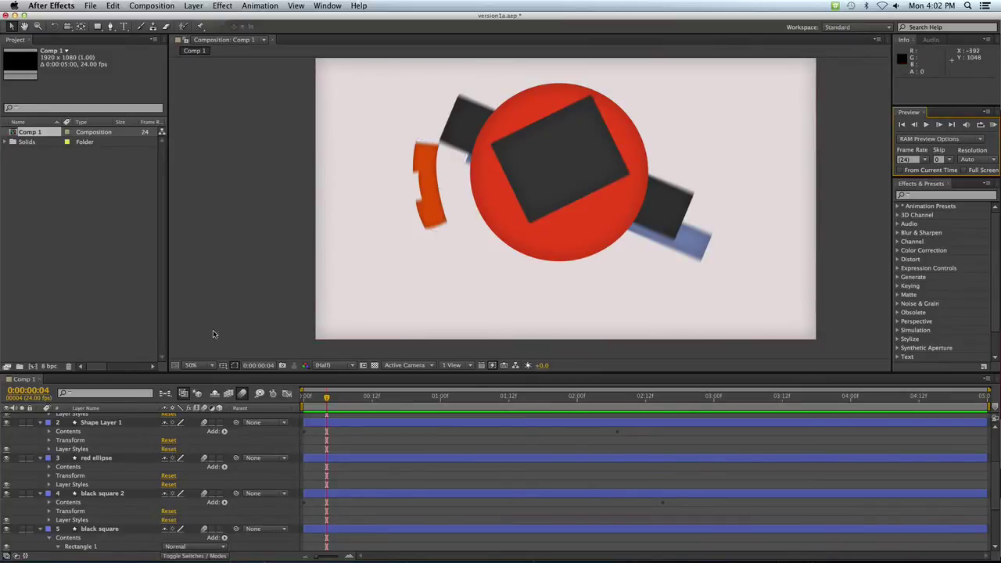
{"action": "key", "text": "comma"}
- Open Shape Layer 2's Contents > Shape 1 > Fill 1 and set a Color keyframe at 0:00:00:00
{"action": "scroll", "coordinate": [69, 462], "scroll_direction": "up", "scroll_amount": 4}
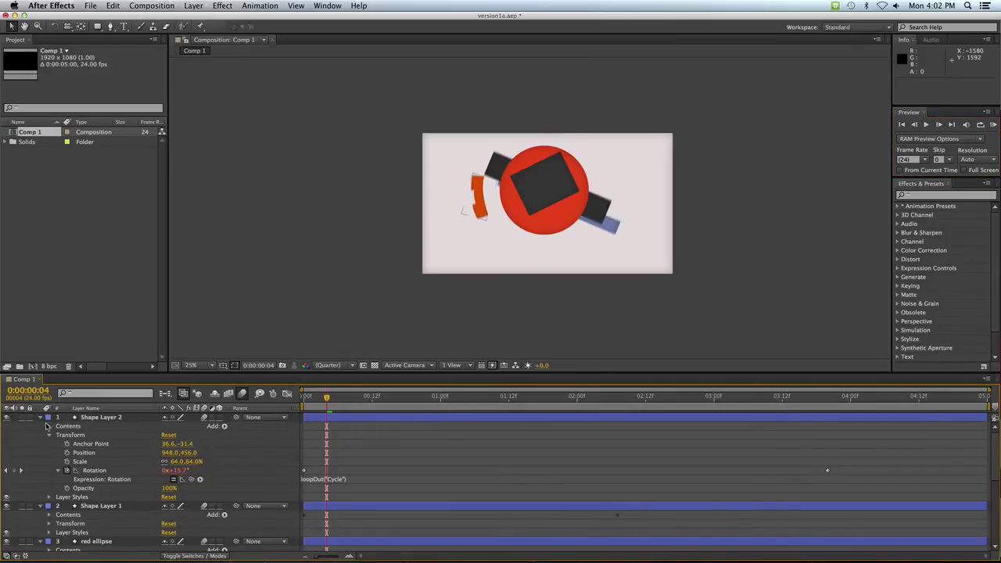
{"action": "left_click", "coordinate": [82, 419]}
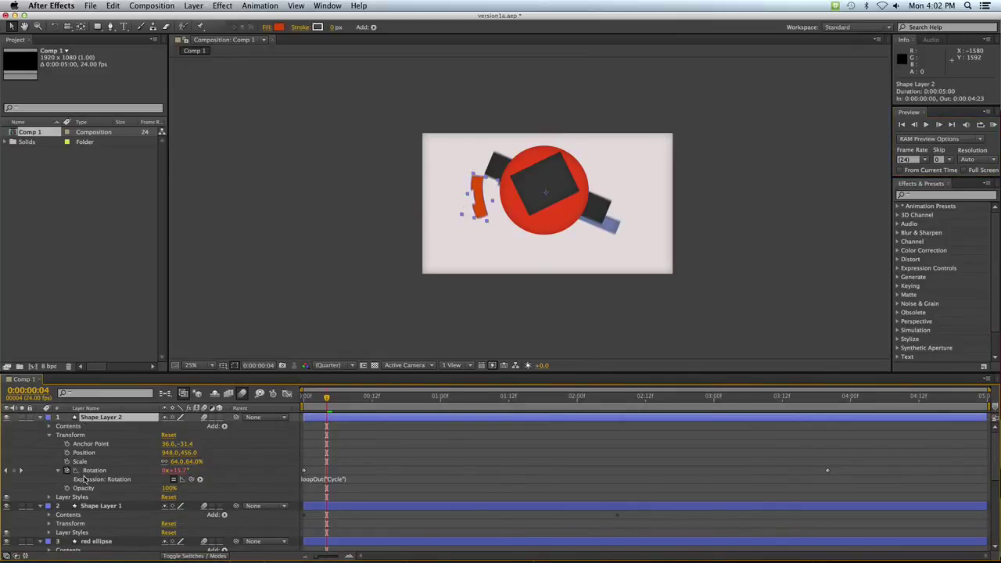
{"action": "left_click", "coordinate": [48, 435]}
{"action": "left_click", "coordinate": [49, 426]}
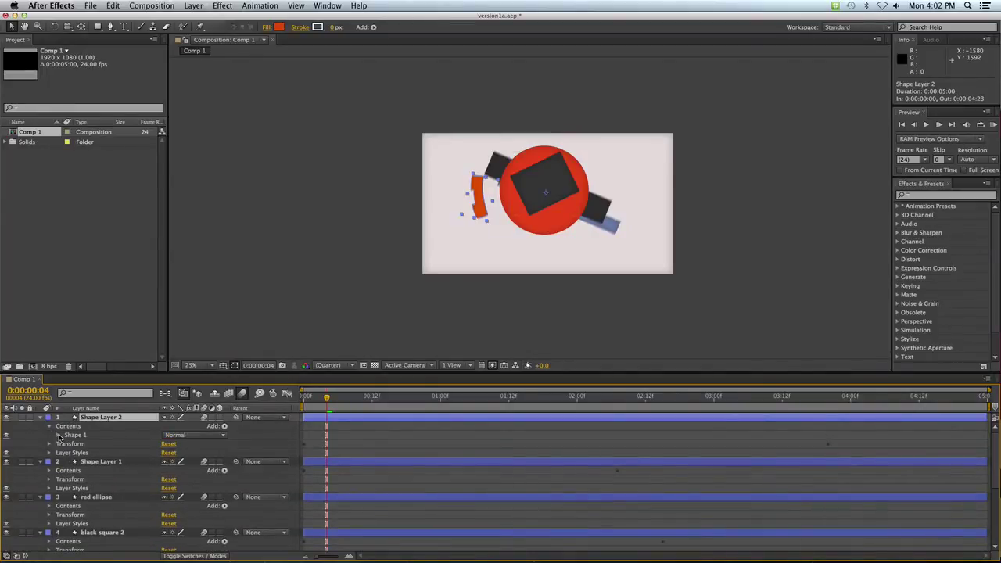
{"action": "left_click", "coordinate": [58, 436]}
{"action": "left_click", "coordinate": [67, 462]}
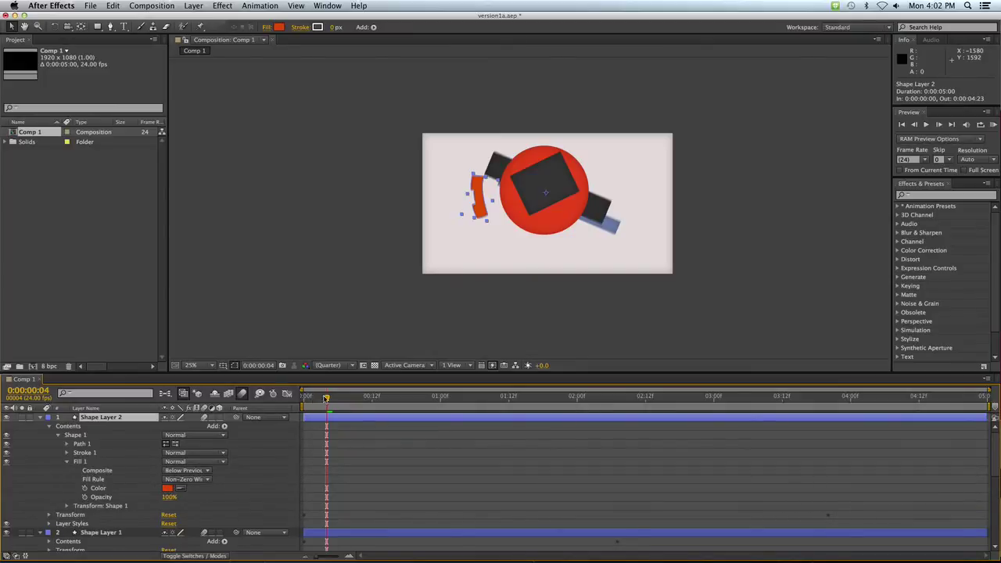
{"action": "left_click_drag", "start_coordinate": [297, 401], "coordinate": [300, 399]}
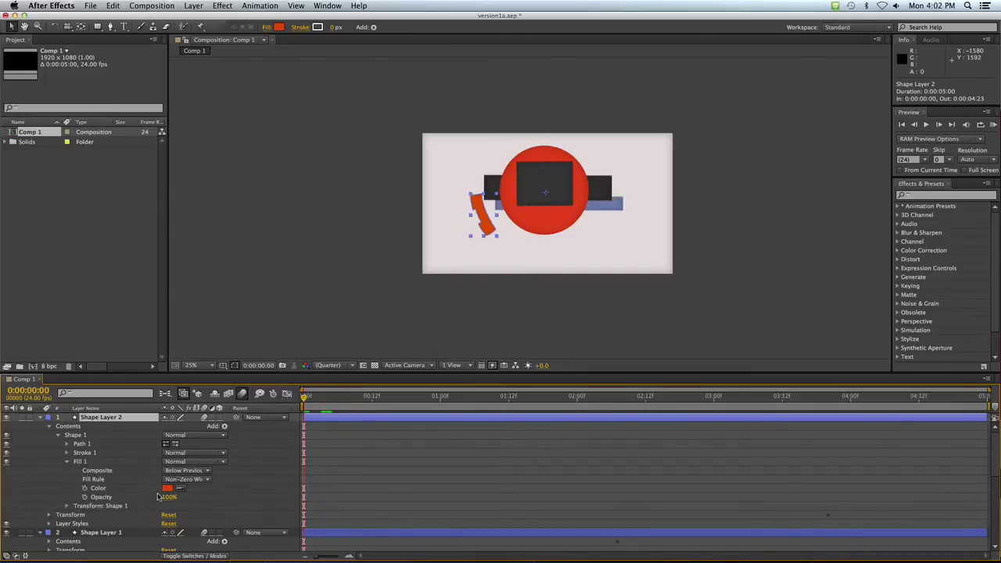
{"action": "left_click", "coordinate": [85, 487]}
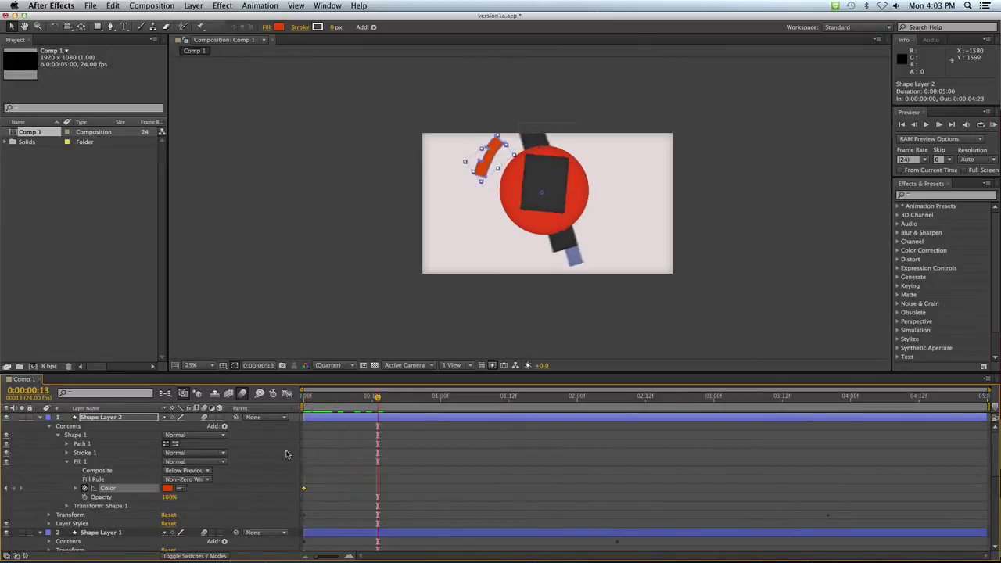
- Change the arc fill to blue 0341D8 and paste a colour keyframe around frame 16
{"action": "left_click", "coordinate": [167, 488]}
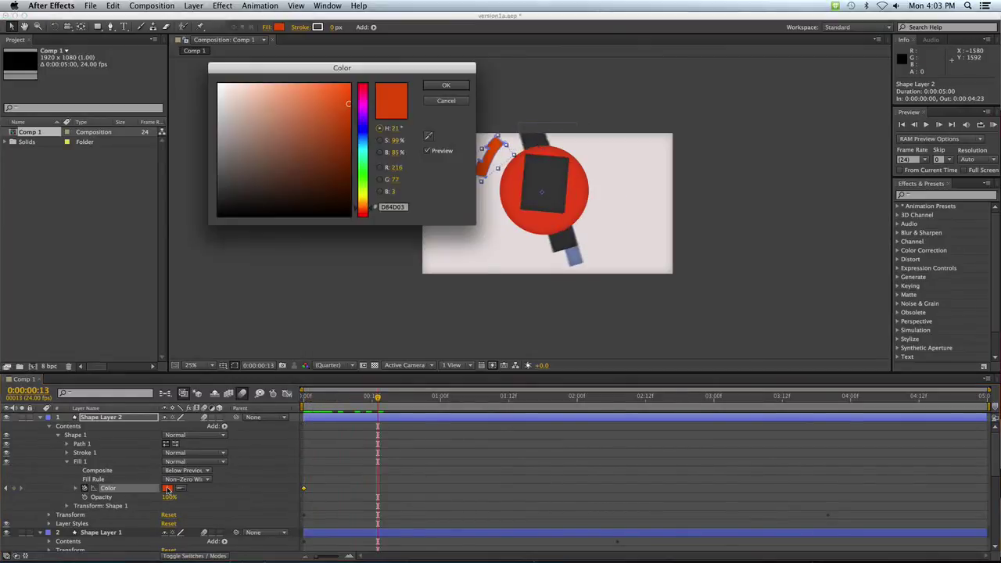
{"action": "left_click", "coordinate": [361, 139]}
{"action": "left_click", "coordinate": [446, 85]}
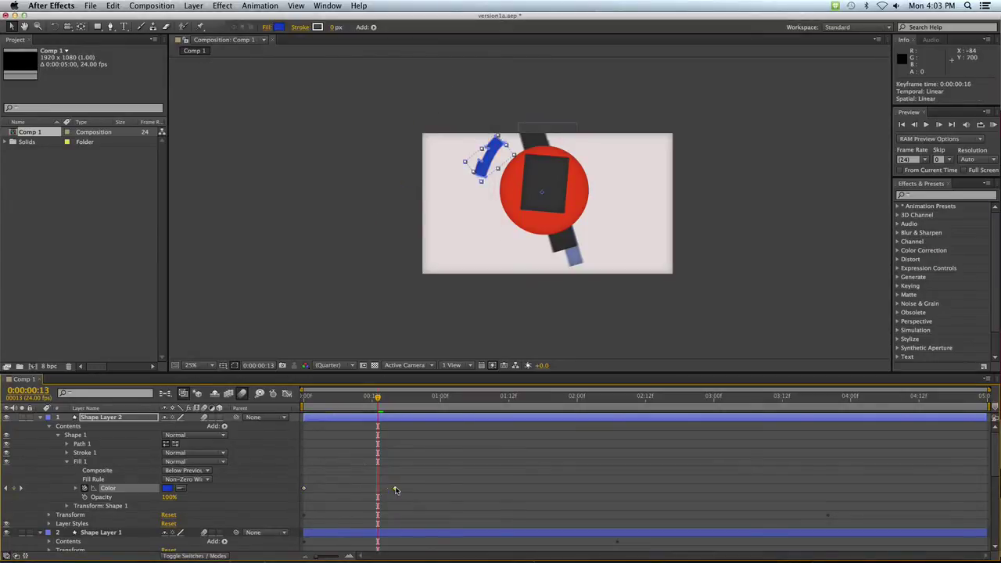
{"action": "left_click_drag", "start_coordinate": [338, 399], "coordinate": [401, 415]}
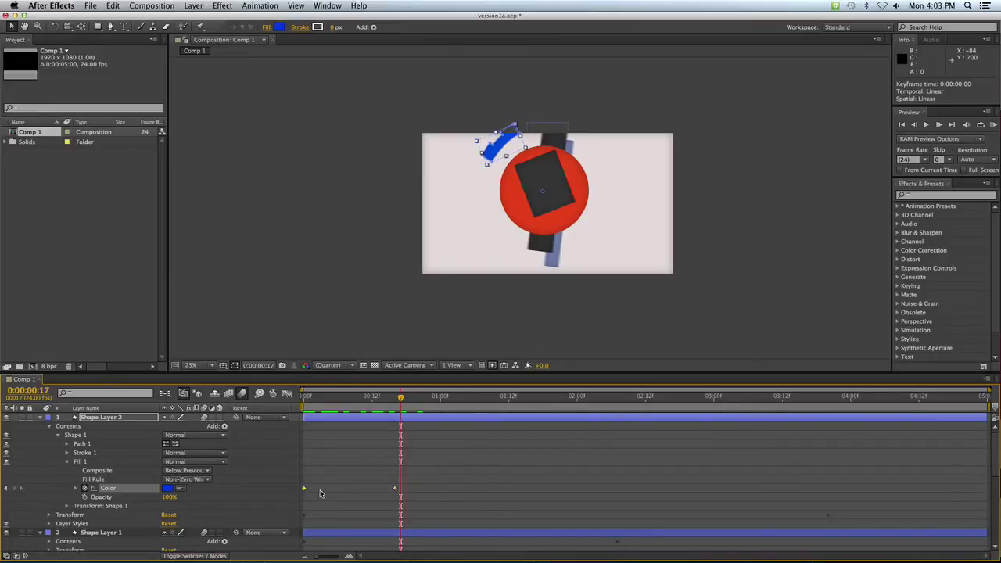
{"action": "key", "text": "ctrl+v"}
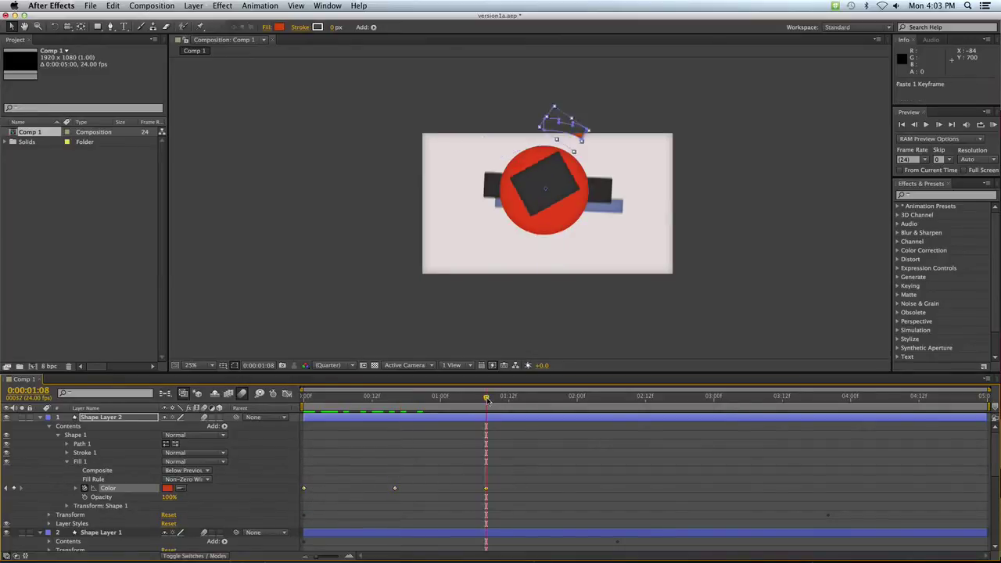
{"action": "mouse_move", "coordinate": [485, 400]}
{"action": "left_mouse_down"}
{"action": "mouse_move", "coordinate": [342, 419]}
{"action": "mouse_move", "coordinate": [553, 433]}
{"action": "left_mouse_up"}
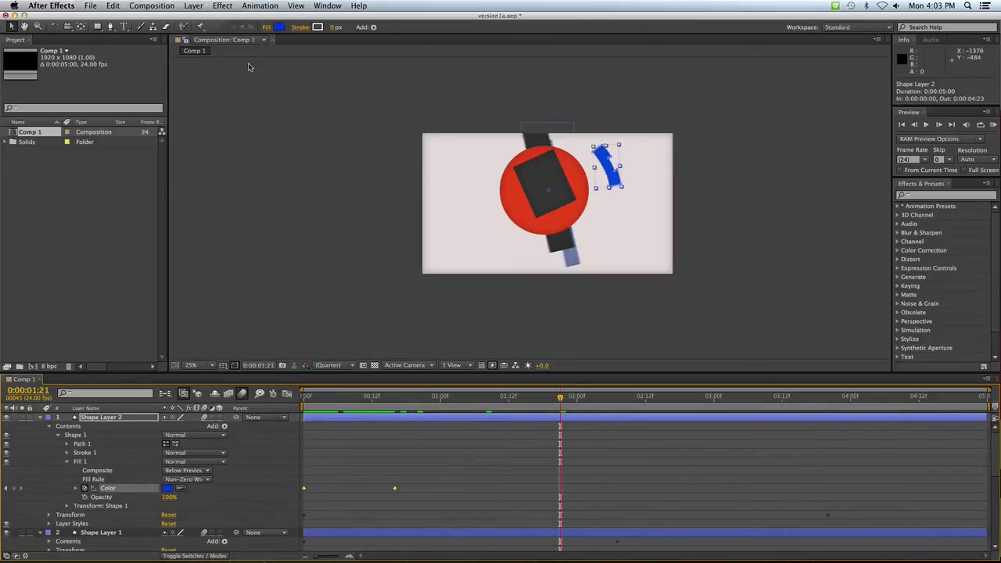
{"action": "left_click", "coordinate": [261, 8]}
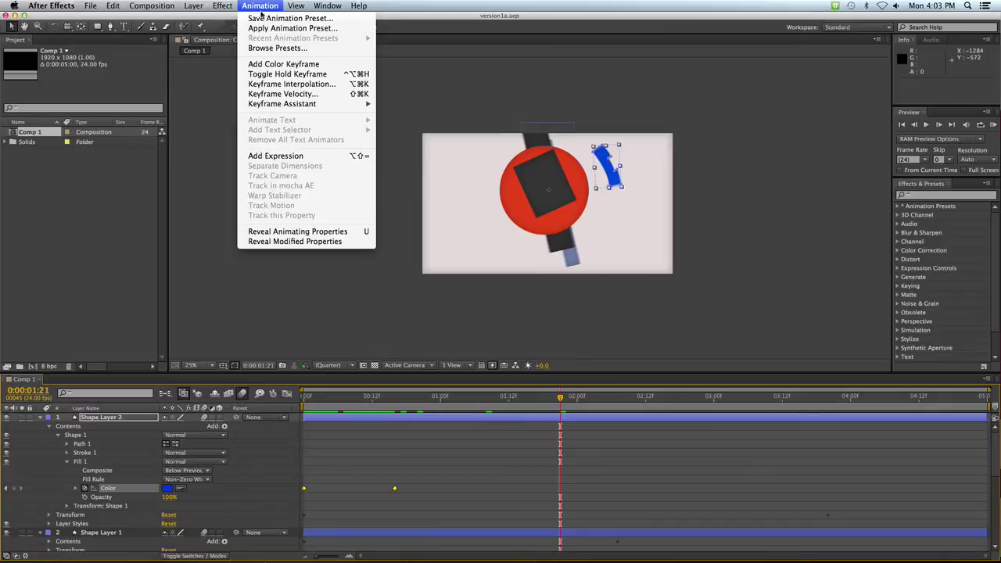
{"action": "left_click", "coordinate": [275, 157]}
{"action": "type", "text": "loopOut(\"Cycle\")"}
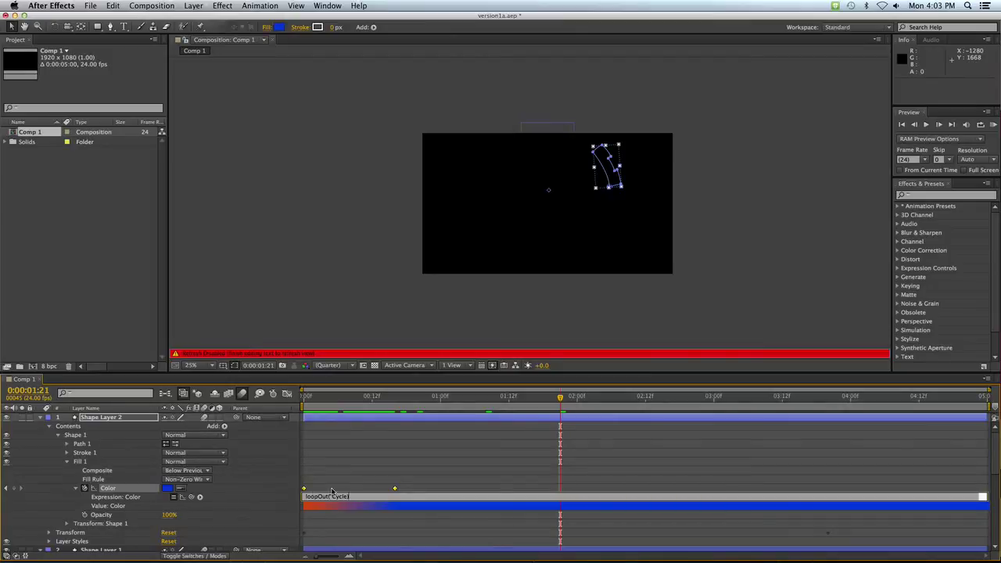
{"action": "left_click", "coordinate": [249, 500]}
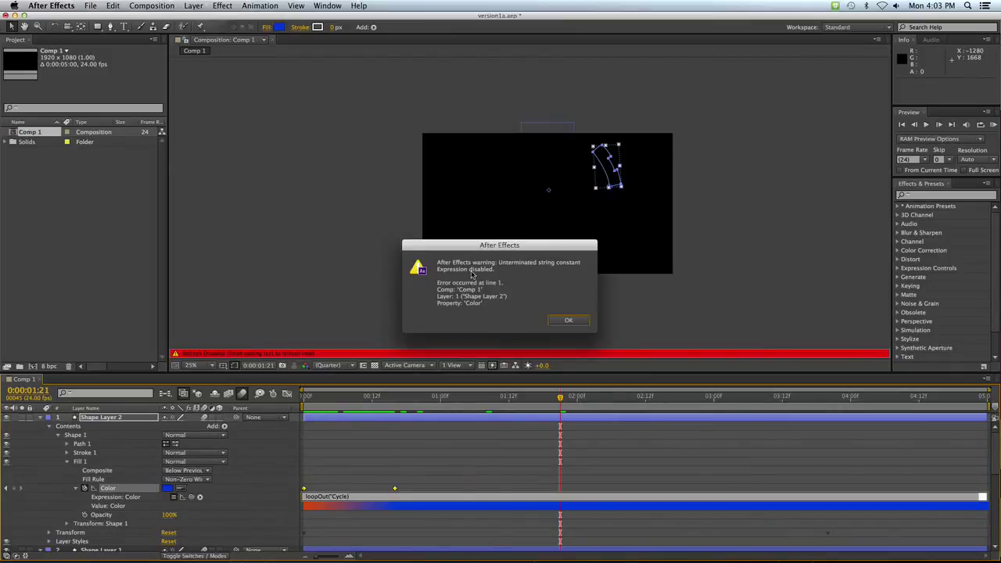
{"action": "left_click", "coordinate": [566, 321]}
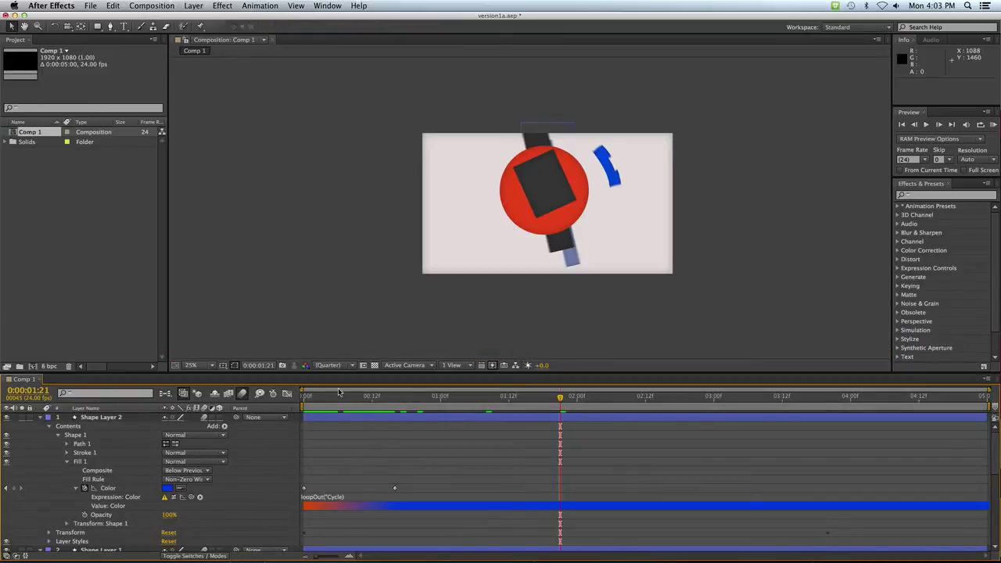
{"action": "left_click", "coordinate": [330, 499]}
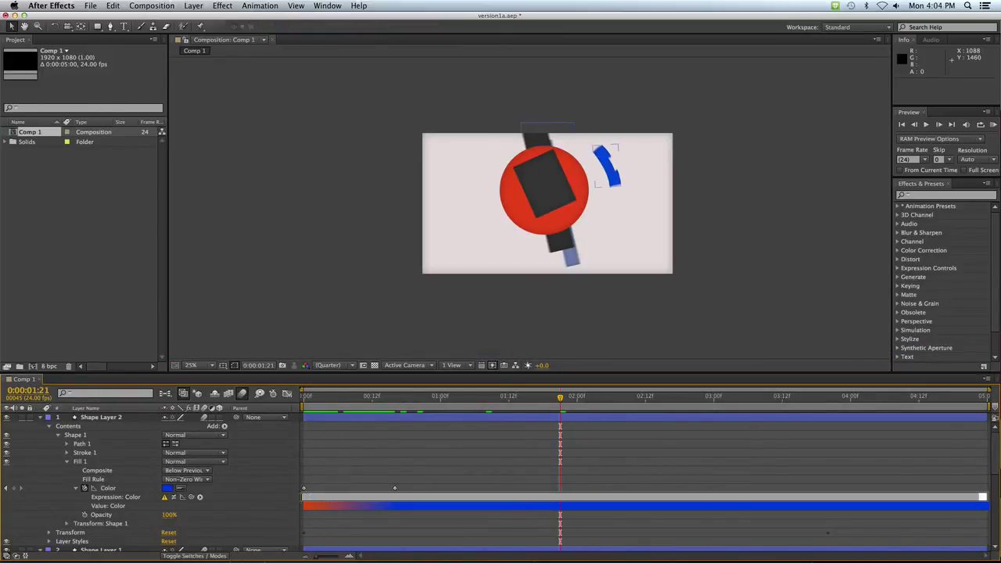
{"action": "left_click", "coordinate": [277, 501]}
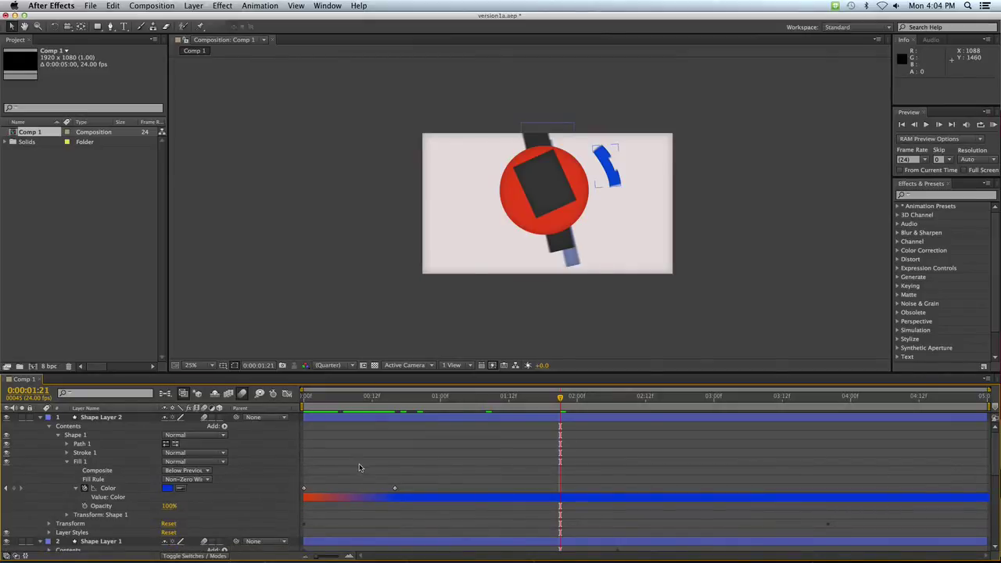
{"action": "left_click", "coordinate": [306, 489]}
- Paste a colour keyframe at frame 6, then copy the pair of colour keyframes
{"action": "left_click", "coordinate": [395, 489]}
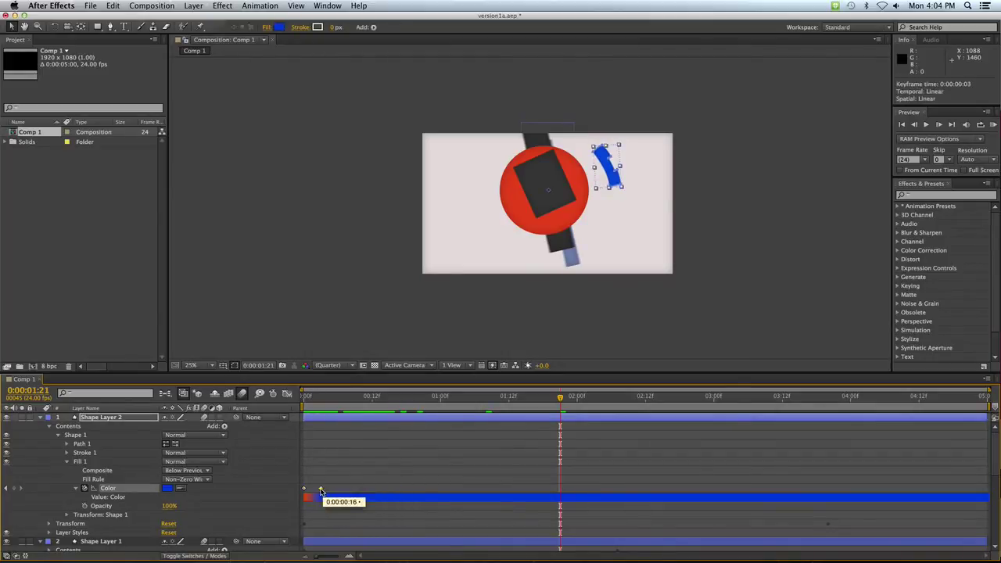
{"action": "left_click", "coordinate": [338, 397]}
{"action": "key", "text": "ctrl+v"}
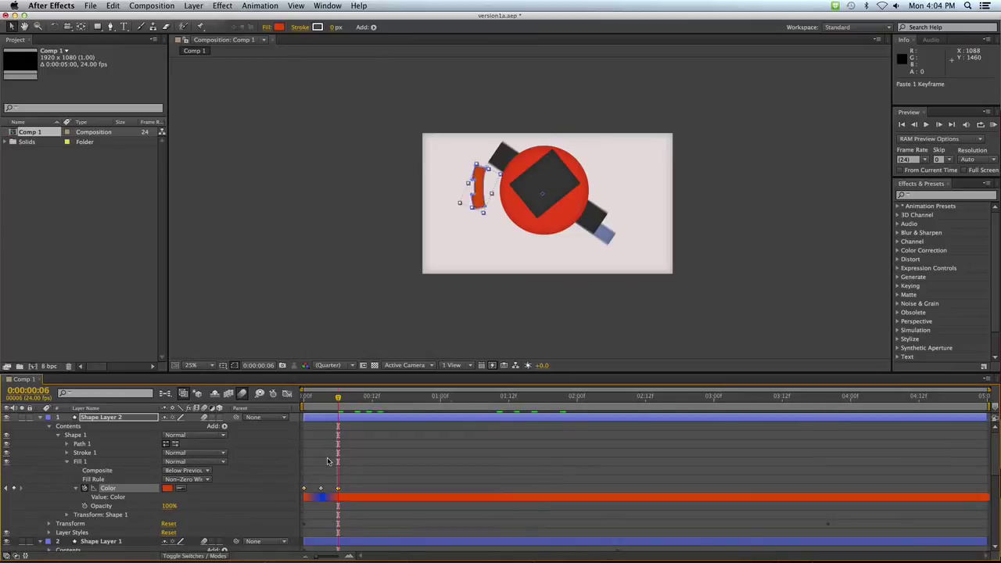
{"action": "left_click_drag", "start_coordinate": [316, 481], "coordinate": [335, 493]}
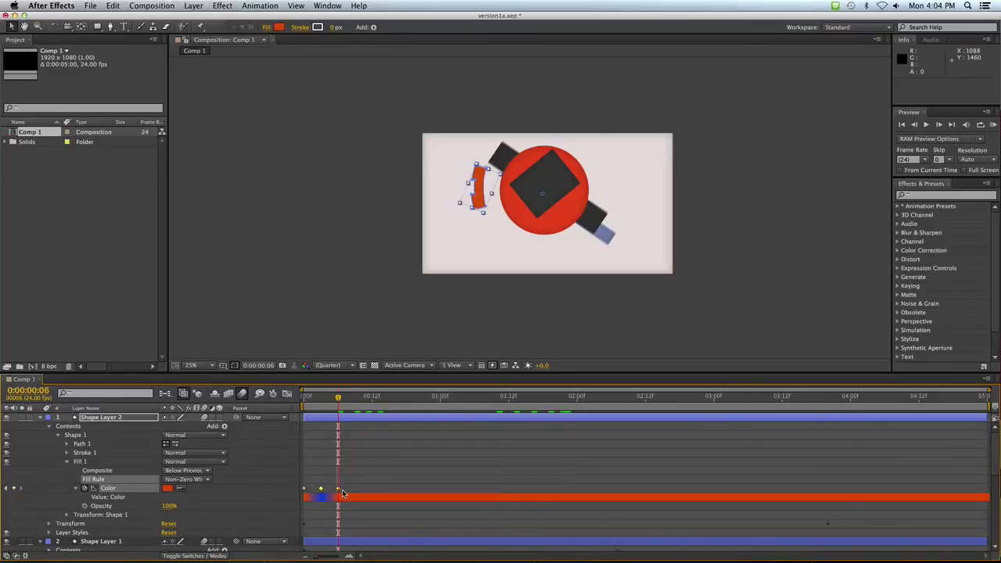
{"action": "key", "text": "super+c"}
- Paste the colour keyframe pair at frames 9, 15, 22 and onward to 1:11
{"action": "left_click", "coordinate": [356, 397]}
{"action": "key", "text": "super+v"}
{"action": "left_click", "coordinate": [389, 397]}
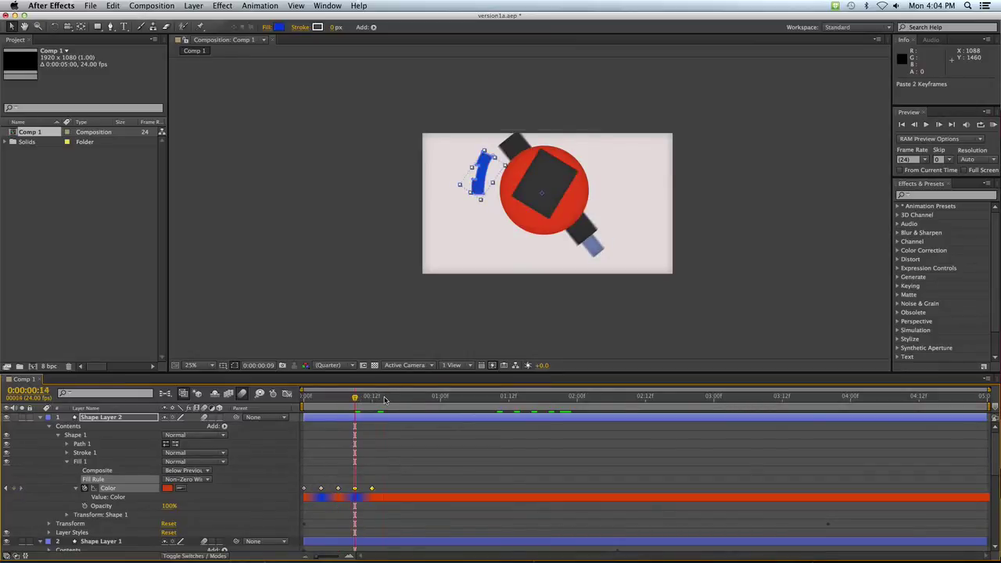
{"action": "key", "text": "super+v"}
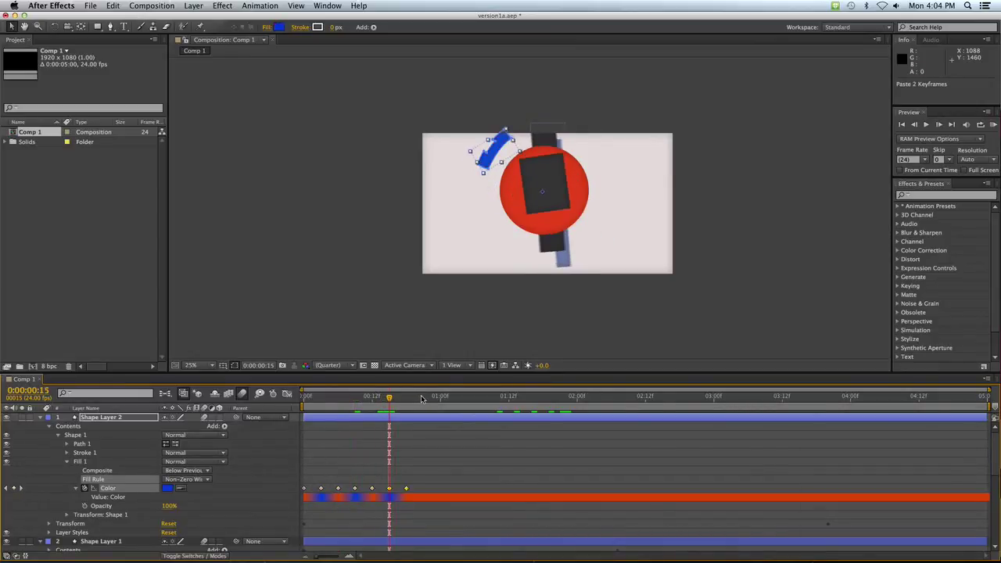
{"action": "left_click", "coordinate": [429, 397]}
{"action": "key", "text": "super+v"}
{"action": "left_click", "coordinate": [463, 397]}
{"action": "key", "text": "super+v"}
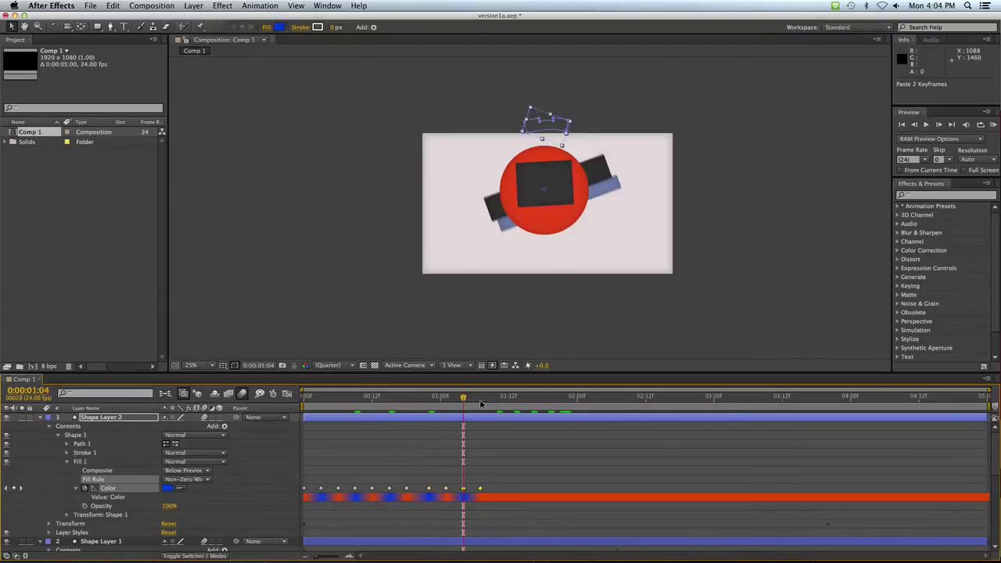
{"action": "left_click", "coordinate": [502, 397]}
{"action": "key", "text": "super+v"}
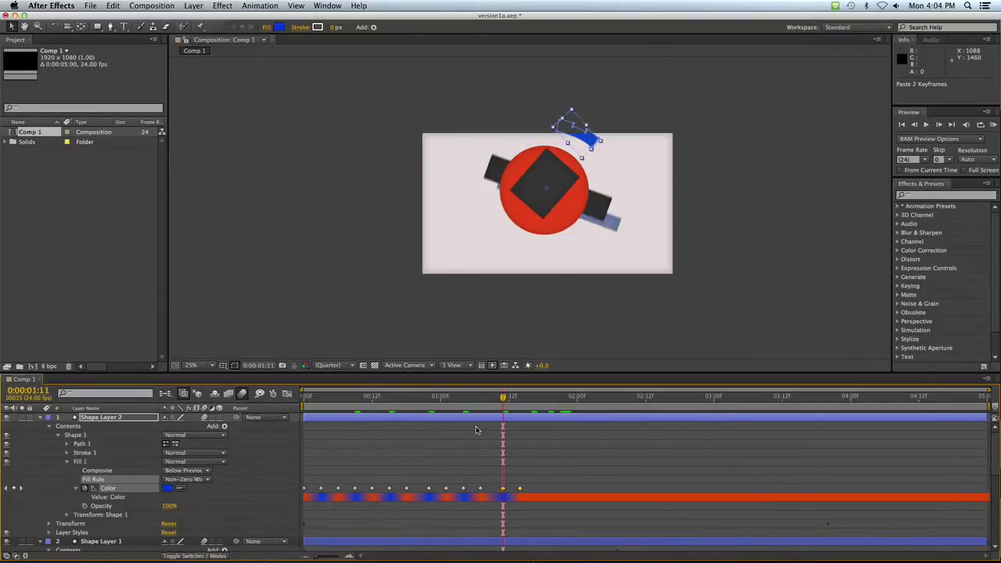
- RAM-preview the flickering arc and replay it from the first frame several times
{"action": "left_click", "coordinate": [406, 317]}
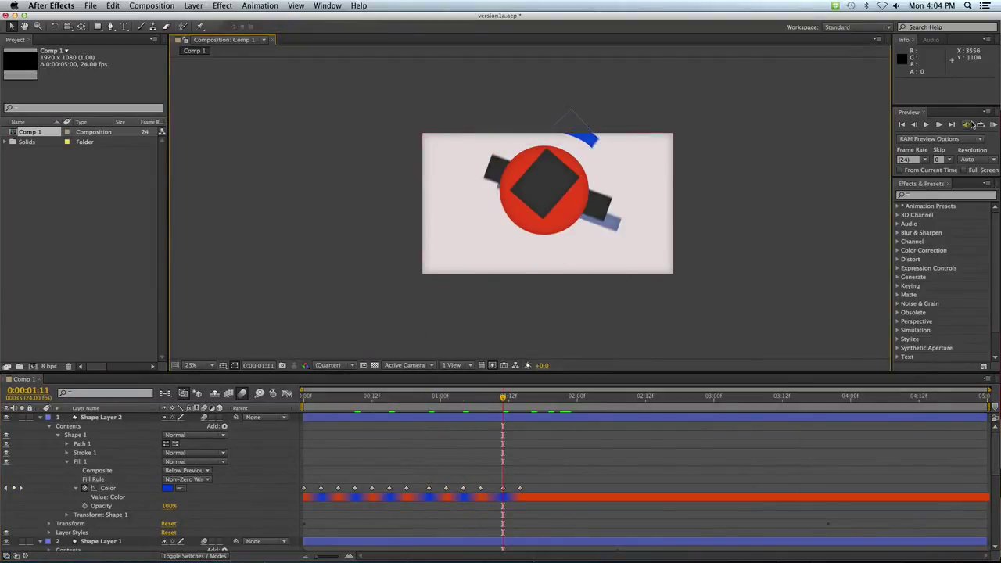
{"action": "left_click", "coordinate": [992, 124]}
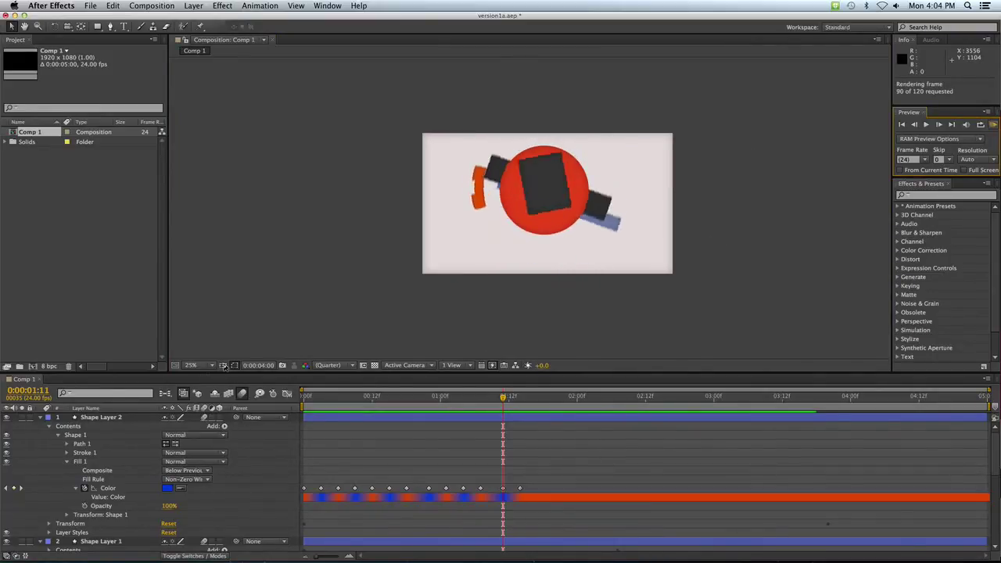
{"action": "key", "text": "space"}
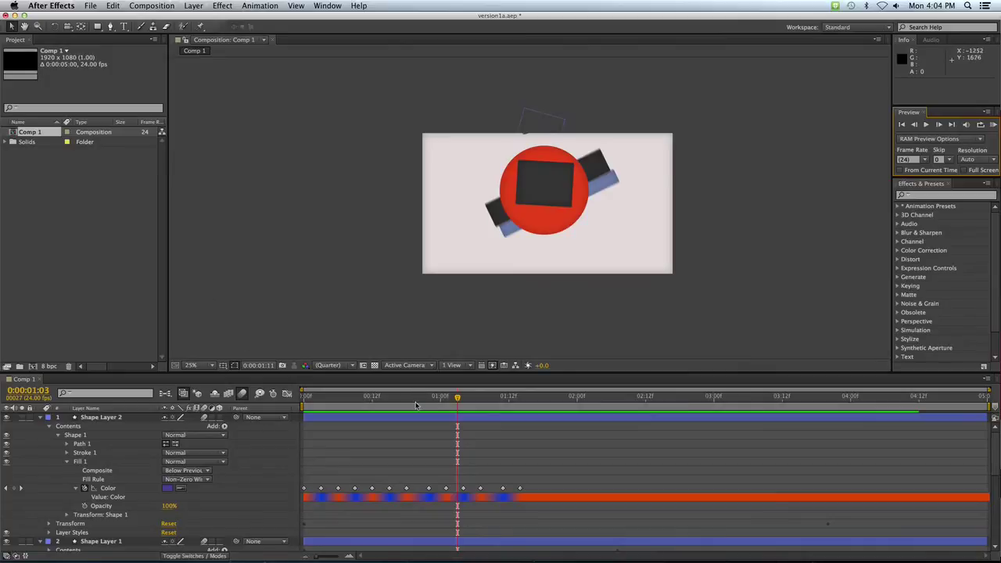
{"action": "left_click_drag", "start_coordinate": [419, 397], "coordinate": [291, 402]}
{"action": "key", "text": "space"}
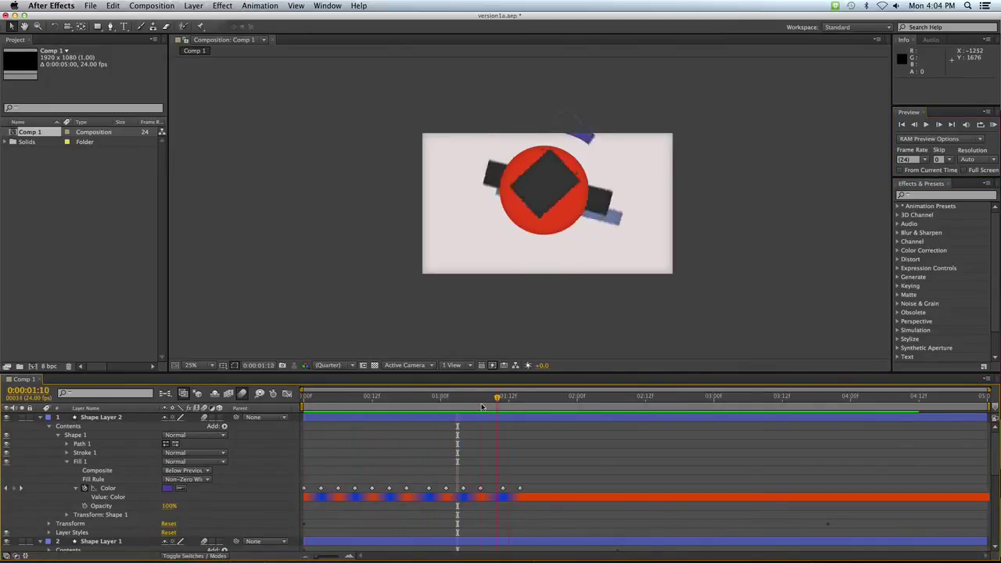
{"action": "key", "text": "space"}
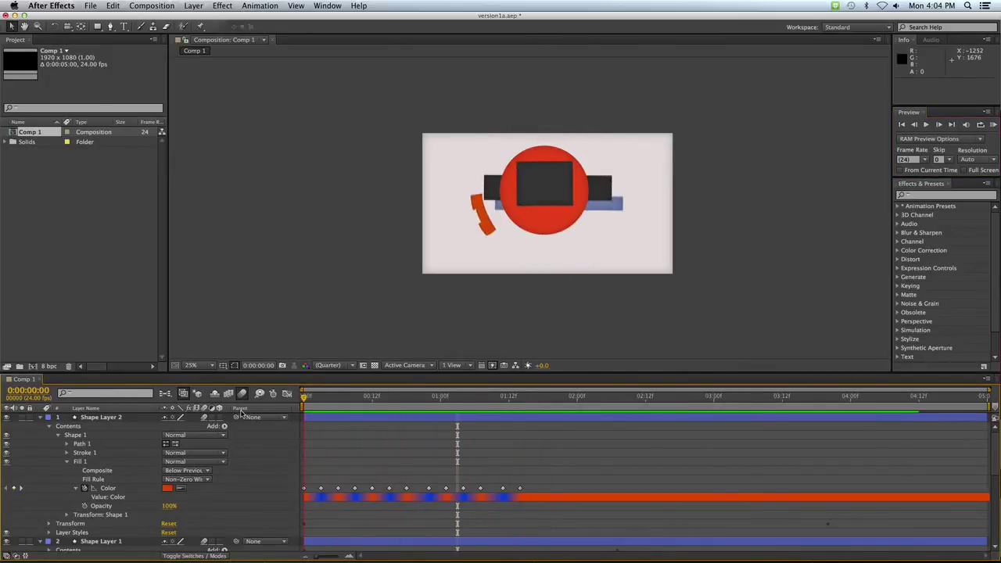
{"action": "key", "text": "space"}
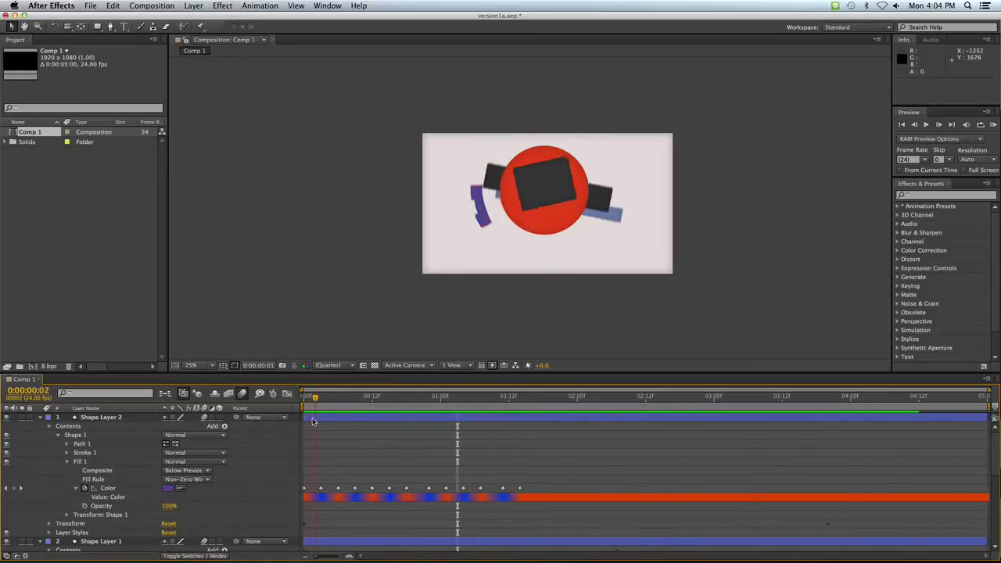
{"action": "left_click", "coordinate": [311, 421]}
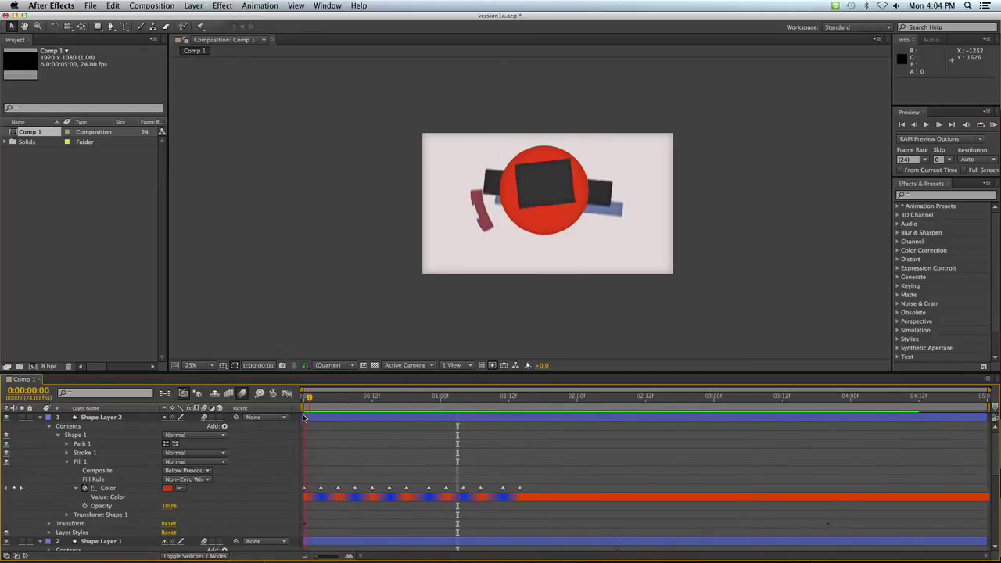
{"action": "key", "text": "space"}
{"action": "key", "text": "space"}
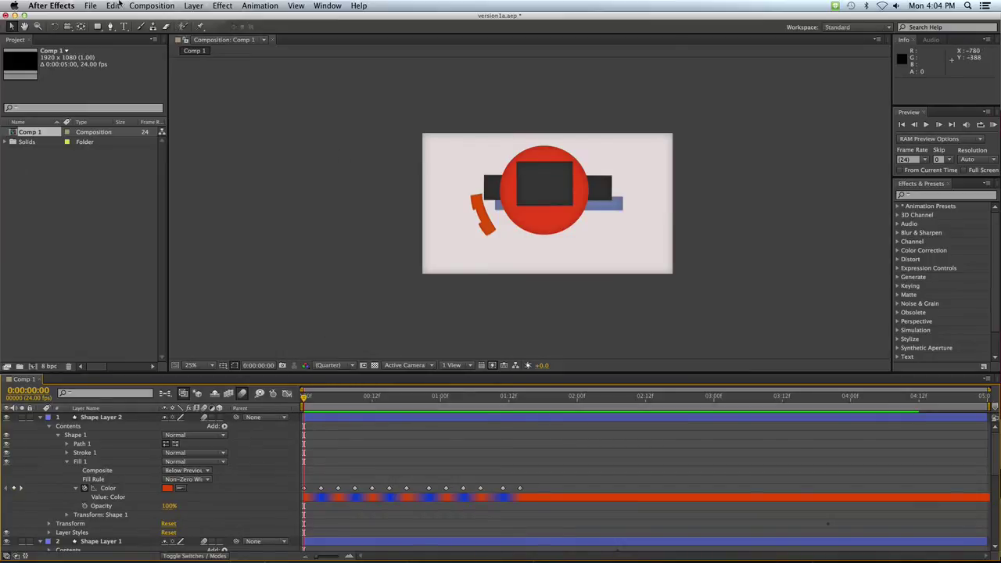
- Add Comp 1 to the render queue and open its output module settings
{"action": "left_click", "coordinate": [158, 7]}
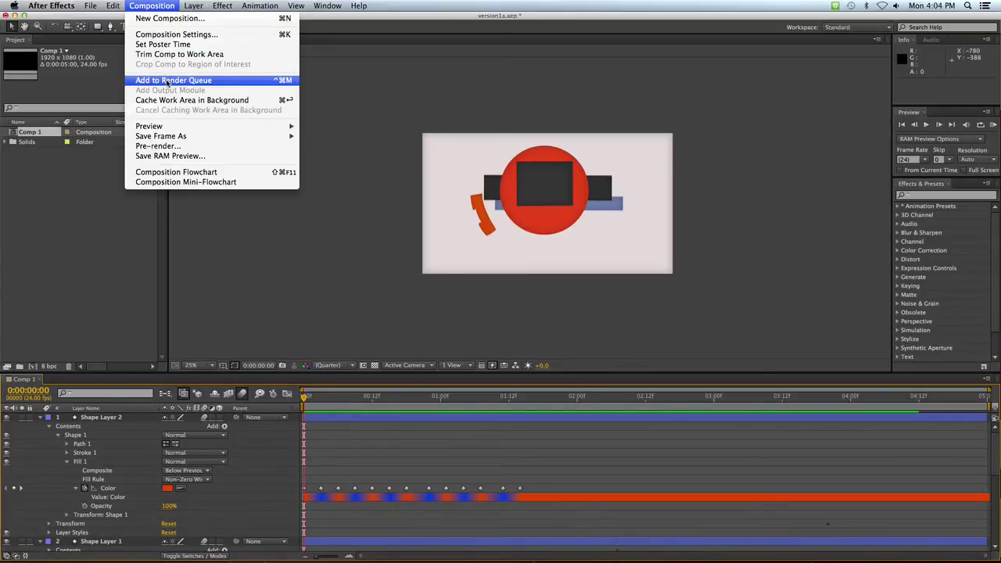
{"action": "left_click", "coordinate": [167, 81]}
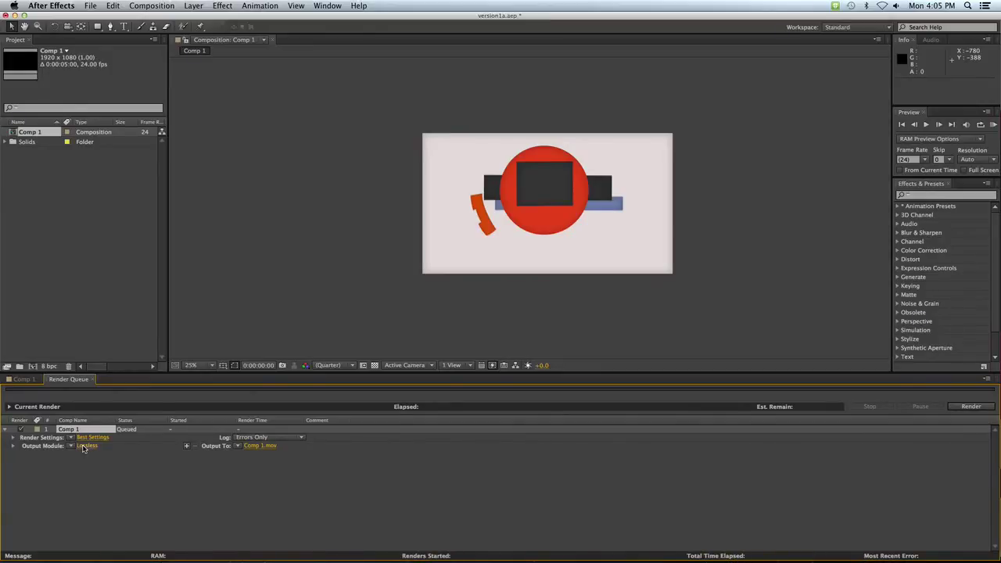
{"action": "left_click", "coordinate": [86, 445]}
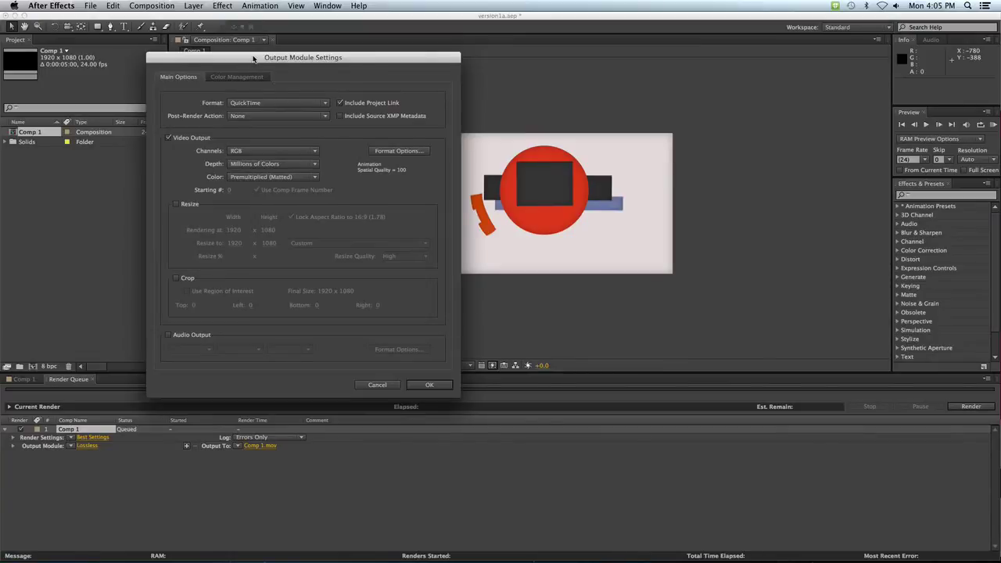
{"action": "left_click_drag", "start_coordinate": [252, 58], "coordinate": [326, 81]}
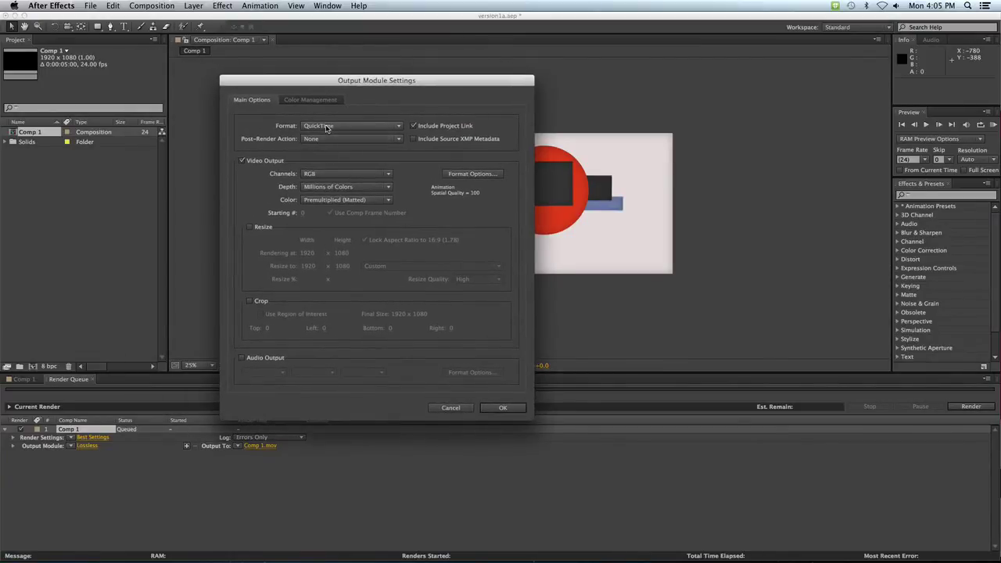
- Set the QuickTime video codec to H.264 at quality 75 and confirm the output module
{"action": "left_click", "coordinate": [465, 174]}
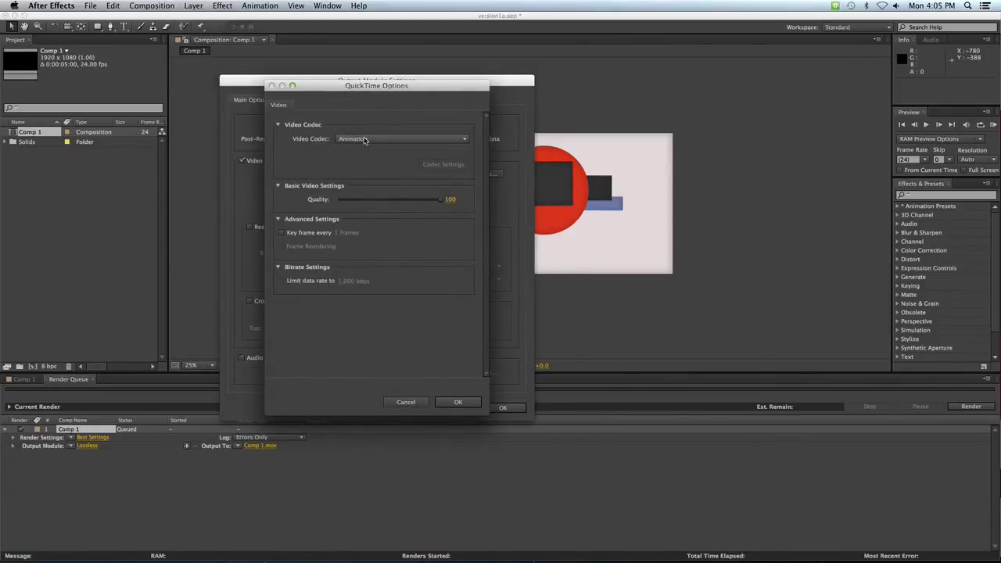
{"action": "left_click", "coordinate": [364, 140]}
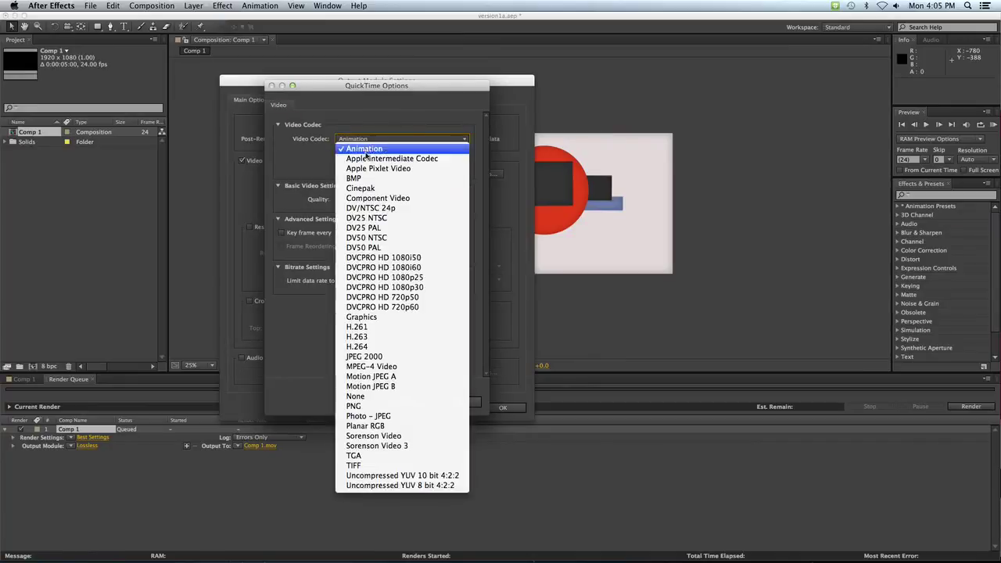
{"action": "left_click", "coordinate": [370, 346]}
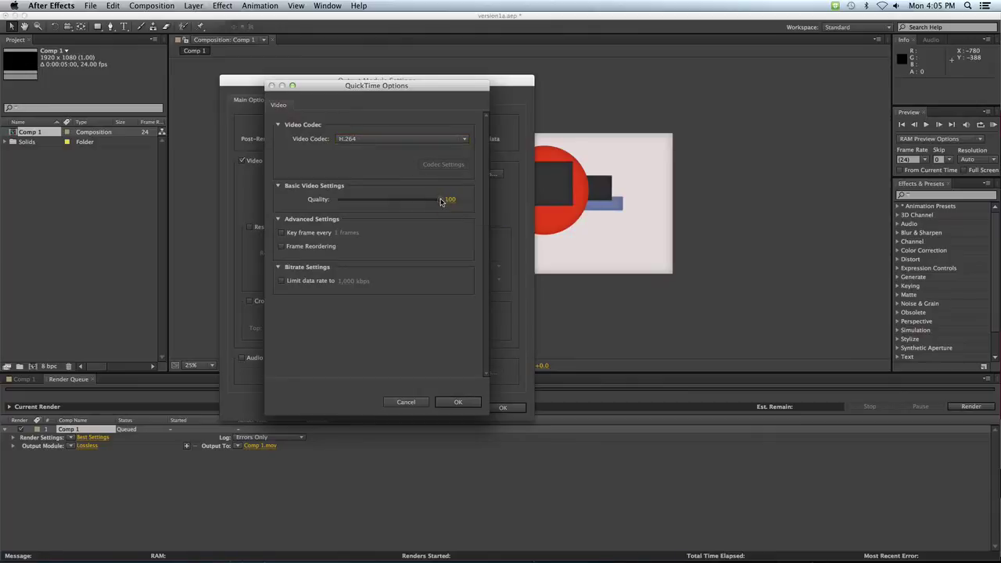
{"action": "left_click_drag", "start_coordinate": [440, 201], "coordinate": [417, 205]}
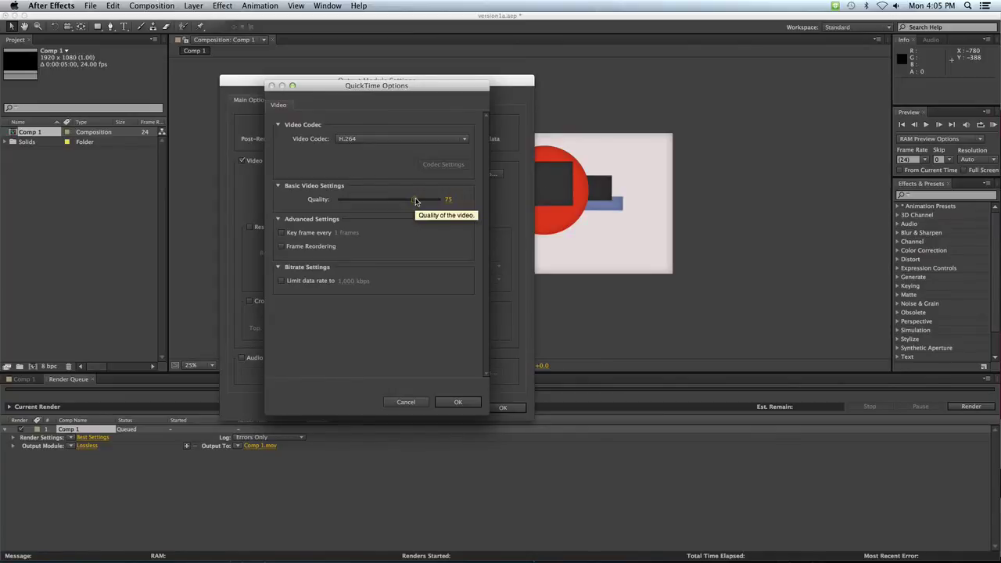
{"action": "left_click_drag", "start_coordinate": [415, 201], "coordinate": [450, 203]}
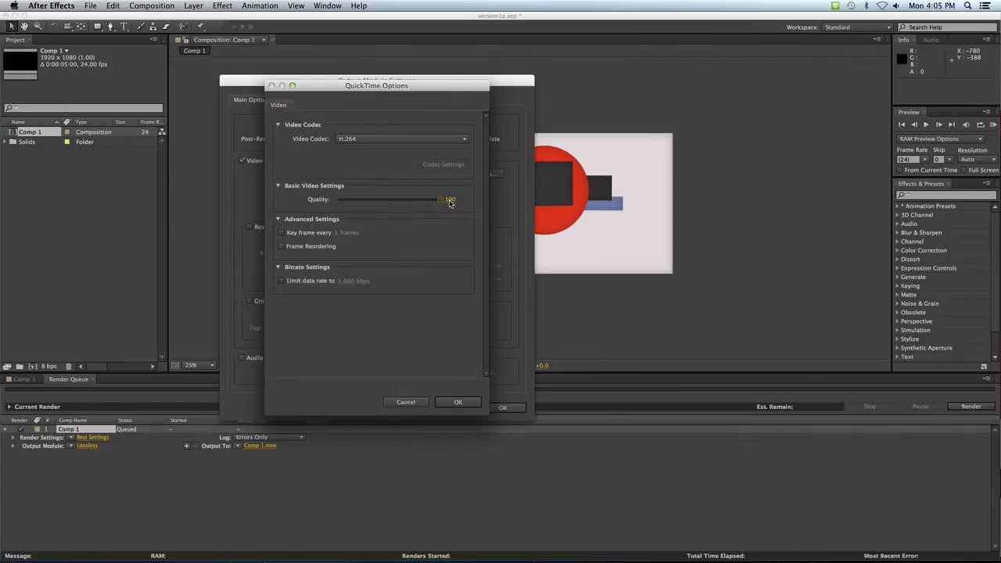
{"action": "left_click_drag", "start_coordinate": [450, 203], "coordinate": [418, 203]}
{"action": "left_click", "coordinate": [460, 403]}
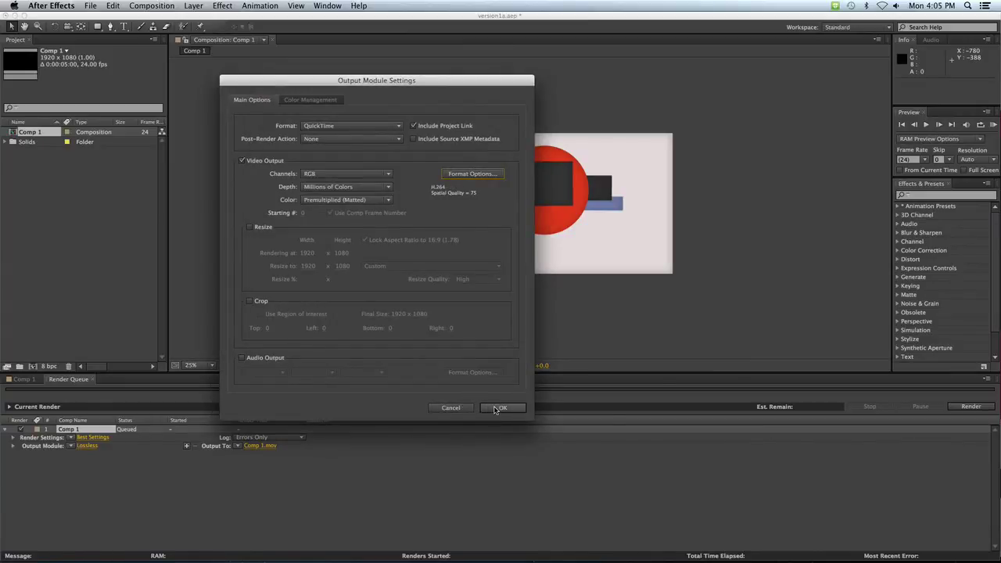
{"action": "left_click", "coordinate": [497, 407]}
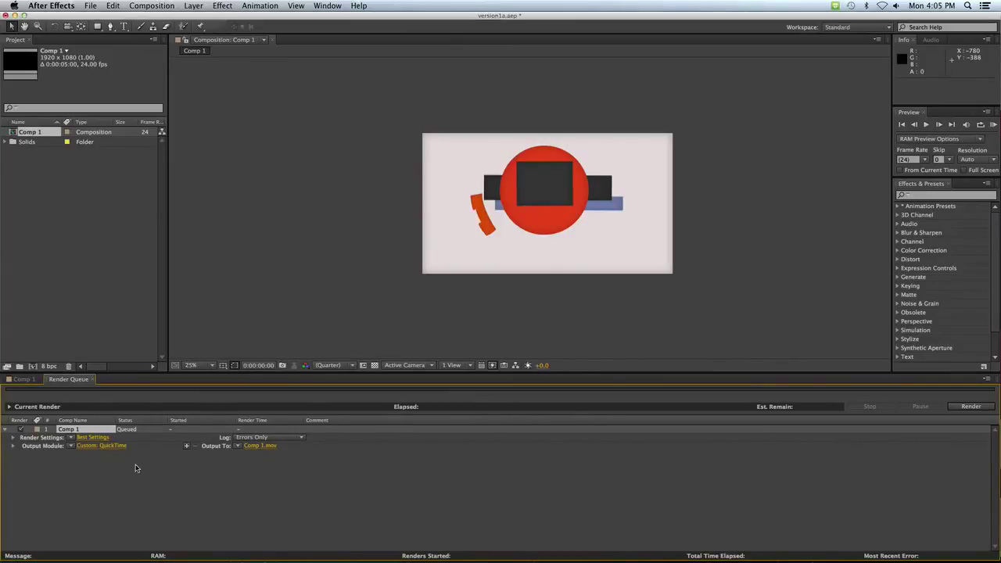
- Point Comp 1's Output To at the Desktop project folder, naming the file output1.mov
{"action": "left_click", "coordinate": [255, 447]}
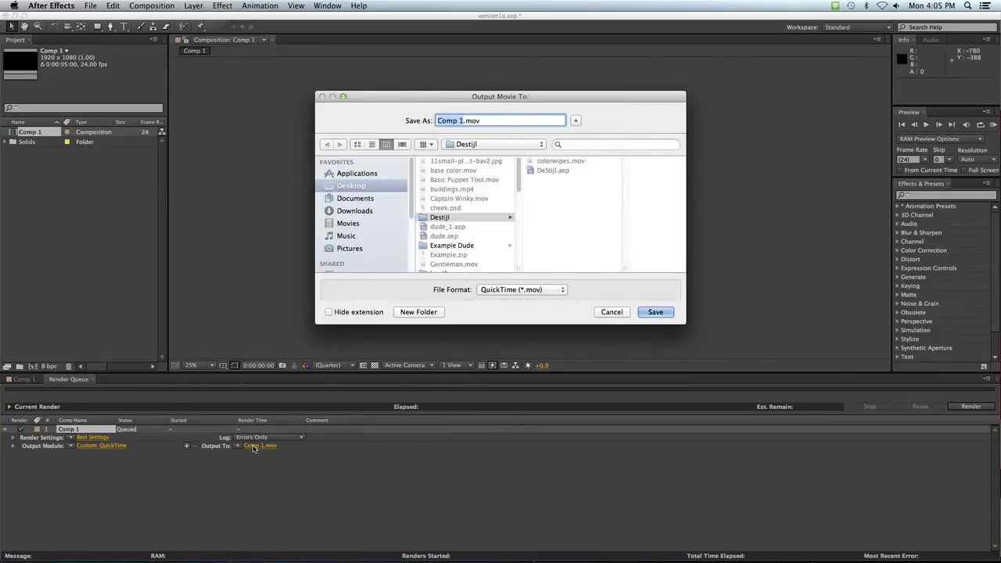
{"action": "left_click", "coordinate": [360, 189]}
{"action": "scroll", "coordinate": [454, 215], "scroll_direction": "down", "scroll_amount": 3}
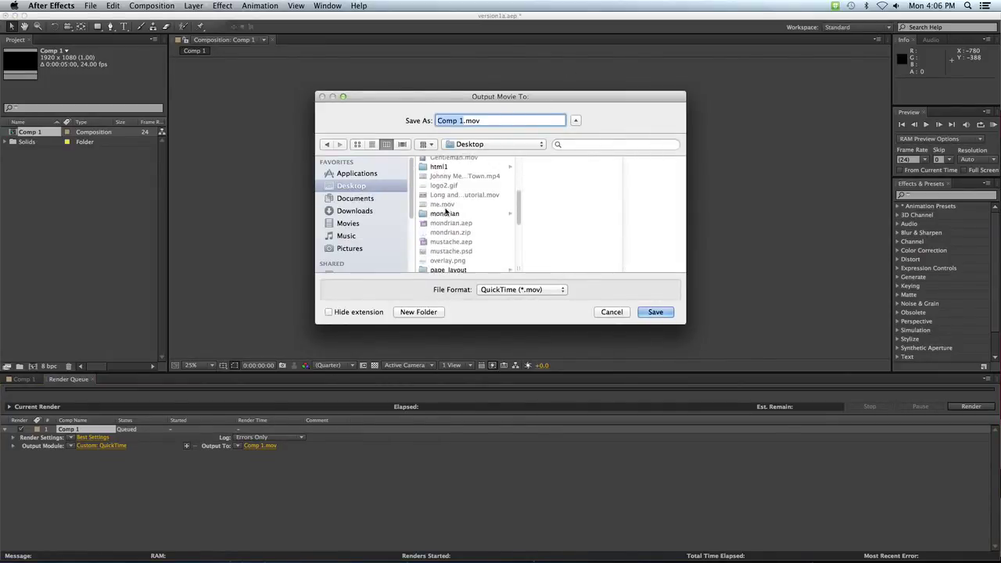
{"action": "scroll", "coordinate": [457, 213], "scroll_direction": "down", "scroll_amount": 3}
{"action": "scroll", "coordinate": [460, 211], "scroll_direction": "down", "scroll_amount": 3}
{"action": "left_click", "coordinate": [461, 196]}
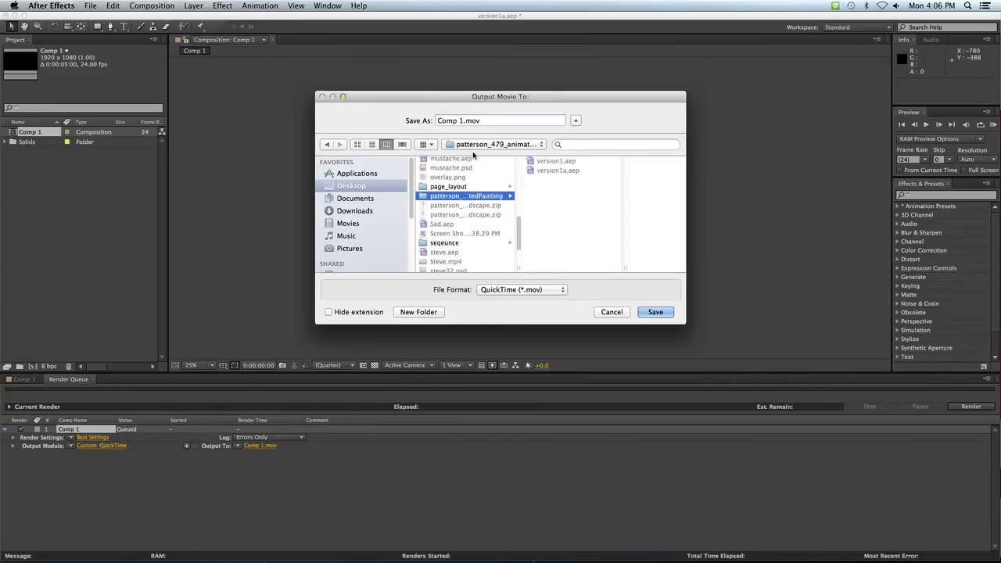
{"action": "type", "text": "output"}
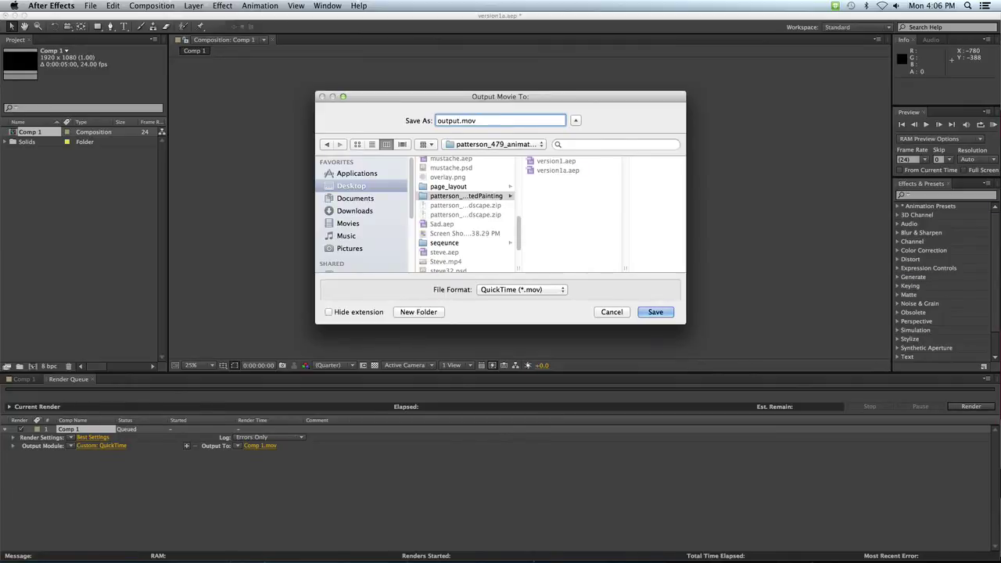
{"action": "type", "text": "1"}
{"action": "left_click", "coordinate": [329, 312]}
{"action": "left_click", "coordinate": [328, 312]}
{"action": "left_click", "coordinate": [655, 312]}
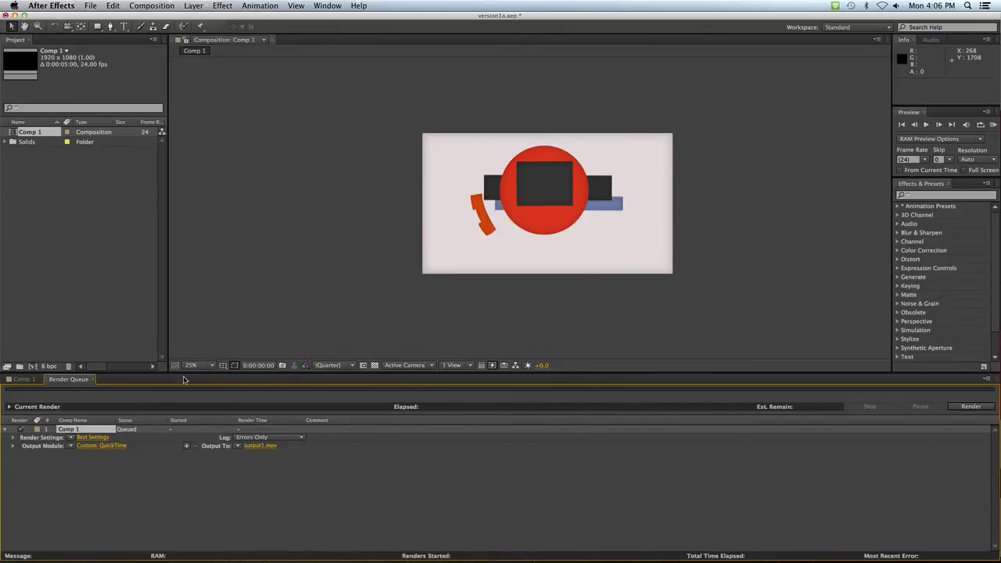
- Render the queued Comp 1 to output1.mov, which finishes in about 1 min 20 sec
{"action": "left_click", "coordinate": [972, 406]}
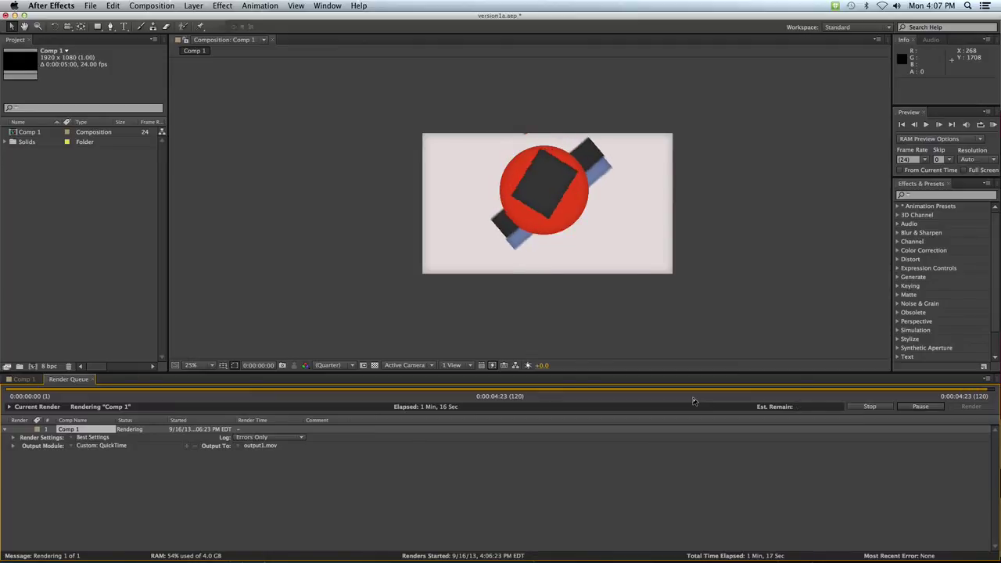
{"action": "key", "text": "XF86AudioLowerVolume"}
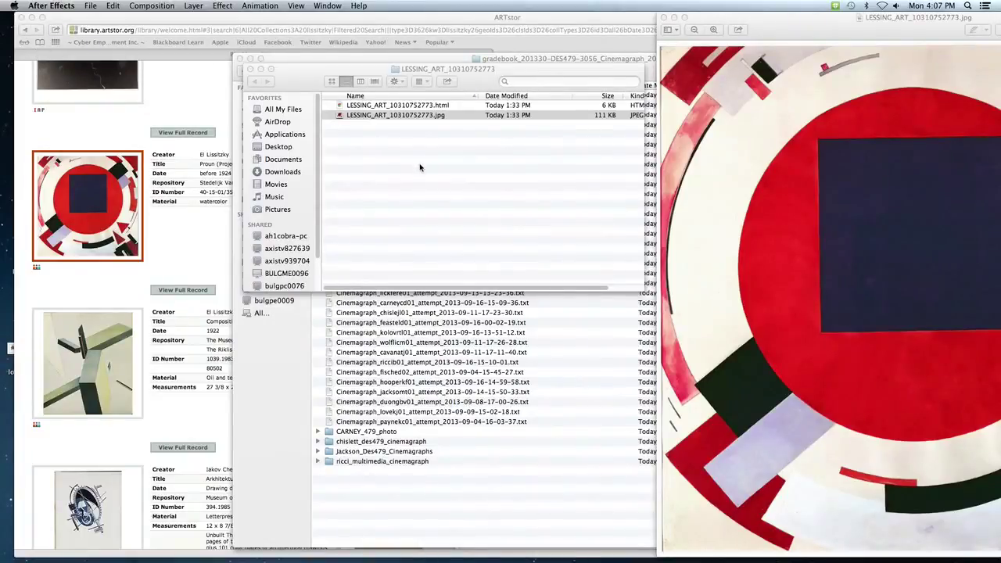
- Arrange and enlarge the Finder window so it shows the Desktop's contents
{"action": "left_click_drag", "start_coordinate": [289, 87], "coordinate": [254, 108]}
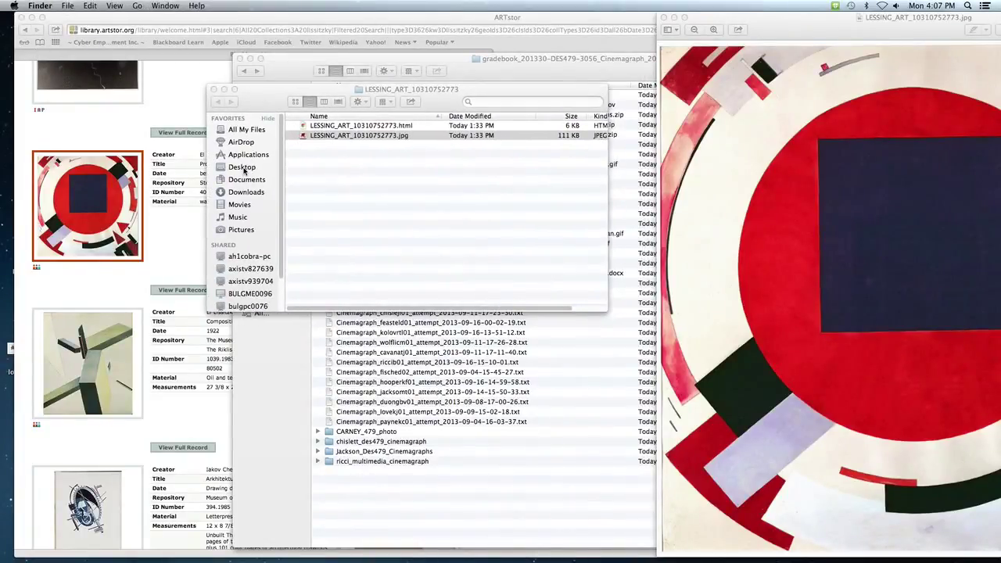
{"action": "left_click", "coordinate": [243, 169]}
{"action": "left_click", "coordinate": [243, 168]}
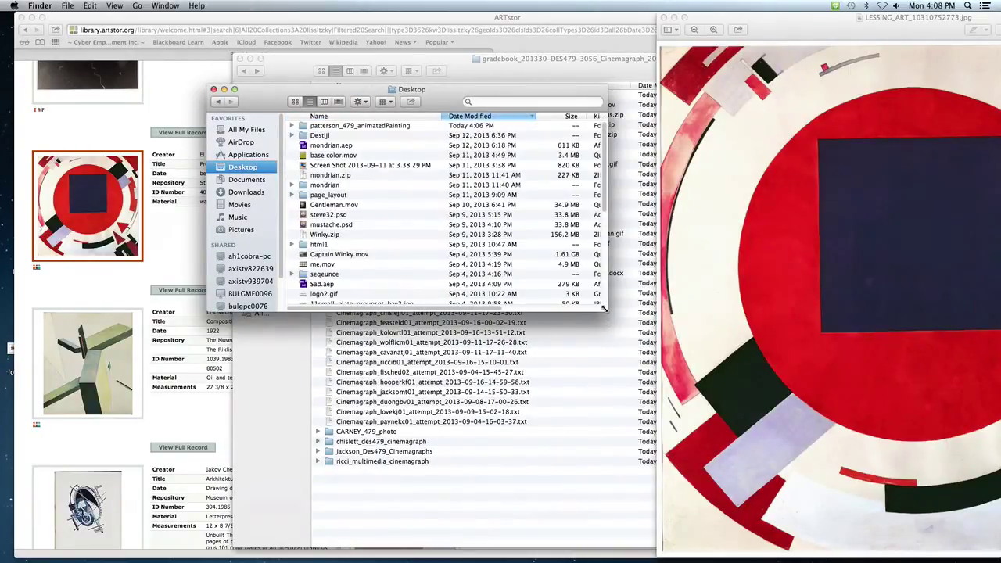
{"action": "left_click_drag", "start_coordinate": [606, 311], "coordinate": [766, 469]}
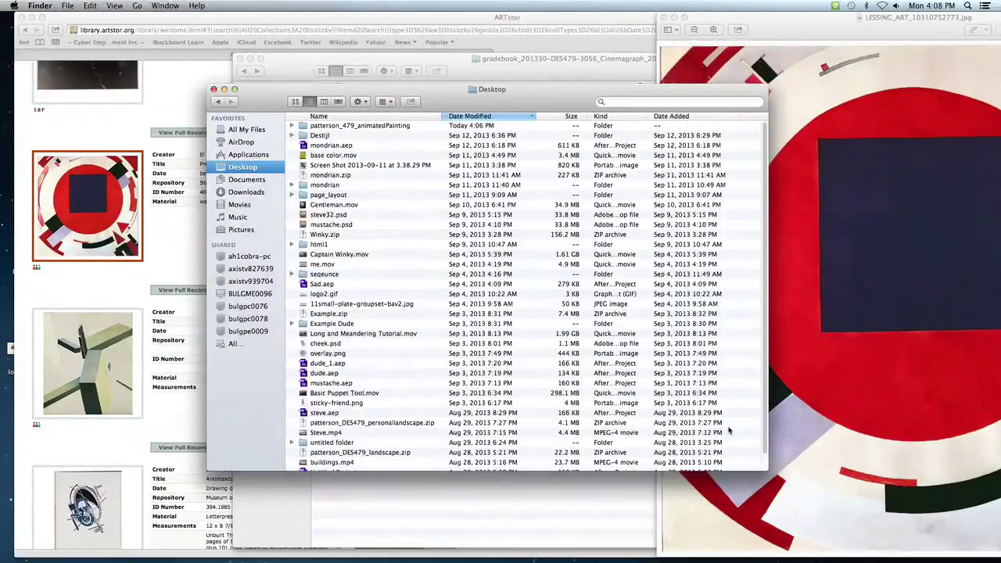
- Open the animated painting project folder and launch output1.mov in QuickTime Player
{"action": "left_click", "coordinate": [364, 126]}
{"action": "double_click", "coordinate": [365, 126]}
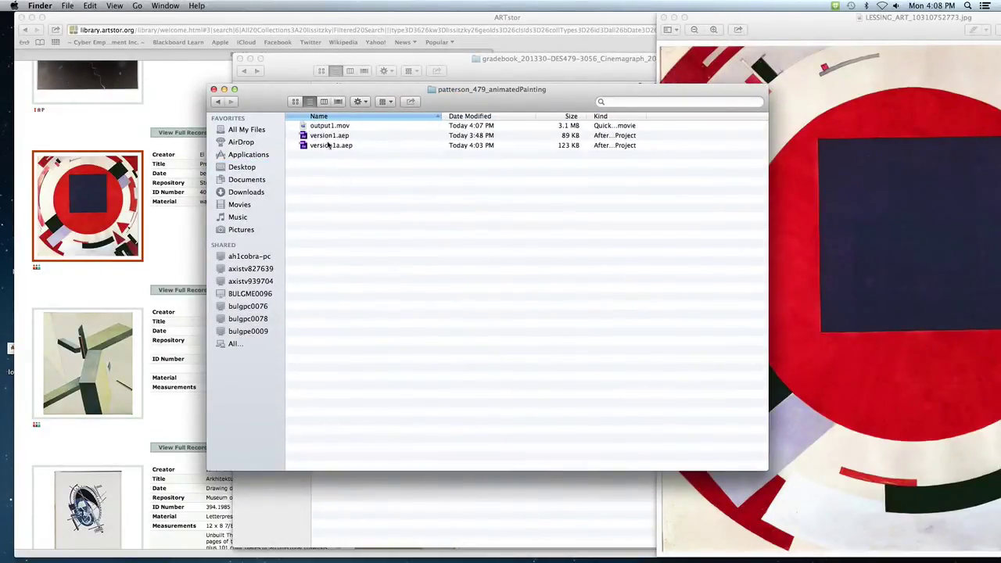
{"action": "left_click", "coordinate": [327, 130]}
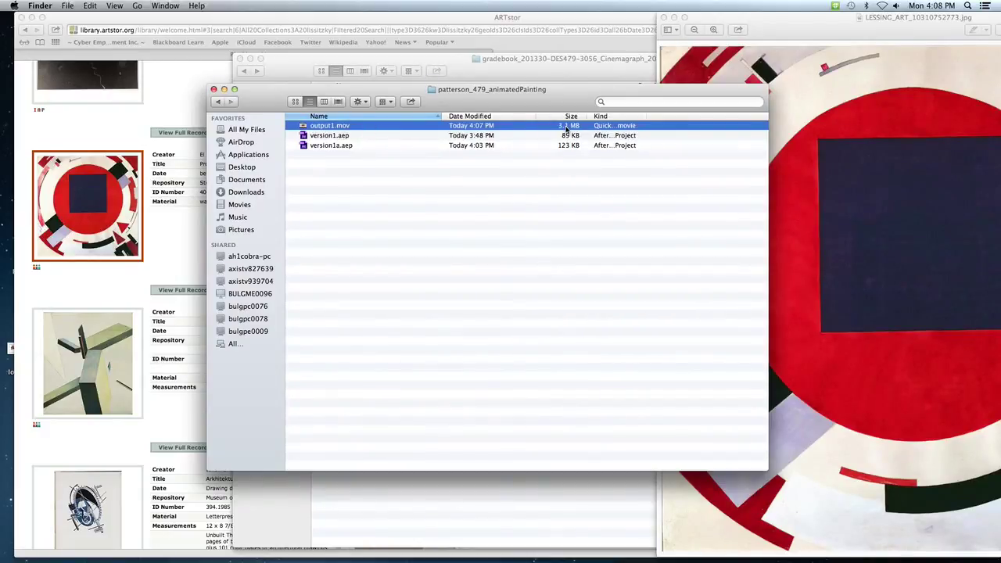
{"action": "double_click", "coordinate": [303, 128]}
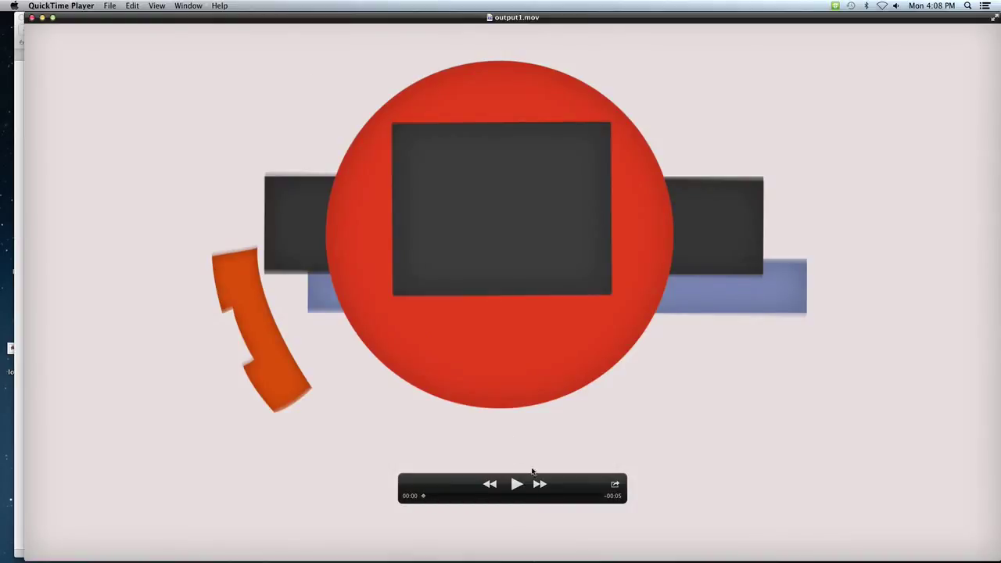
- Confirm in the Movie Inspector that output1.mov is H.264, 1920 × 1080 at 24 fps
{"action": "key", "text": "super+i"}
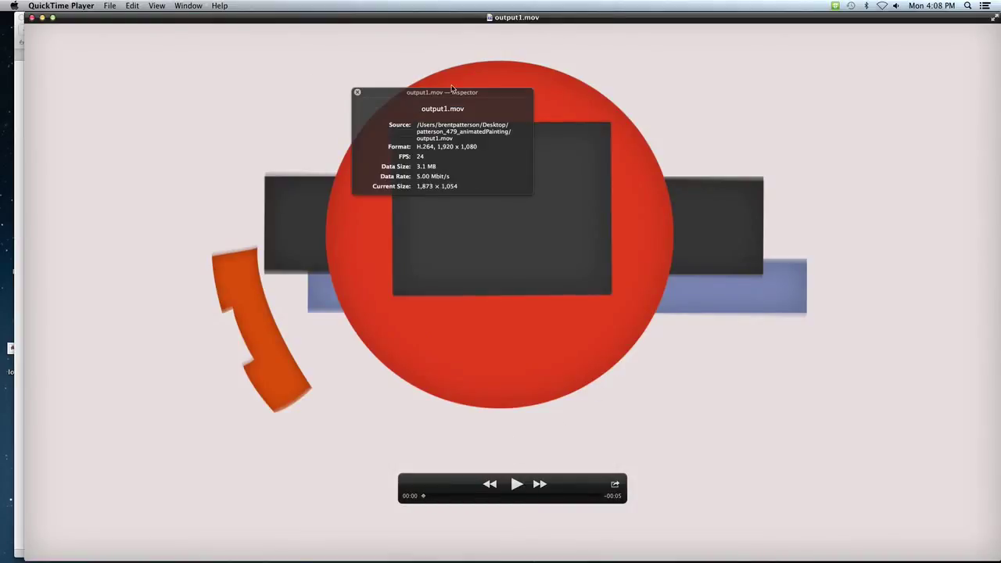
{"action": "left_click_drag", "start_coordinate": [440, 151], "coordinate": [661, 155]}
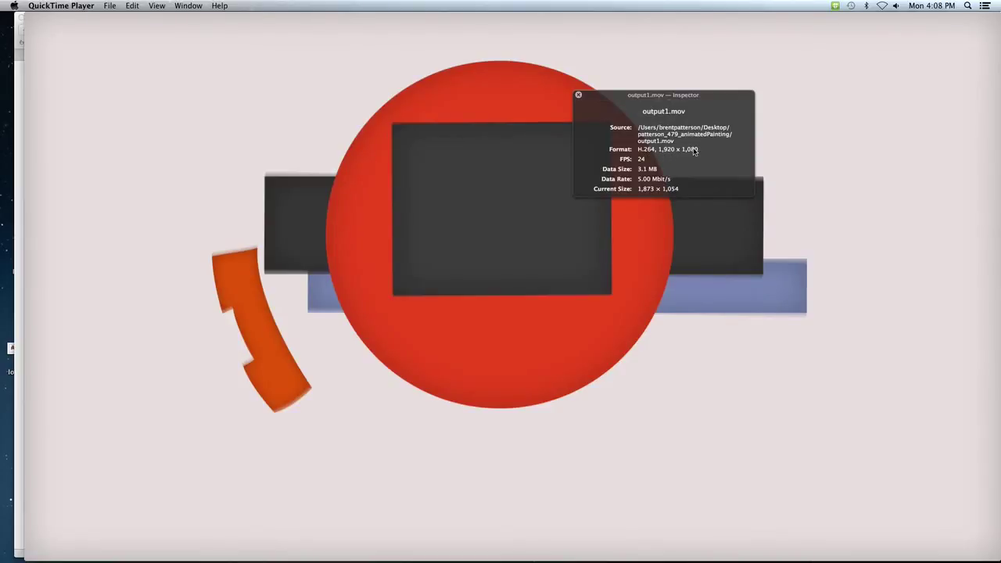
{"action": "left_click", "coordinate": [578, 95]}
- Play output1.mov through, close it, and switch back to After Effects
{"action": "left_click", "coordinate": [516, 484]}
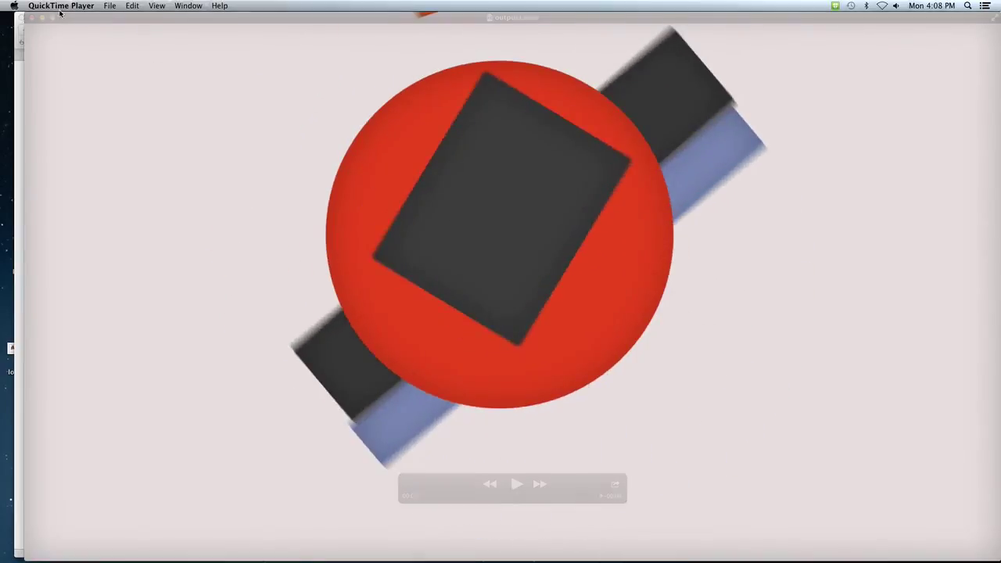
{"action": "left_click", "coordinate": [32, 17]}
{"action": "left_click", "coordinate": [337, 216]}
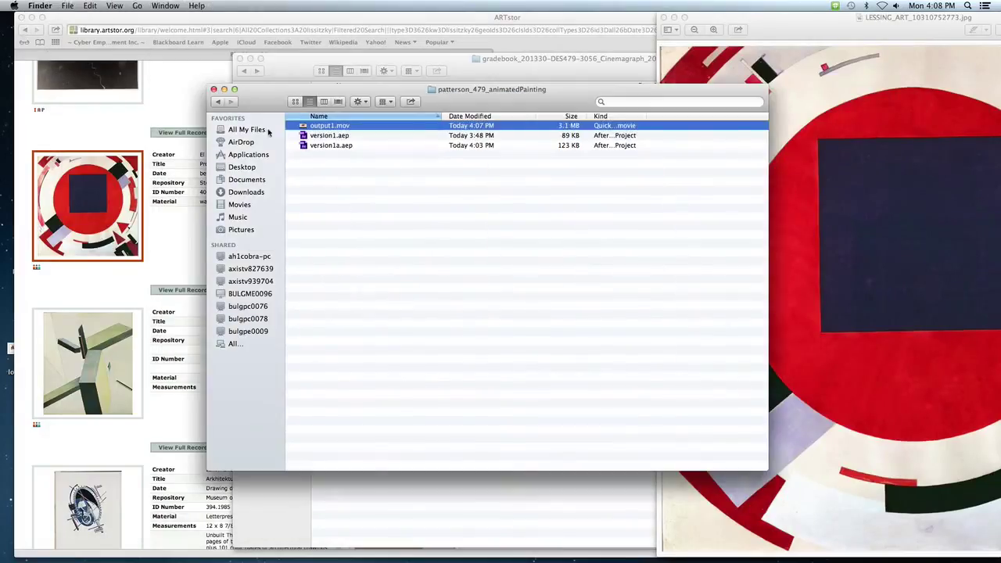
{"action": "key", "text": "super+Tab"}
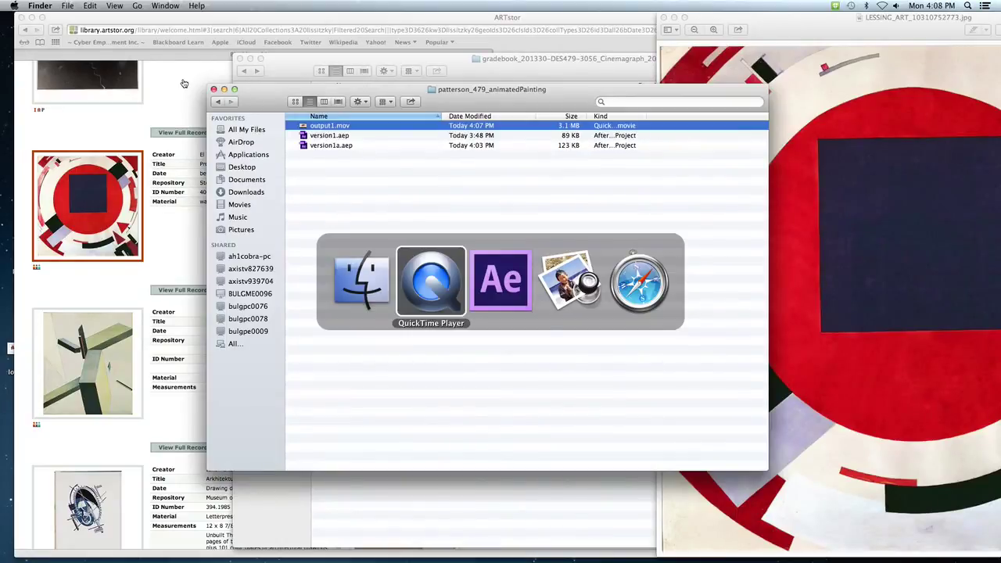
{"action": "key", "text": "super+Tab"}
- Restore the After Effects project window and add Comp 1 to the render queue again
{"action": "mouse_move", "coordinate": [756, 553]}
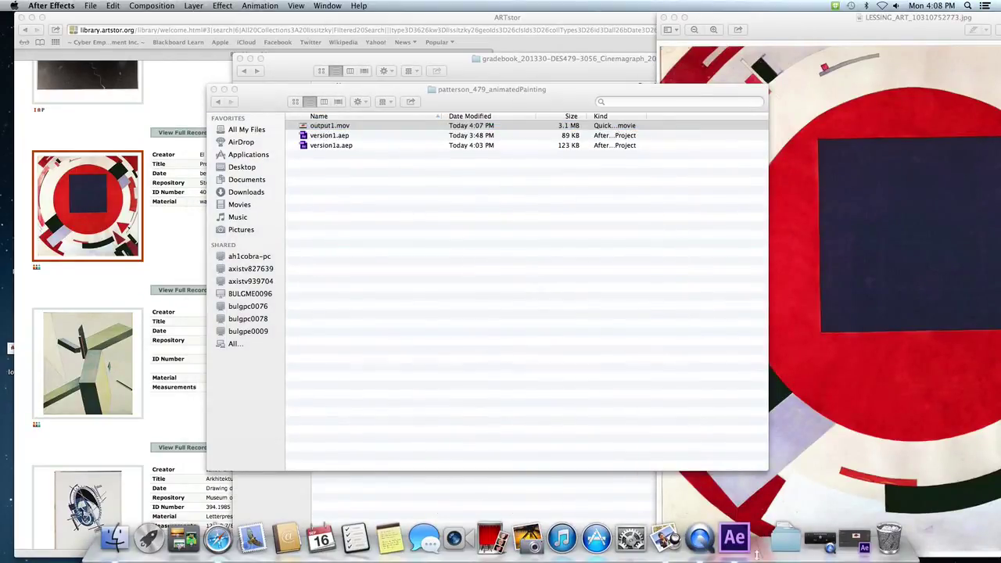
{"action": "left_click", "coordinate": [735, 540]}
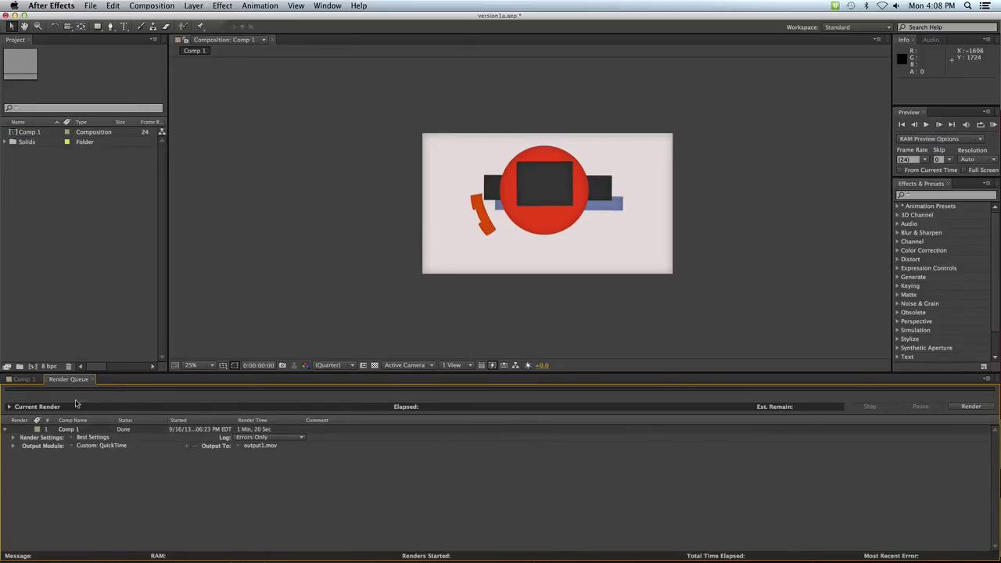
{"action": "left_click", "coordinate": [28, 379]}
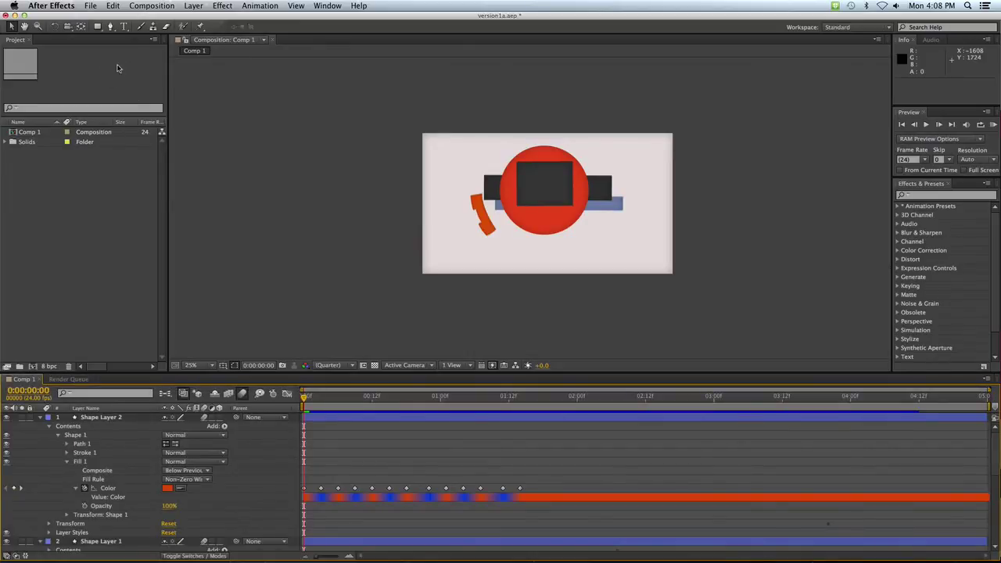
{"action": "left_click", "coordinate": [145, 6]}
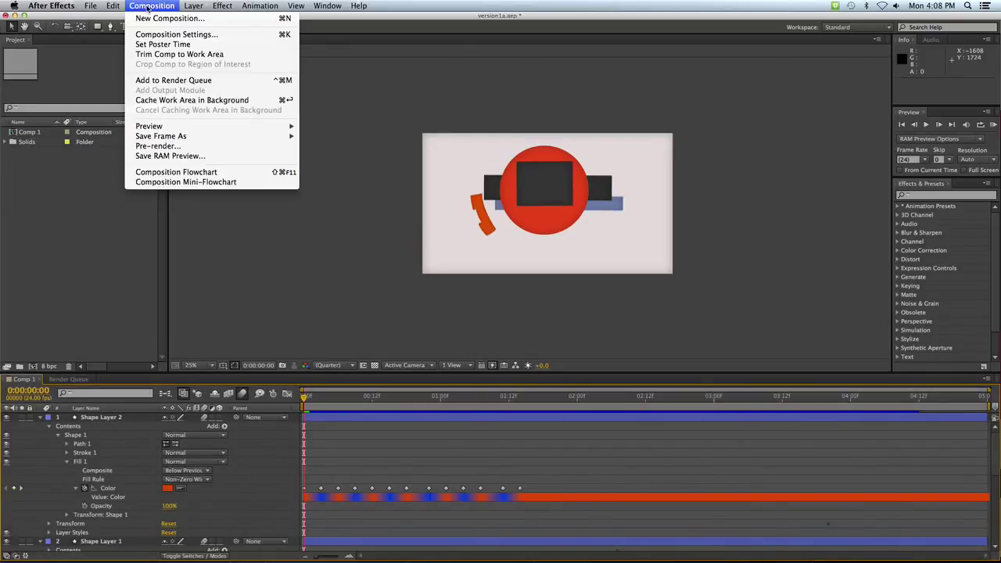
{"action": "left_click", "coordinate": [172, 80]}
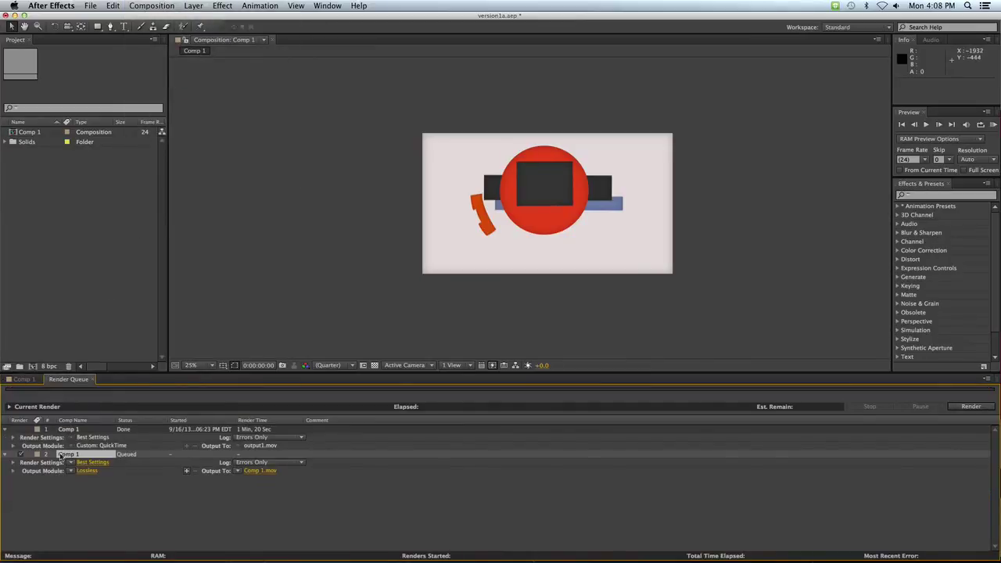
- Set the new render's output module to QuickTime with Photo – JPEG codec at quality 74
{"action": "left_click", "coordinate": [86, 471]}
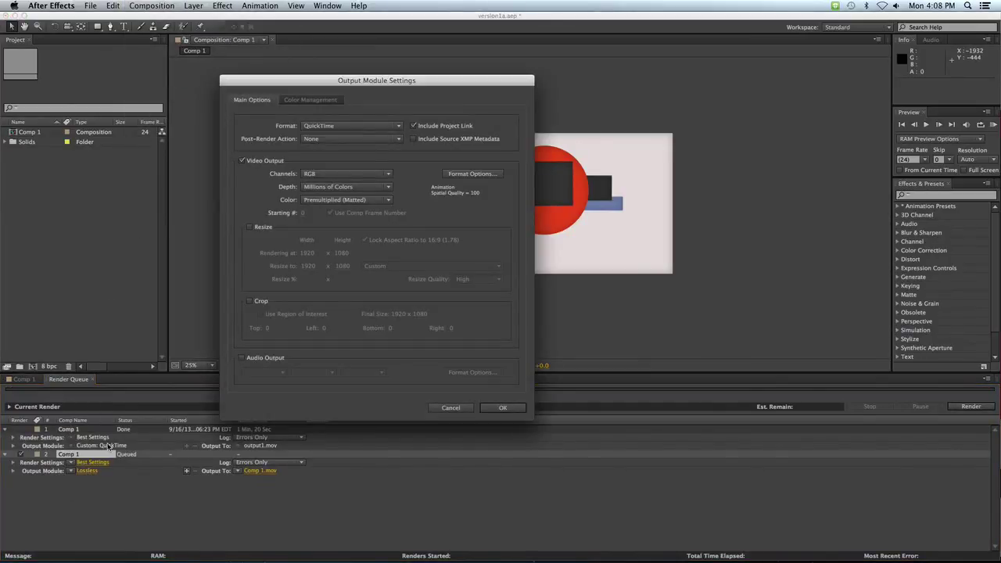
{"action": "left_click", "coordinate": [320, 127]}
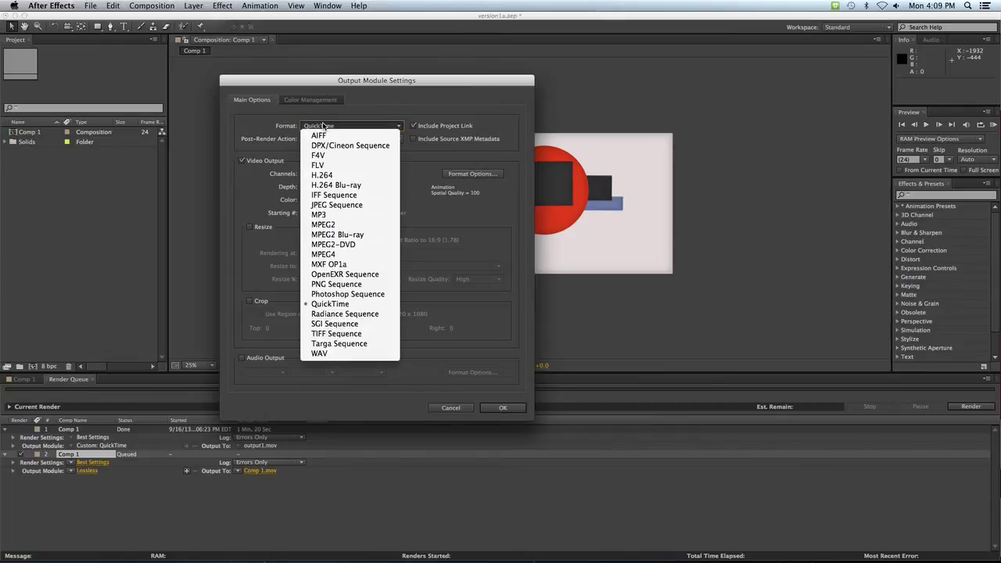
{"action": "left_click", "coordinate": [354, 306]}
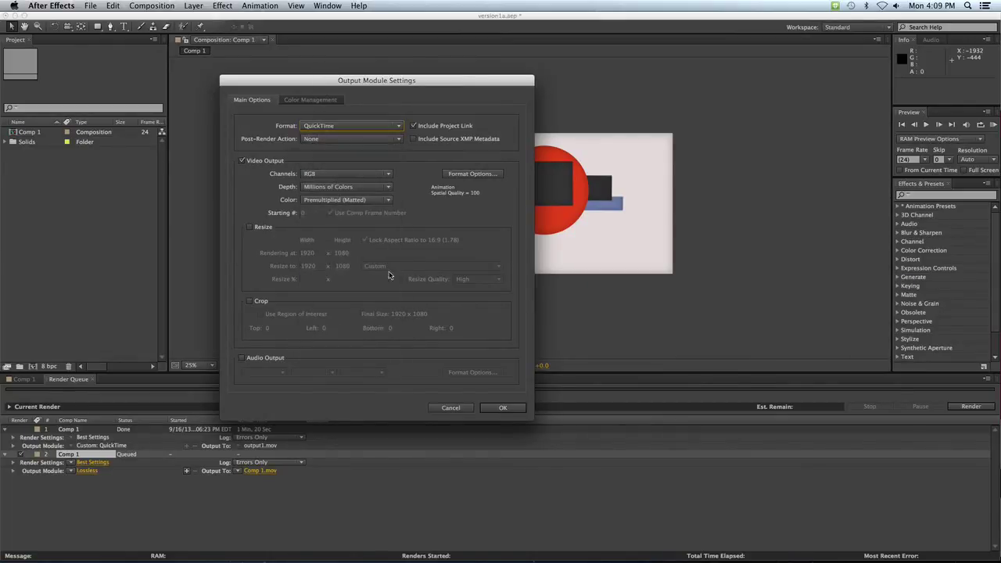
{"action": "left_click", "coordinate": [469, 177]}
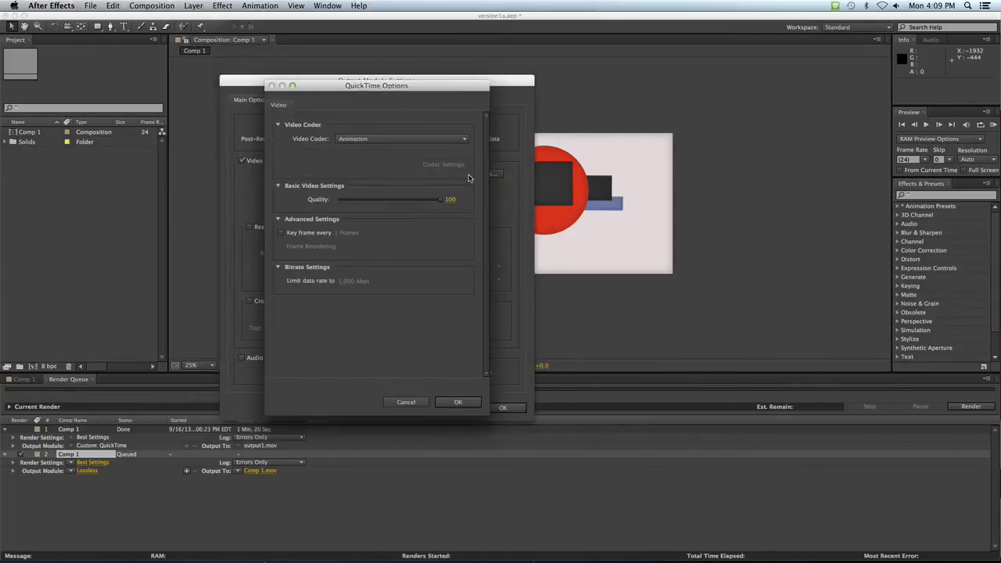
{"action": "left_click", "coordinate": [415, 138]}
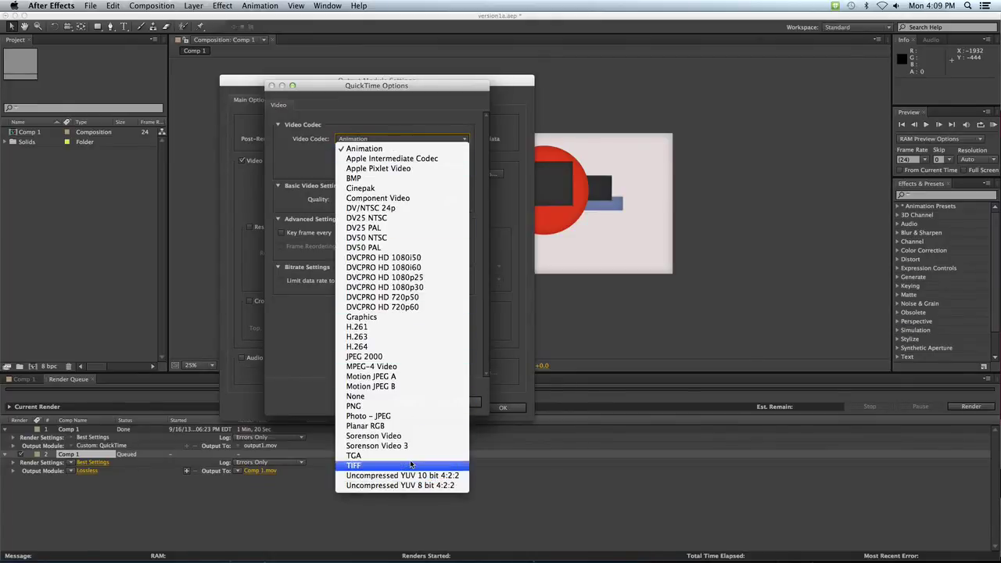
{"action": "left_click", "coordinate": [393, 415]}
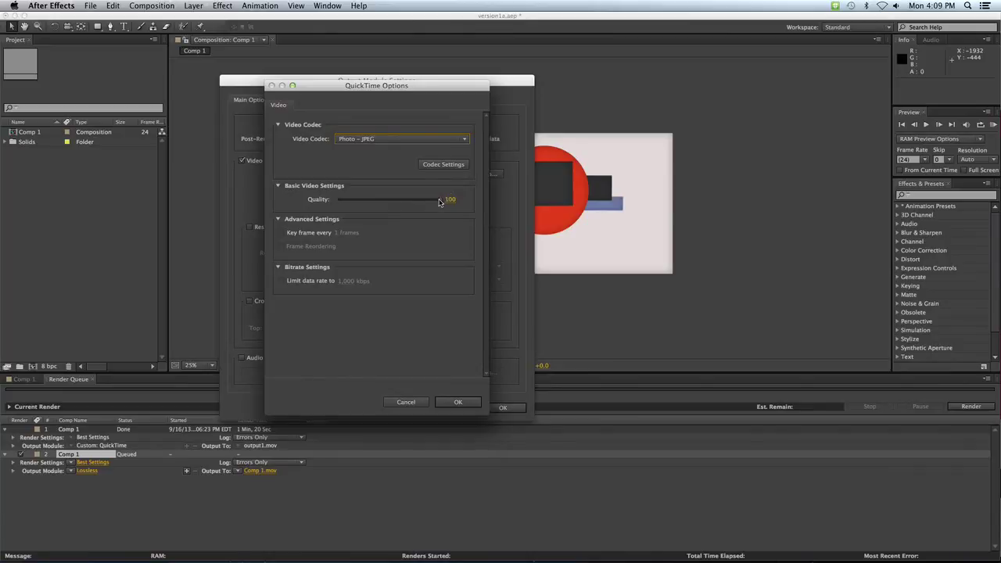
{"action": "left_click_drag", "start_coordinate": [440, 199], "coordinate": [415, 204]}
{"action": "left_click", "coordinate": [462, 400]}
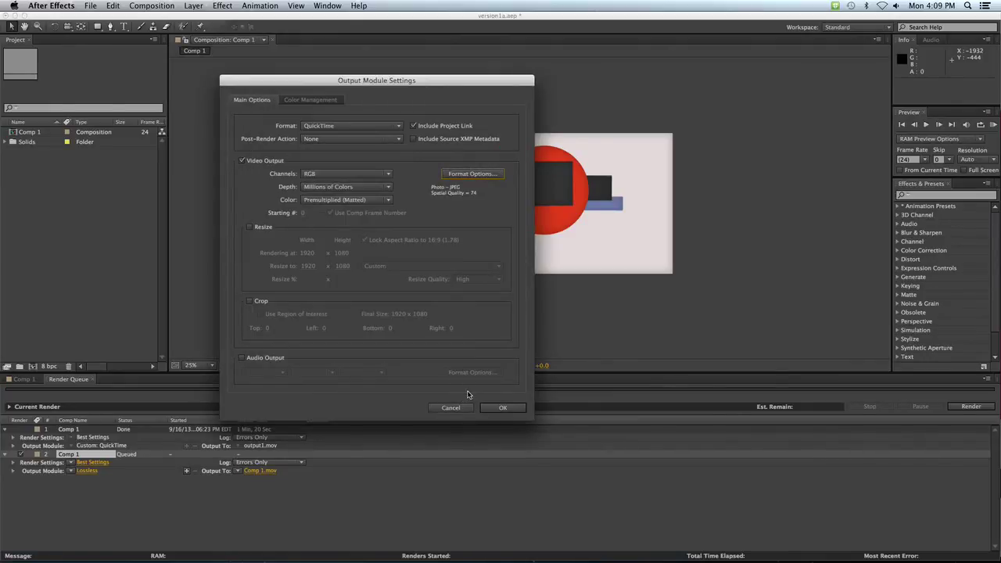
{"action": "left_click", "coordinate": [490, 408]}
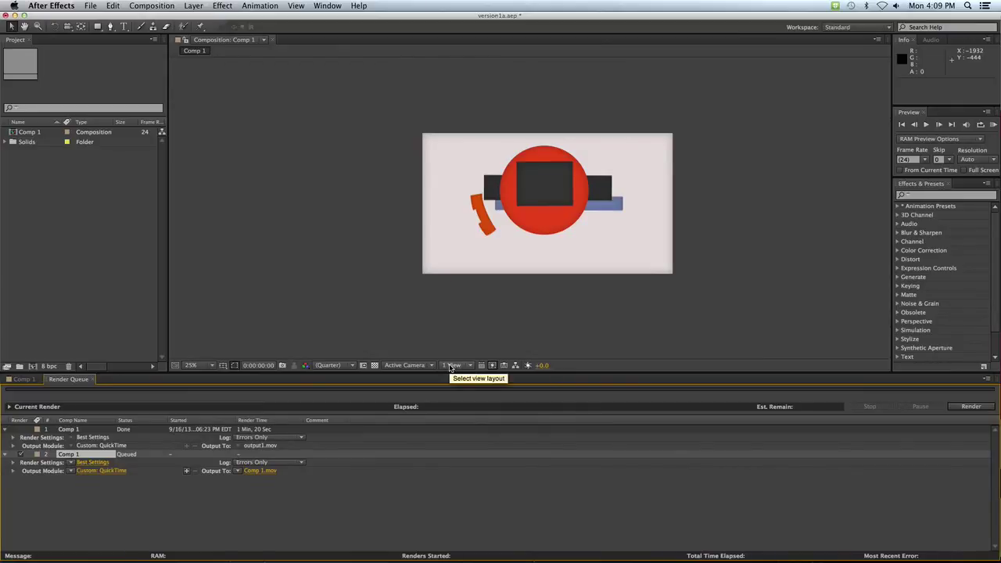
- Check the second render's Photo – JPEG codec settings, cancel unchanged, then switch to QuickTime Player
{"action": "left_click", "coordinate": [116, 472]}
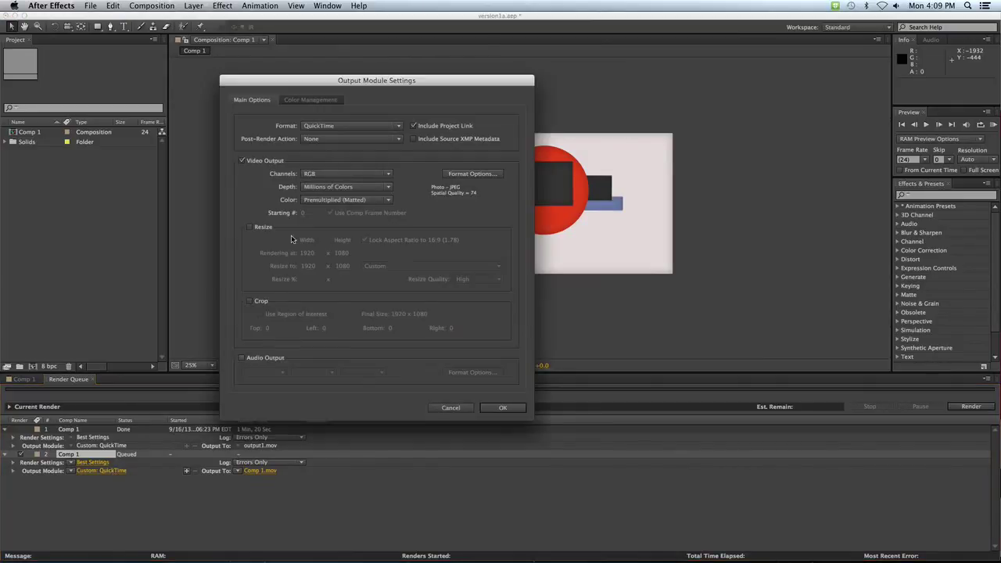
{"action": "left_click", "coordinate": [484, 175]}
{"action": "left_click", "coordinate": [402, 139]}
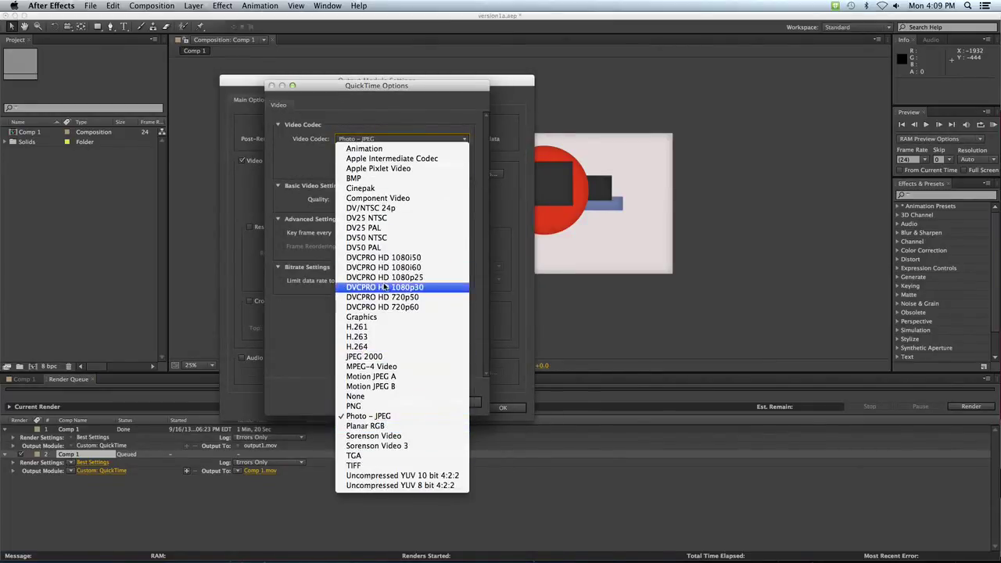
{"action": "left_click", "coordinate": [286, 317]}
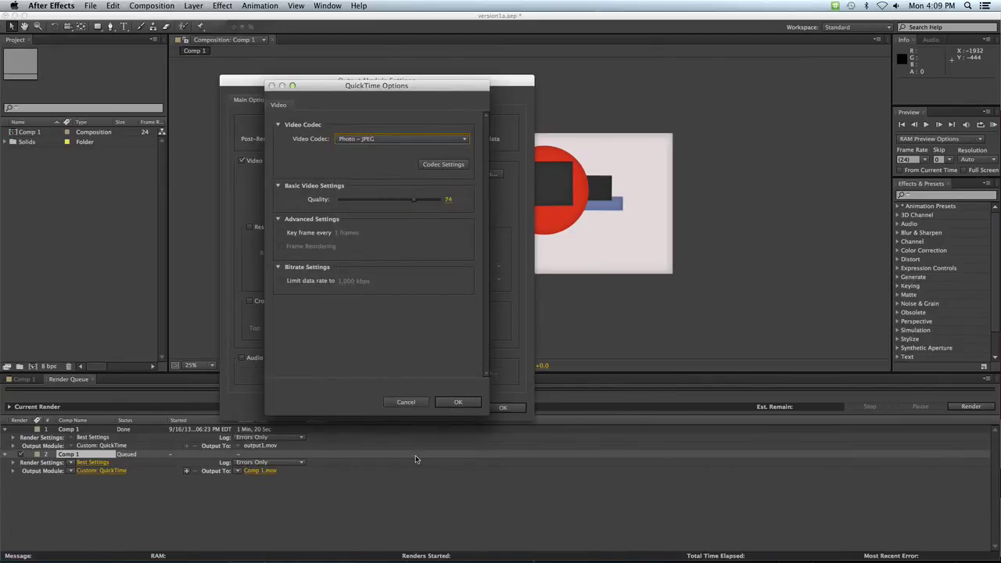
{"action": "left_click", "coordinate": [406, 402]}
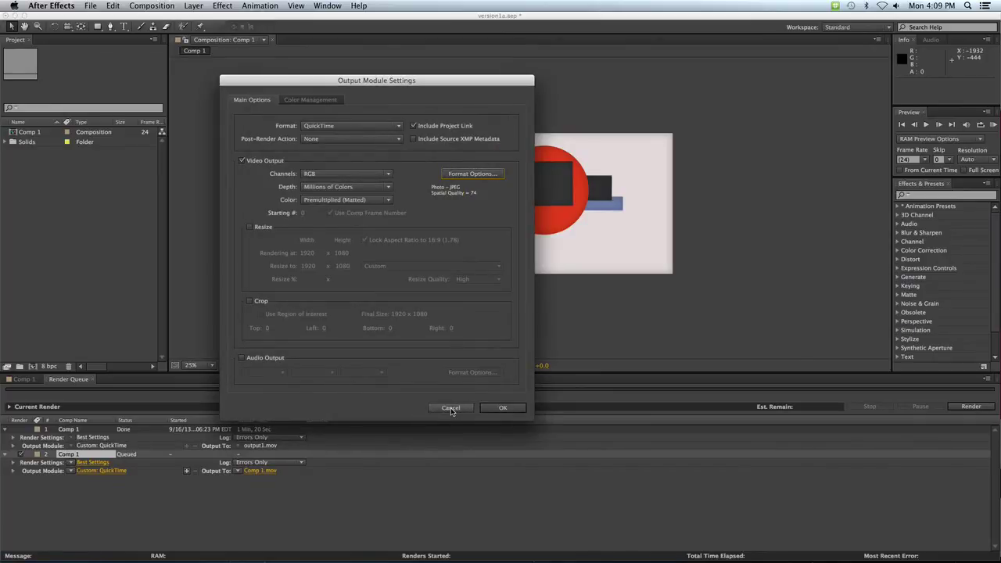
{"action": "left_click", "coordinate": [451, 408]}
{"action": "left_click", "coordinate": [422, 473]}
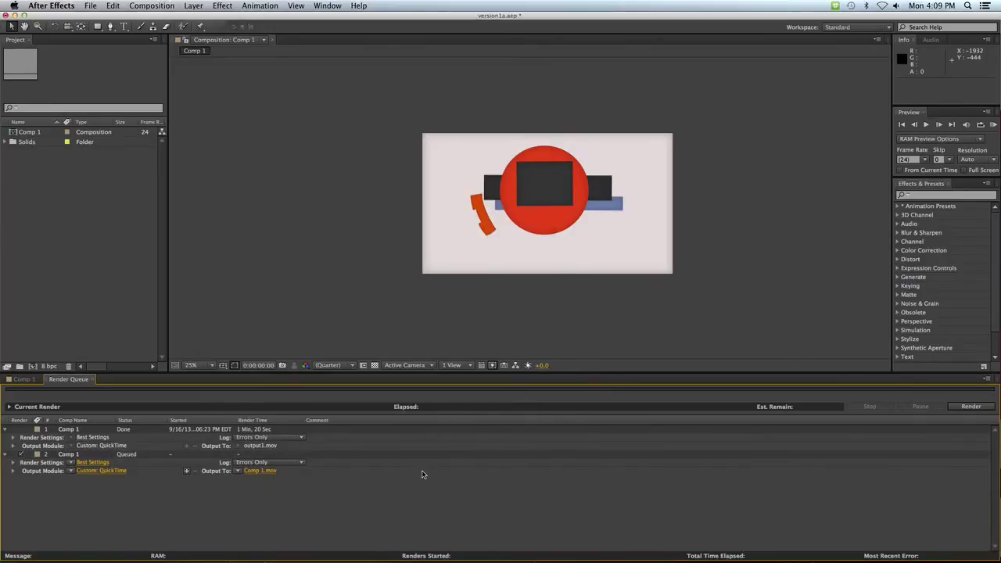
{"action": "left_click", "coordinate": [833, 548]}
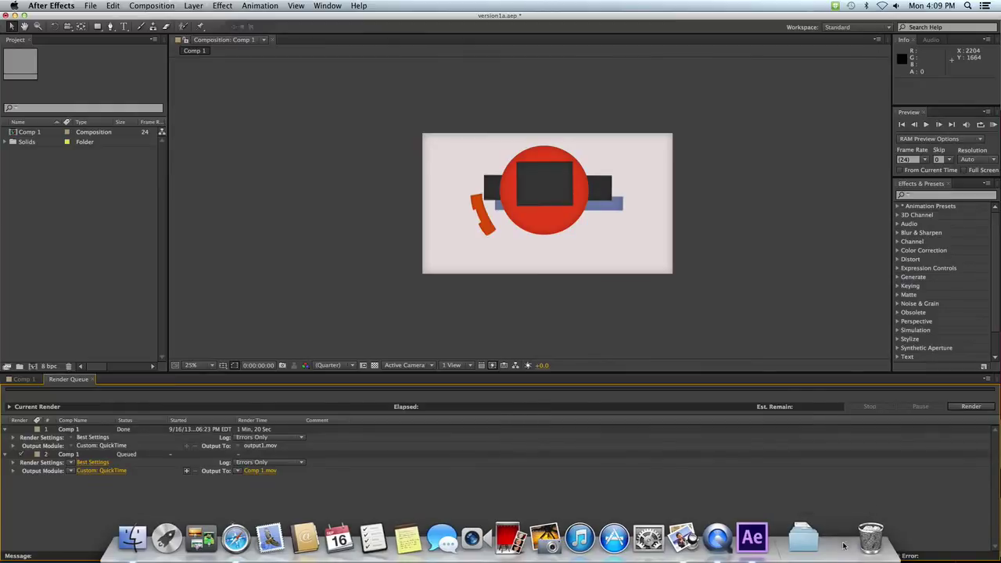